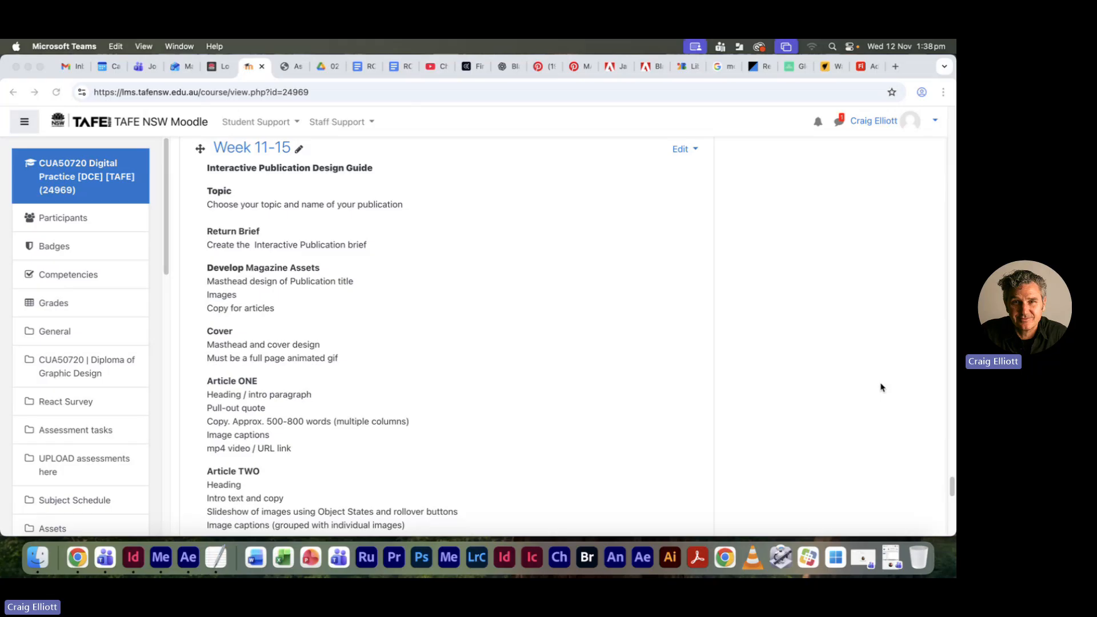
# - Check the Black Eye cover in InDesign and the Black Eye Masthead-01 composition in After Effects
pyautogui.press('super+Tab')
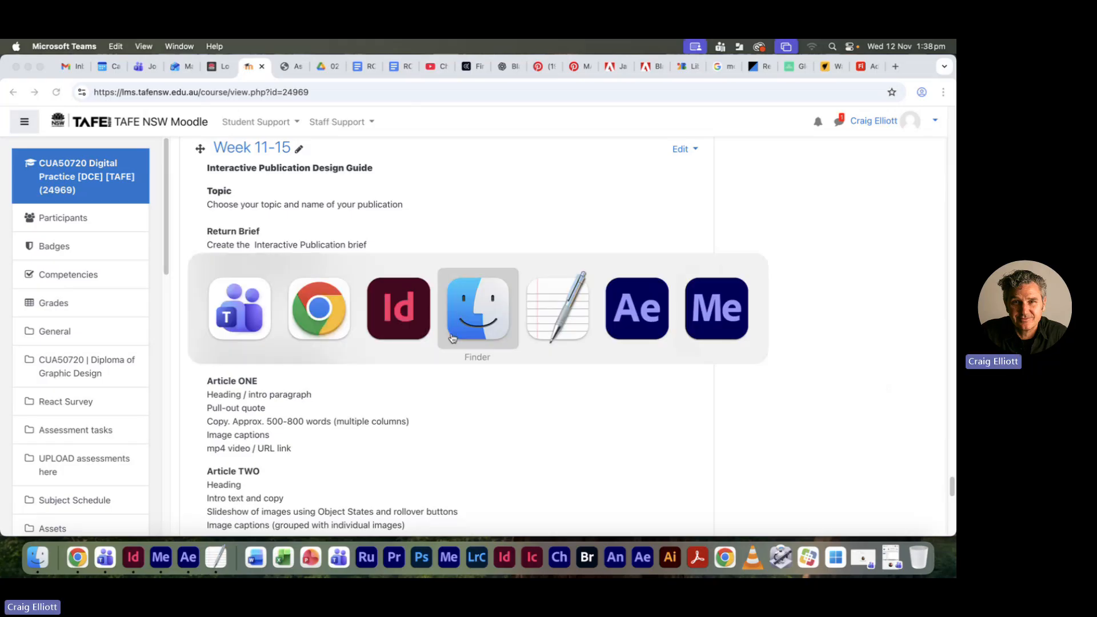
pyautogui.click(399, 325)
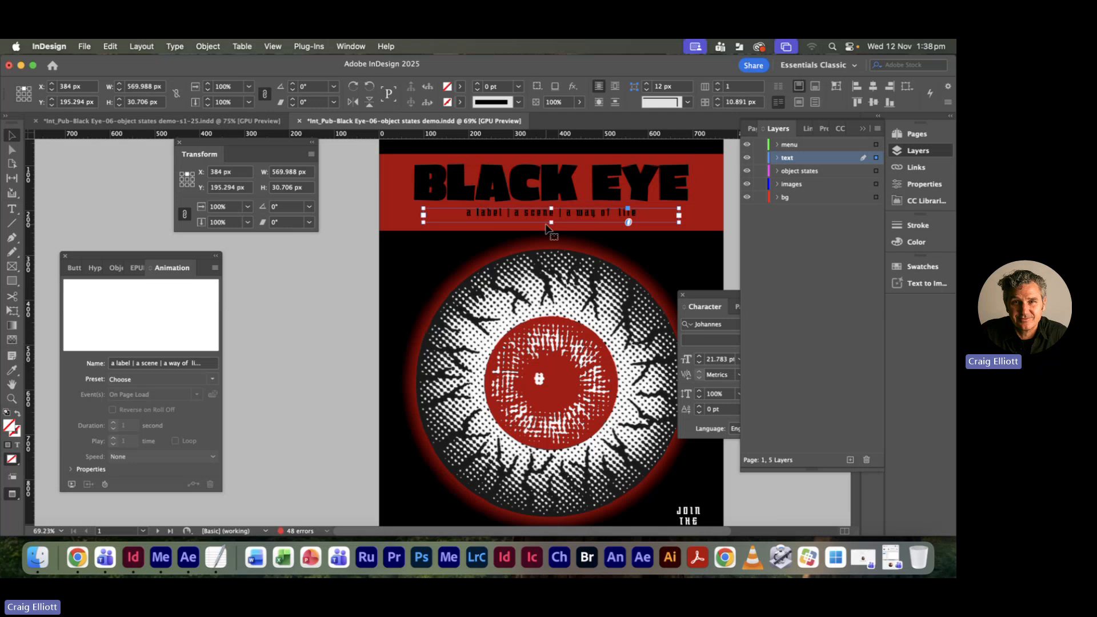
pyautogui.press('super+Tab')
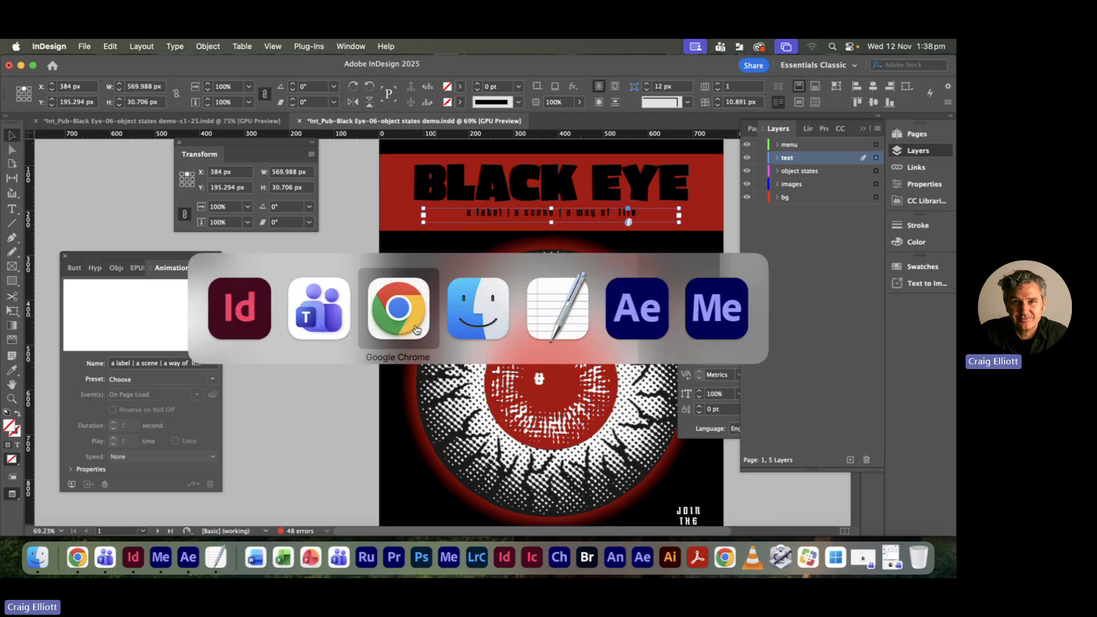
pyautogui.click(644, 311)
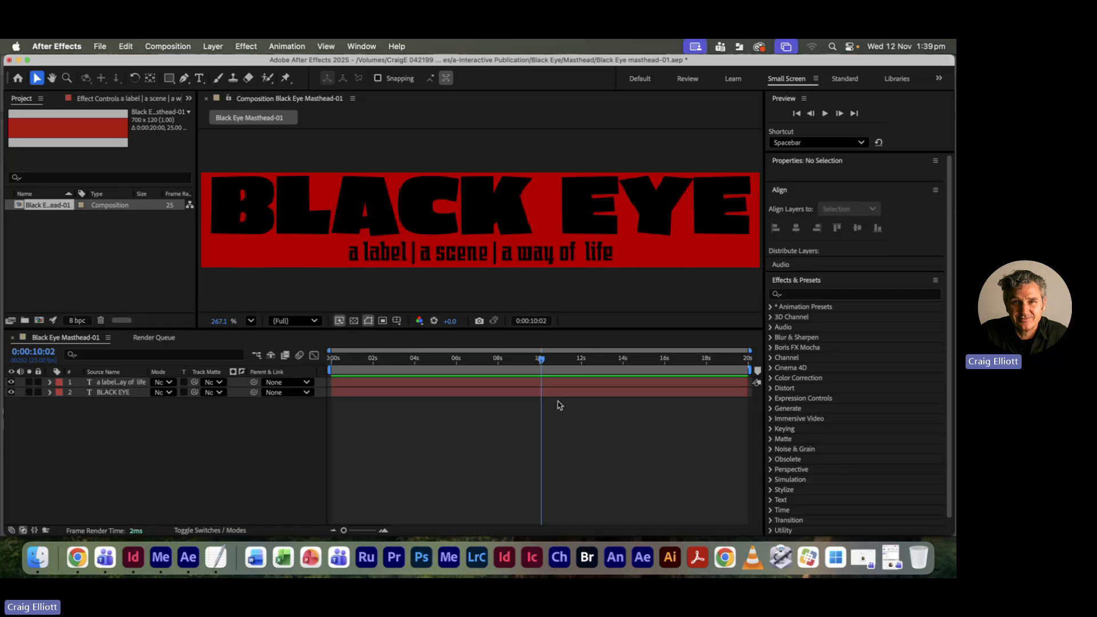
pyautogui.click(542, 362)
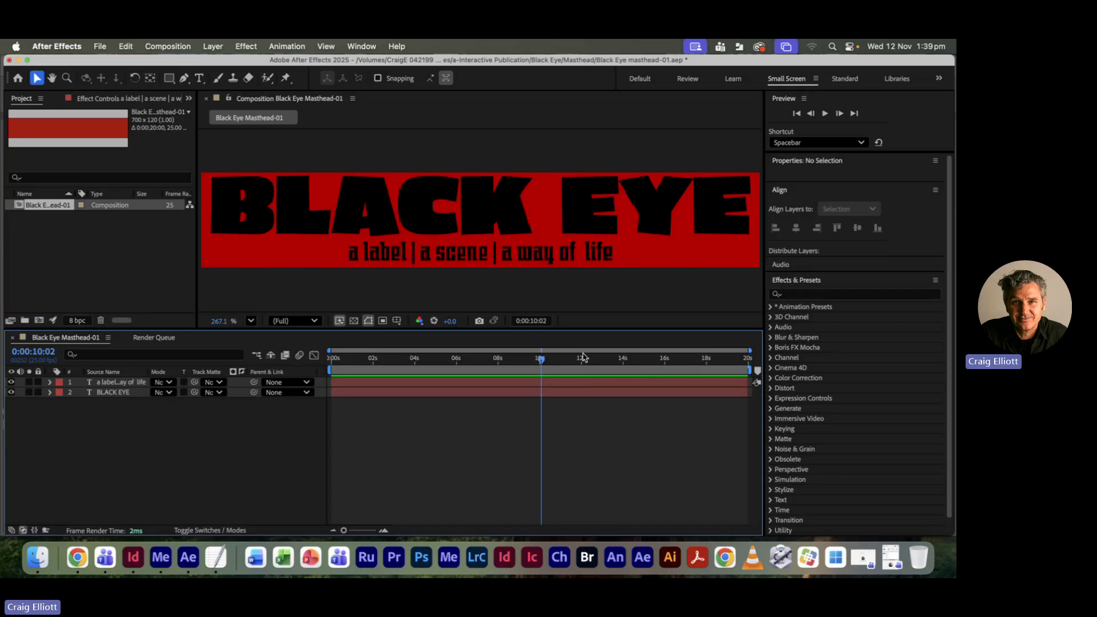
# - Return to InDesign, show the page 4 photo slideshow in the object states demo-s1-25 document and close the Transform panel
pyautogui.press('super+Tab')
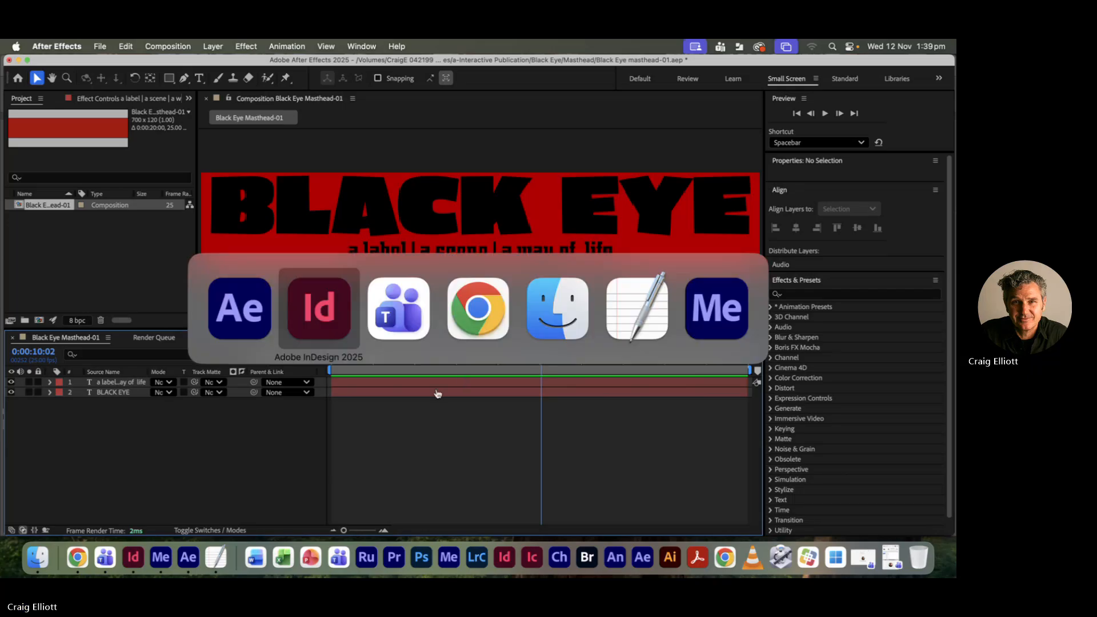
pyautogui.click(329, 331)
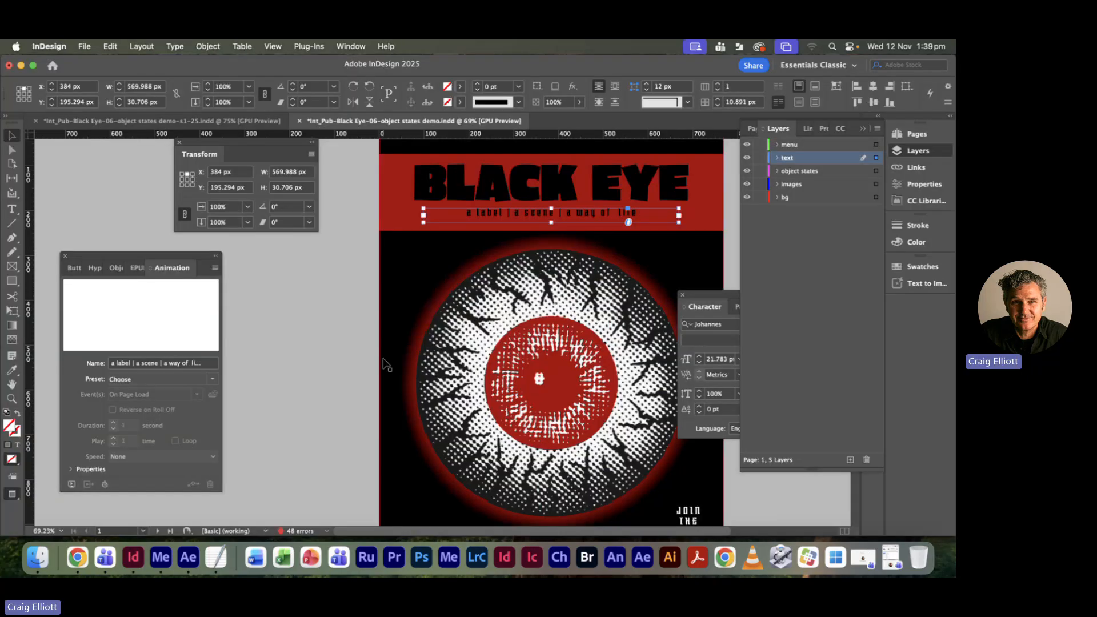
pyautogui.click(106, 121)
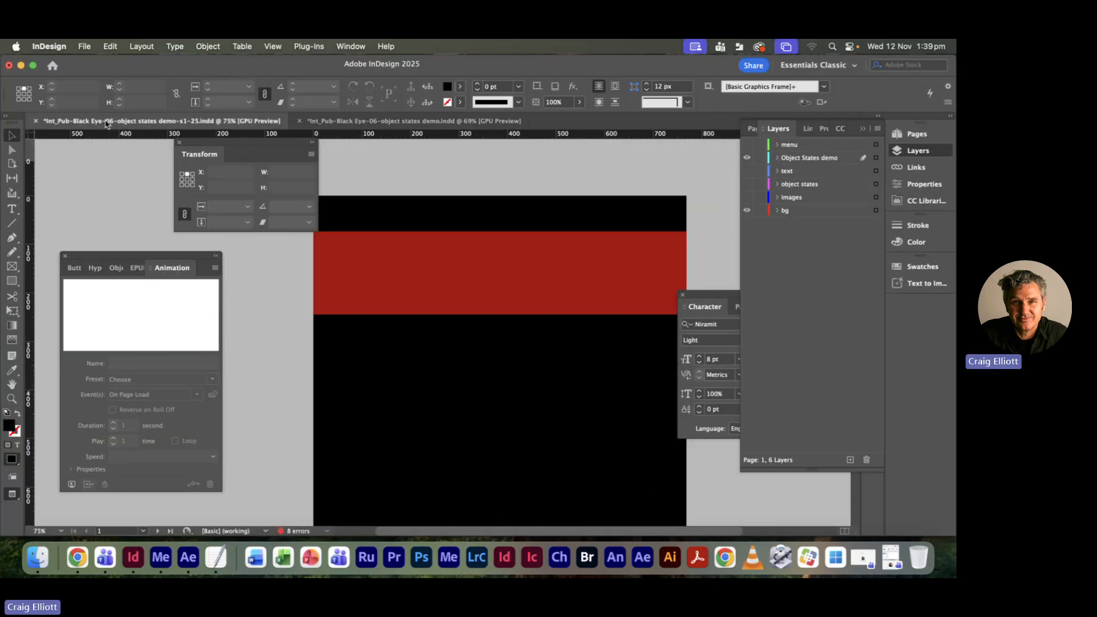
pyautogui.scroll(-10, 250, 341)
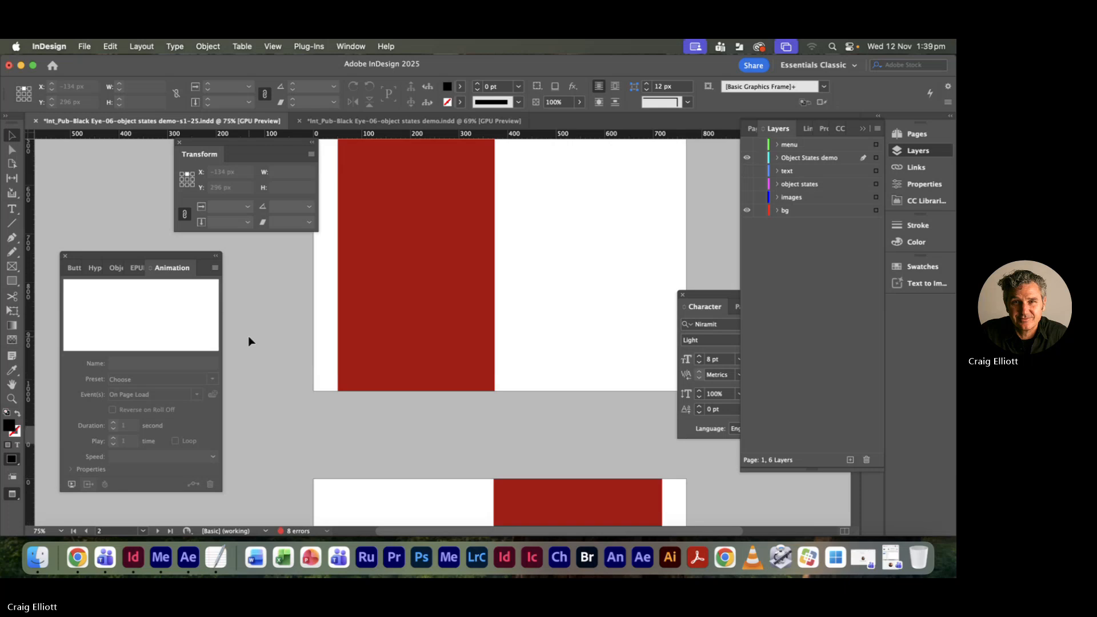
pyautogui.scroll(-15, 250, 342)
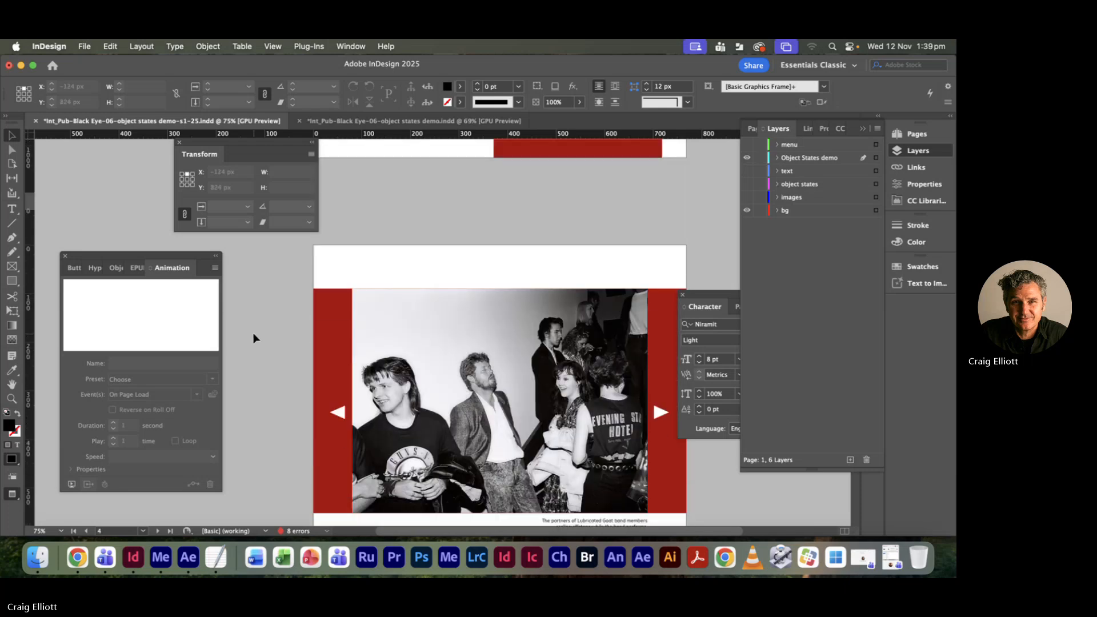
pyautogui.click(179, 144)
pyautogui.scroll(-3, 403, 217)
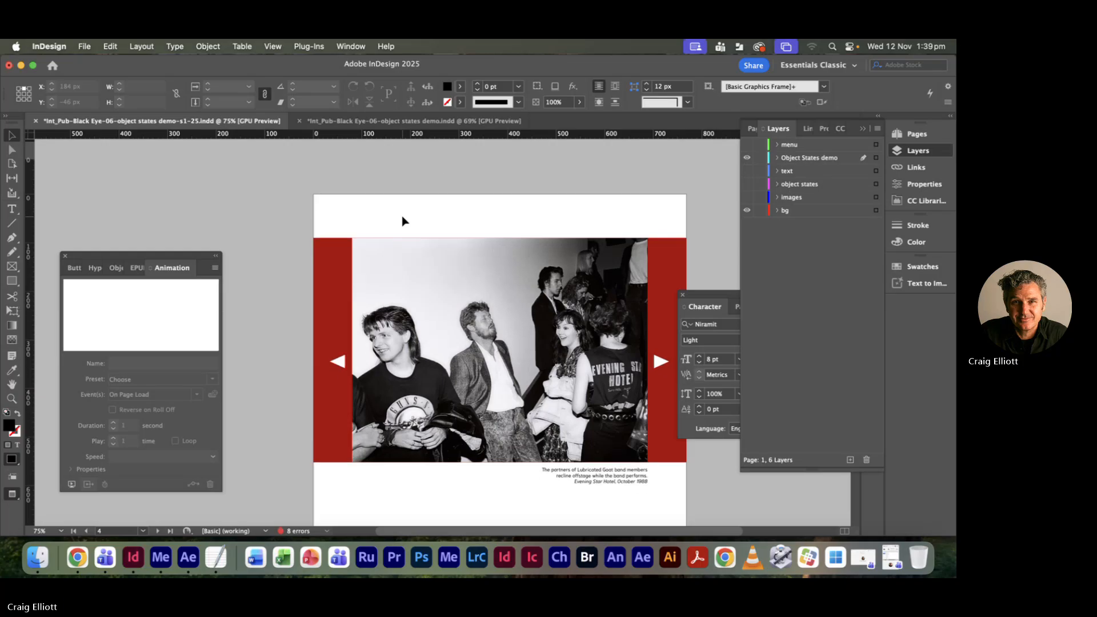
pyautogui.hscroll(5, 395, 145)
pyautogui.scroll(-2, 394, 146)
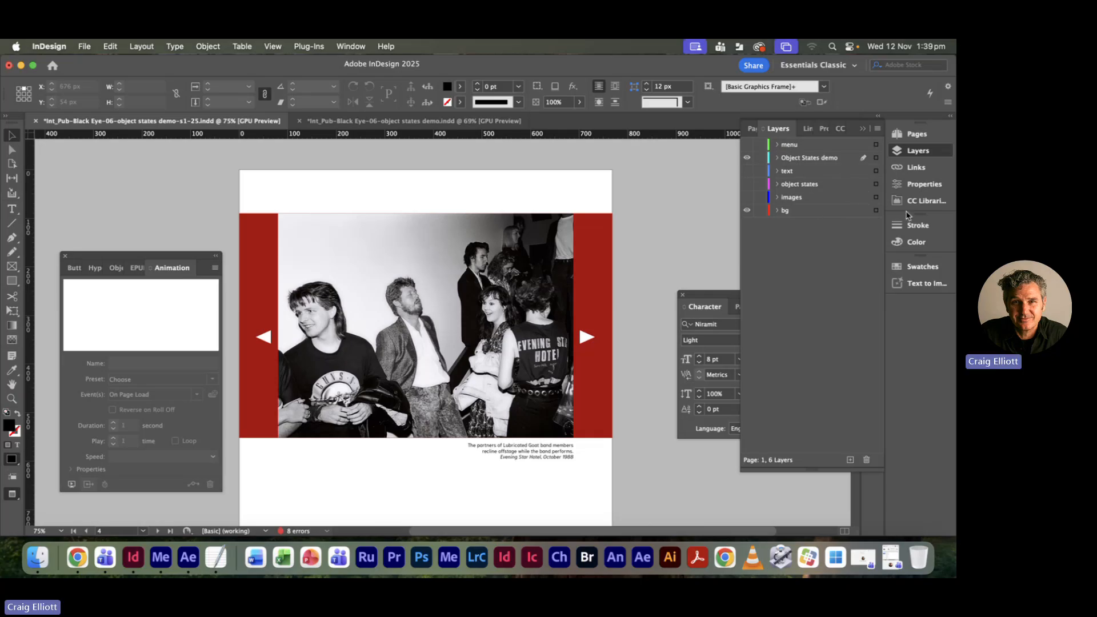
# - Expand the Object States demo layer and select the crowd photo in the page 4 slideshow
pyautogui.click(777, 158)
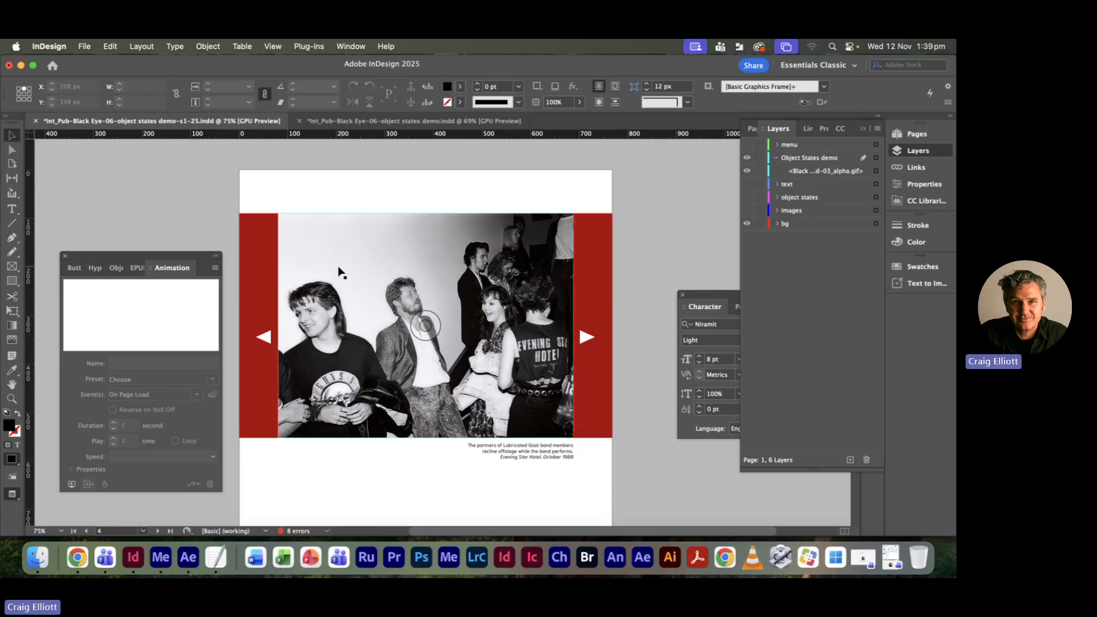
pyautogui.click(365, 274)
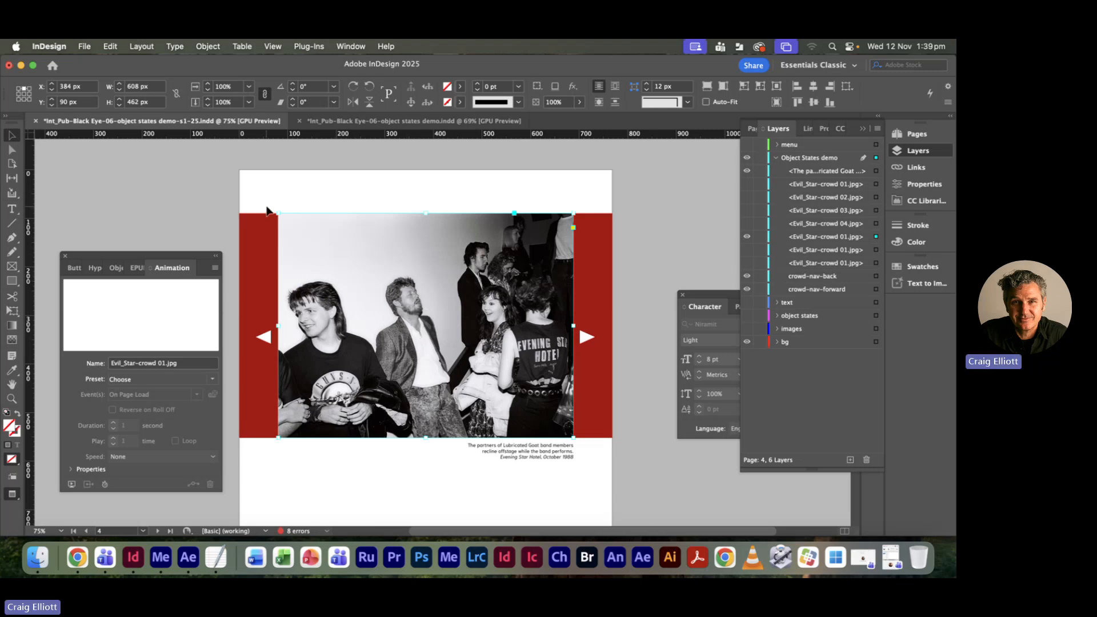
pyautogui.click(84, 47)
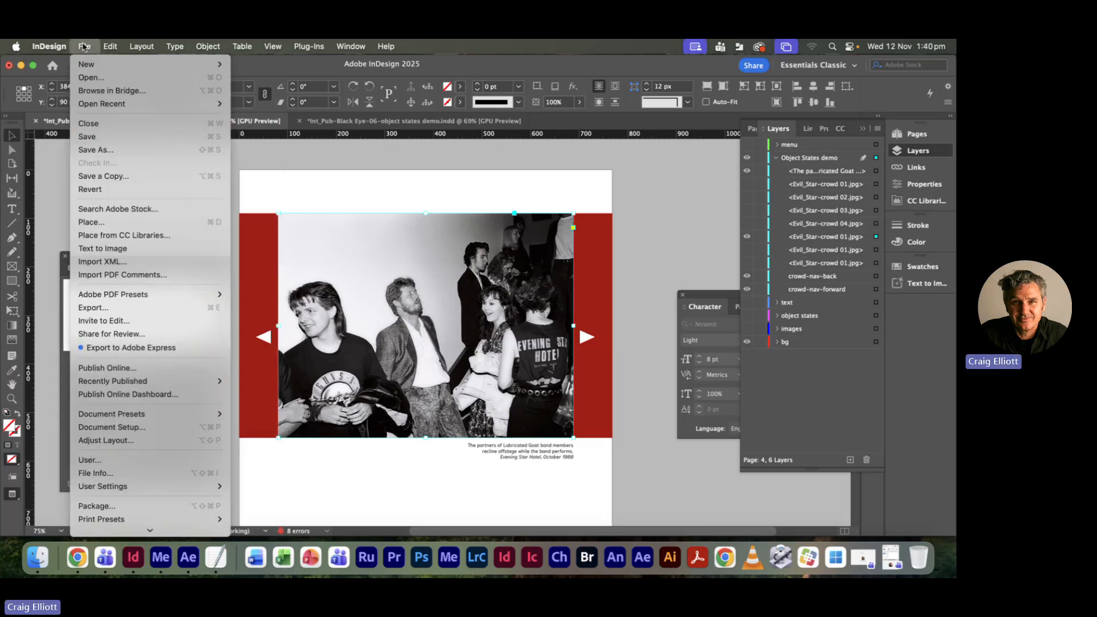
pyautogui.moveTo(103, 47)
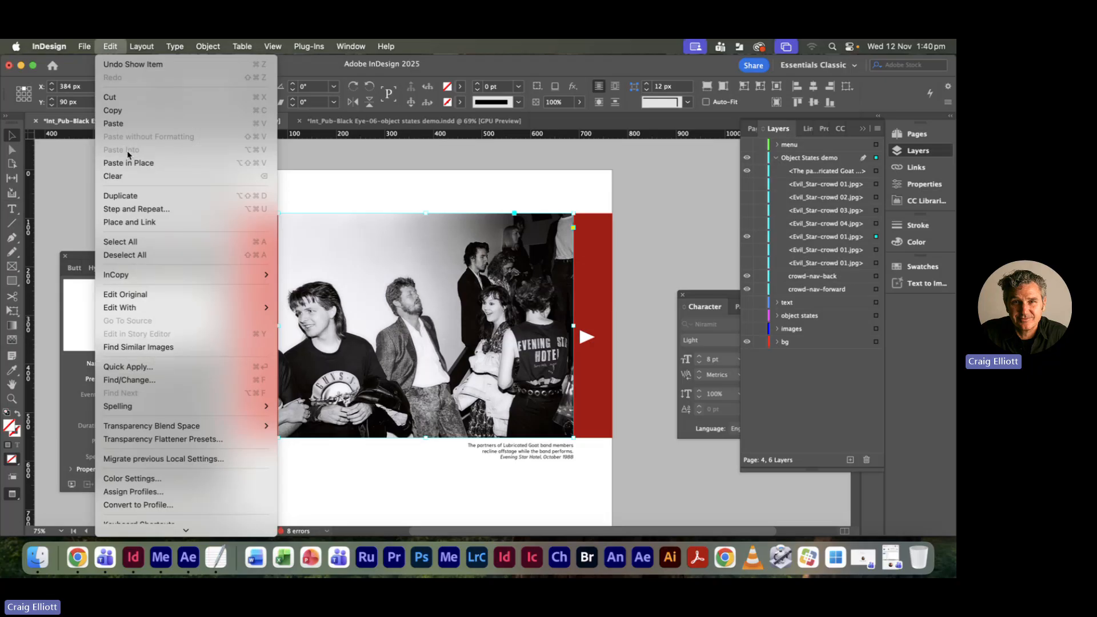
pyautogui.click(131, 64)
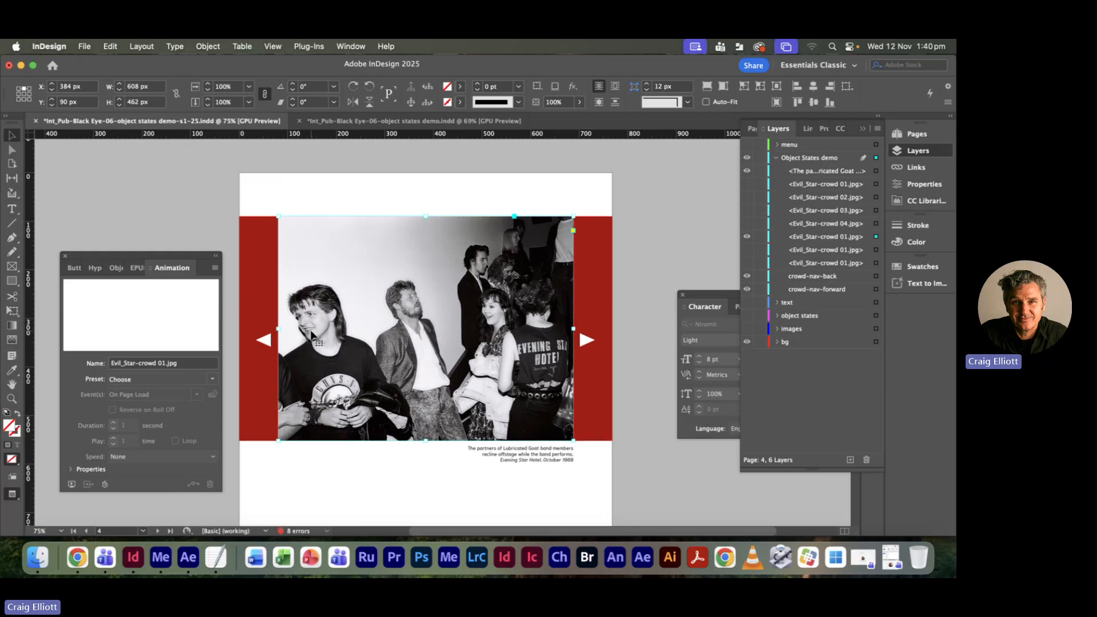
pyautogui.scroll(-5, 312, 334)
# - Switch to Finder and open the Object States pics folder inside the Black Eye folder
pyautogui.press('super+Tab')
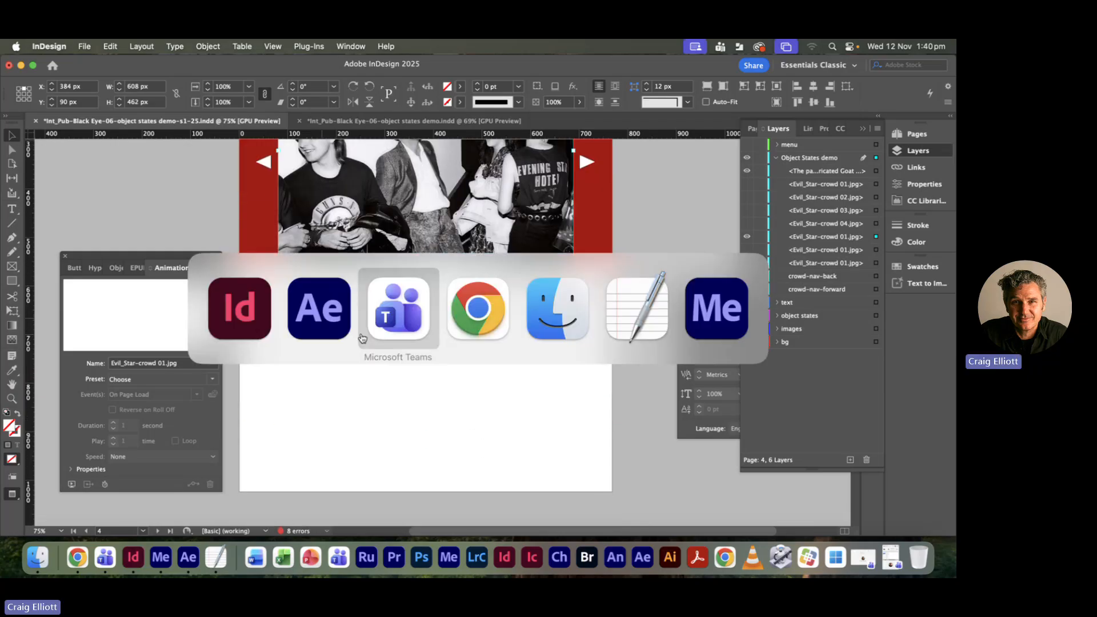
pyautogui.click(571, 317)
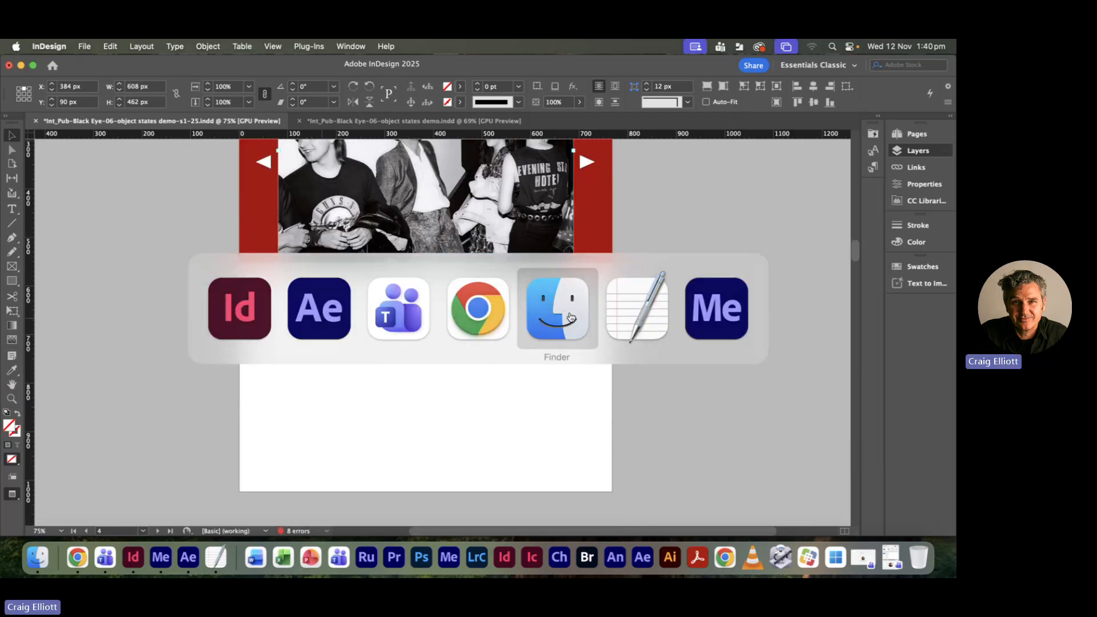
pyautogui.scroll(3, 312, 248)
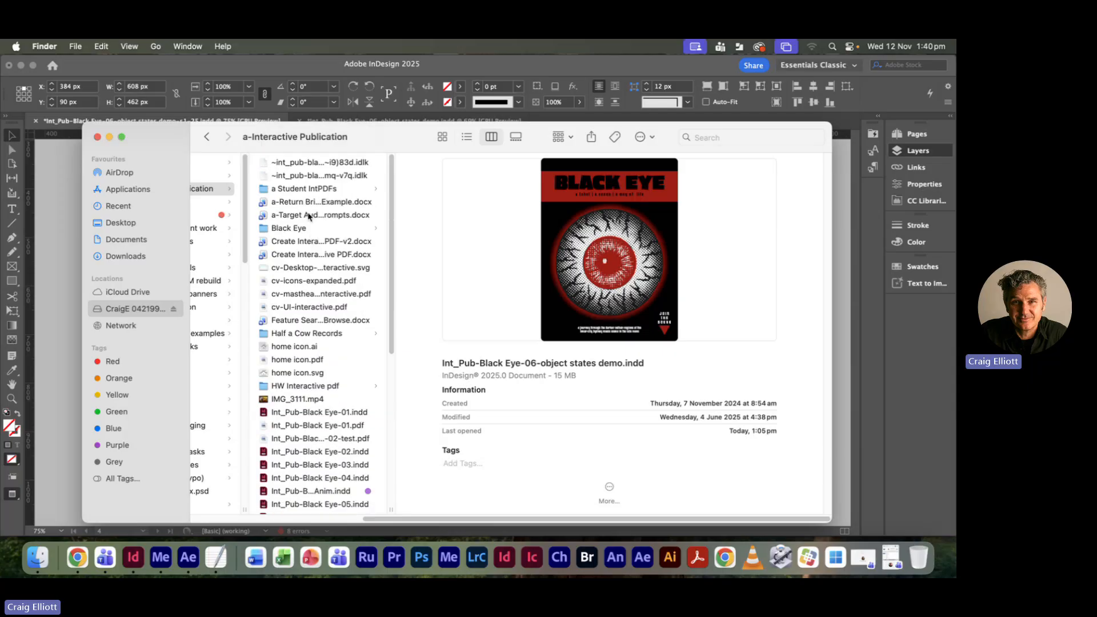
pyautogui.click(294, 227)
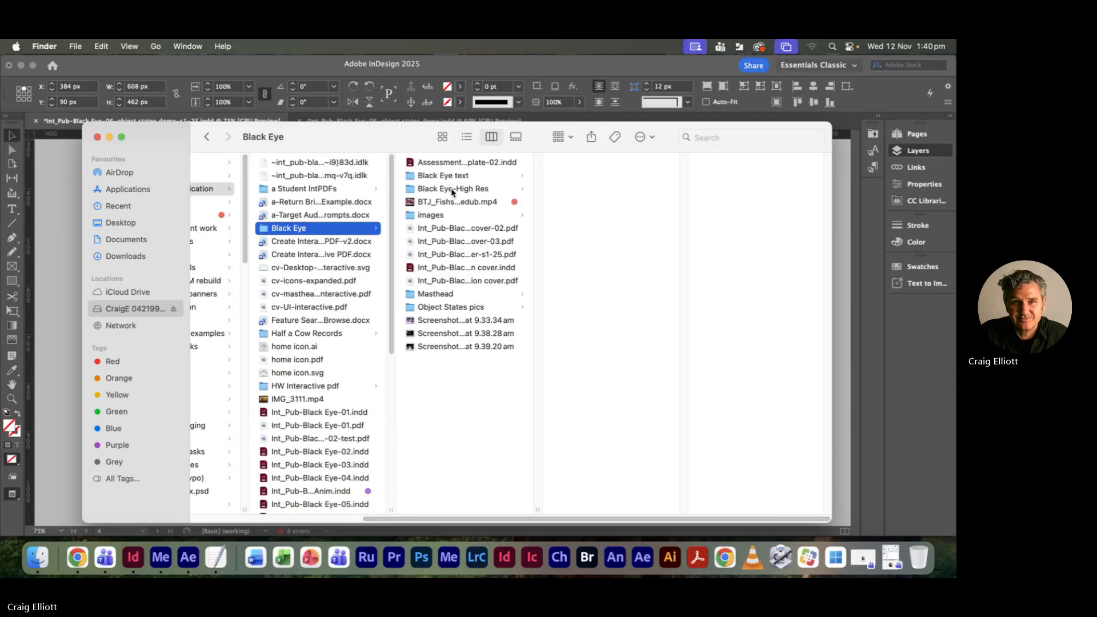
pyautogui.click(430, 309)
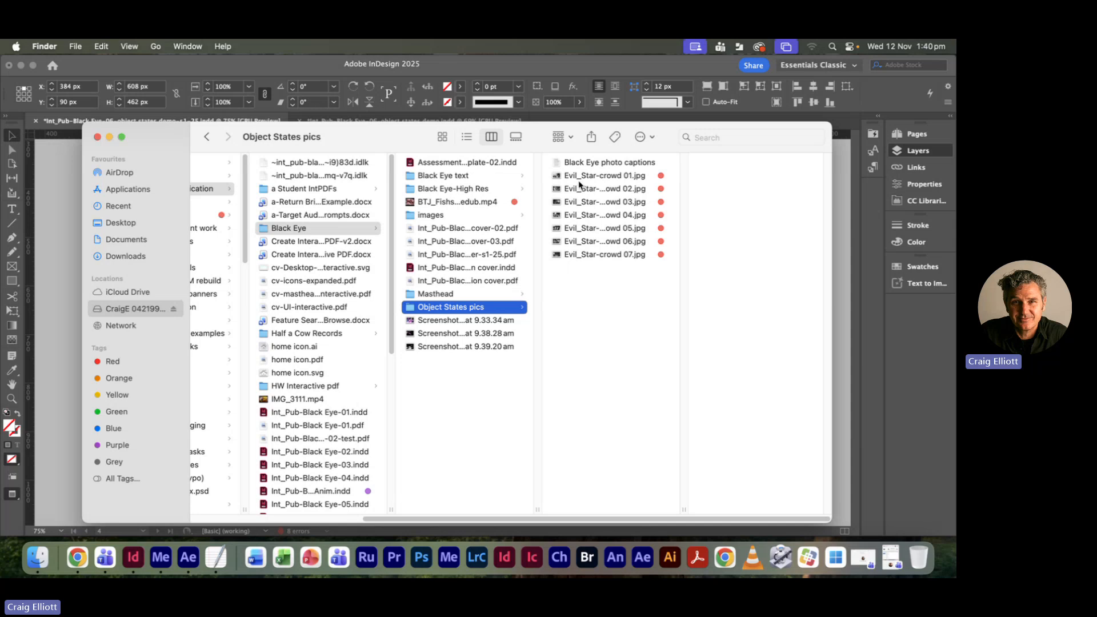
# - Preview the Evil_Star-crowd images from 01 to 07 one after another, and close the preview
pyautogui.click(574, 177)
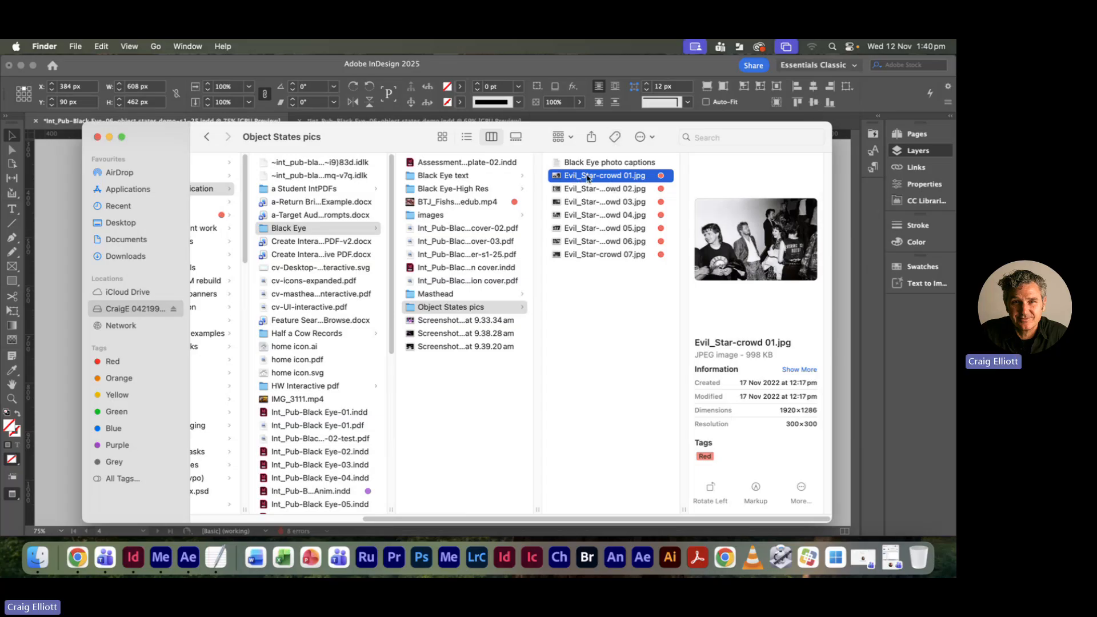
pyautogui.press('space')
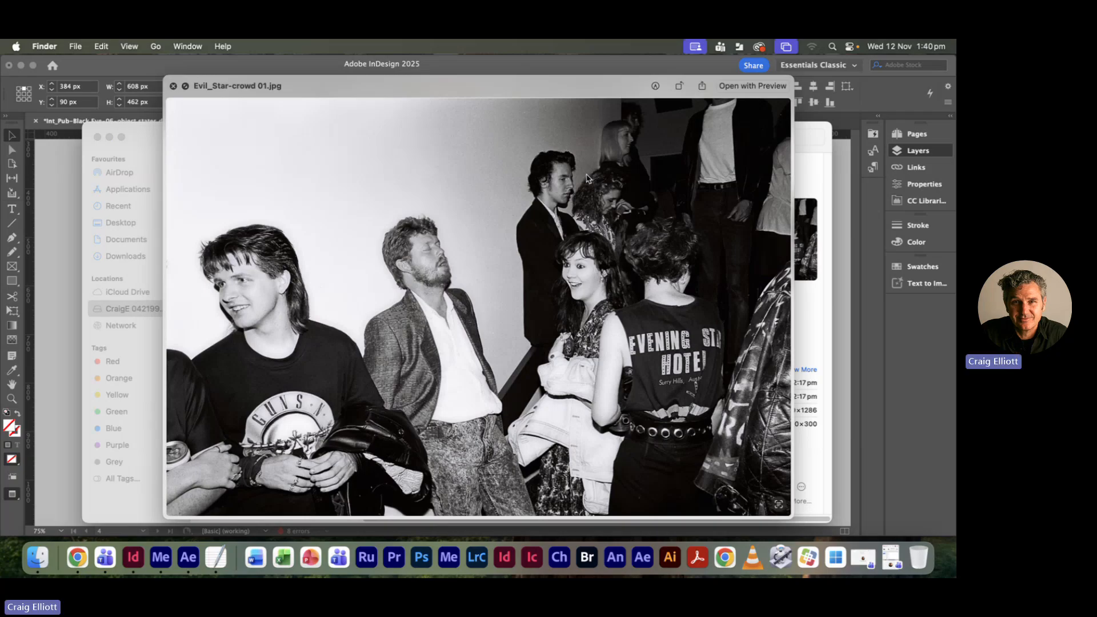
pyautogui.press('Down')
pyautogui.press('Down')
pyautogui.press('Down')
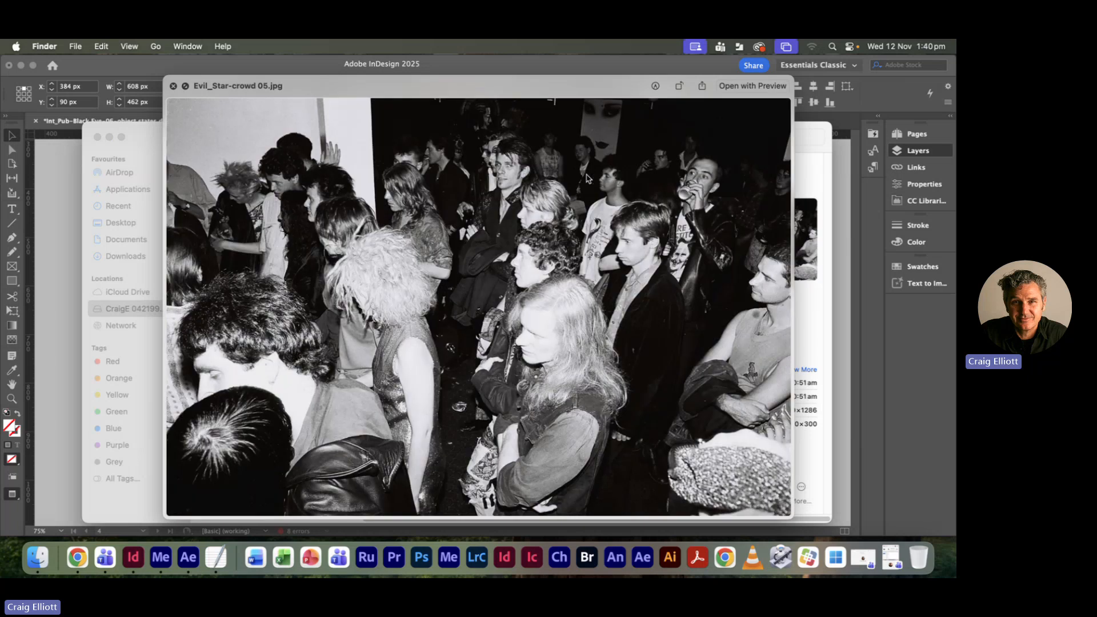
pyautogui.press('Down')
pyautogui.press('Down')
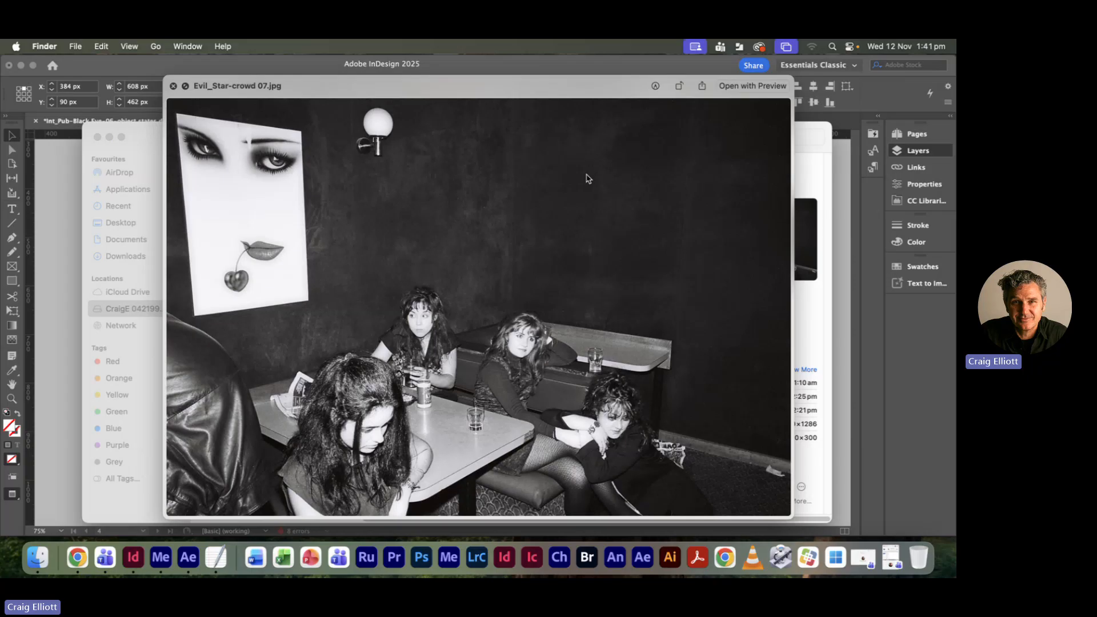
pyautogui.press('space')
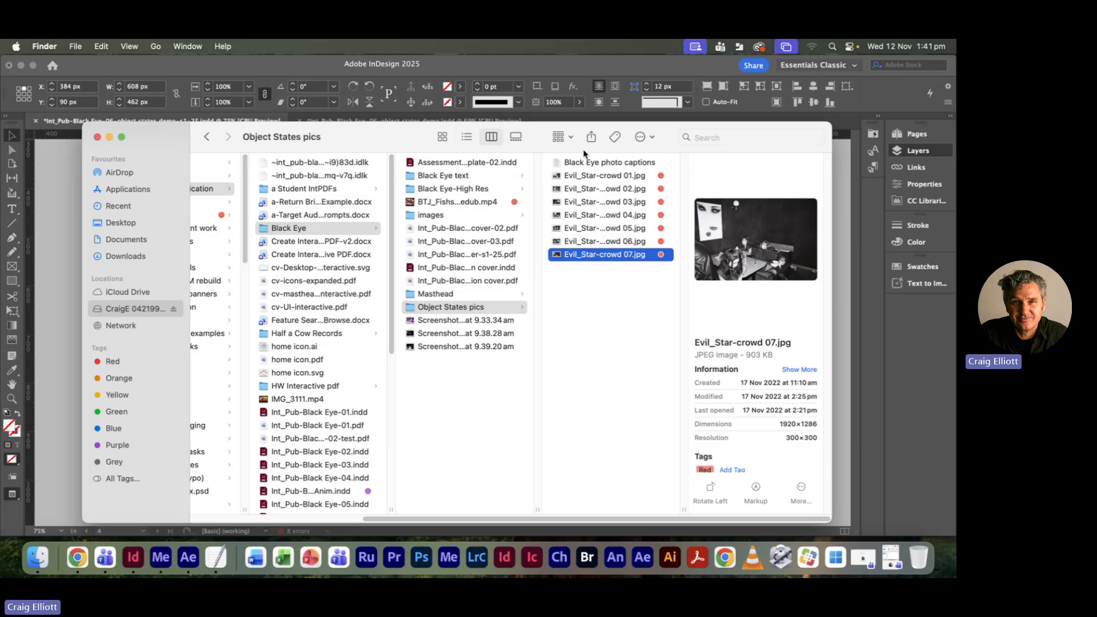
# - Look at the Black Eye photo captions document in TextEdit and return to InDesign
pyautogui.press('super+Tab')
pyautogui.press('super+Tab')
pyautogui.press('super+Tab')
pyautogui.press('super+Tab')
pyautogui.press('super+Tab')
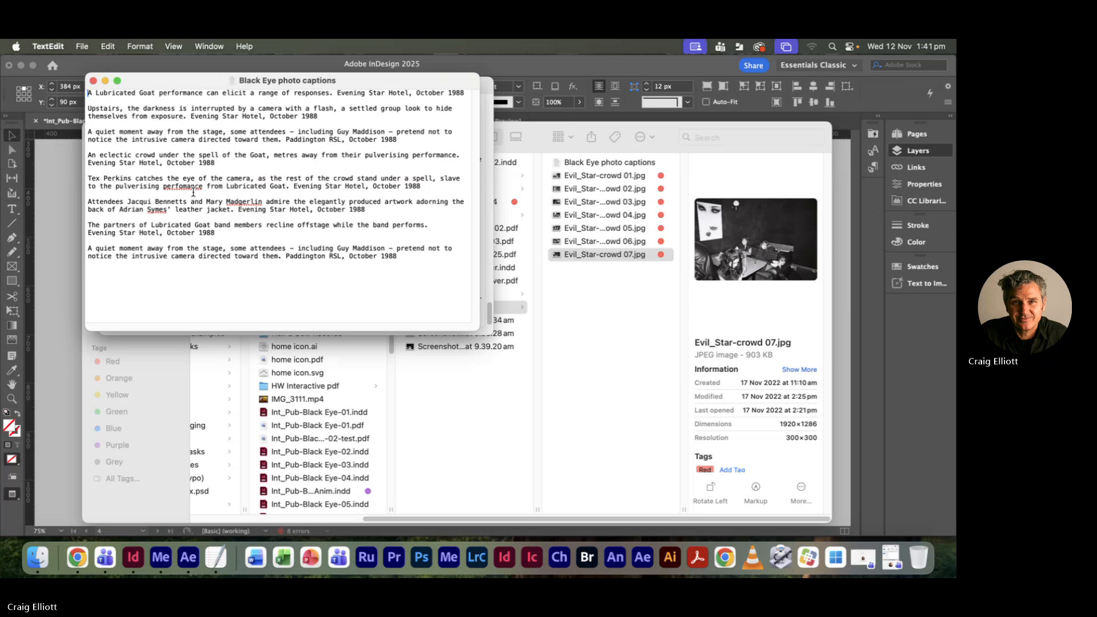
pyautogui.press('super+Tab')
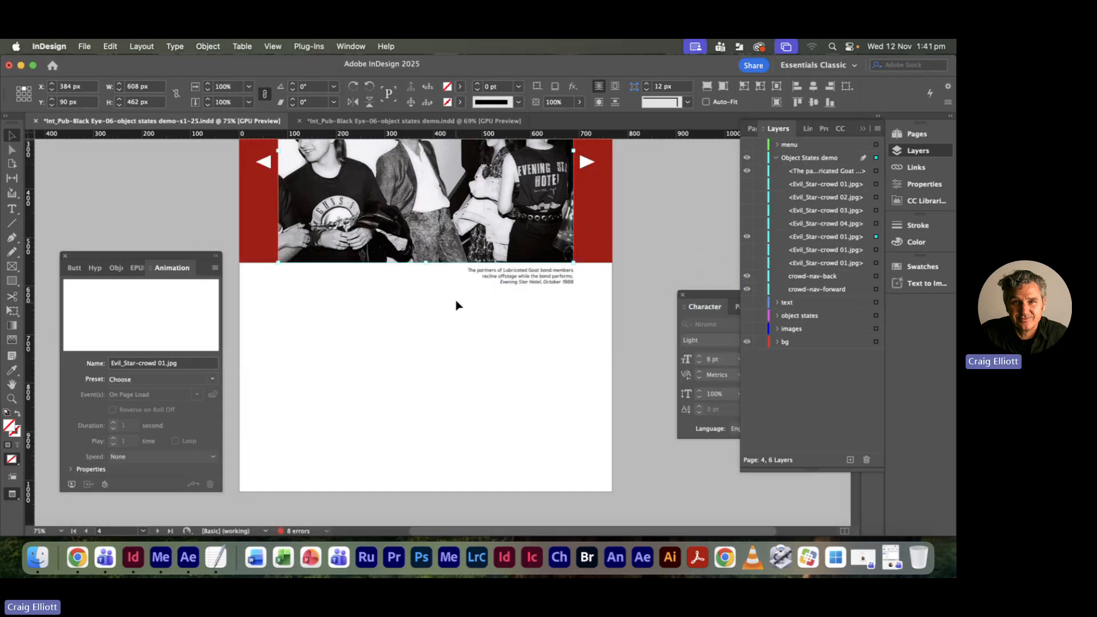
# - Draw an empty rectangular frame about 418 by 264 px in the blank area below the photo caption on page 4
pyautogui.scroll(1, 457, 305)
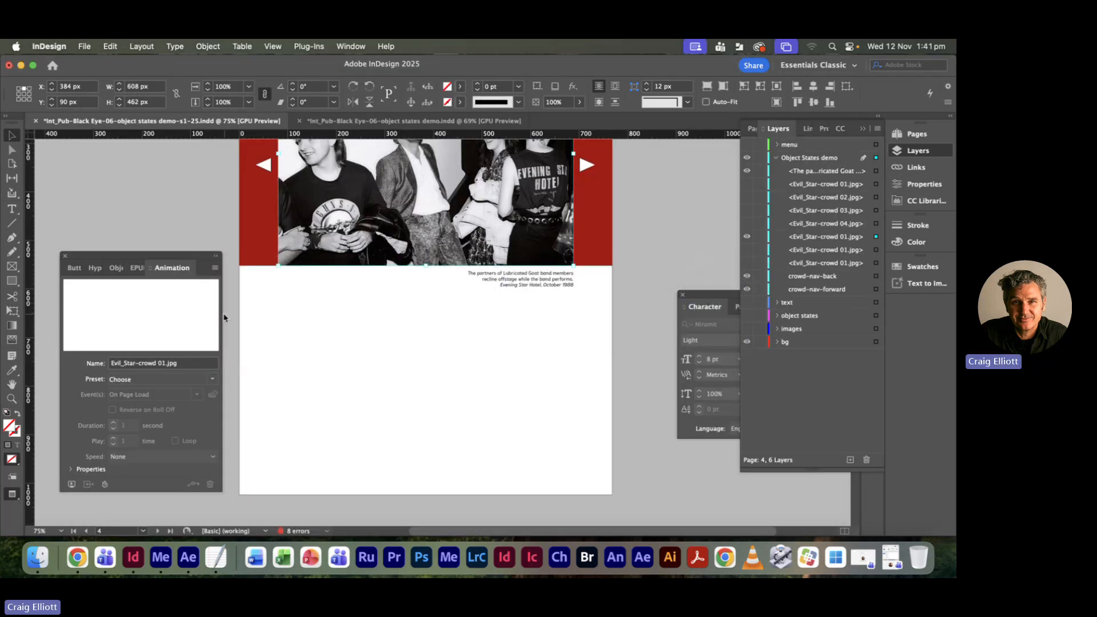
pyautogui.click(11, 266)
pyautogui.moveTo(323, 316); pyautogui.dragTo(527, 444)
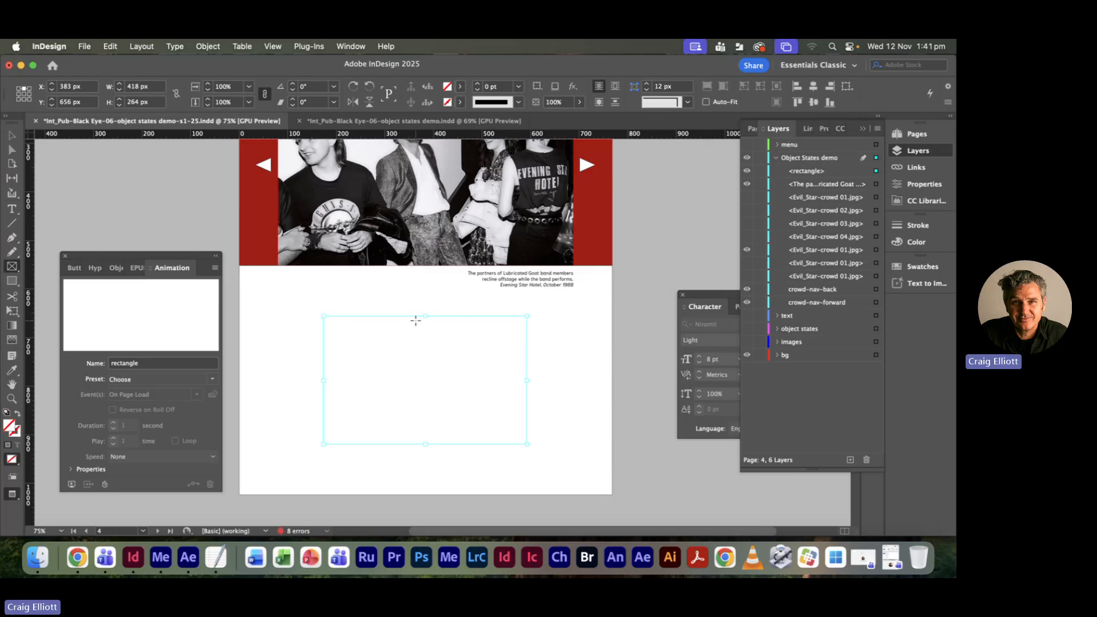
pyautogui.scroll(3, 415, 320)
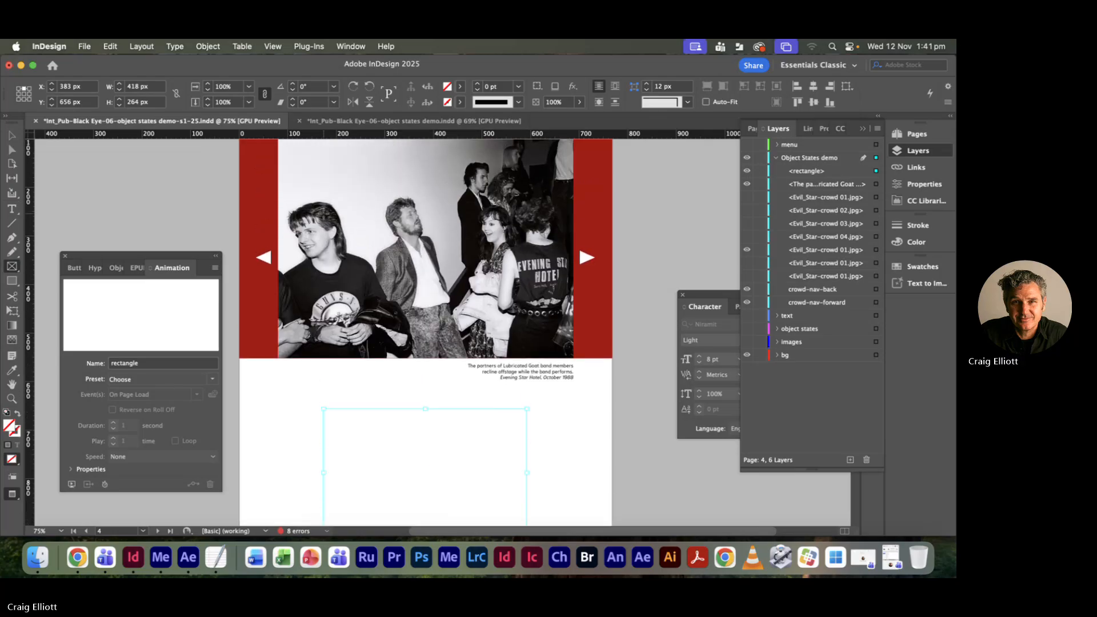
pyautogui.scroll(1, 282, 153)
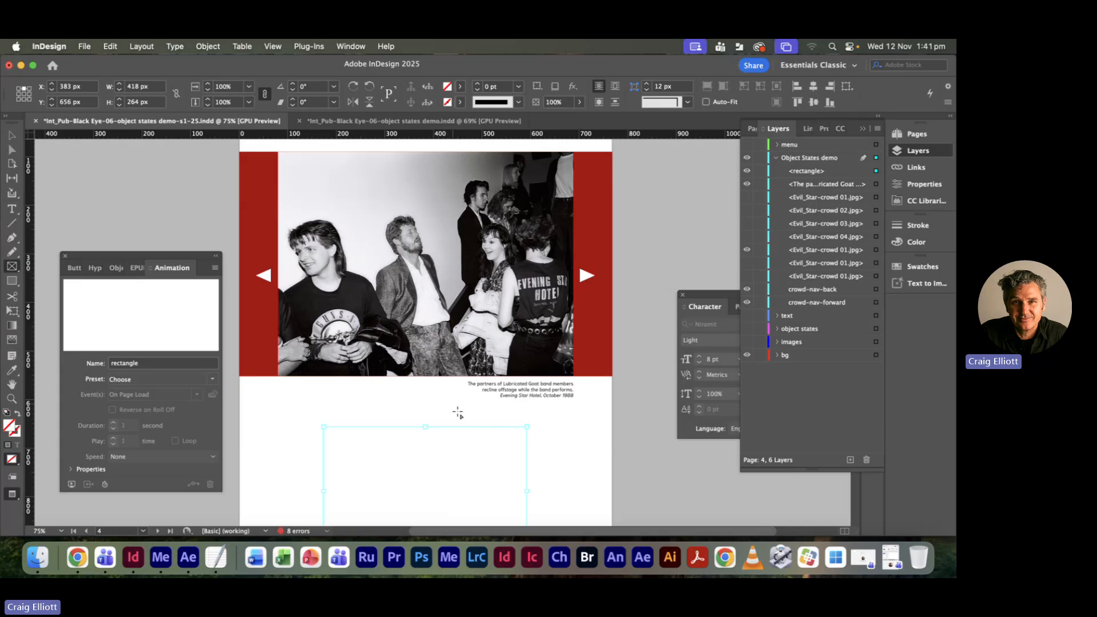
pyautogui.scroll(-5, 463, 417)
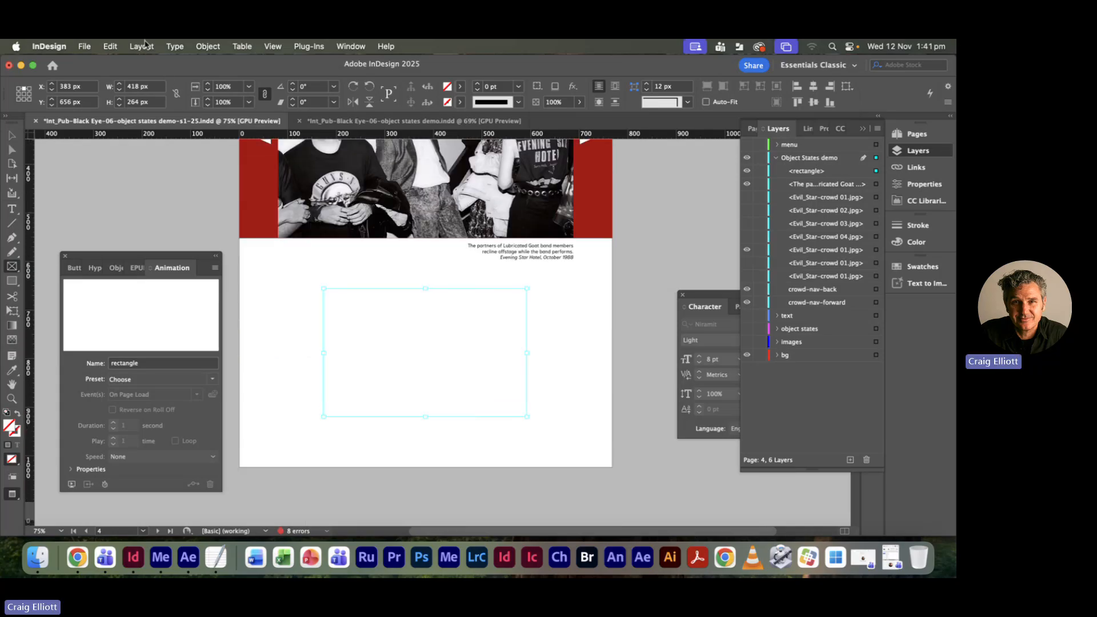
# - Switch to Finder and place Evil_Star-crowd 01.jpg from the Object States pics folder into the empty frame below the caption
pyautogui.click(110, 47)
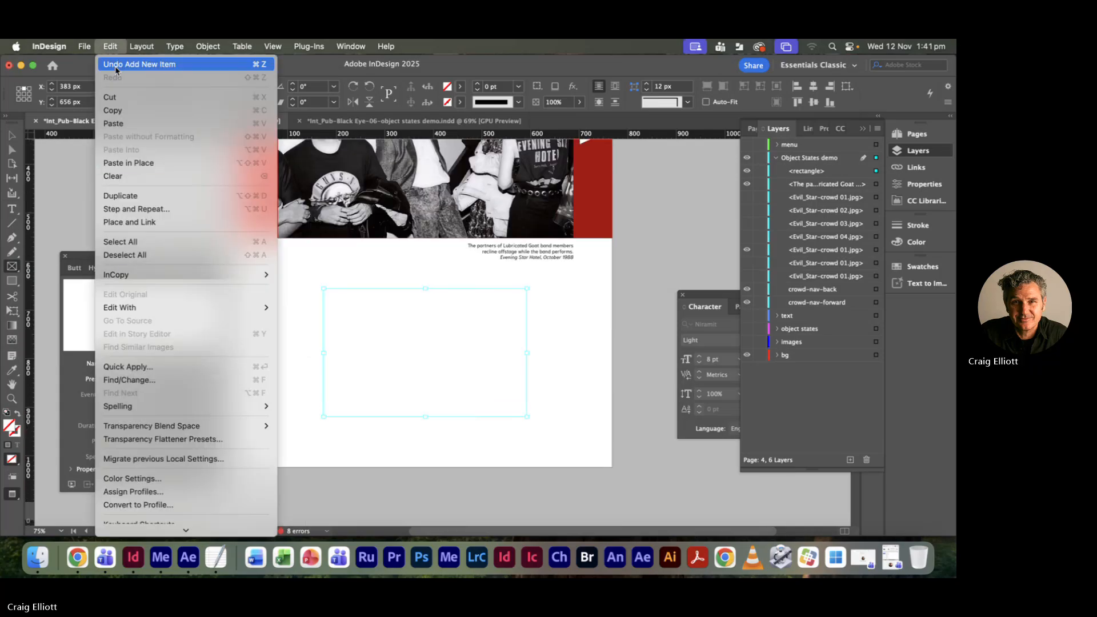
pyautogui.click(110, 46)
pyautogui.press('super+Tab')
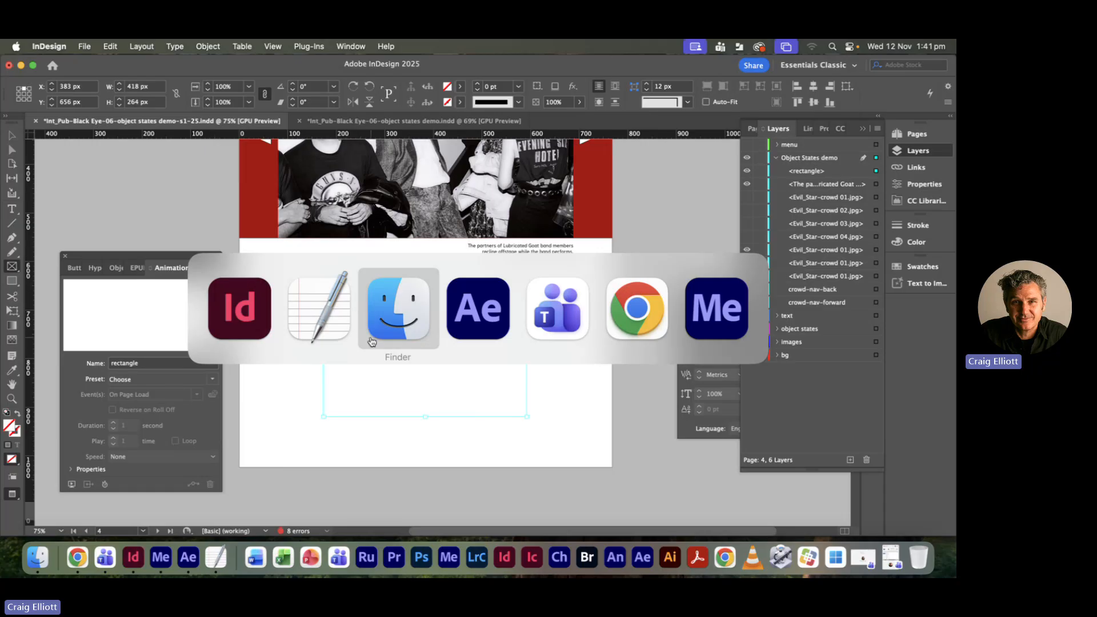
pyautogui.click(386, 320)
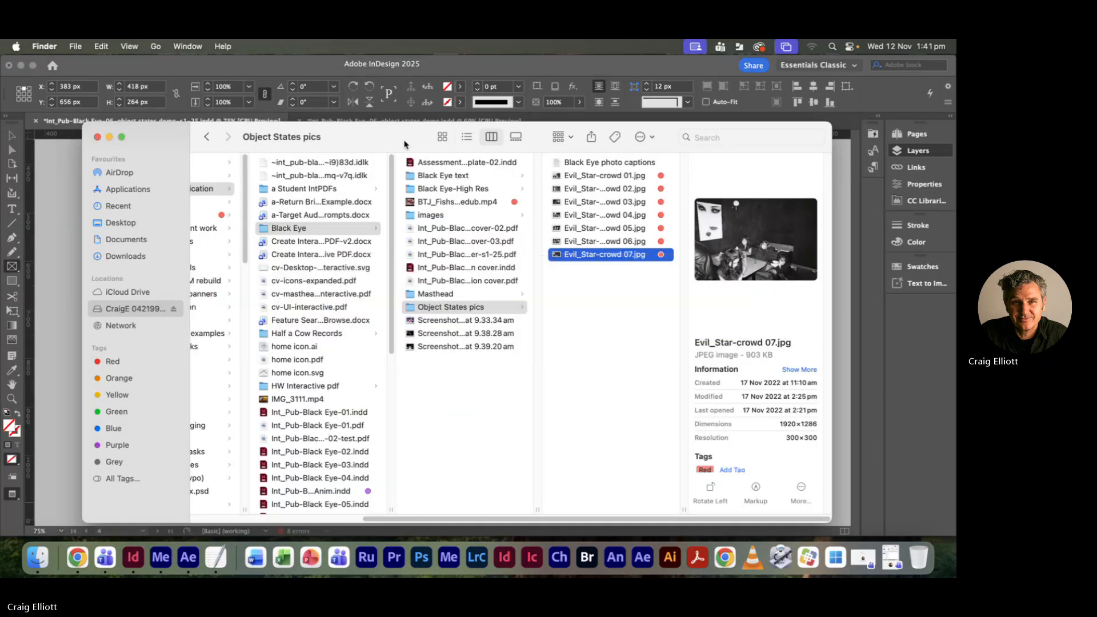
pyautogui.moveTo(404, 144); pyautogui.dragTo(311, 377)
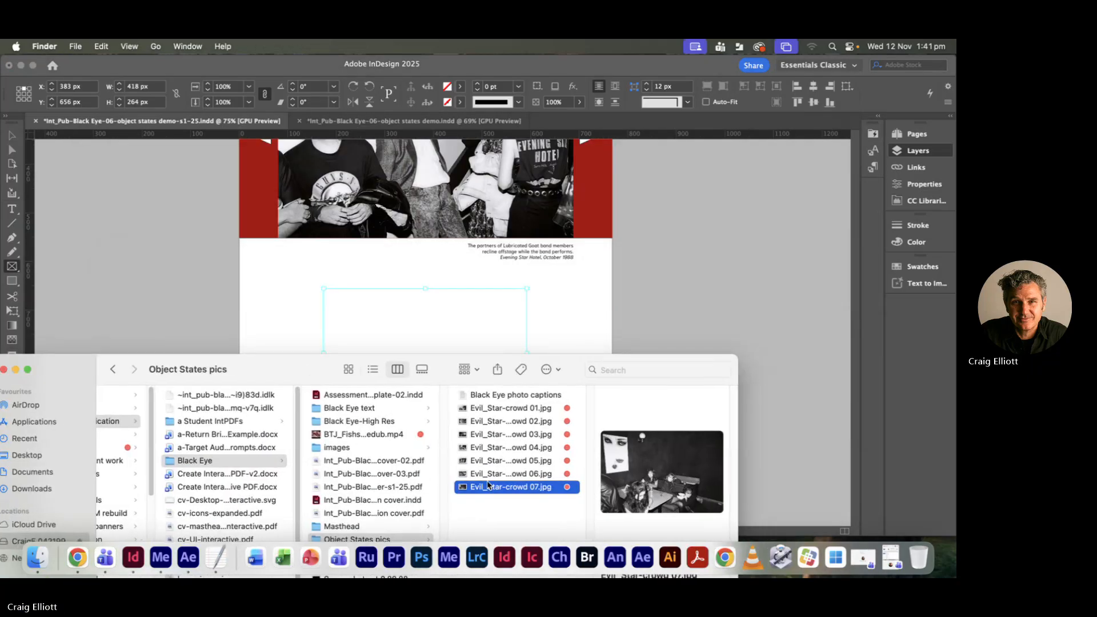
pyautogui.moveTo(497, 407); pyautogui.dragTo(474, 328)
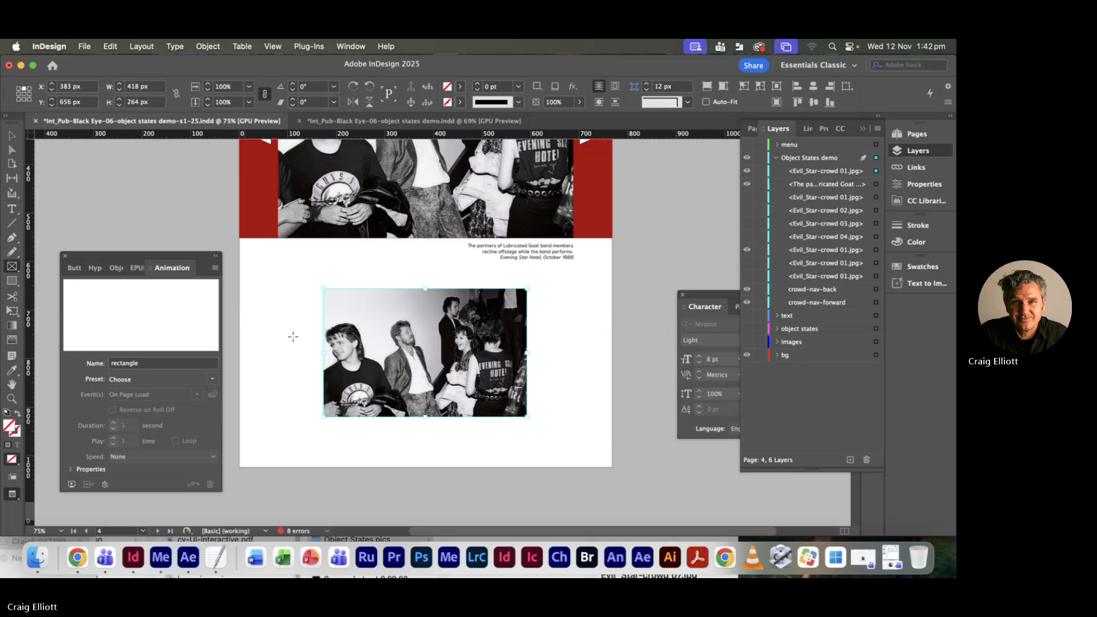
# - Delete the image frame in the blank area below the caption
pyautogui.click(12, 137)
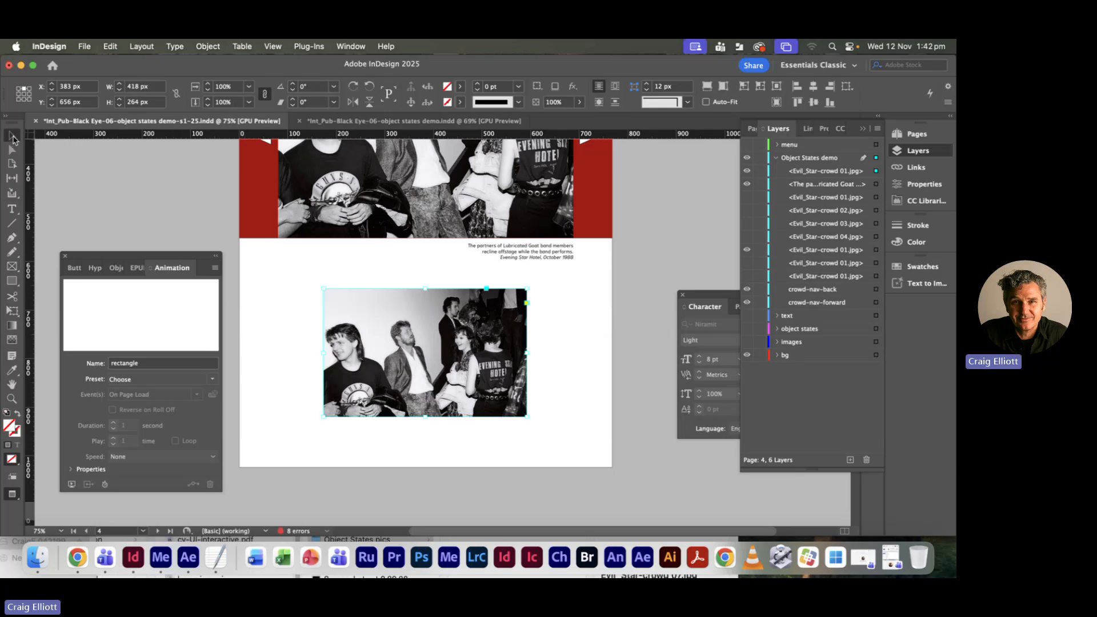
pyautogui.click(423, 323)
pyautogui.press('BackSpace')
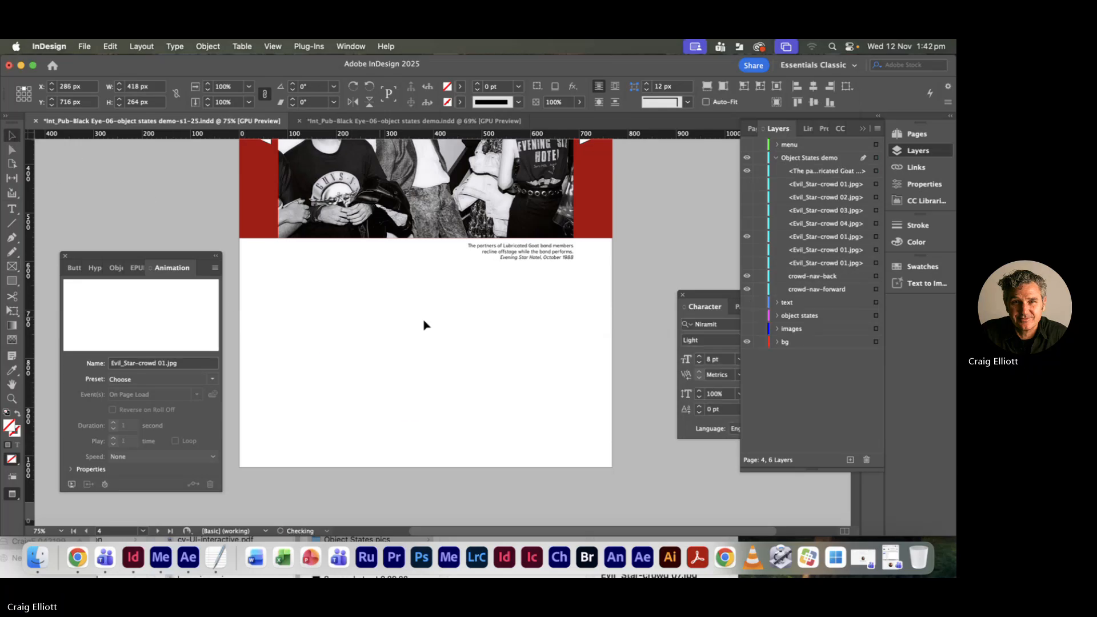
pyautogui.scroll(5, 442, 309)
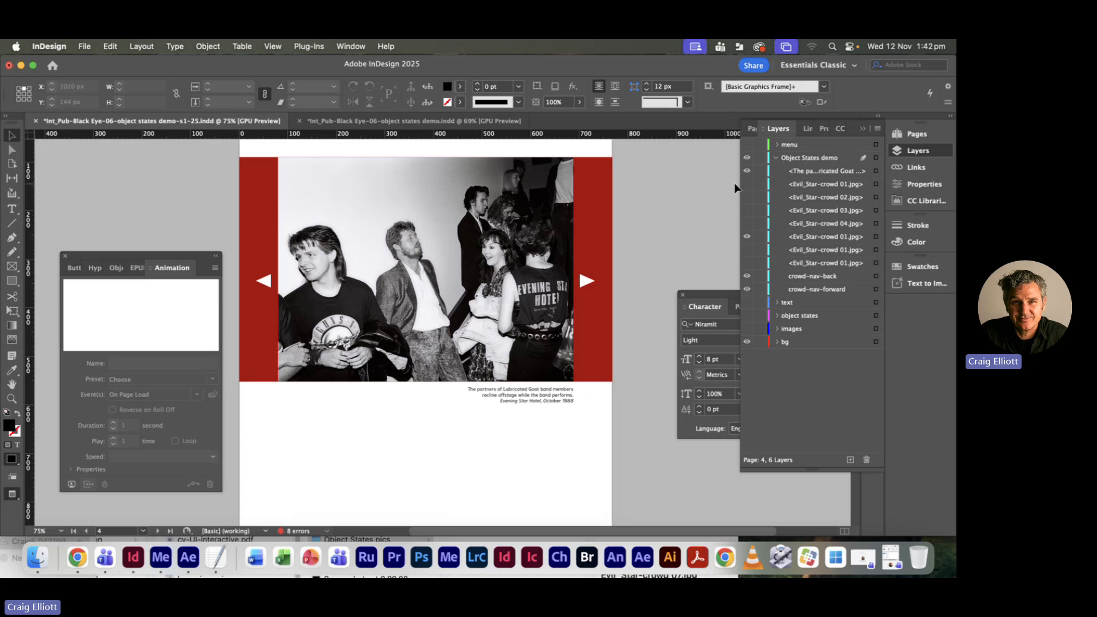
pyautogui.click(878, 128)
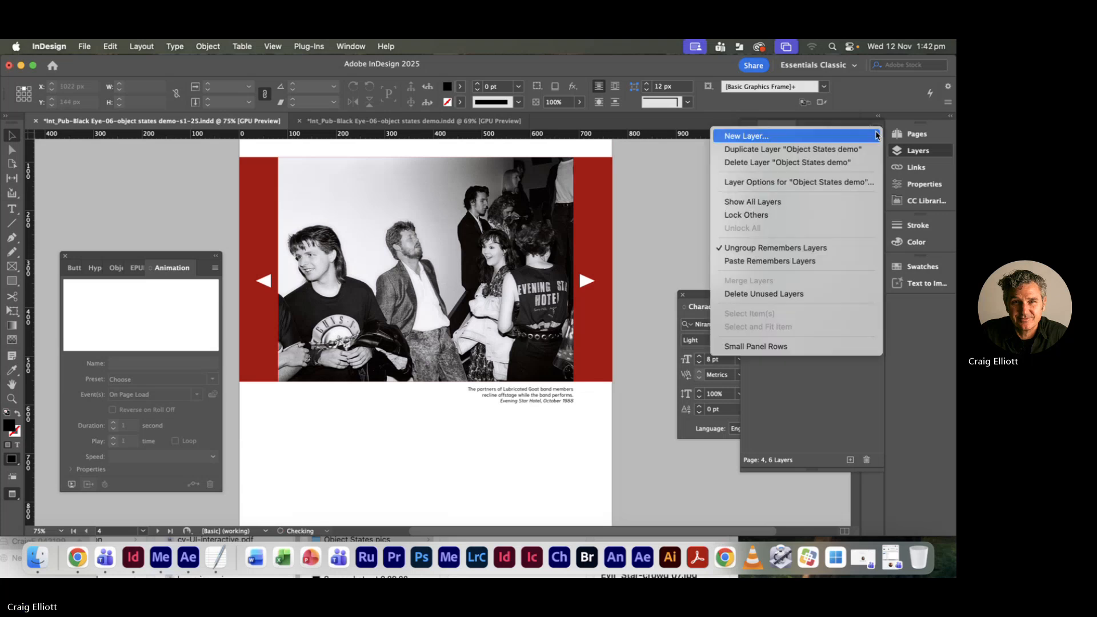
pyautogui.click(831, 163)
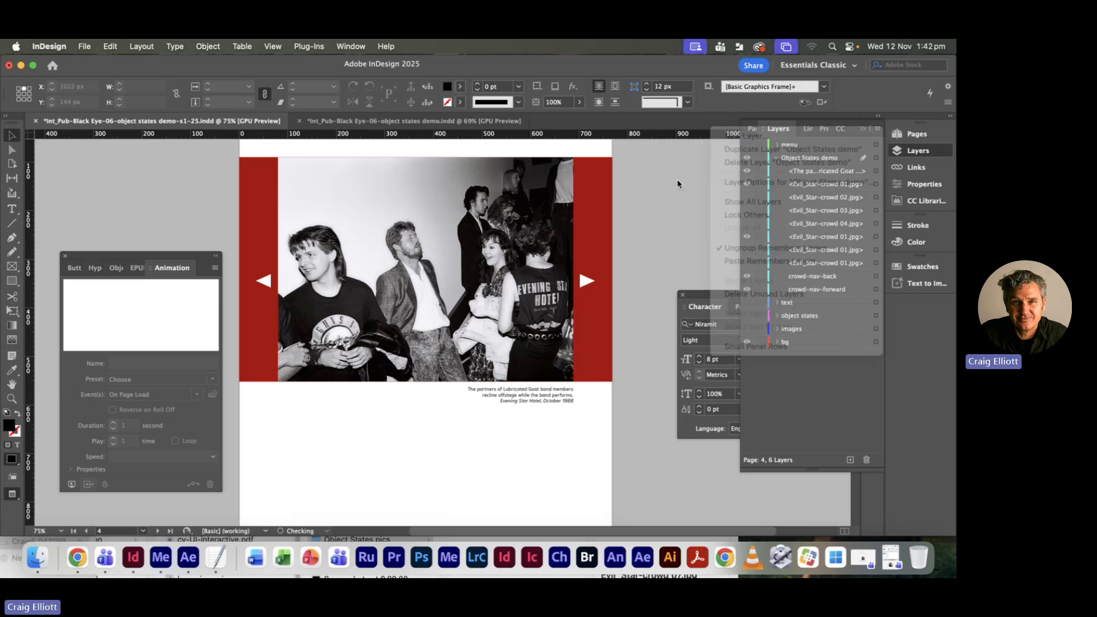
pyautogui.click(815, 187)
pyautogui.click(878, 130)
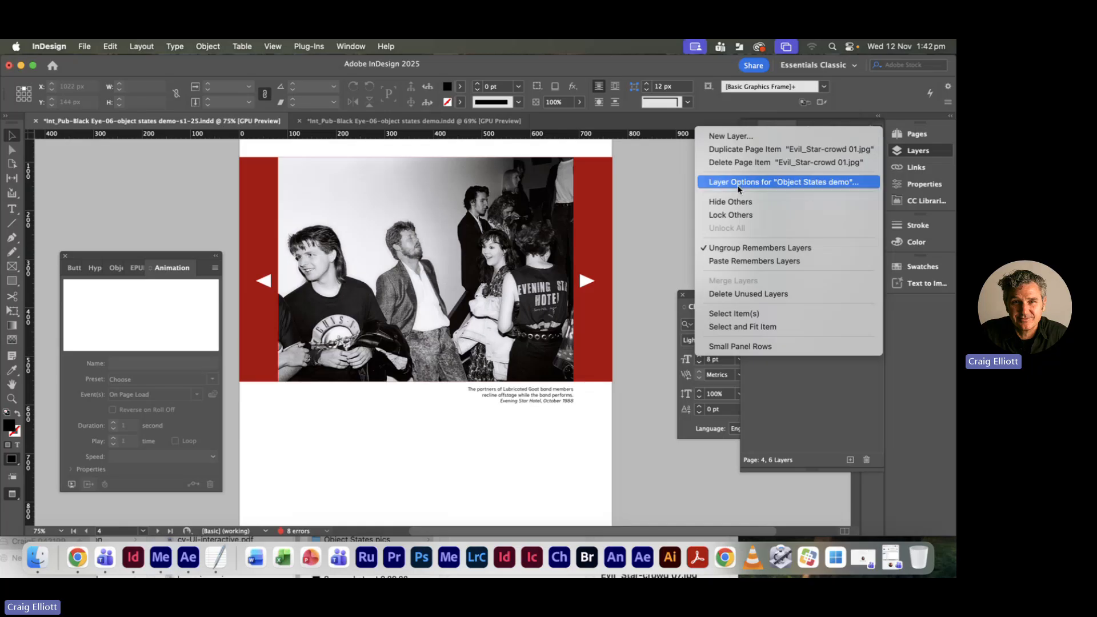
pyautogui.click(651, 213)
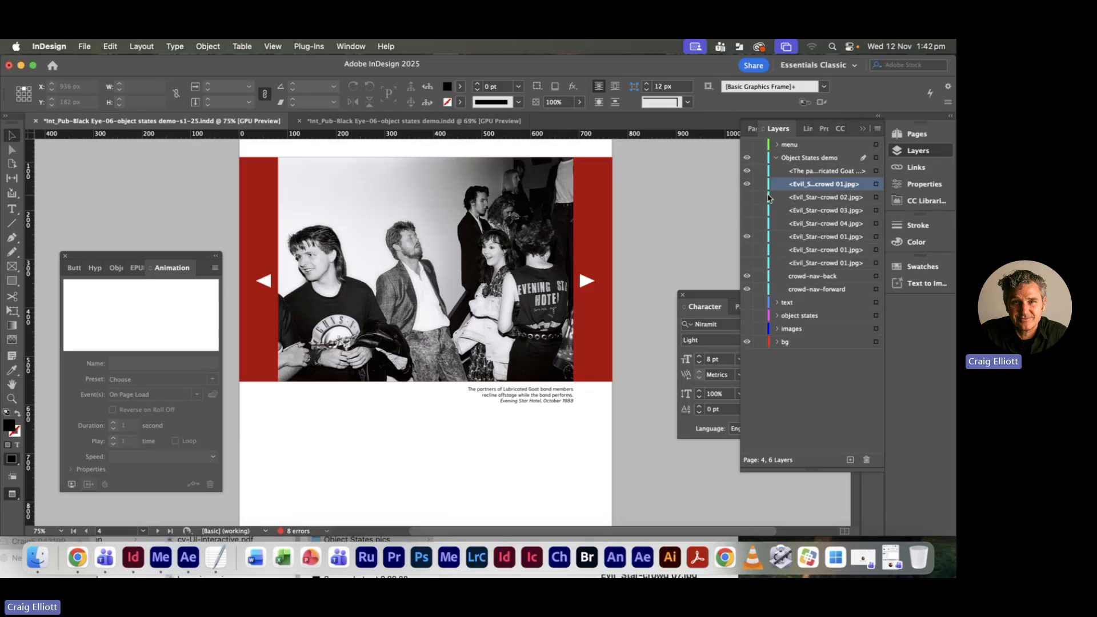
# - Check the Evil_Star-crowd images 01 to 04 by toggling their visibility in the Object States demo layer, ending with all four hidden
pyautogui.click(747, 184)
pyautogui.click(747, 184)
pyautogui.click(747, 184)
pyautogui.click(748, 185)
pyautogui.click(748, 186)
pyautogui.click(748, 199)
pyautogui.click(748, 199)
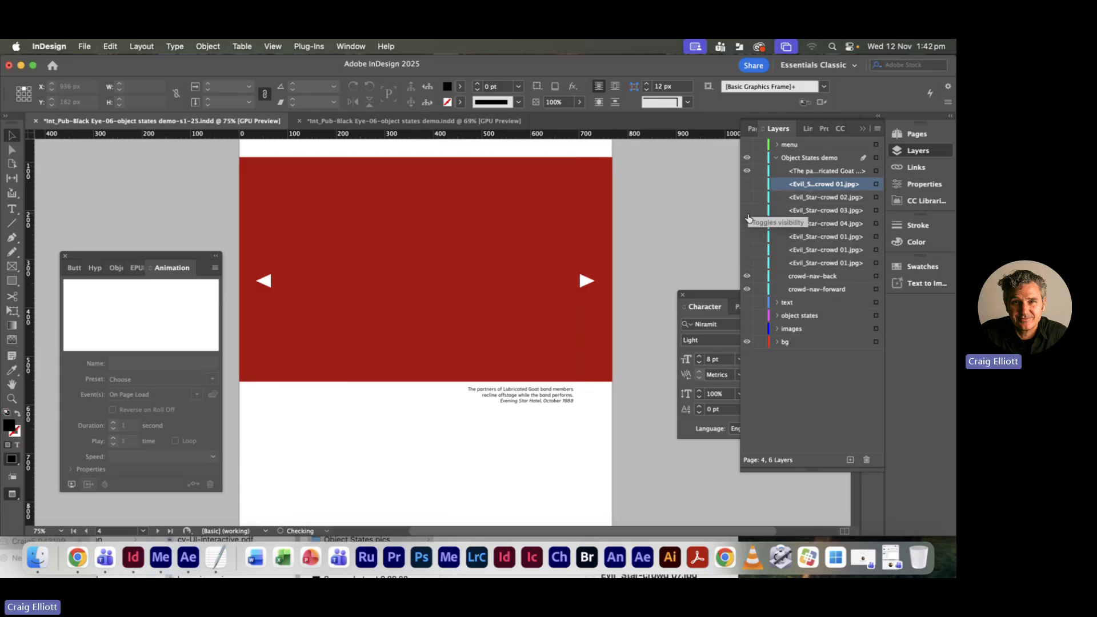
pyautogui.click(748, 211)
pyautogui.click(748, 211)
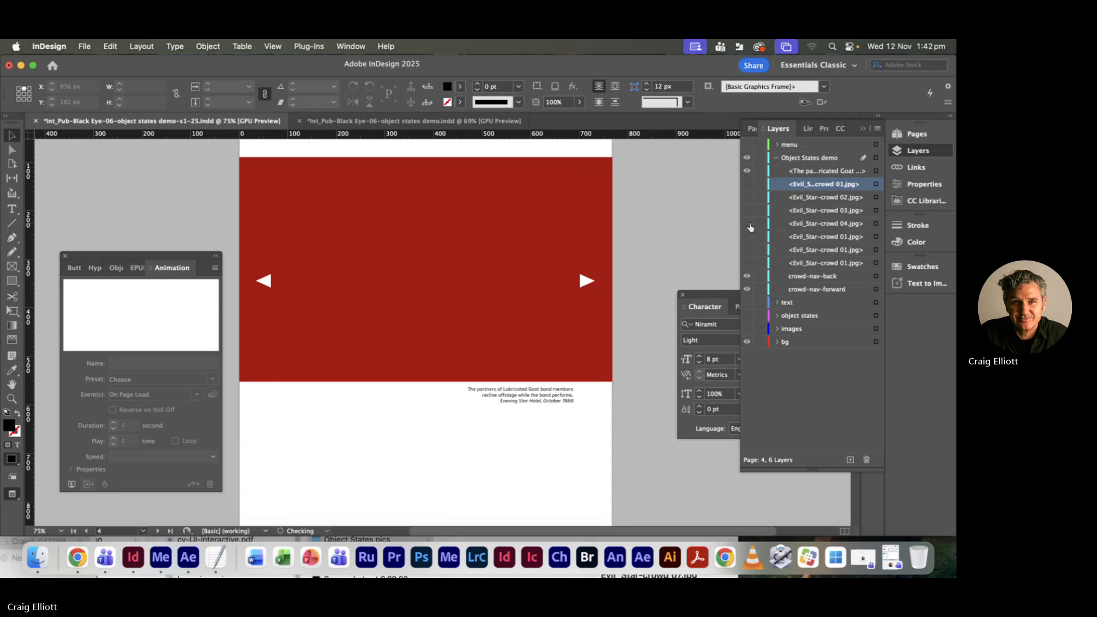
pyautogui.click(749, 224)
pyautogui.click(749, 224)
# - Show and select the fifth crowd image in the Object States demo layer, and relink it to Evil_Star-crowd 05.jpg
pyautogui.click(748, 237)
pyautogui.click(876, 237)
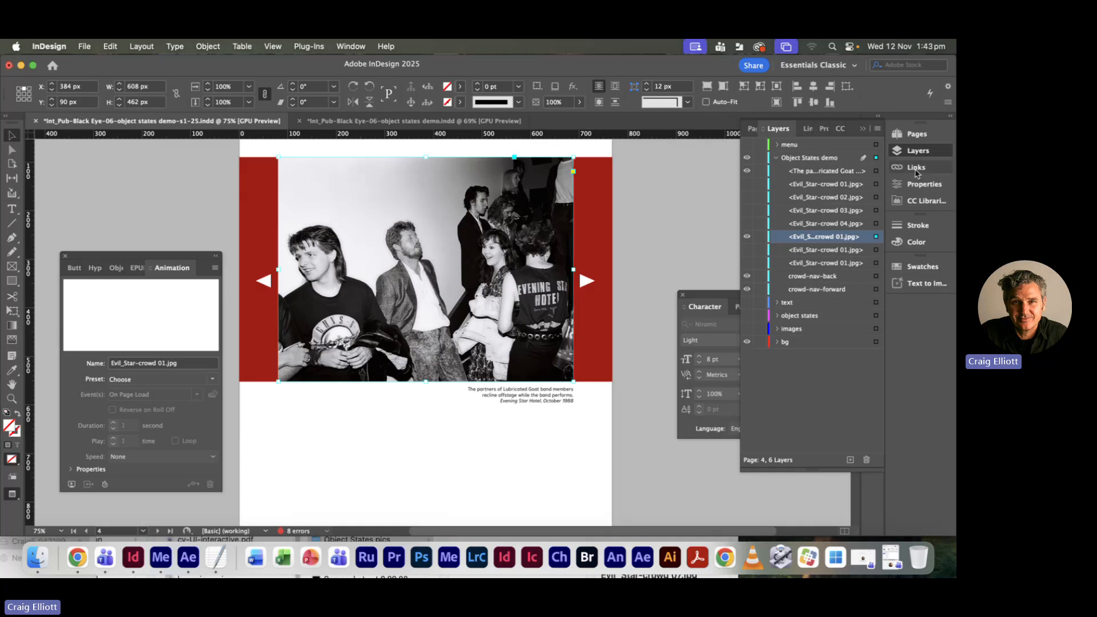
pyautogui.click(916, 169)
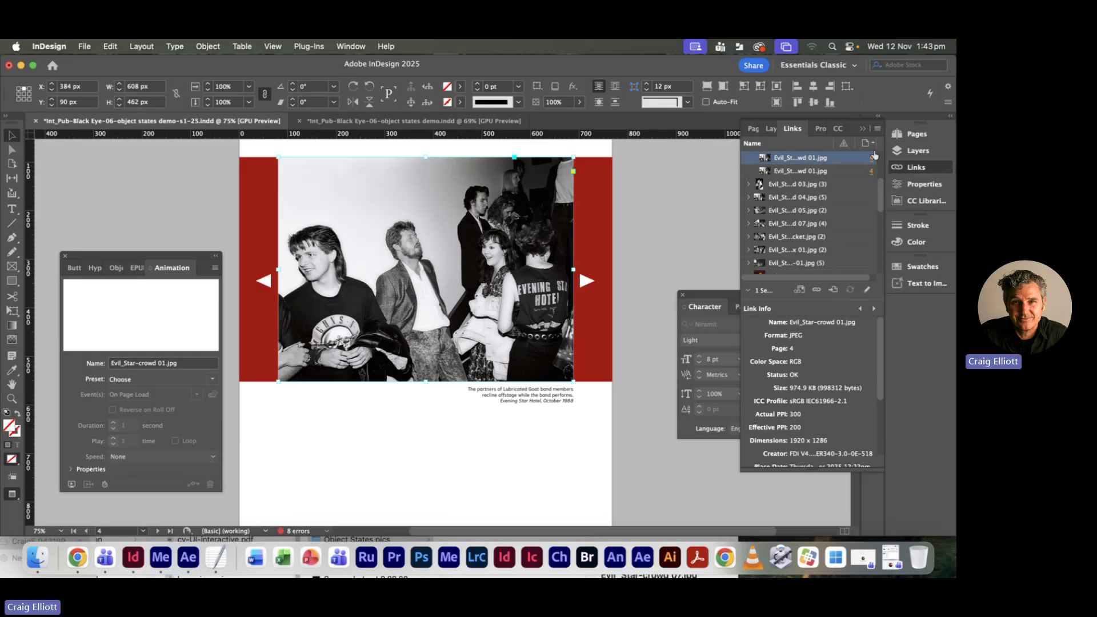
pyautogui.click(878, 131)
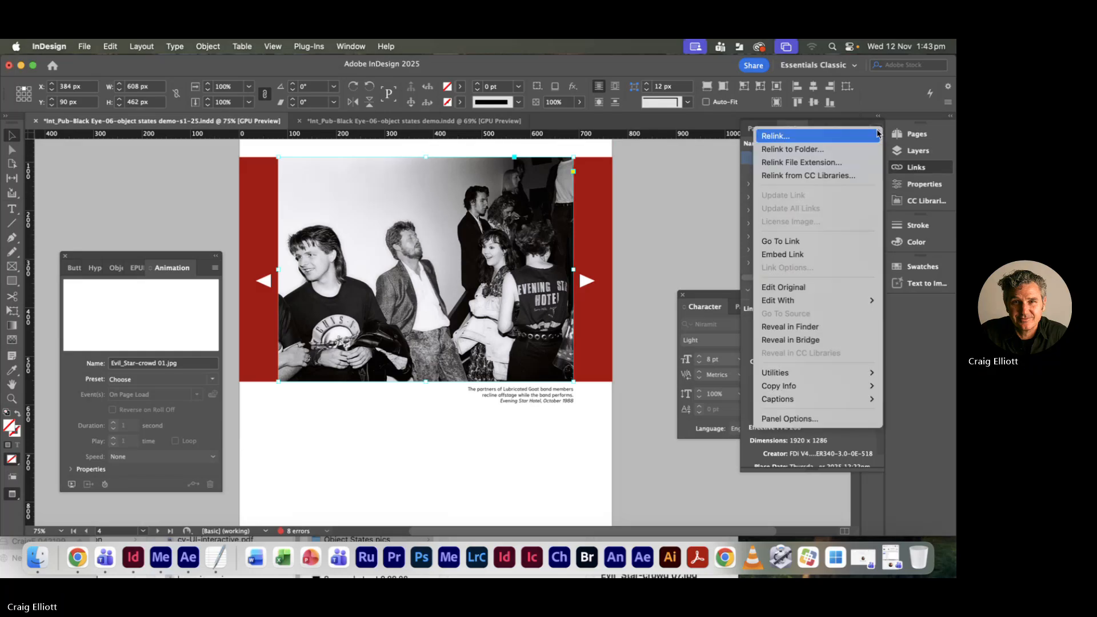
pyautogui.click(737, 193)
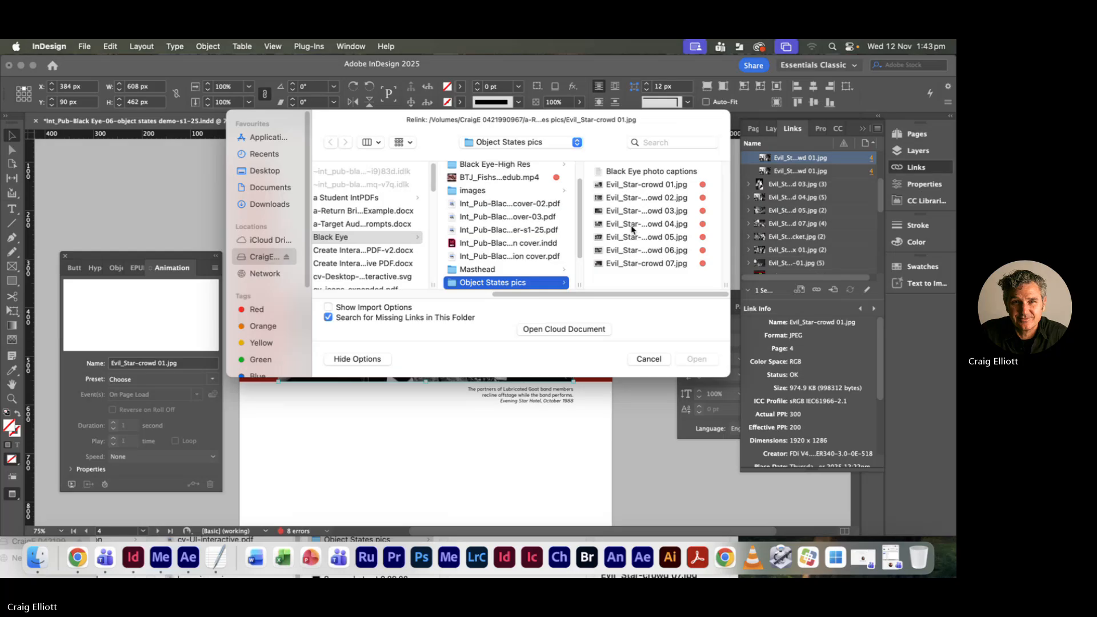
pyautogui.click(629, 237)
pyautogui.click(698, 359)
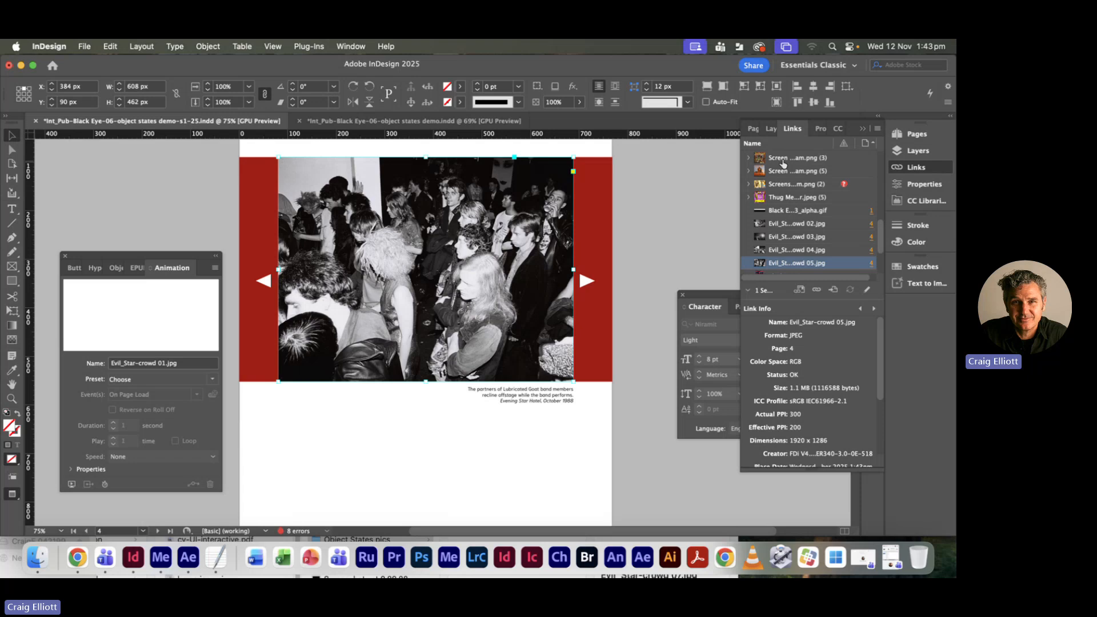
# - Float the Links list beside the page, hide the Evil_Star-crowd 05 image, and show and select the Evil_Star-crowd 01 image directly beneath it
pyautogui.moveTo(792, 128); pyautogui.dragTo(120, 176)
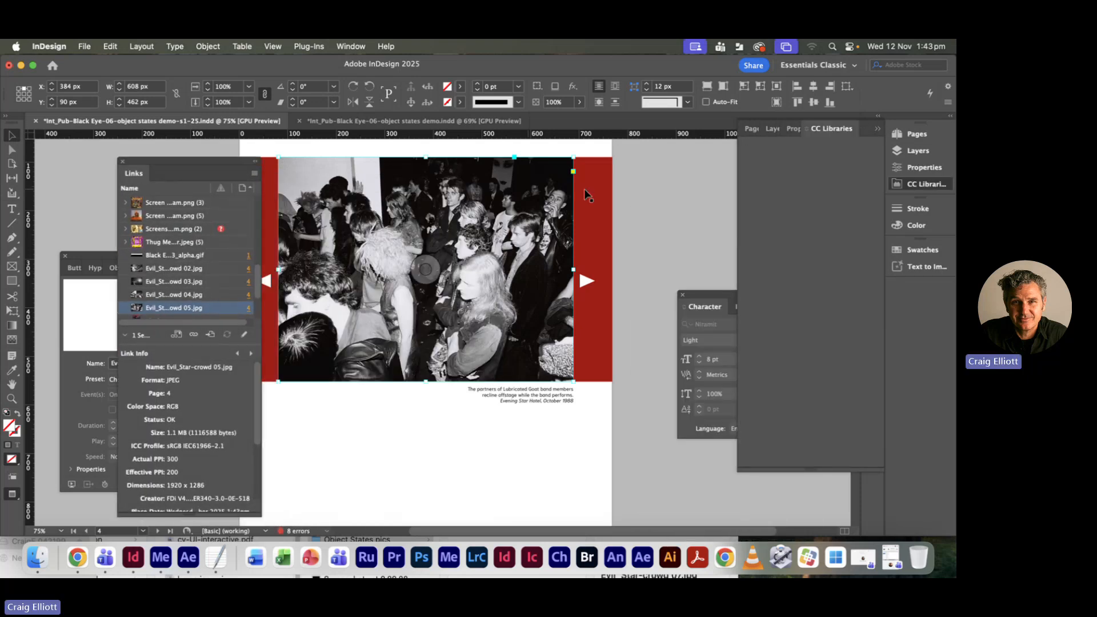
pyautogui.click(764, 128)
pyautogui.click(747, 236)
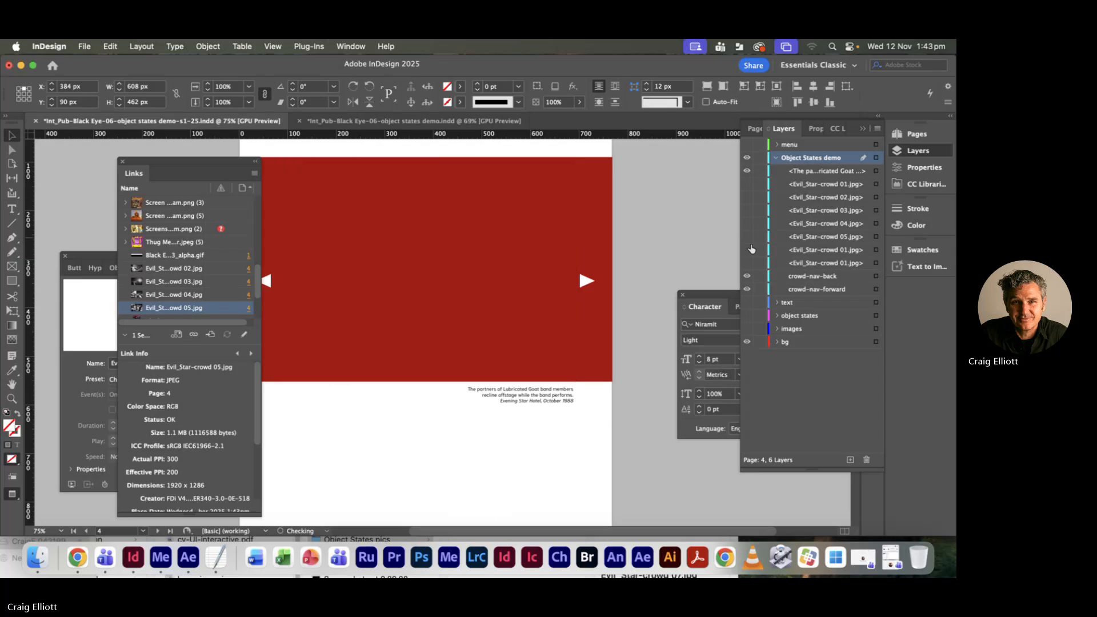
pyautogui.click(747, 250)
pyautogui.click(847, 251)
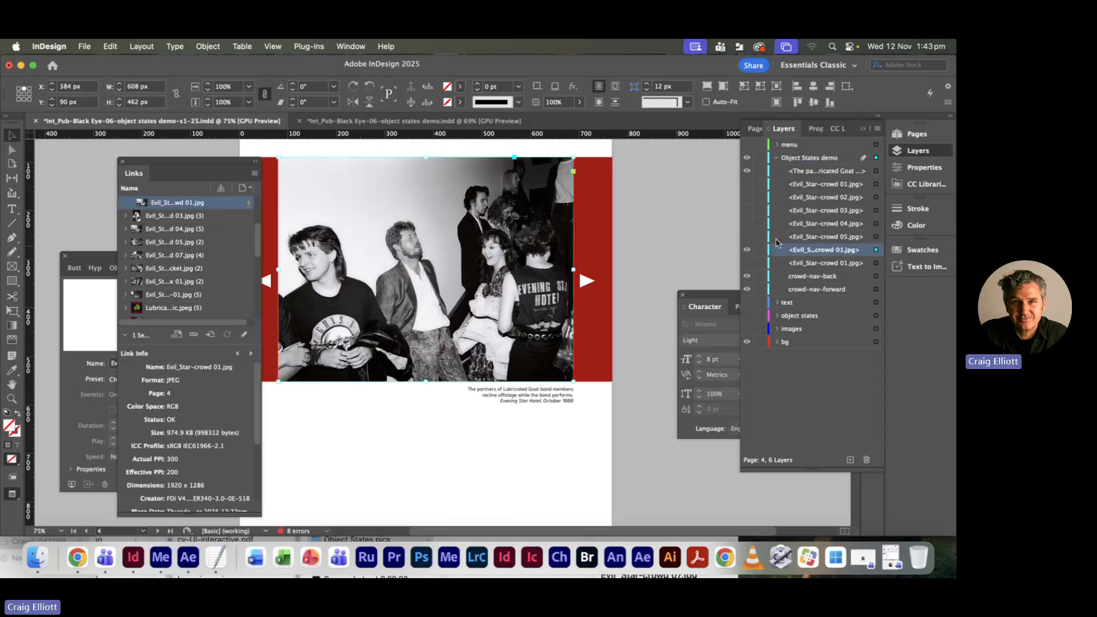
pyautogui.click(878, 129)
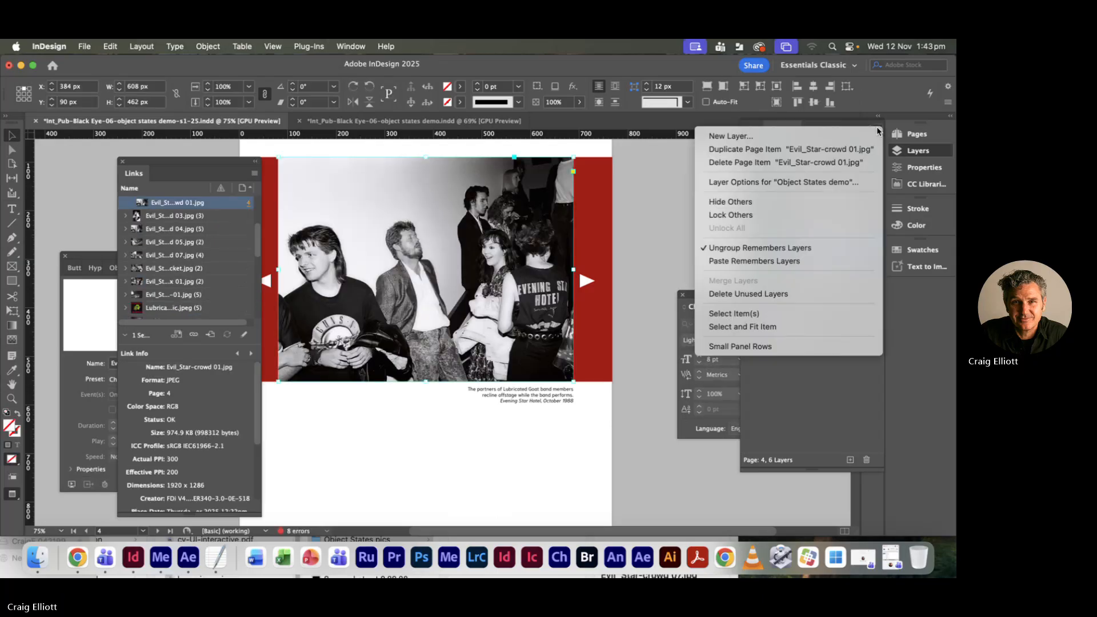
pyautogui.click(649, 170)
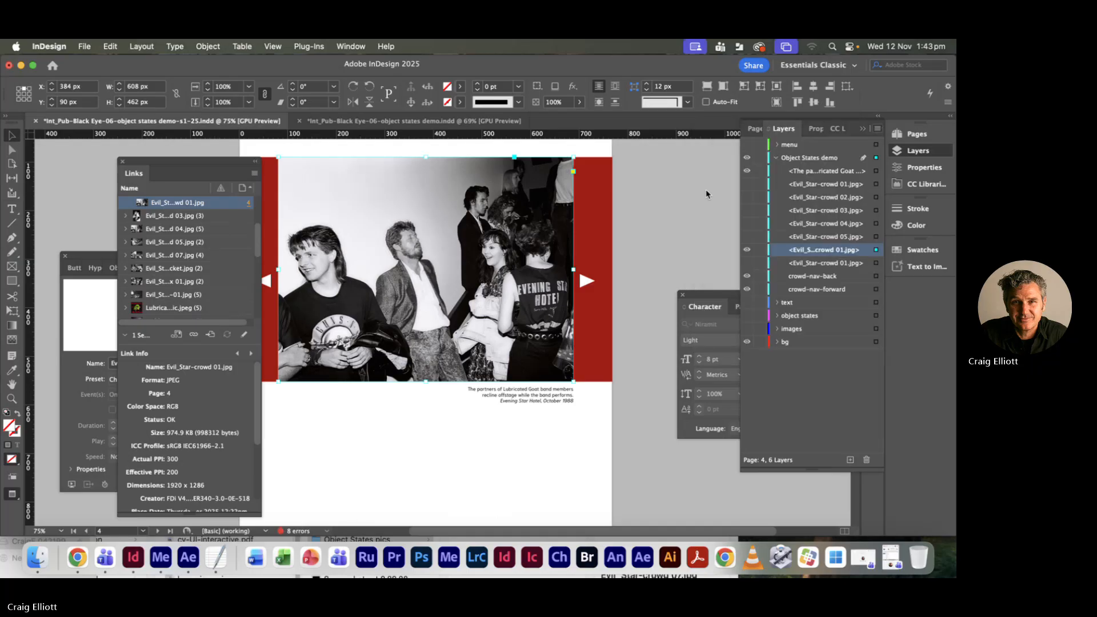
pyautogui.click(878, 129)
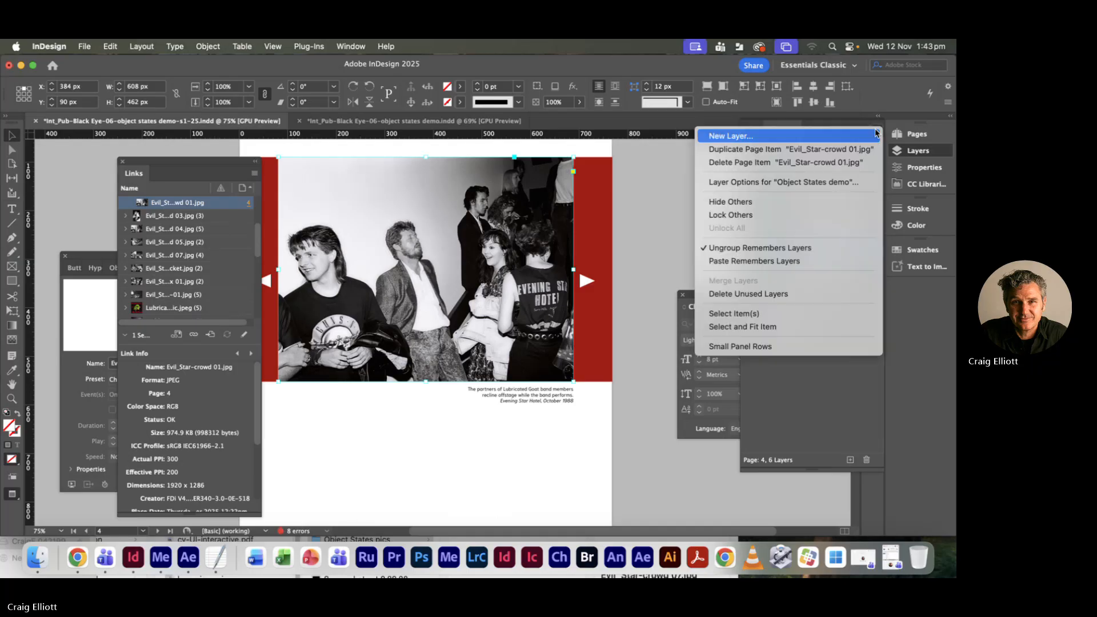
pyautogui.click(737, 135)
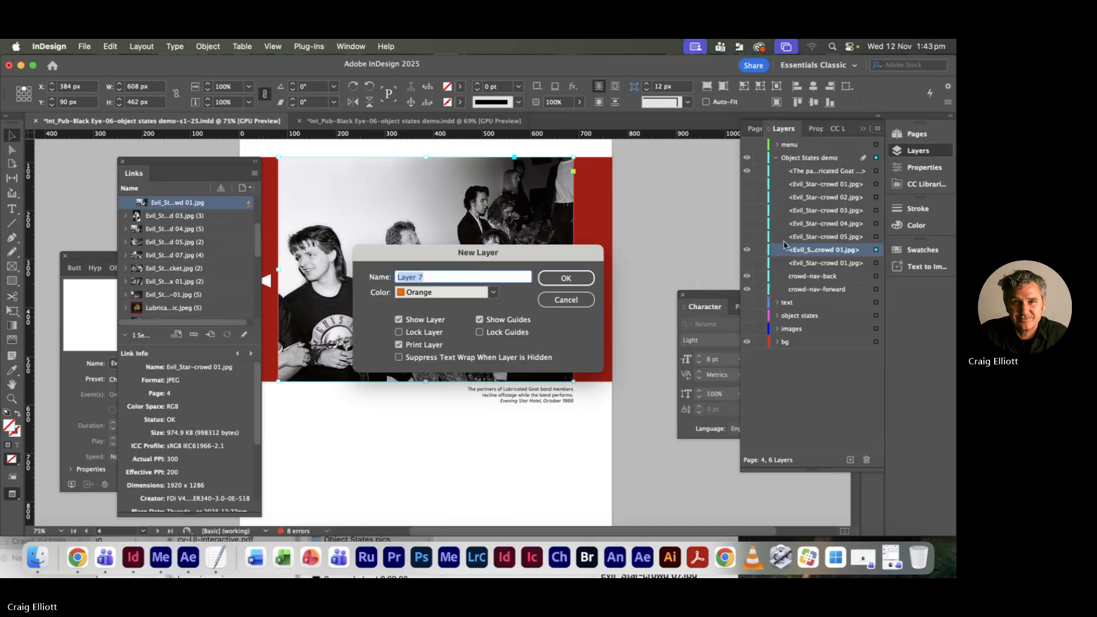
pyautogui.click(566, 300)
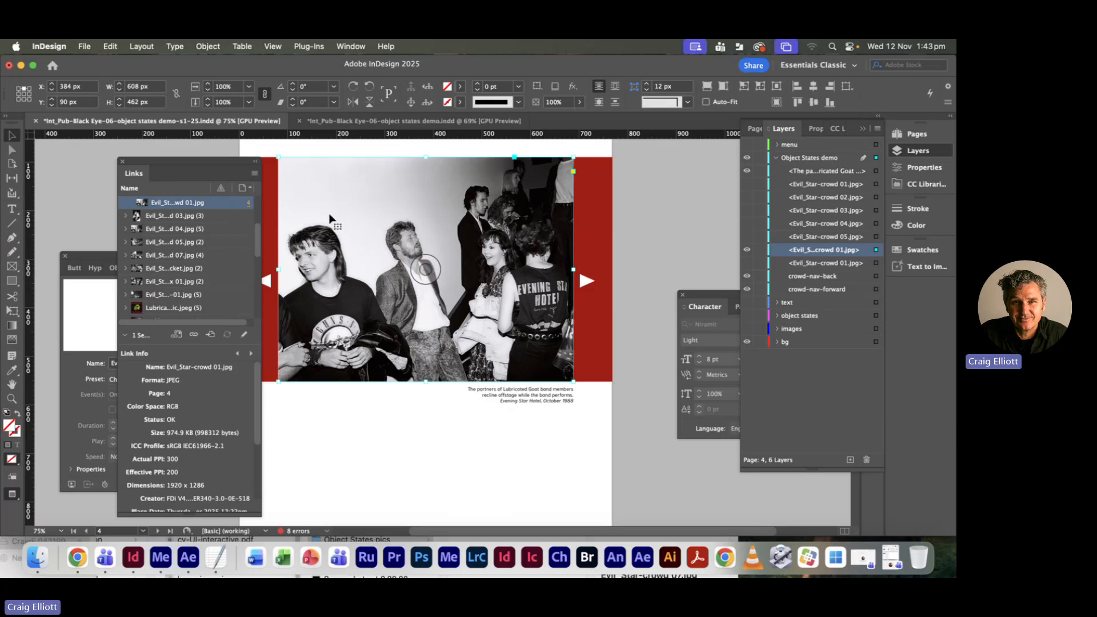
# - Relink the visible Evil_Star-crowd 01 image on the page to Evil_Star-crowd 06.jpg
pyautogui.click(256, 232)
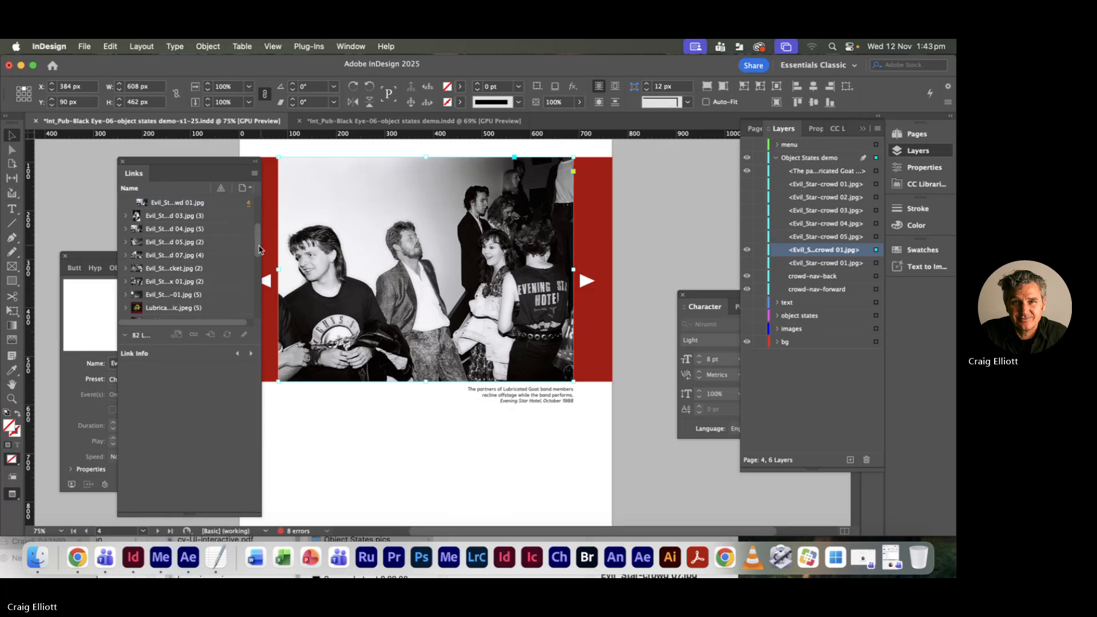
pyautogui.moveTo(255, 251); pyautogui.dragTo(268, 297)
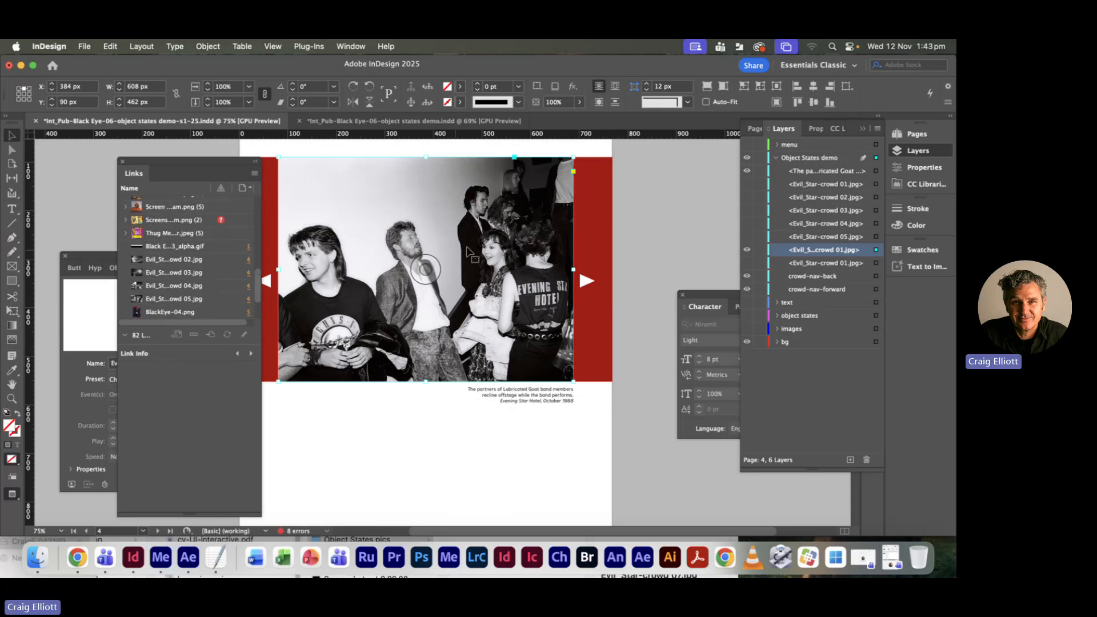
pyautogui.click(616, 236)
pyautogui.click(503, 243)
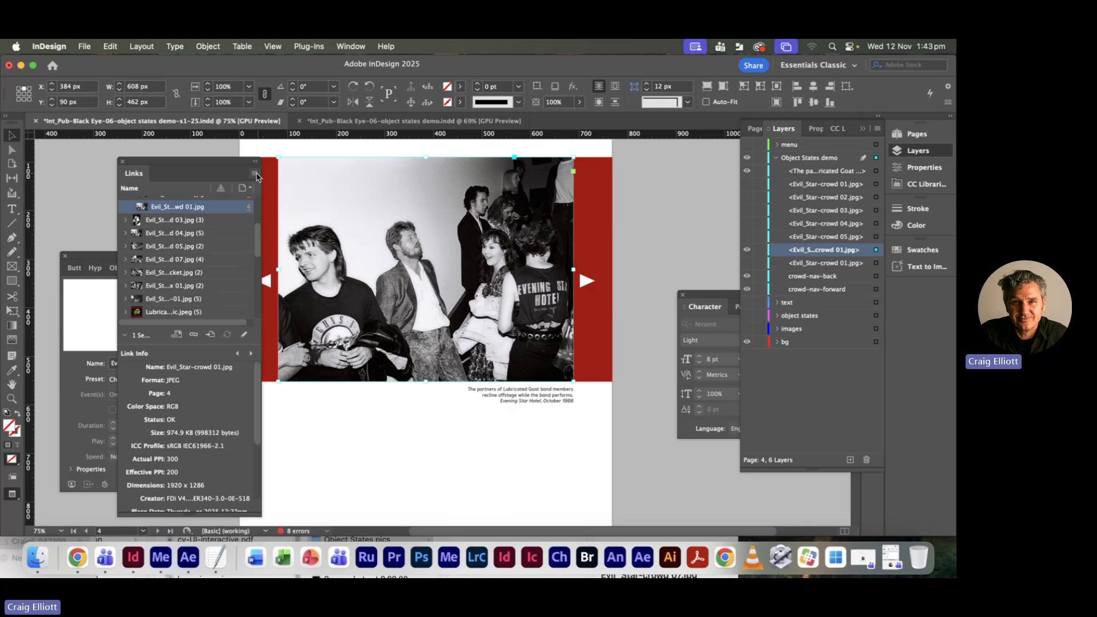
pyautogui.click(255, 174)
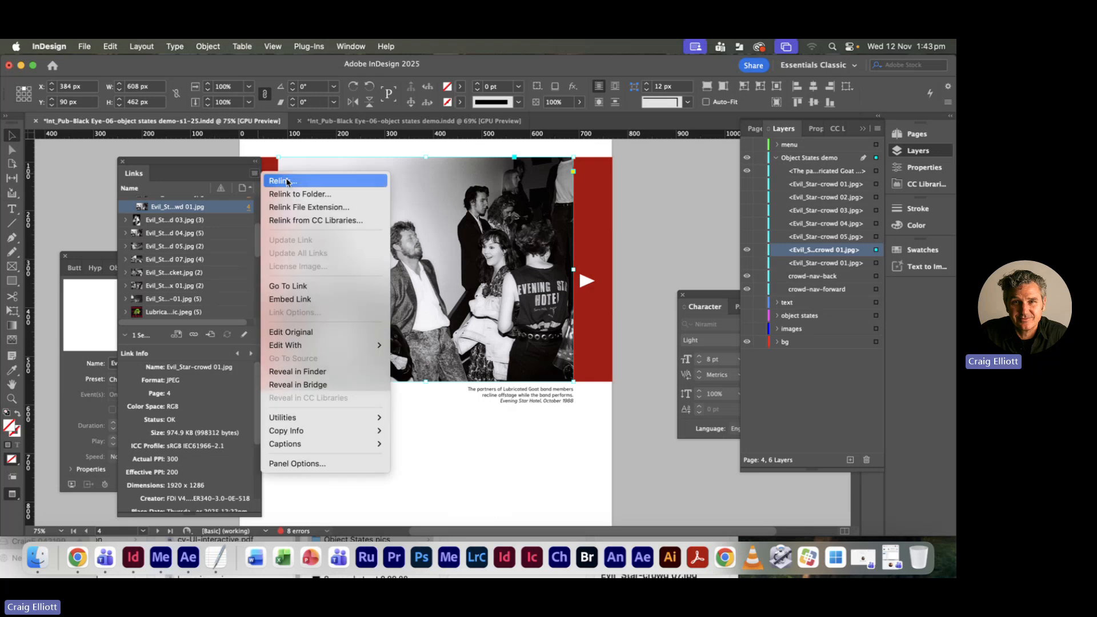
pyautogui.click(287, 182)
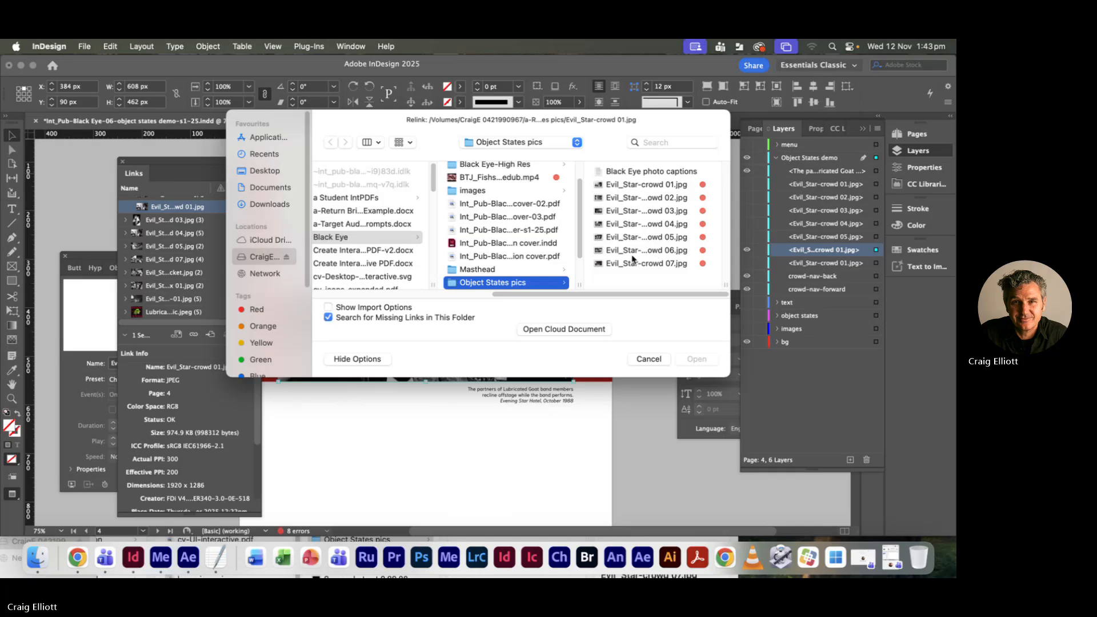
pyautogui.click(633, 255)
pyautogui.click(696, 359)
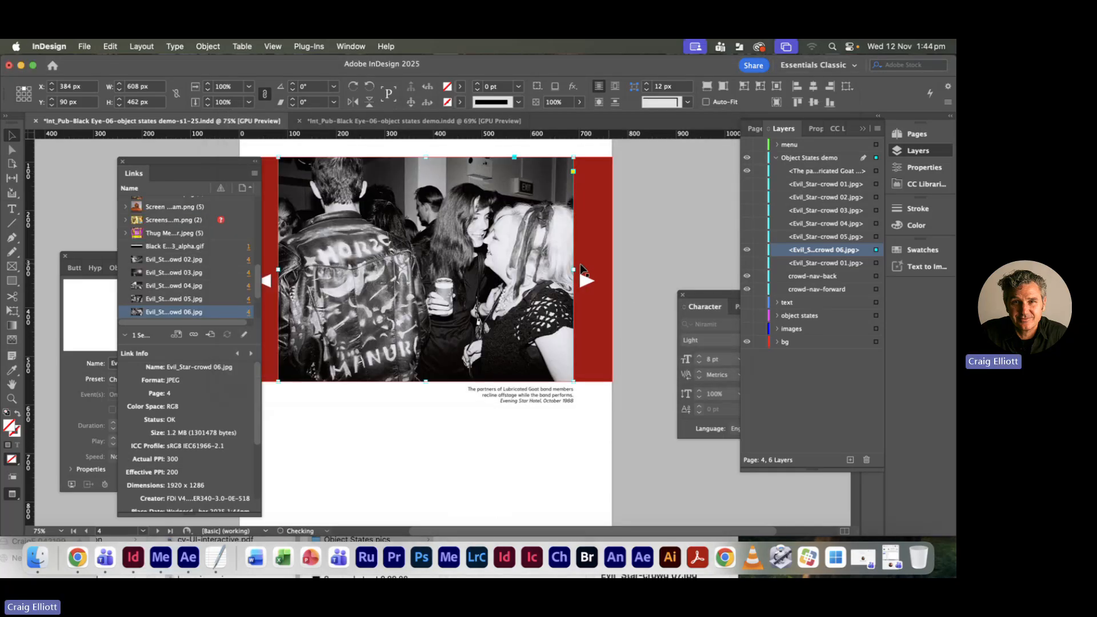
# - Hide the Evil_Star-crowd 06 image, and show and highlight the last Evil_Star-crowd 01 item in the Object States demo layer
pyautogui.click(746, 252)
pyautogui.click(748, 264)
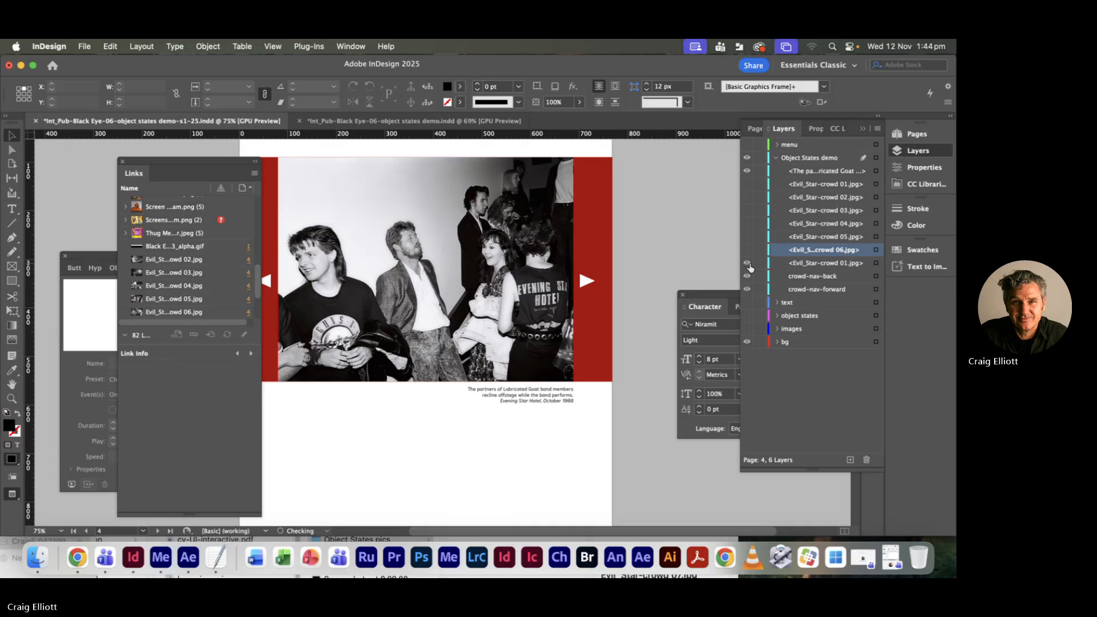
pyautogui.click(836, 266)
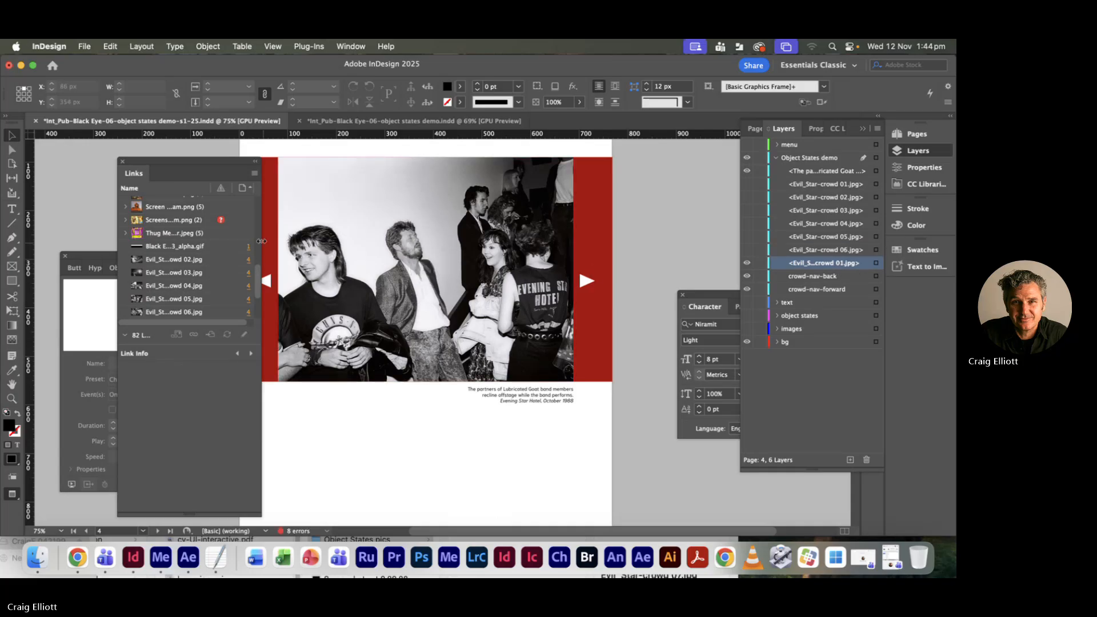
# - Relink the visible last Evil_Star-crowd 01 image on the page to Evil_Star-crowd 07.jpg, and shift the Links list away from the page
pyautogui.moveTo(257, 279); pyautogui.dragTo(246, 210)
pyautogui.scroll(-1, 246, 210)
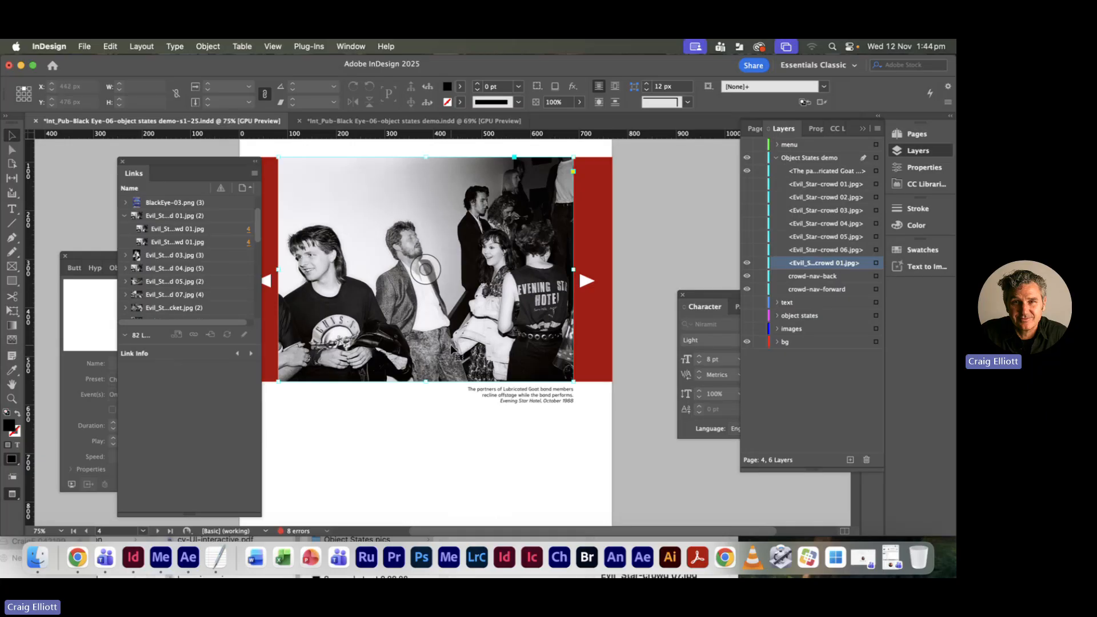
pyautogui.click(282, 261)
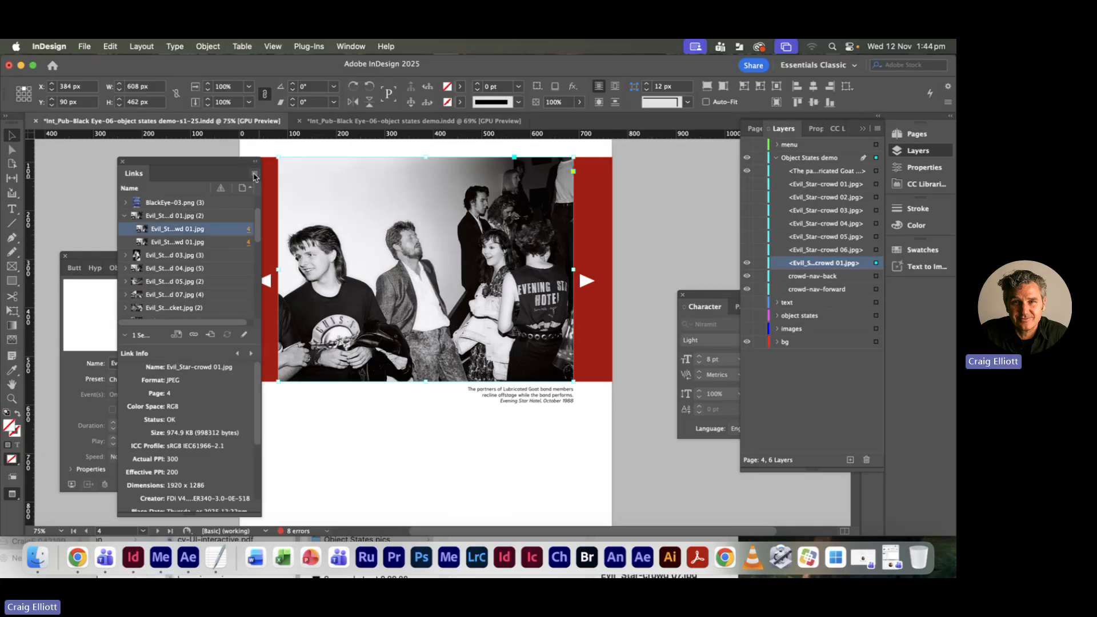
pyautogui.click(255, 178)
pyautogui.click(410, 187)
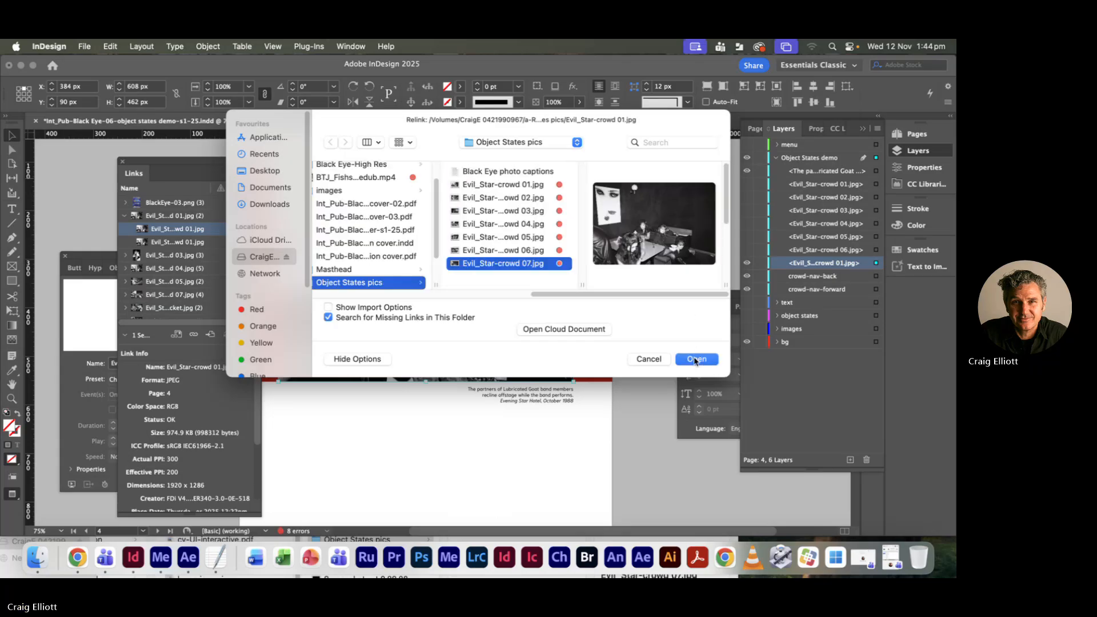
pyautogui.click(695, 359)
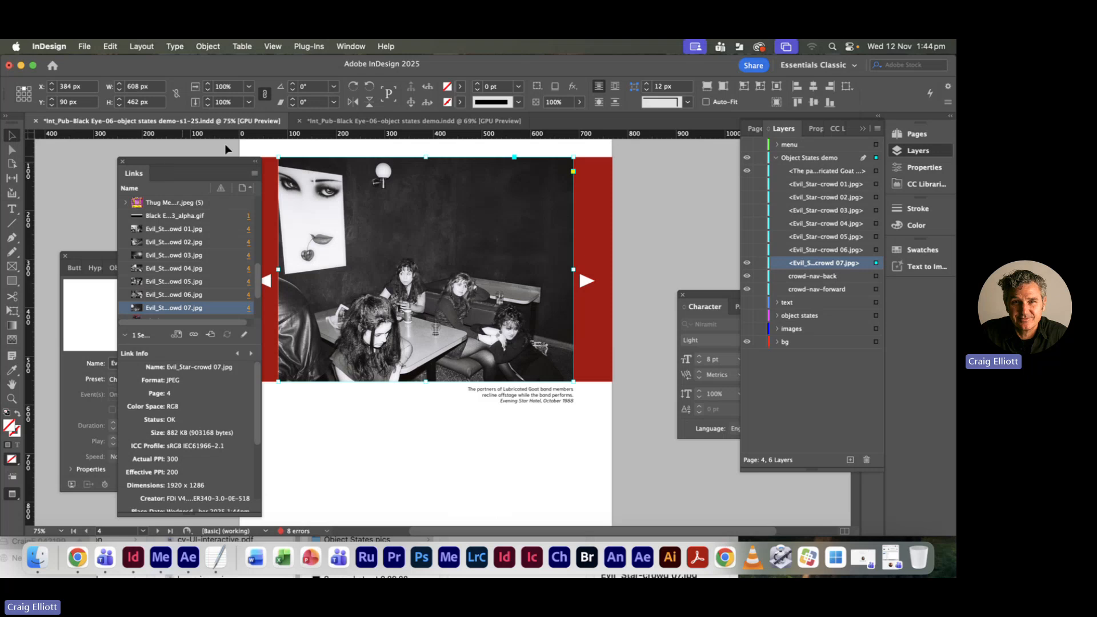
pyautogui.moveTo(194, 162); pyautogui.dragTo(137, 162)
# - Duplicate the caption text frame beneath the photo six times within the Object States demo layer
pyautogui.click(508, 395)
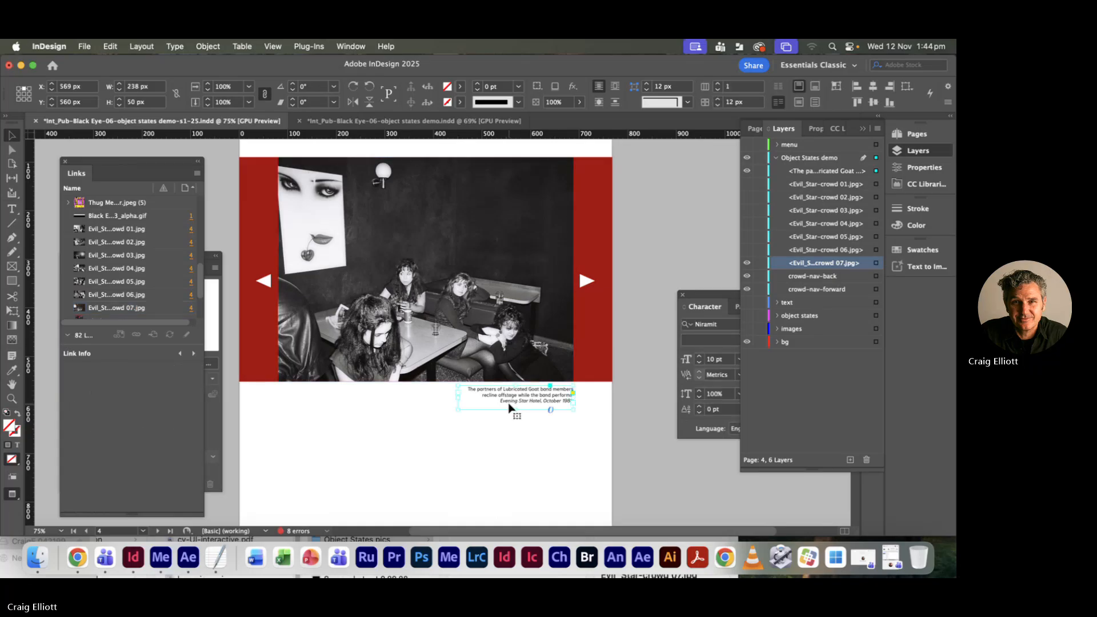
pyautogui.press('super+equal')
pyautogui.press('super+equal')
pyautogui.press('super+equal')
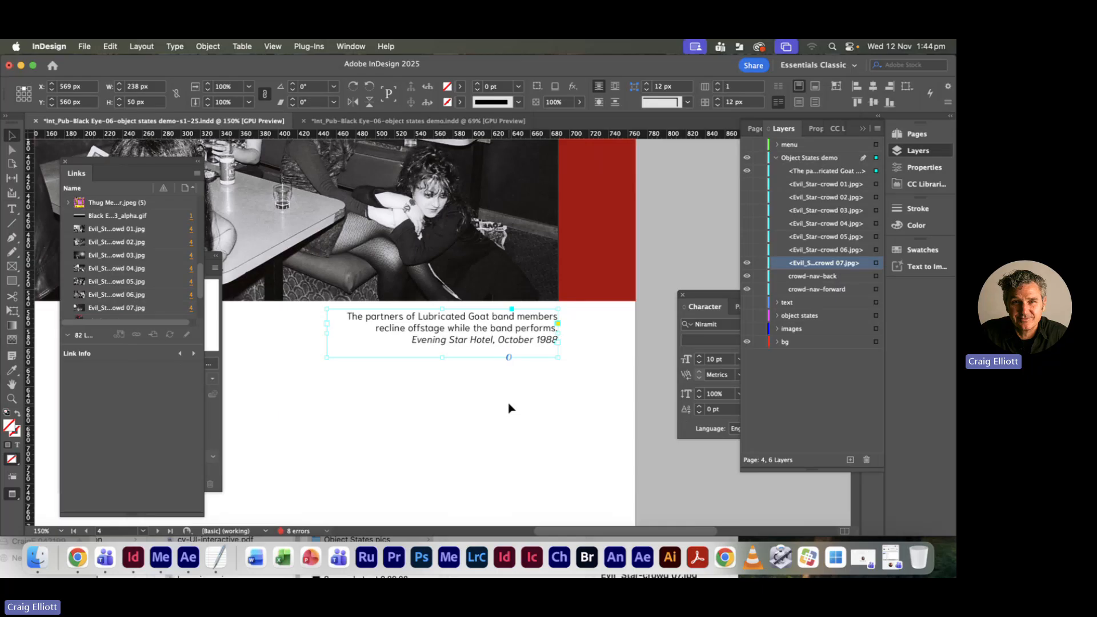
pyautogui.click(824, 178)
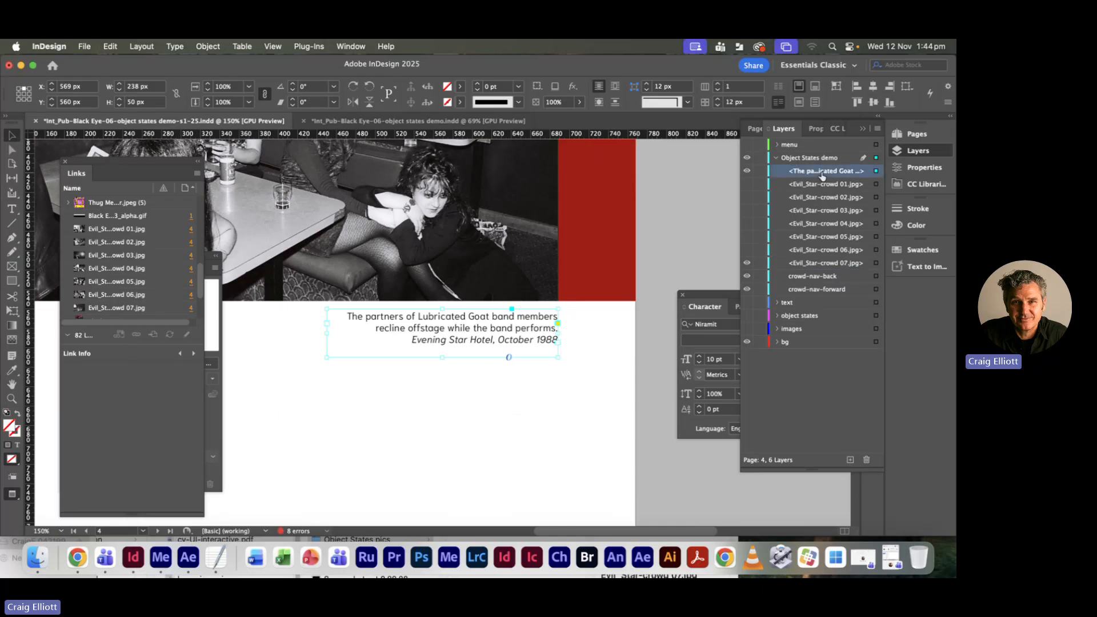
pyautogui.click(878, 129)
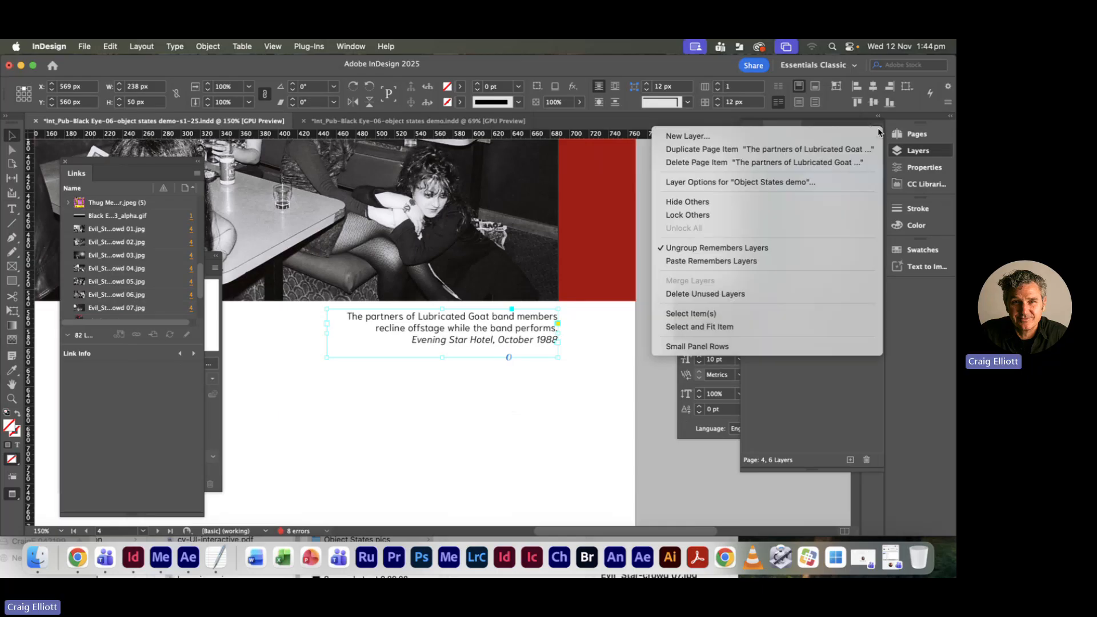
pyautogui.click(865, 150)
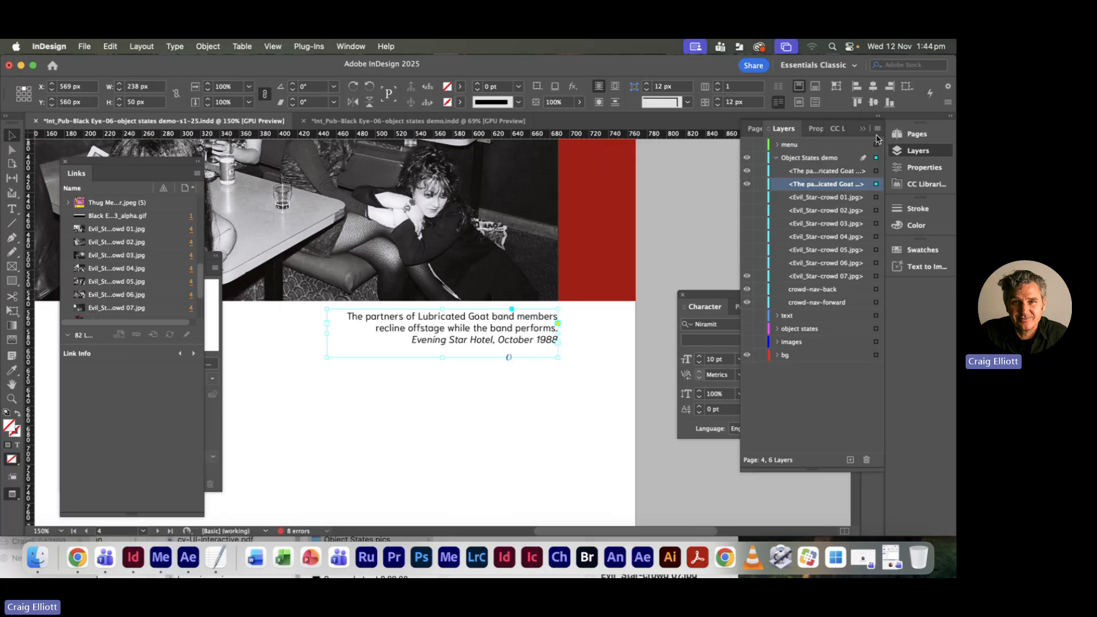
pyautogui.click(877, 130)
pyautogui.click(860, 150)
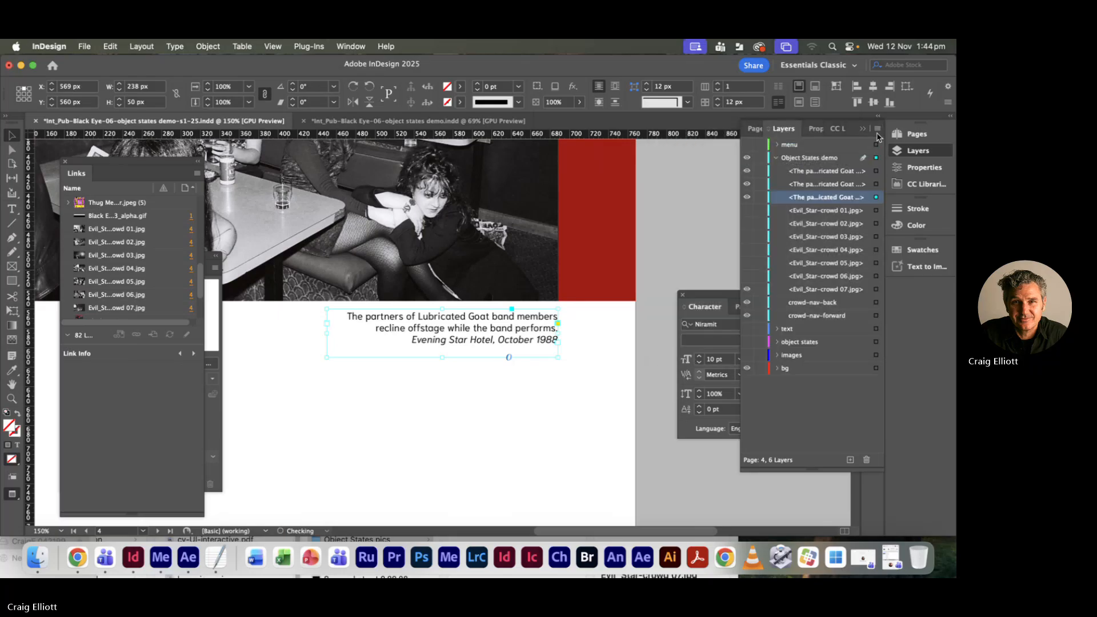
pyautogui.click(877, 129)
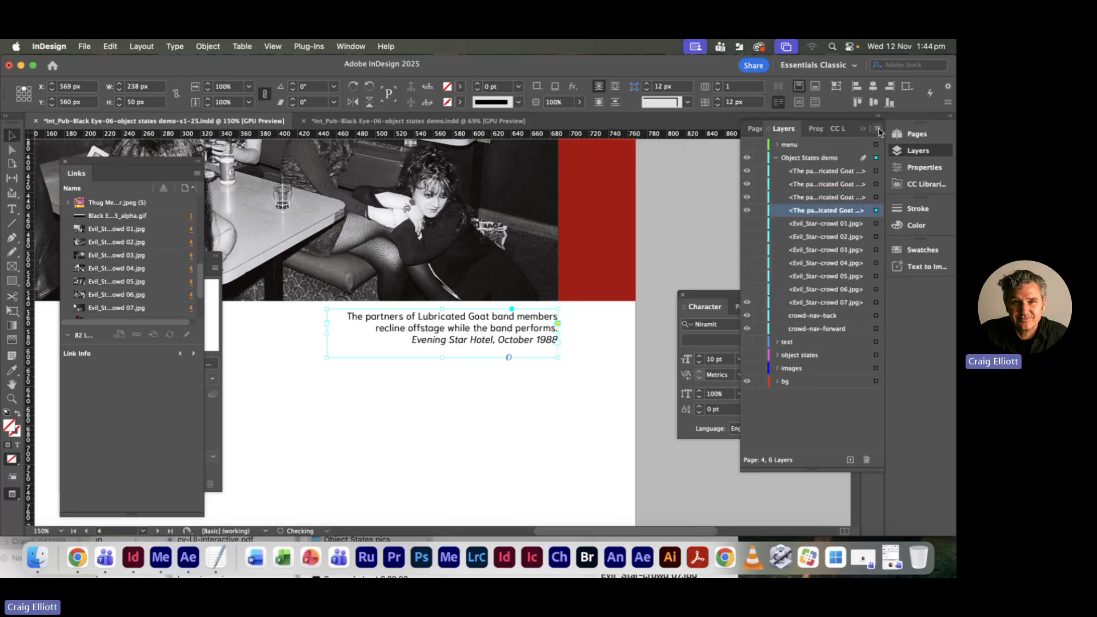
pyautogui.click(878, 129)
pyautogui.click(843, 152)
pyautogui.click(878, 130)
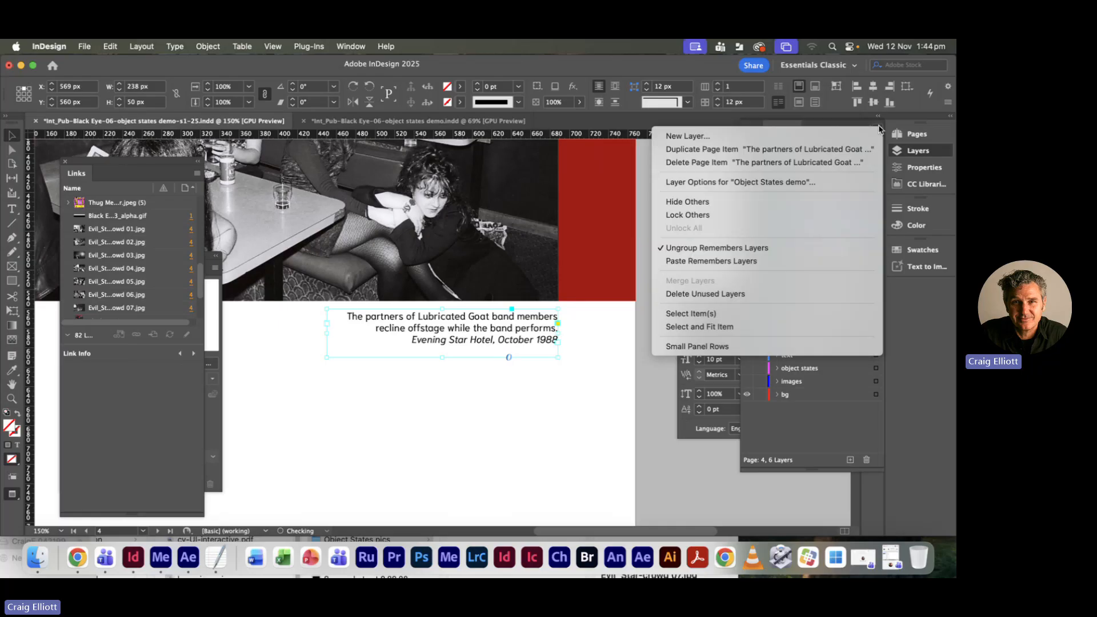
pyautogui.click(840, 152)
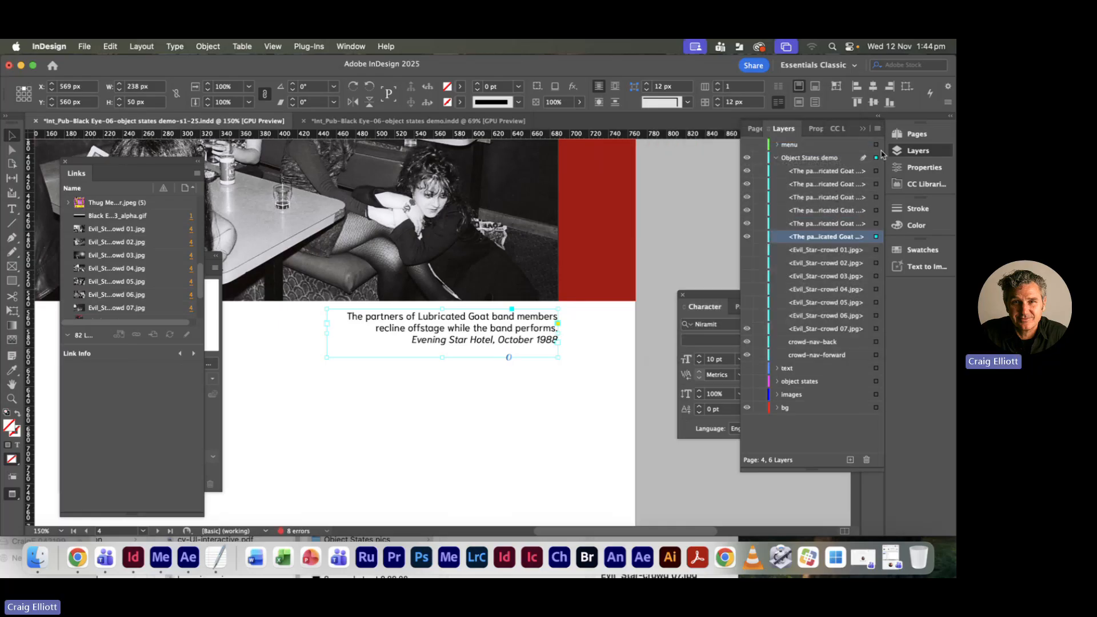
pyautogui.click(879, 129)
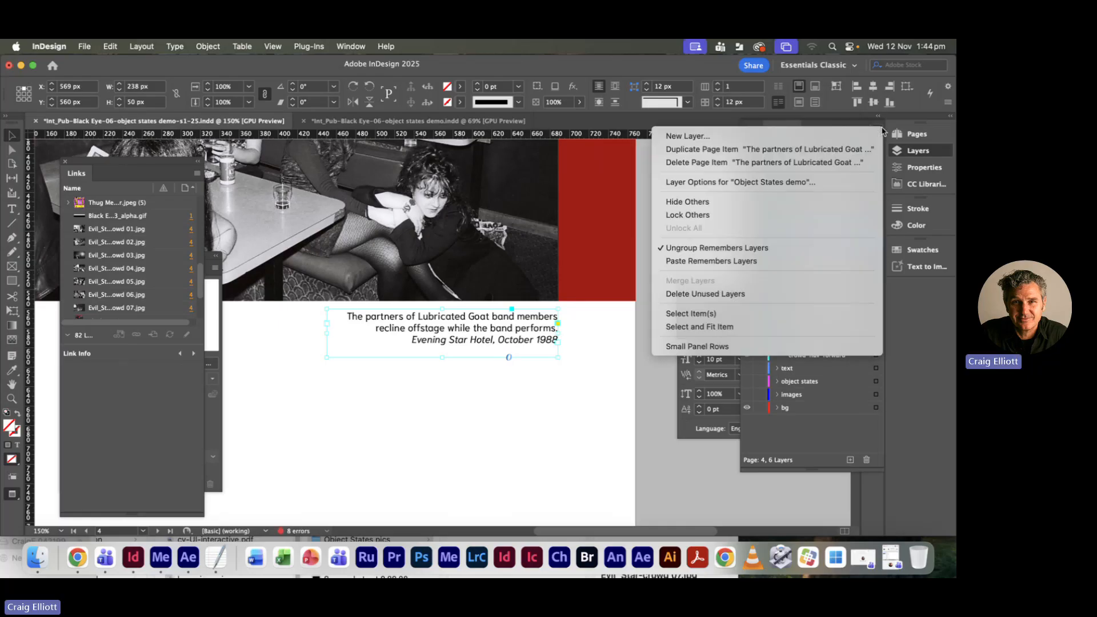
pyautogui.click(859, 149)
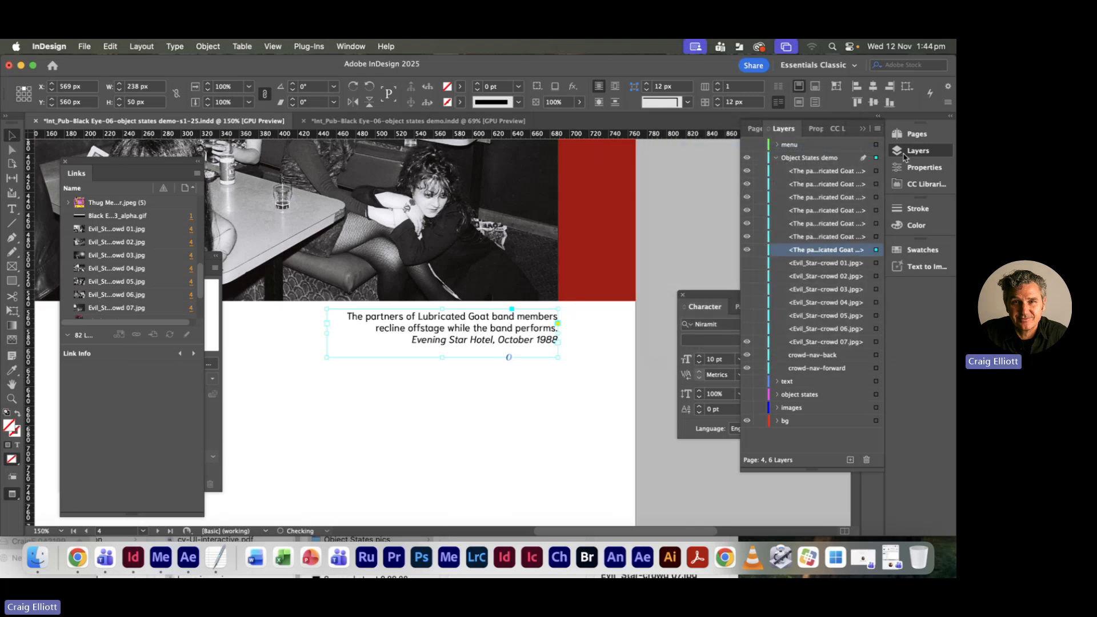
# - Hide the other caption copies, move the lowest caption directly beneath Evil_Star-crowd 01.jpg in the layer stack, and hide it too
pyautogui.click(747, 158)
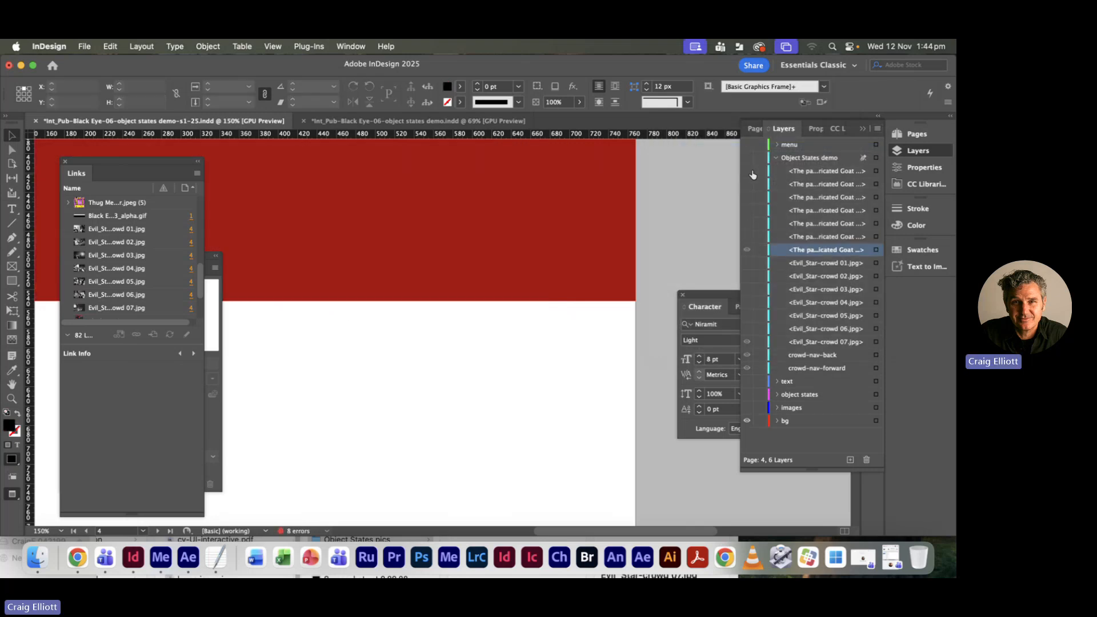
pyautogui.click(747, 157)
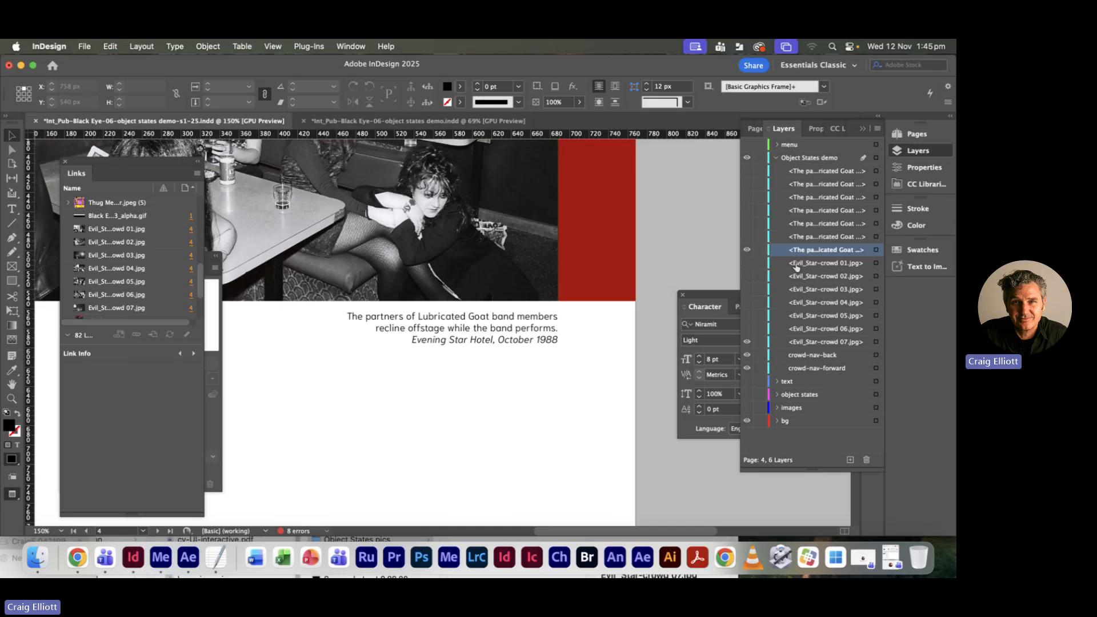
pyautogui.moveTo(808, 251); pyautogui.dragTo(803, 274)
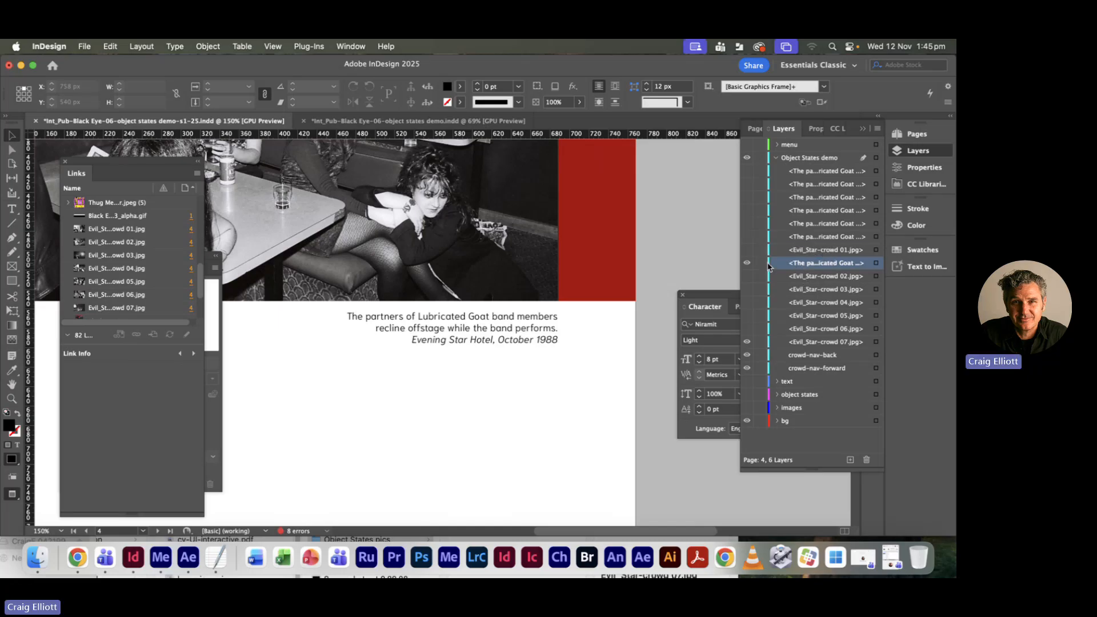
pyautogui.click(747, 264)
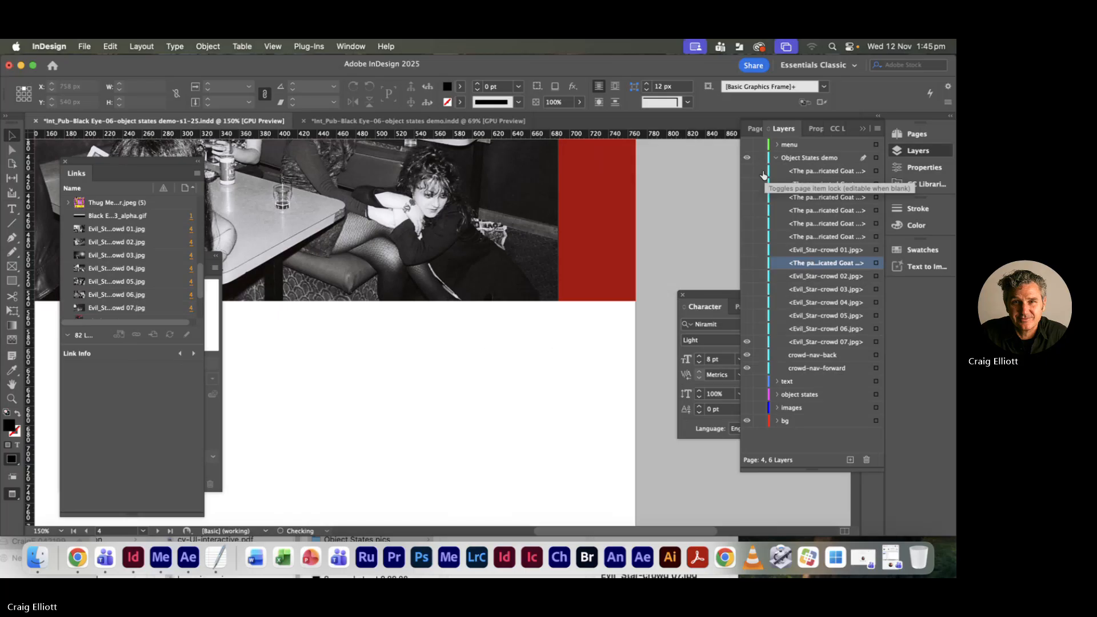
# - Show the topmost caption copy, and copy the sentence starting "Upstairs, the darkness is interrupted" from the Black Eye photo captions file in TextEdit
pyautogui.click(747, 171)
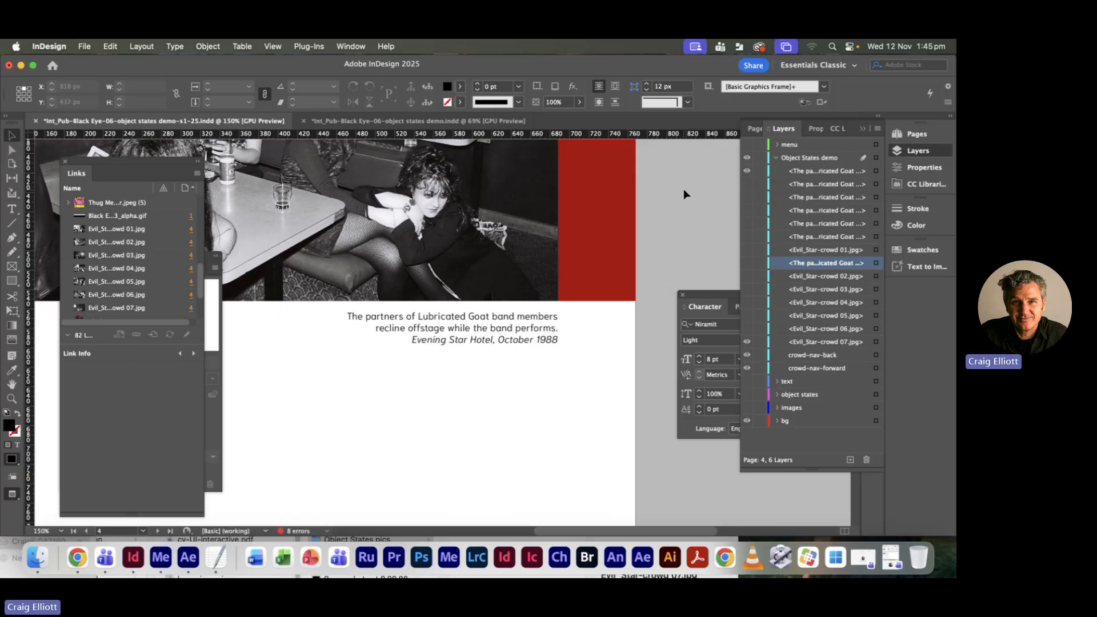
pyautogui.press('super+Tab')
pyautogui.press('super+Tab')
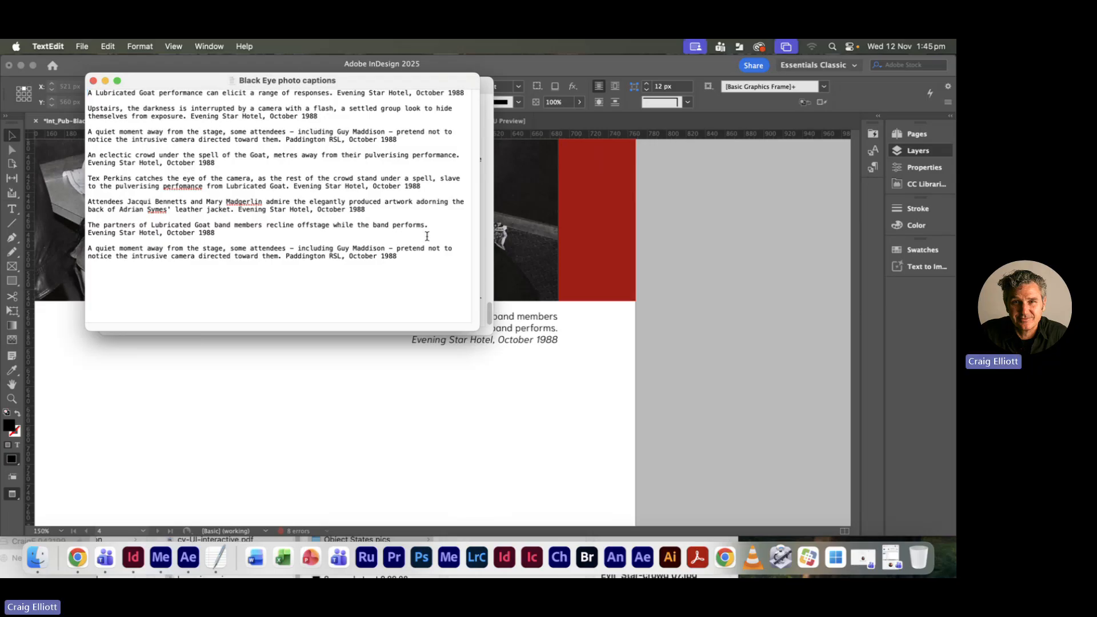
pyautogui.moveTo(186, 116); pyautogui.dragTo(57, 106)
pyautogui.press('super+c')
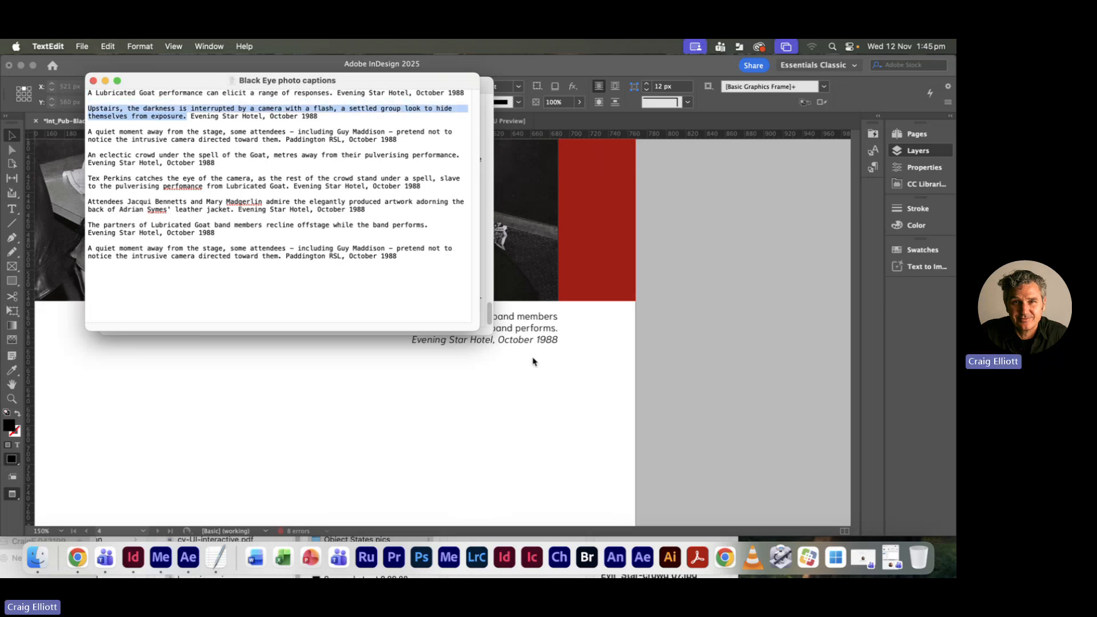
# - Back in InDesign, replace the visible caption's opening sentence with the copied "Upstairs" sentence, keeping the italic venue and date, and deselect the text
pyautogui.click(539, 318)
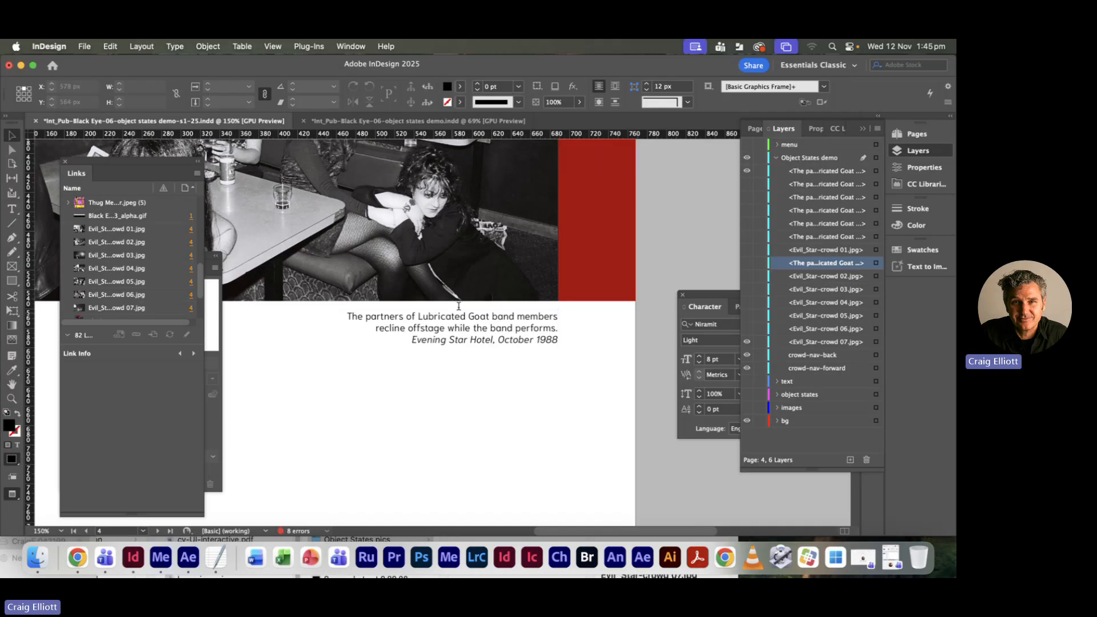
pyautogui.doubleClick(361, 317)
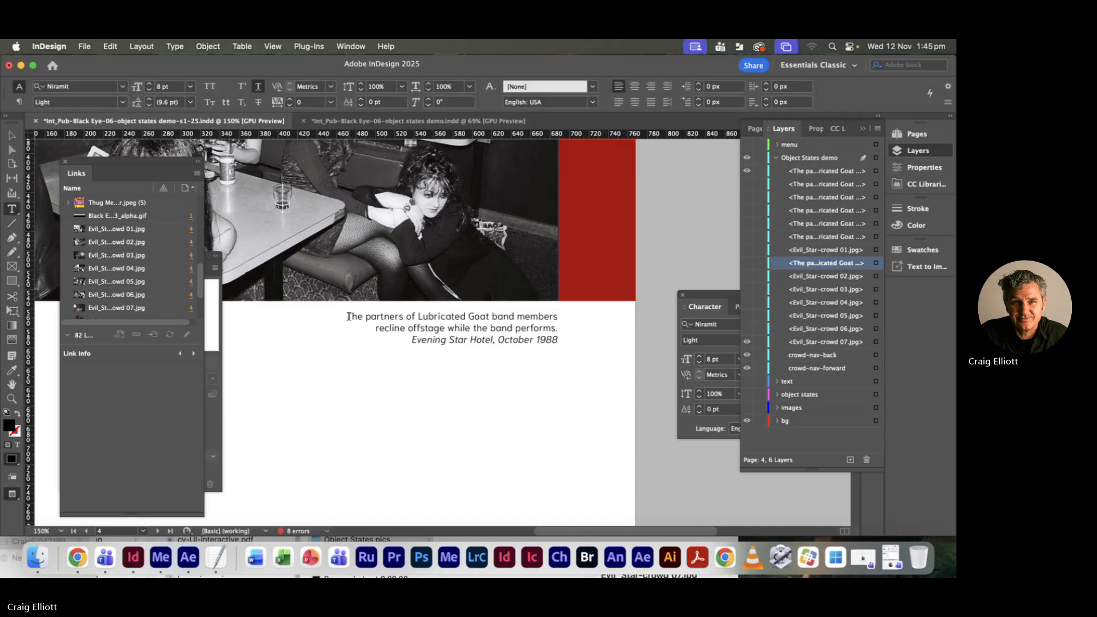
pyautogui.moveTo(352, 317); pyautogui.dragTo(595, 318)
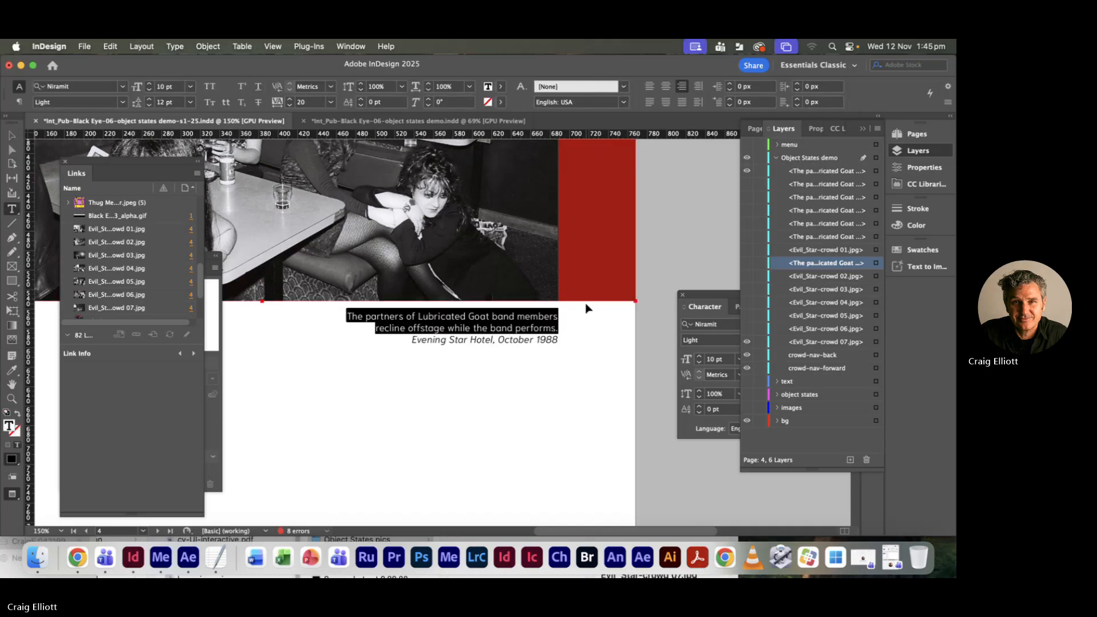
pyautogui.press('super+v')
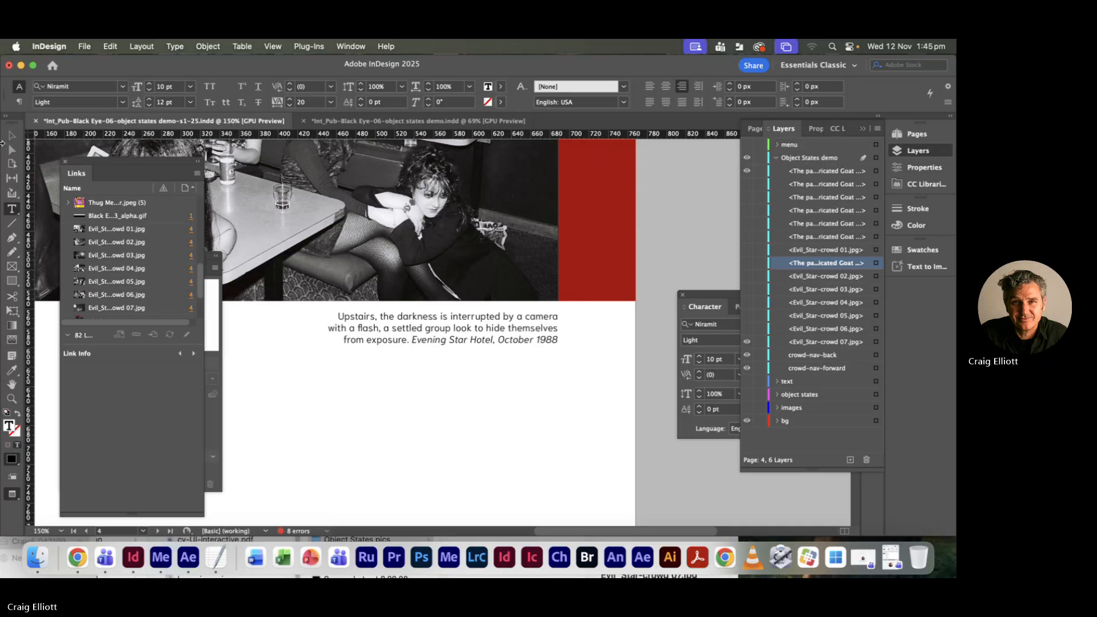
pyautogui.click(10, 137)
pyautogui.click(411, 415)
pyautogui.click(473, 343)
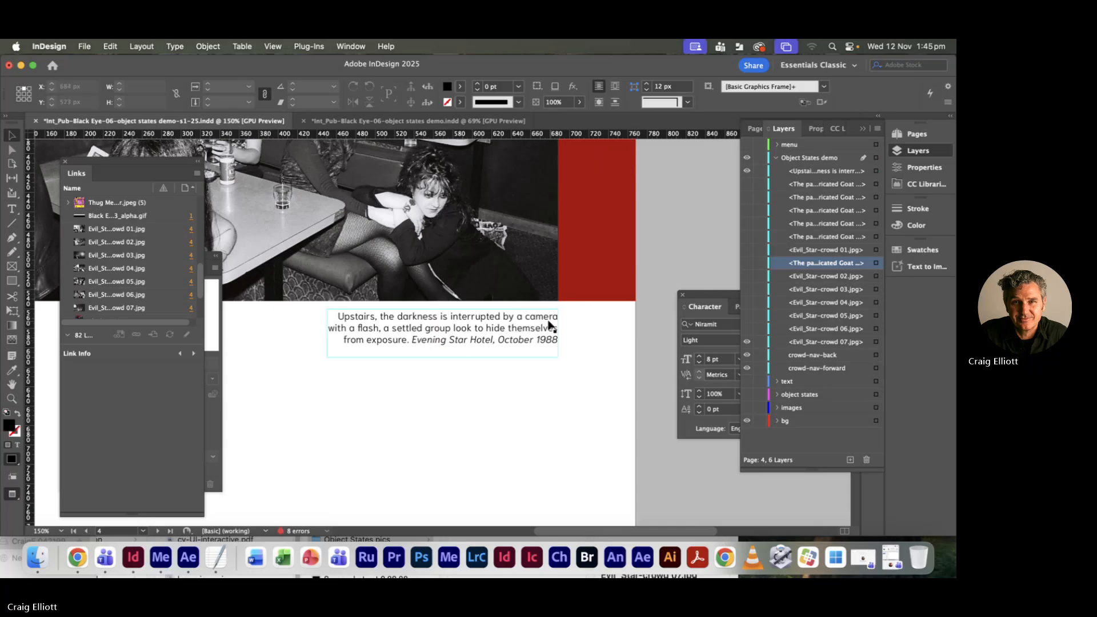
# - Move the "Upstairs, the darkness" caption directly beneath Evil_Star-crowd 02.jpg in the layer stack, and hide it
pyautogui.click(528, 332)
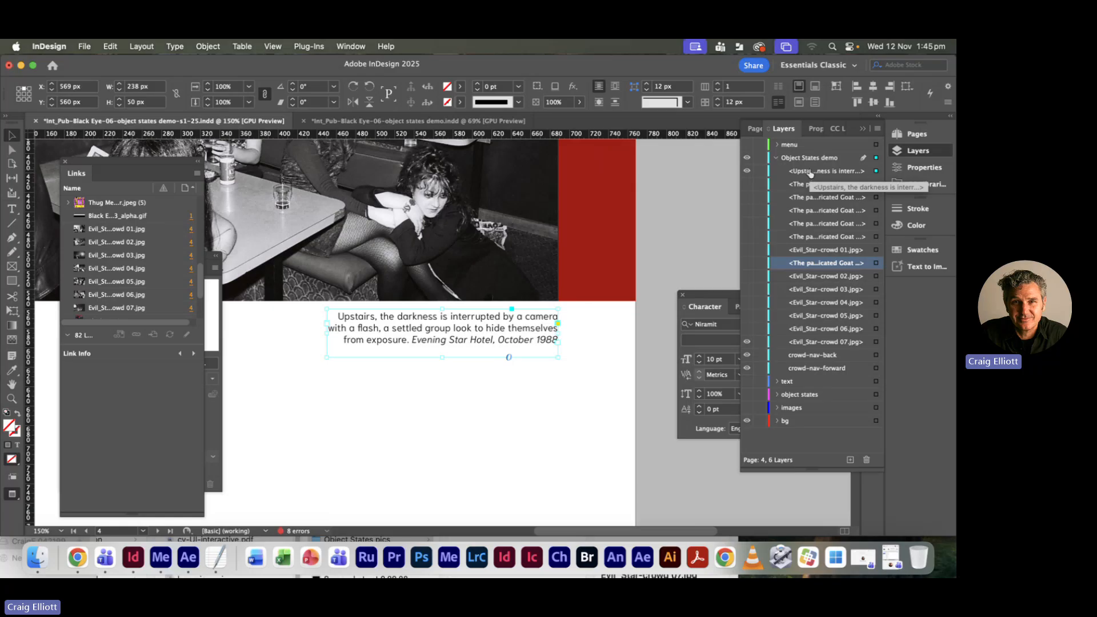
pyautogui.moveTo(811, 175); pyautogui.dragTo(809, 289)
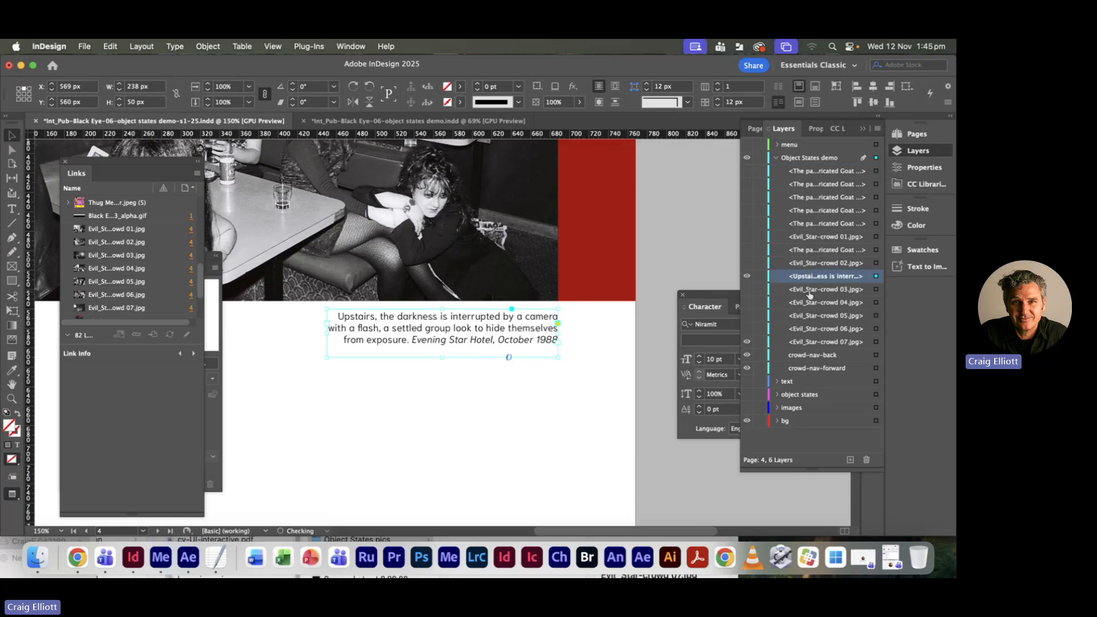
pyautogui.click(748, 277)
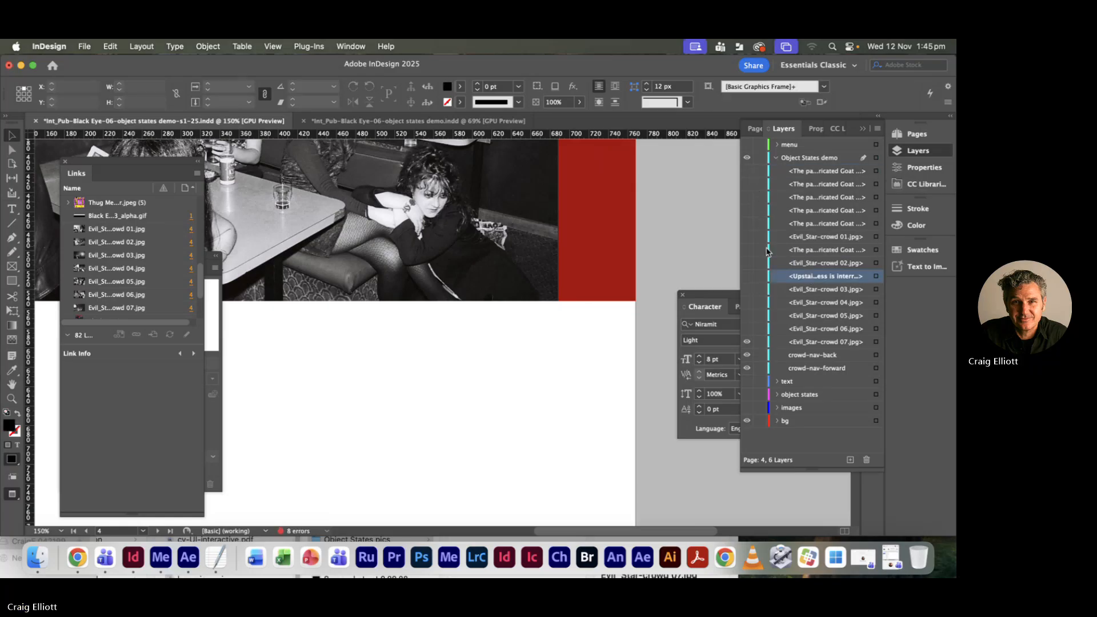
# - Show the topmost caption copy, and copy the "A quiet moment away from the stage" caption through "Paddington RSL," from the TextEdit captions file
pyautogui.click(747, 171)
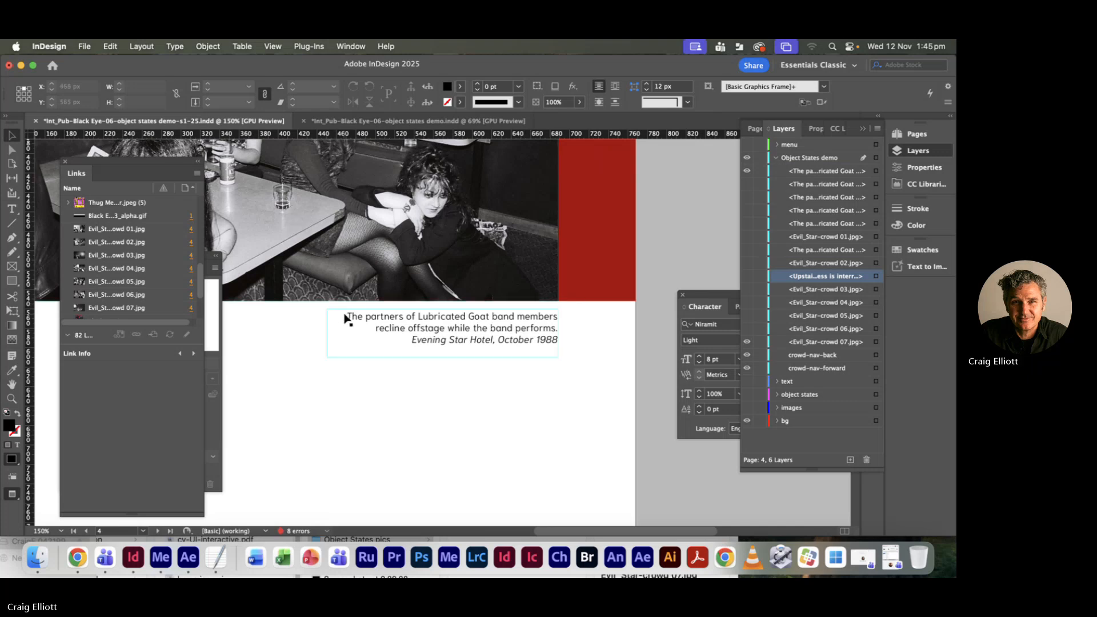
pyautogui.press('t')
pyautogui.moveTo(343, 314); pyautogui.dragTo(556, 328)
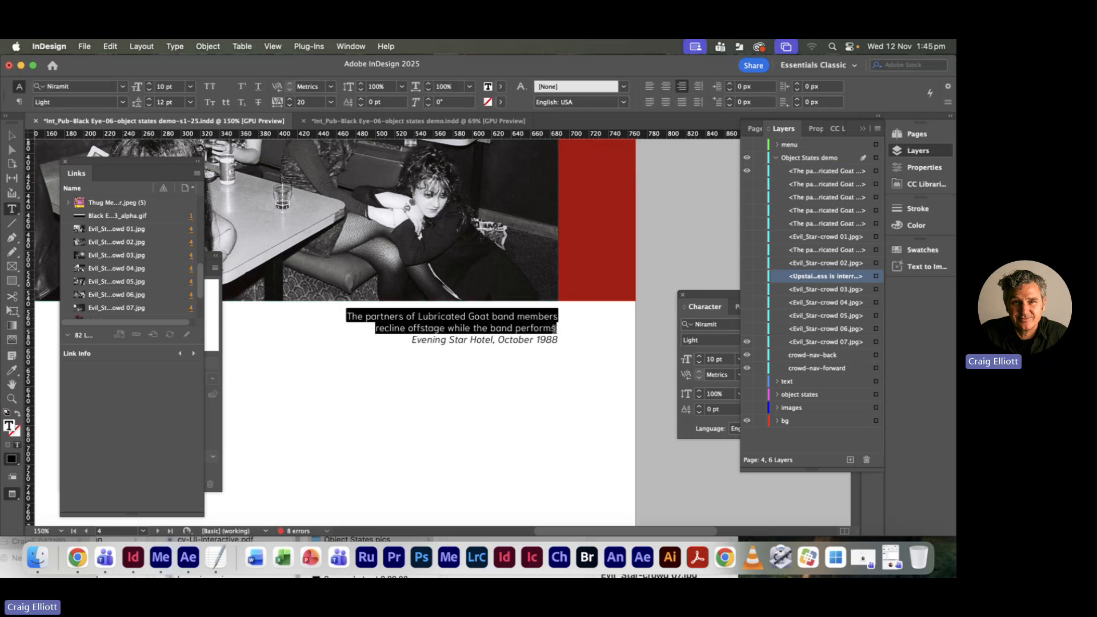
pyautogui.press('super+Tab')
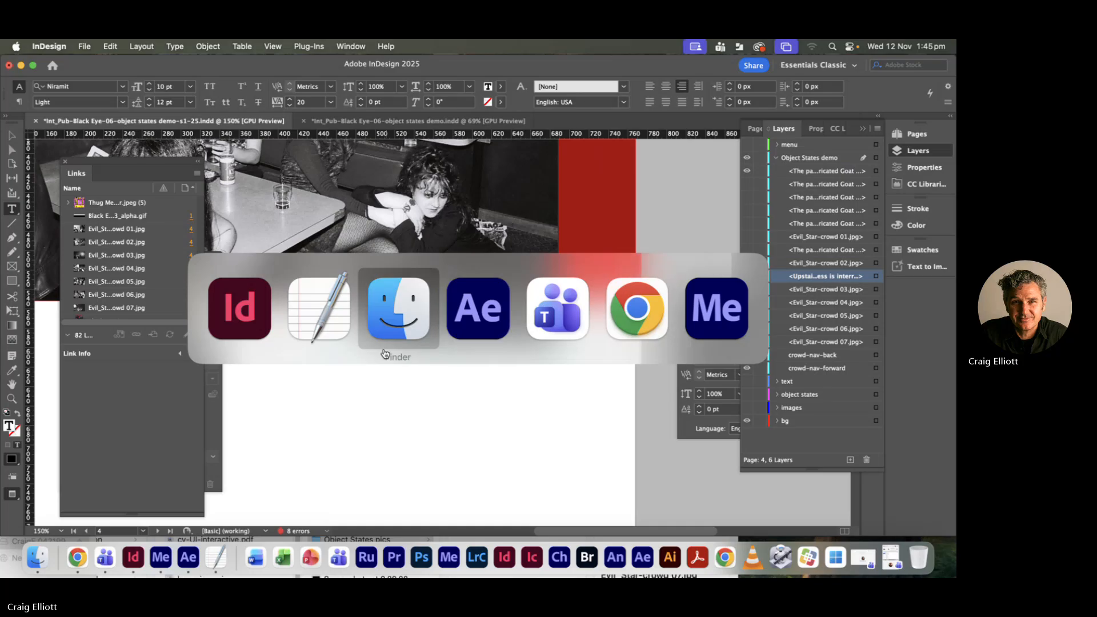
pyautogui.click(340, 320)
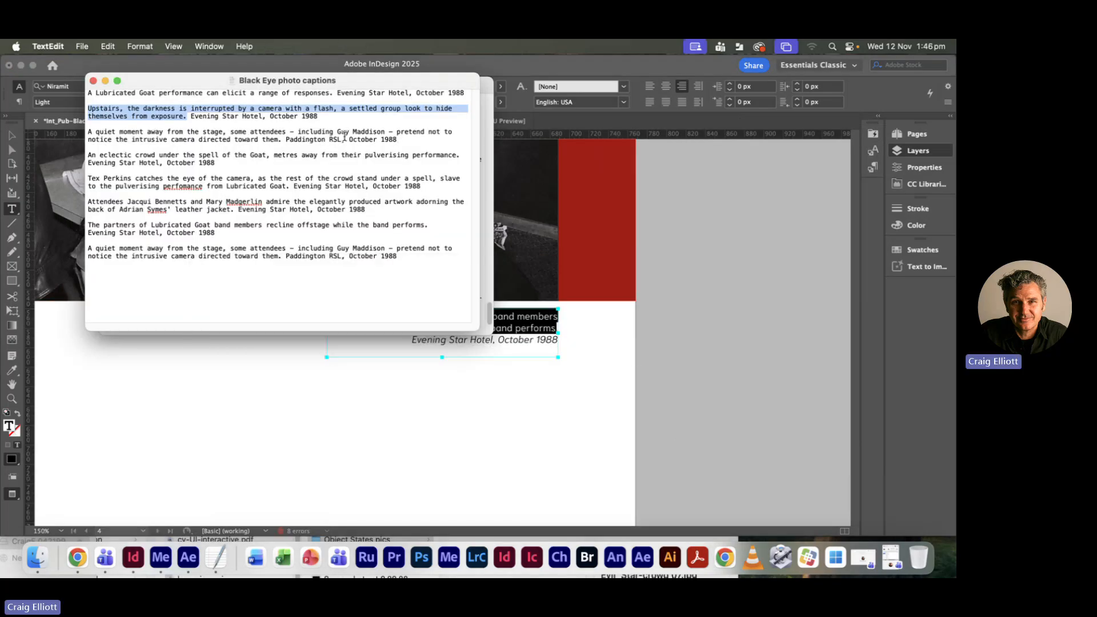
pyautogui.moveTo(347, 141); pyautogui.dragTo(64, 133)
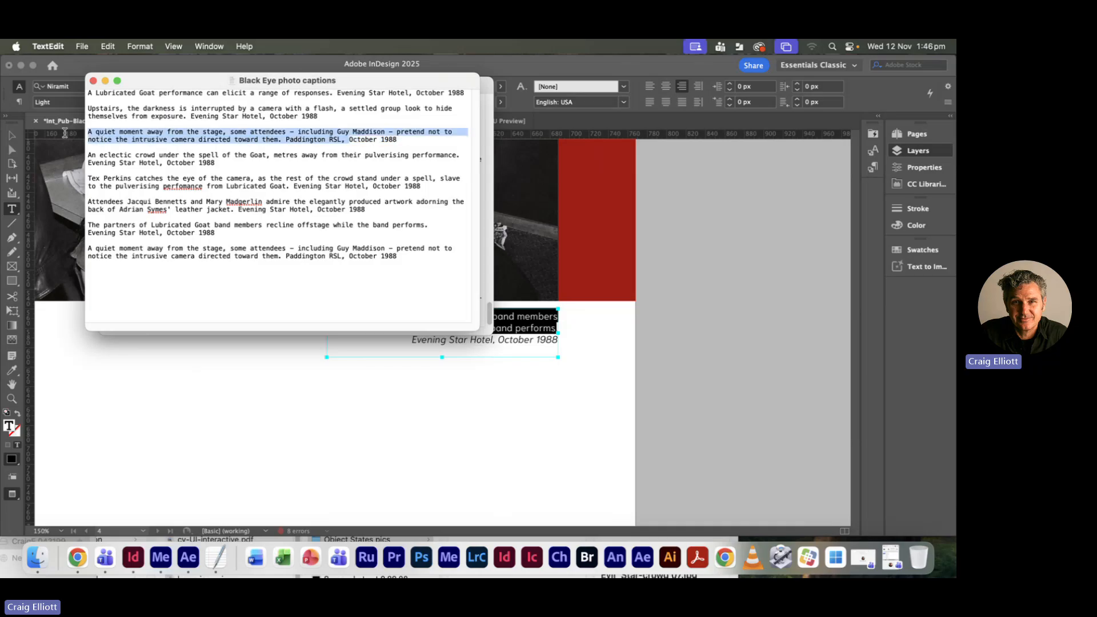
# - Back in InDesign, replace the visible caption's sentence and venue with the copied "A quiet moment" text, keeping the italic "October 1988"
pyautogui.click(497, 334)
pyautogui.moveTo(496, 342); pyautogui.dragTo(324, 307)
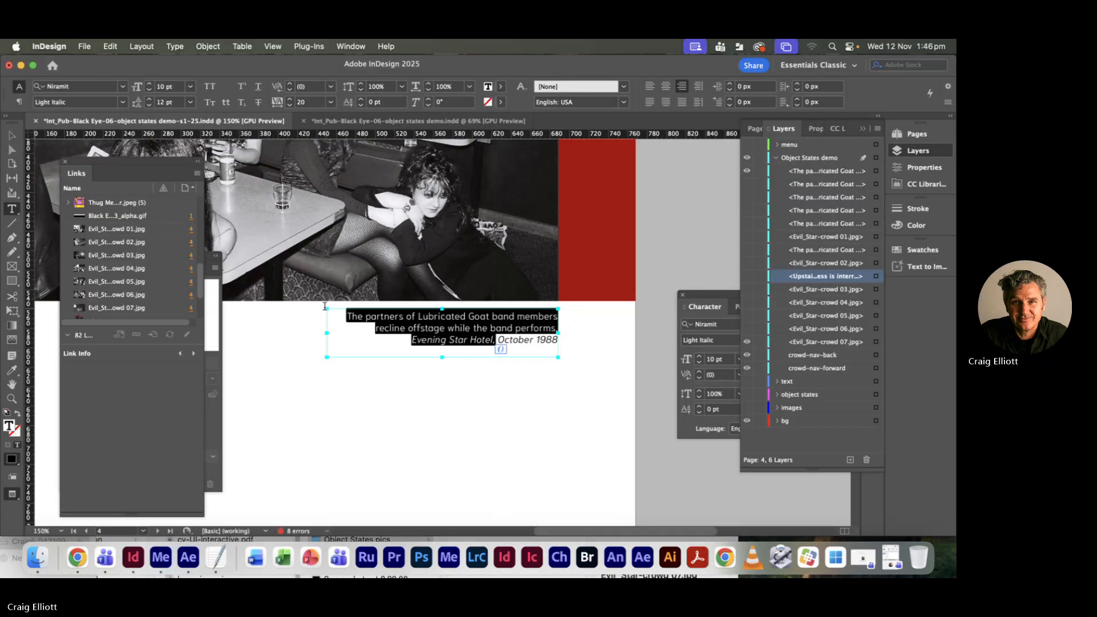
pyautogui.press('super+v')
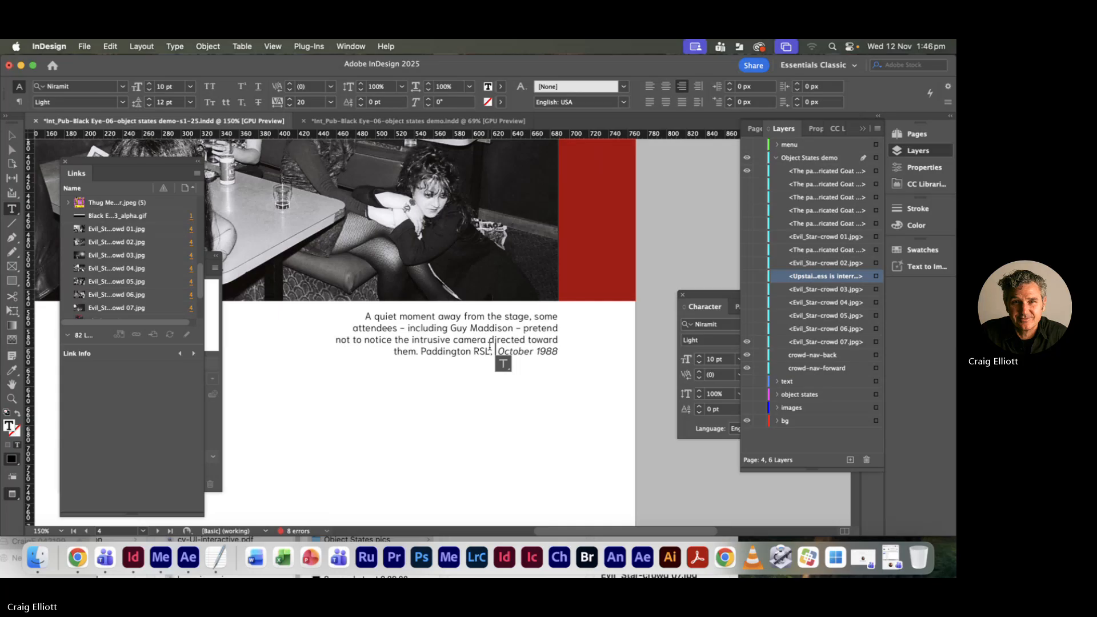
# - Set "Paddington RSL," in Light Italic, and extend the caption frame's left side to a width of about 287 px
pyautogui.moveTo(495, 350); pyautogui.dragTo(419, 351)
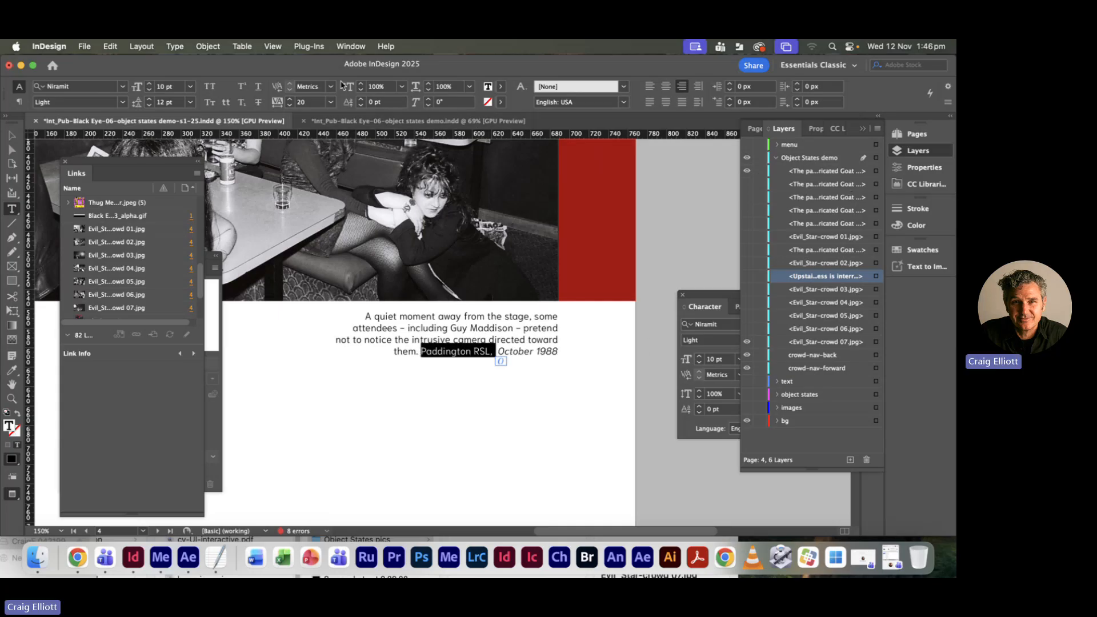
pyautogui.click(122, 102)
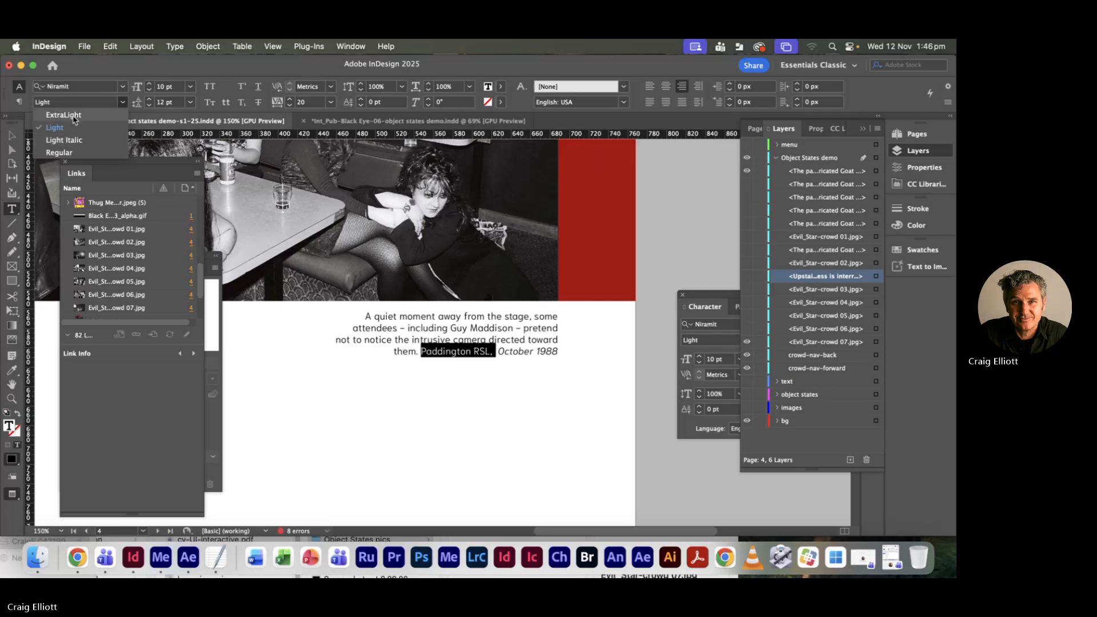
pyautogui.click(64, 140)
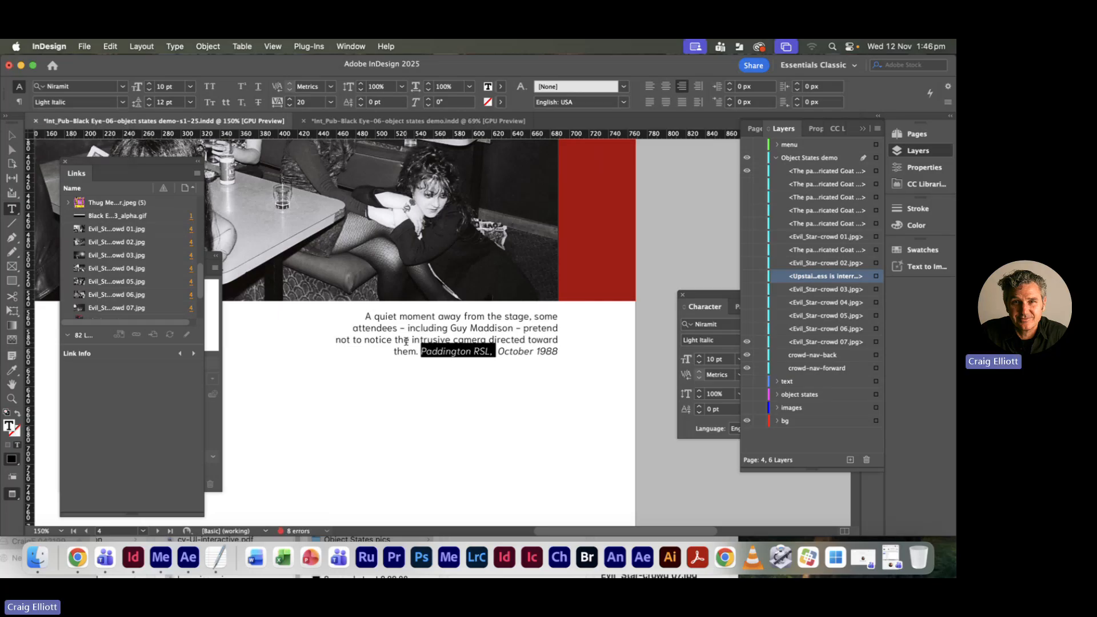
pyautogui.click(12, 135)
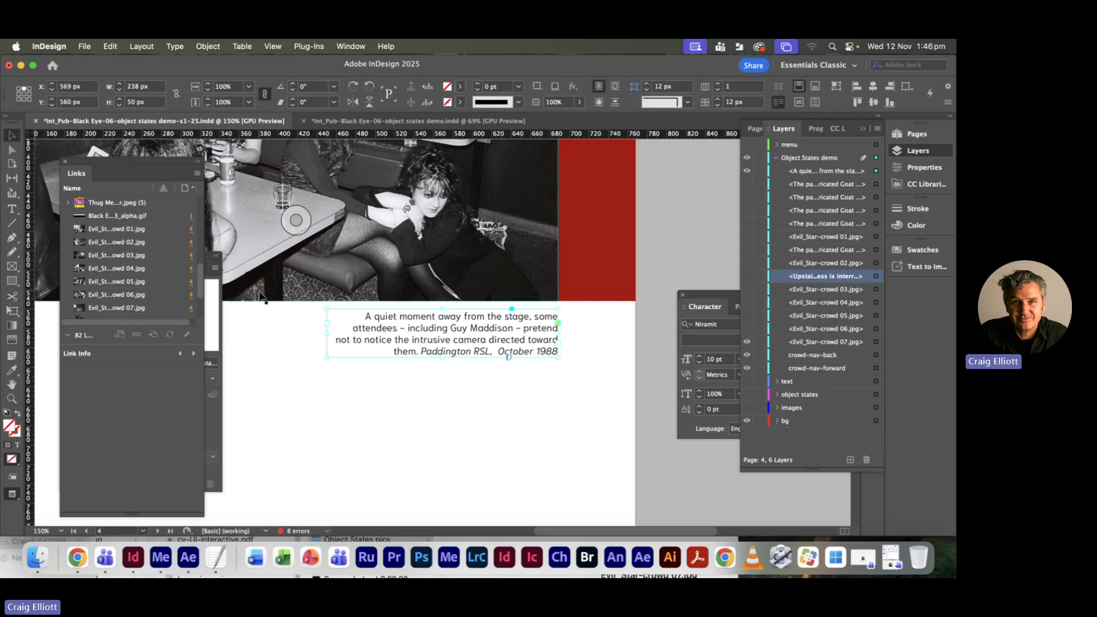
pyautogui.moveTo(327, 334); pyautogui.dragTo(279, 333)
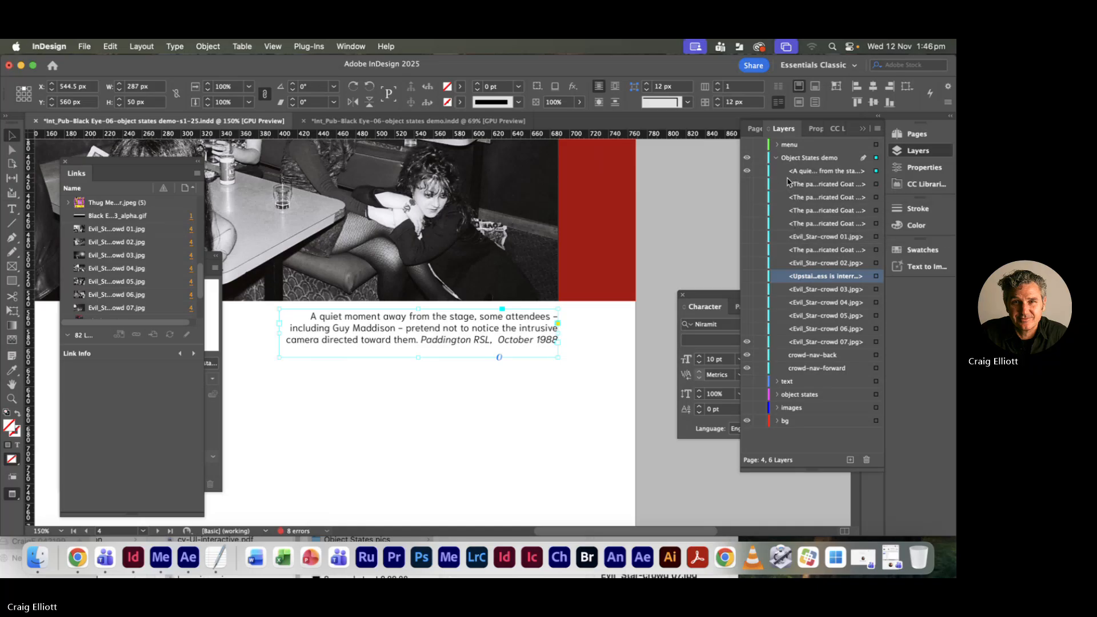
# - Move the "A quiet moment" caption directly beneath Evil_Star-crowd 03.jpg in the layer stack, and hide it in favour of the topmost caption copy
pyautogui.moveTo(793, 176); pyautogui.dragTo(792, 300)
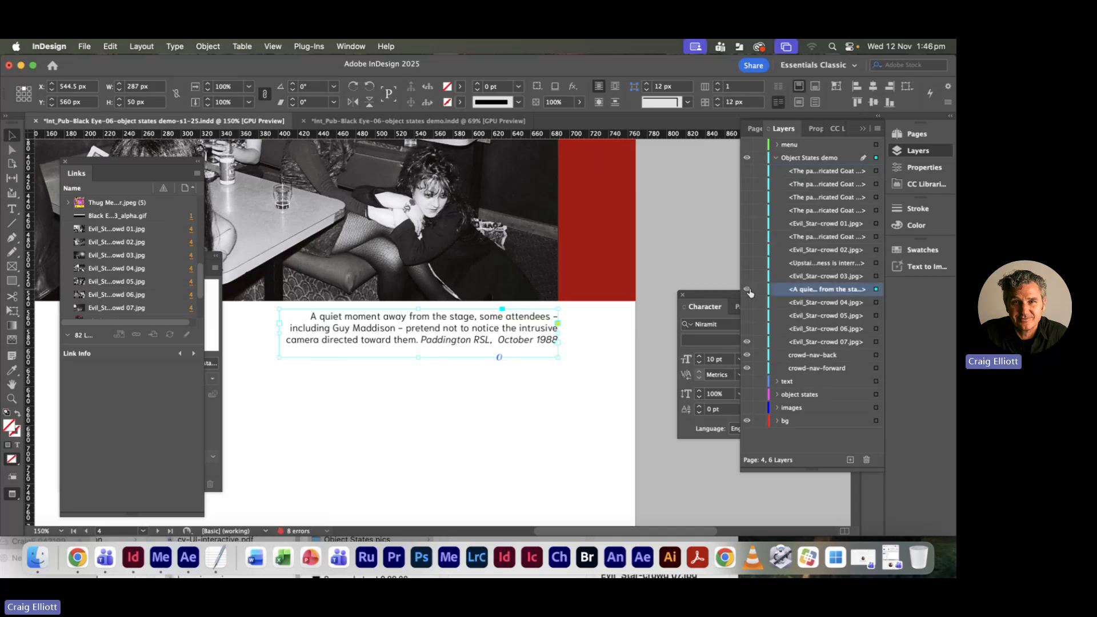
pyautogui.click(747, 290)
pyautogui.click(747, 172)
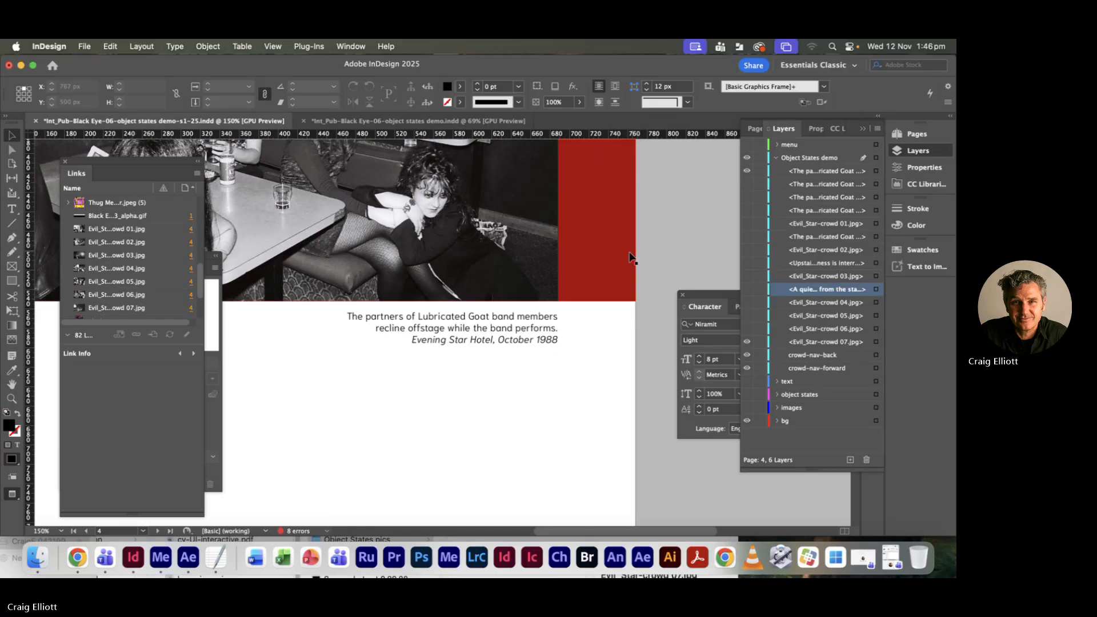
# - Switch to the captions file in TextEdit and copy the sentence starting "An eclectic crowd under the spell of the Goat"
pyautogui.press('super+Tab')
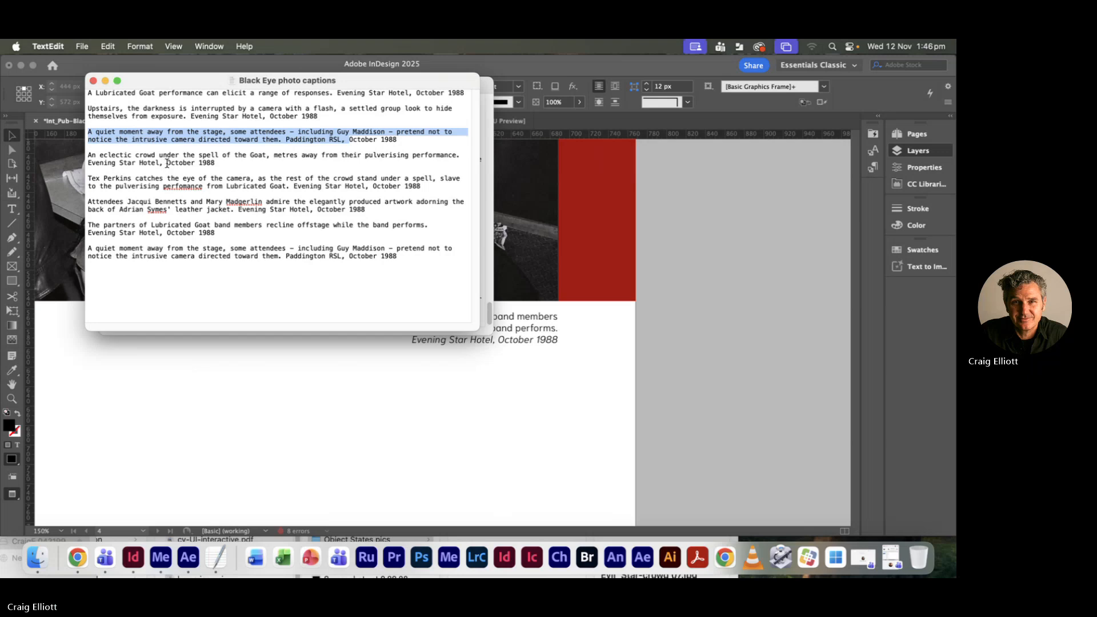
pyautogui.moveTo(466, 158); pyautogui.dragTo(78, 155)
pyautogui.press('super+c')
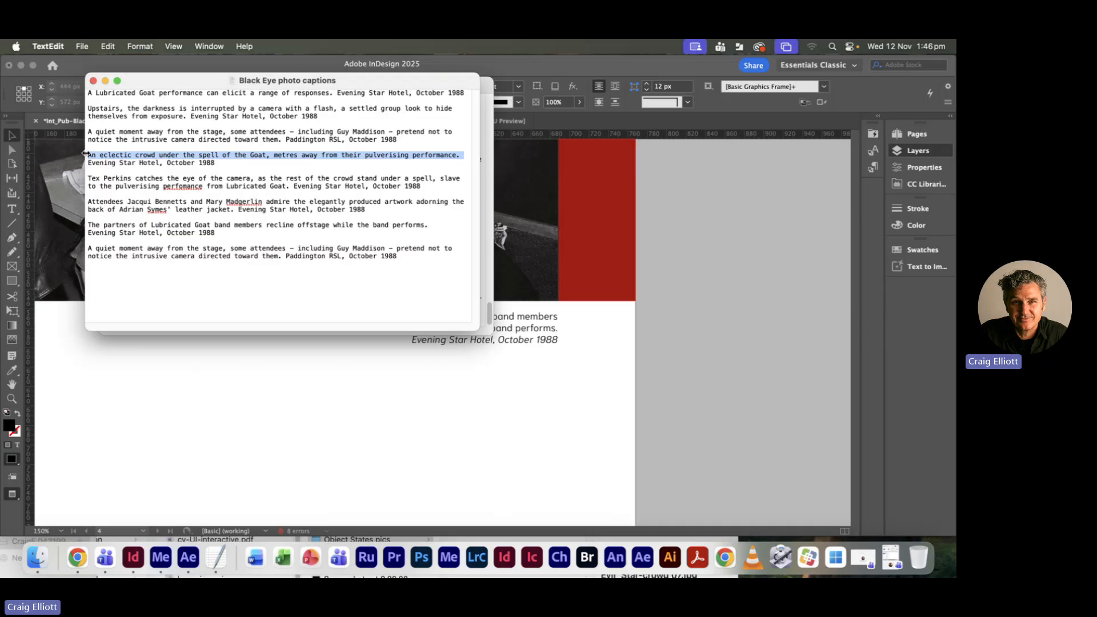
# - Back in InDesign, replace the visible caption's opening sentence with the copied "An eclectic crowd" sentence, and delete the stray leading "T"
pyautogui.click(499, 347)
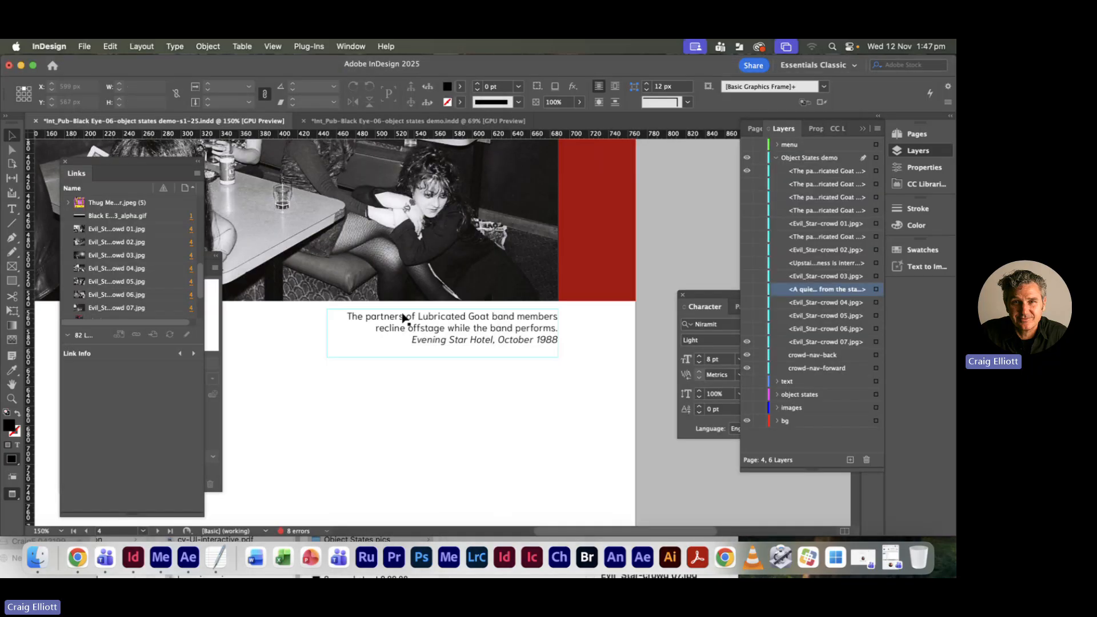
pyautogui.doubleClick(366, 321)
pyautogui.moveTo(345, 317); pyautogui.dragTo(592, 323)
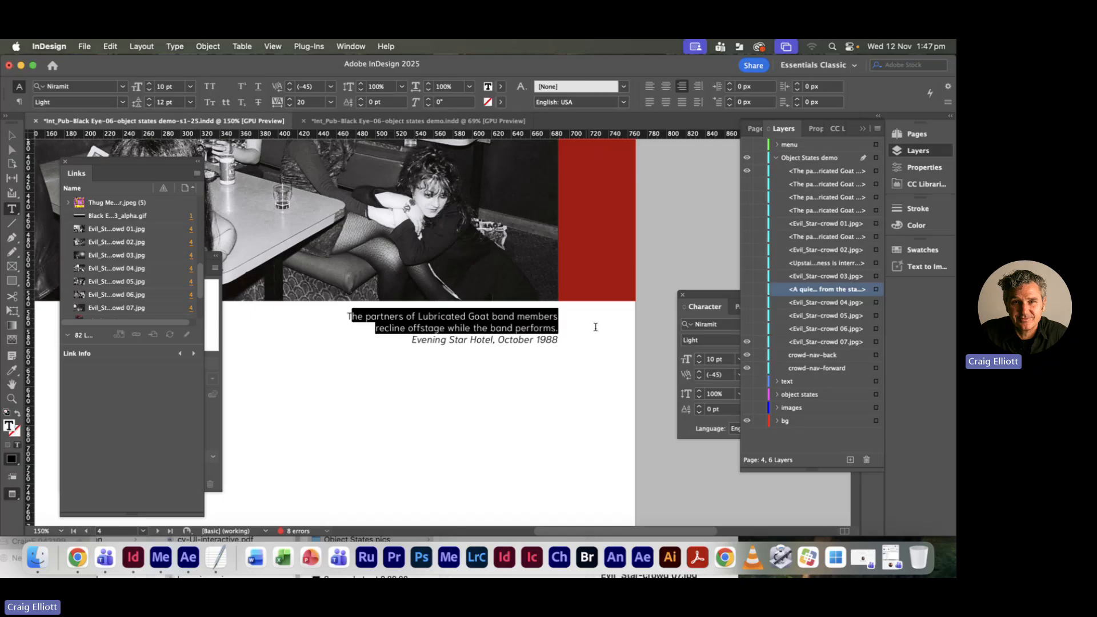
pyautogui.press('super+v')
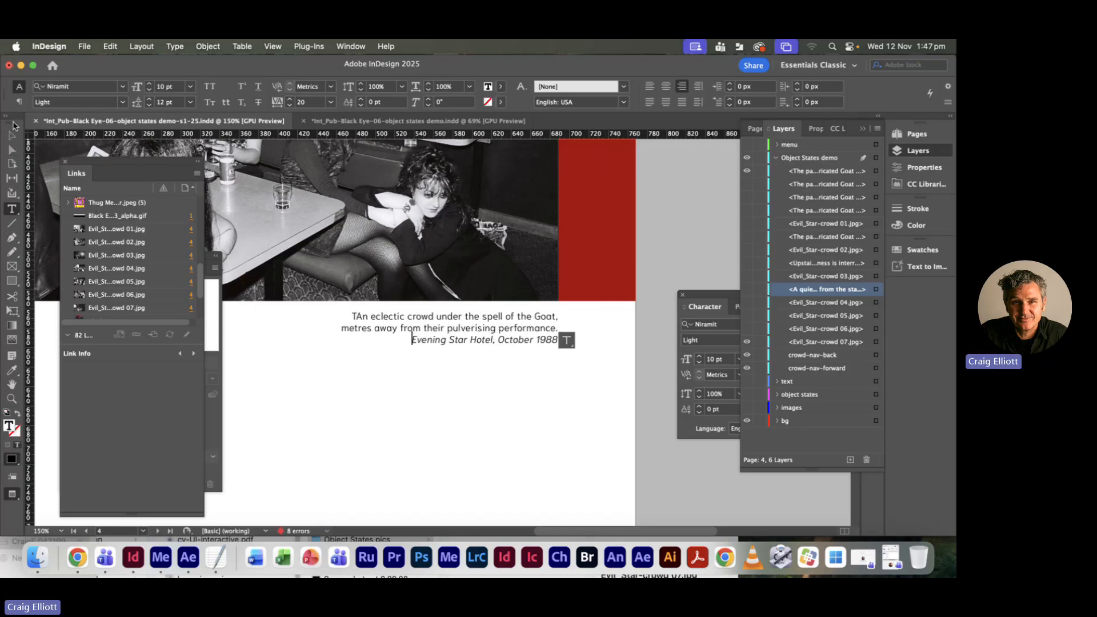
pyautogui.click(12, 135)
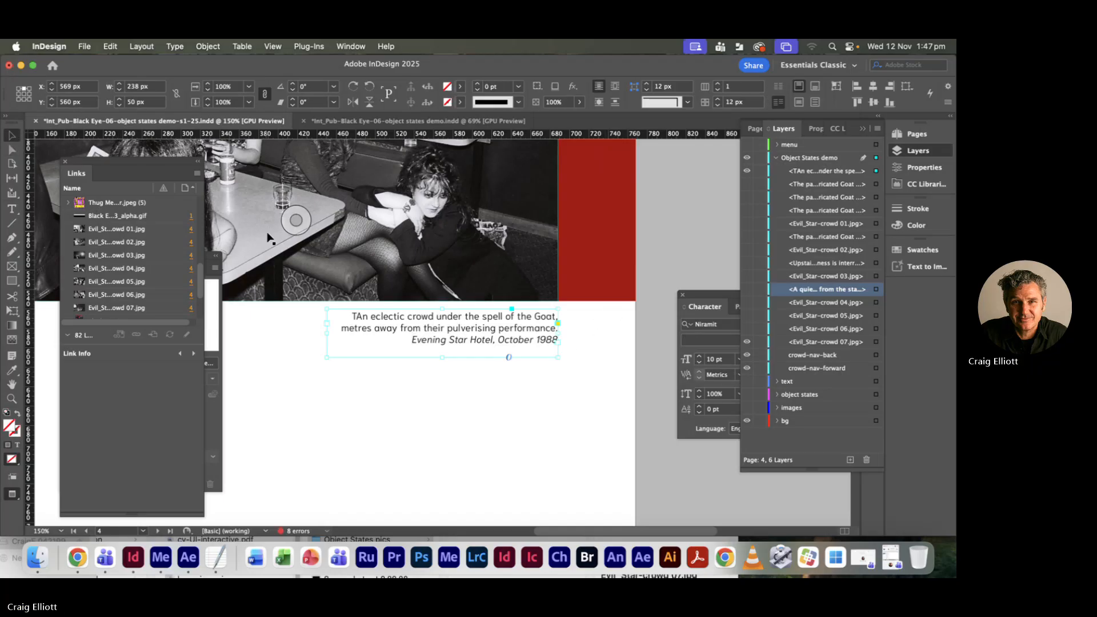
pyautogui.doubleClick(365, 319)
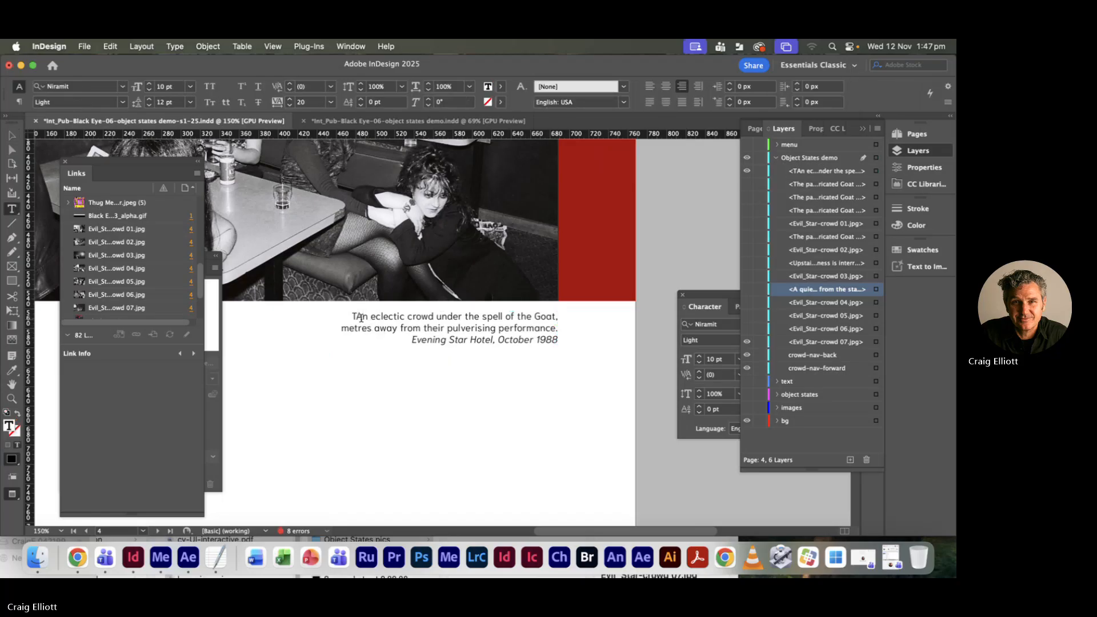
pyautogui.press('BackSpace')
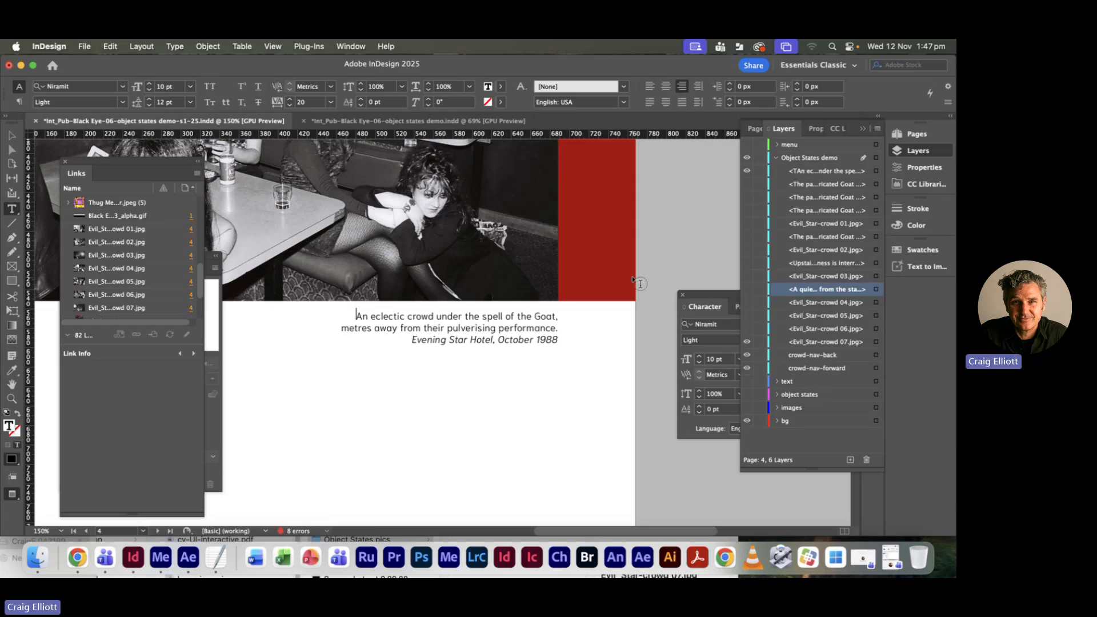
# - Move the "An eclectic crowd" caption directly beneath Evil_Star-crowd 04.jpg in the layer stack, and hide it in favour of the topmost caption copy
pyautogui.click(807, 172)
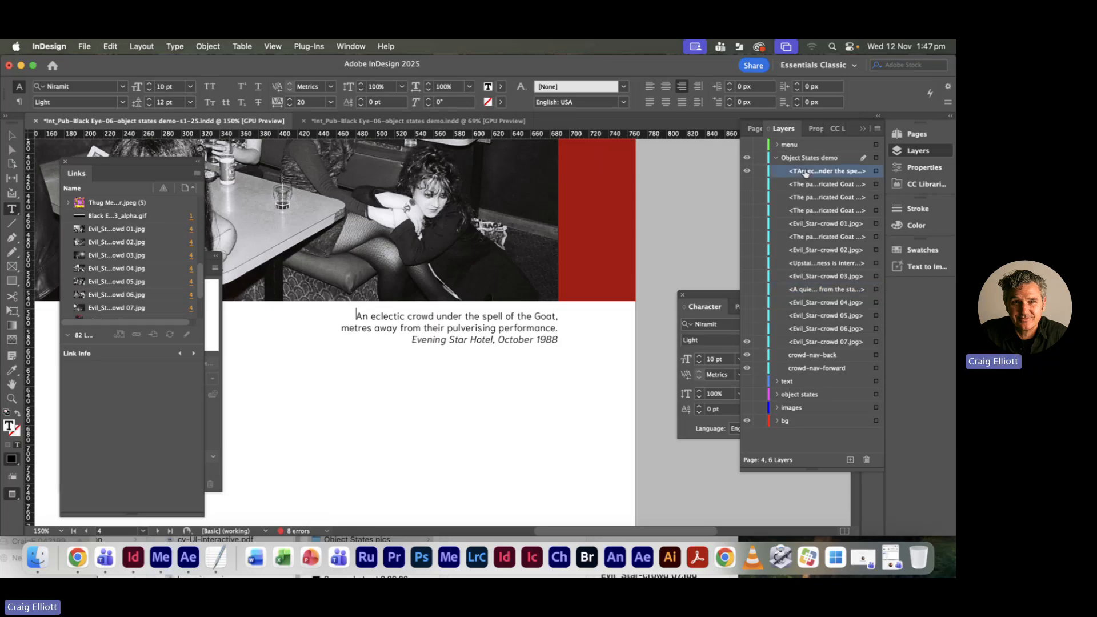
pyautogui.moveTo(807, 171); pyautogui.dragTo(811, 315)
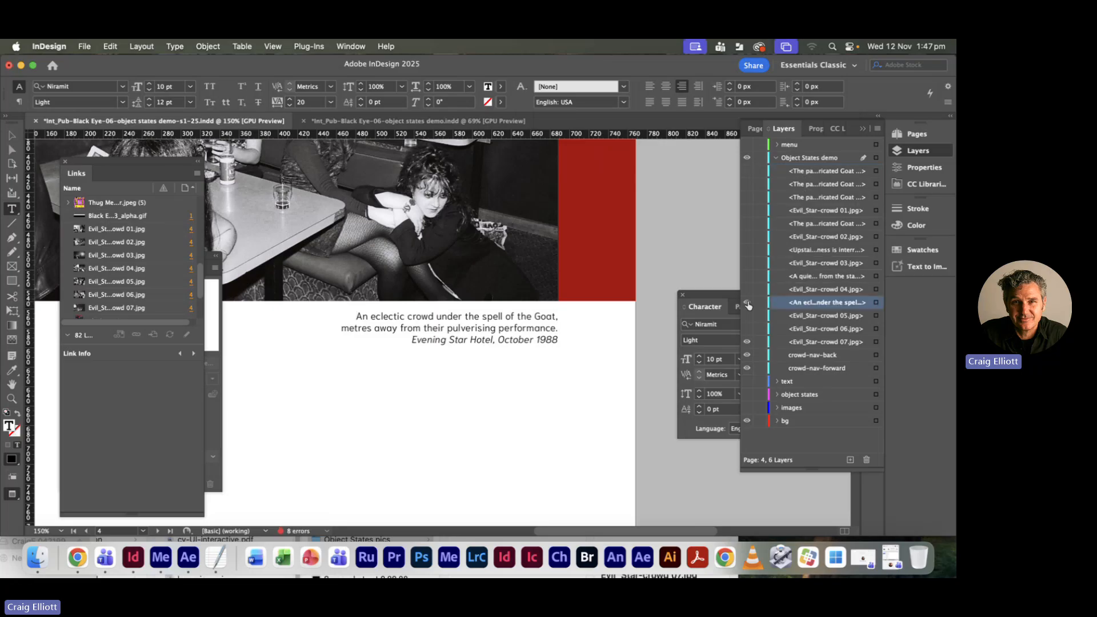
pyautogui.click(747, 302)
pyautogui.click(747, 171)
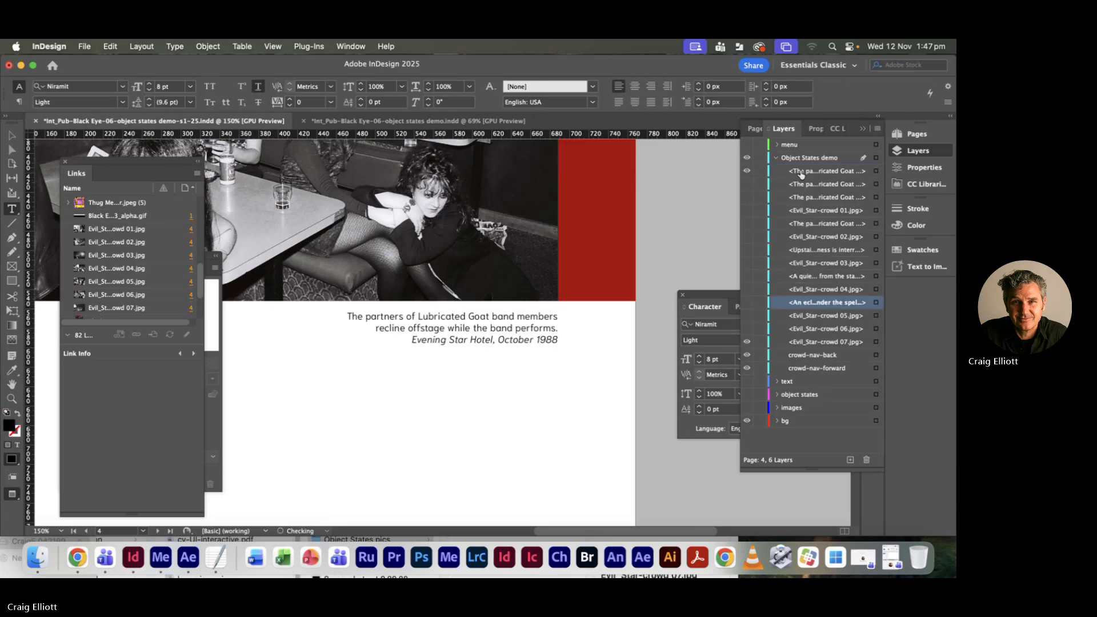
# - Switch to the captions file in TextEdit and copy the sentence starting "Tex Perkins catches the eye of the camera"
pyautogui.press('super+Tab')
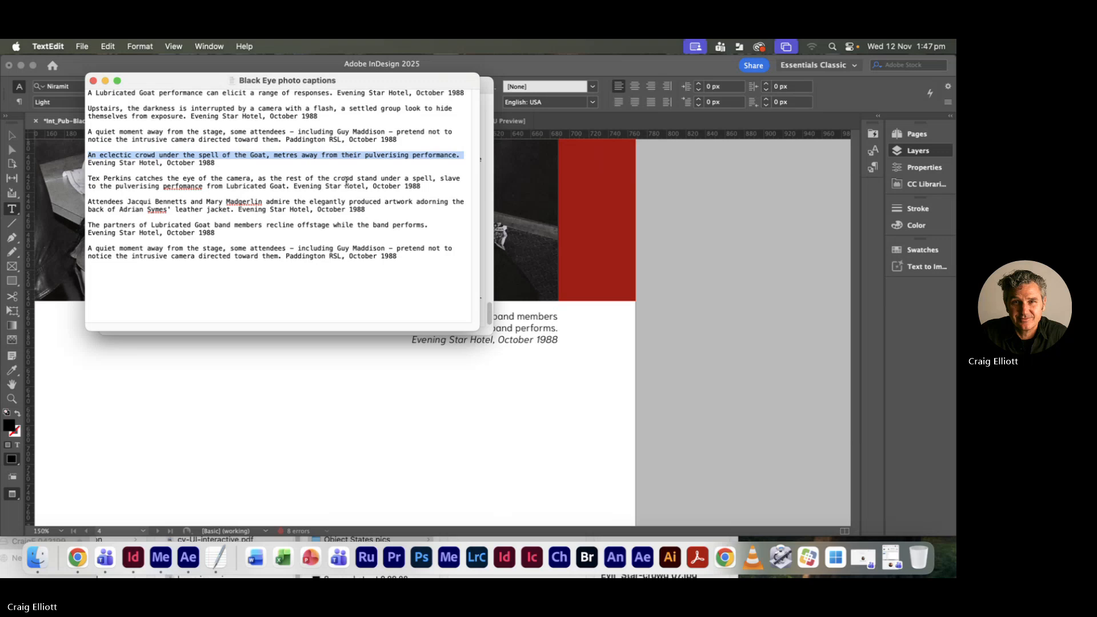
pyautogui.moveTo(291, 187); pyautogui.dragTo(67, 178)
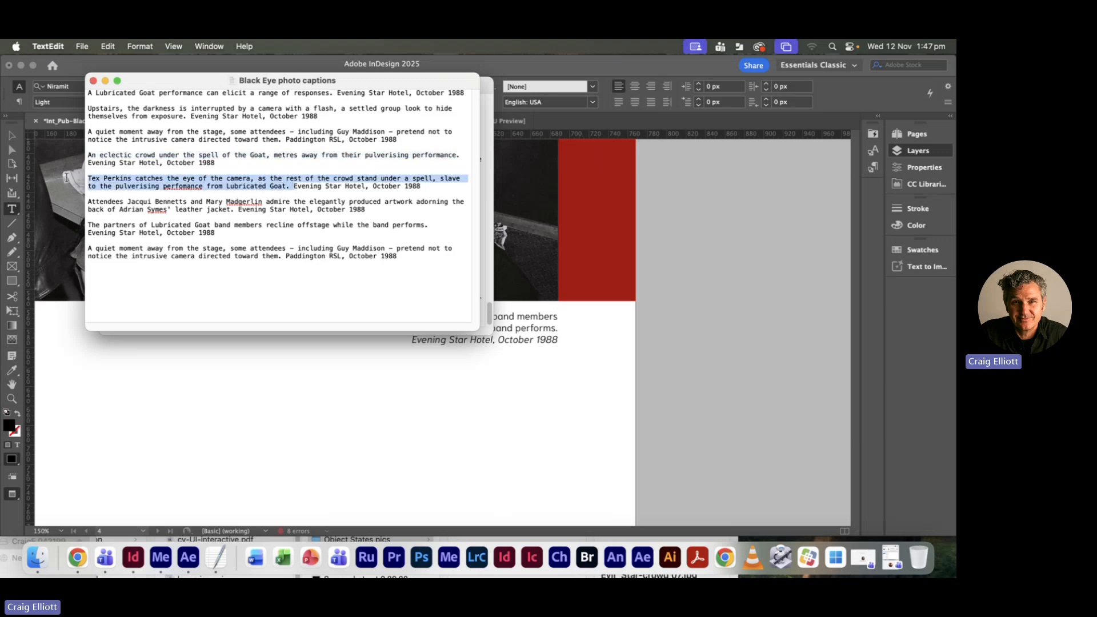
pyautogui.press('super+c')
# - Back in InDesign, replace the visible caption's opening sentence with the copied "Tex Perkins" sentence, keeping the italic venue and date
pyautogui.press('super+Tab')
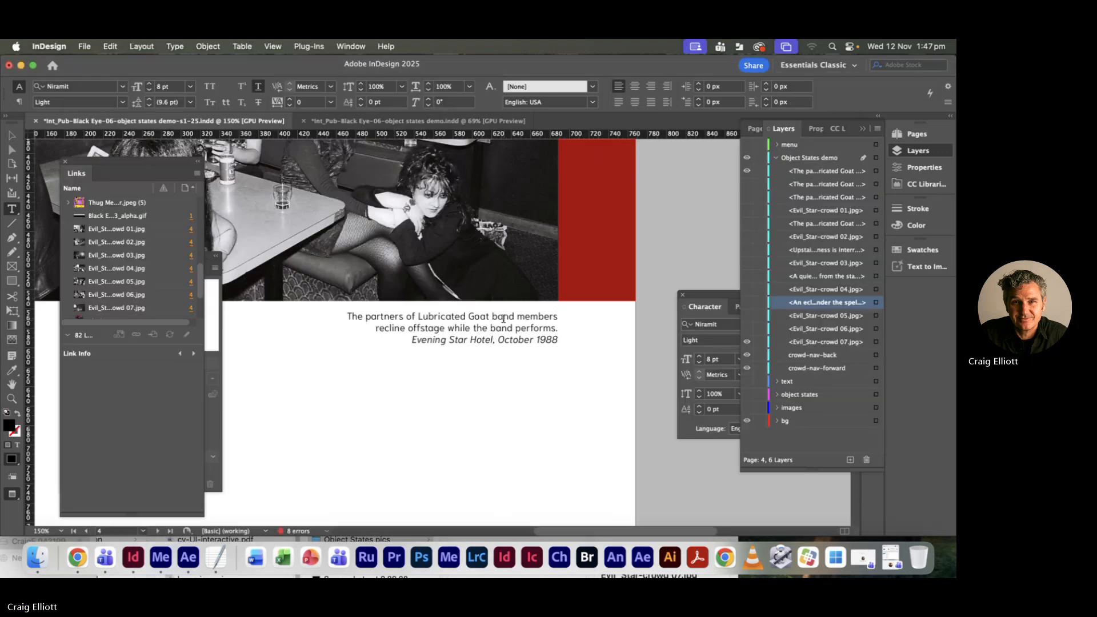
pyautogui.moveTo(348, 315); pyautogui.dragTo(578, 322)
pyautogui.press('super+v')
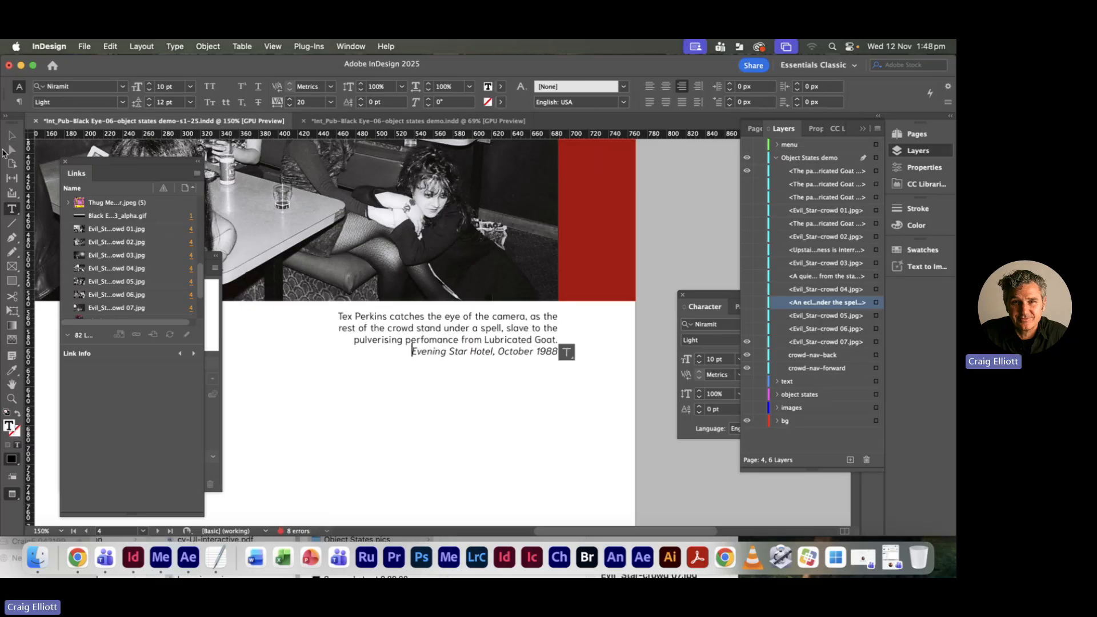
pyautogui.press('Escape')
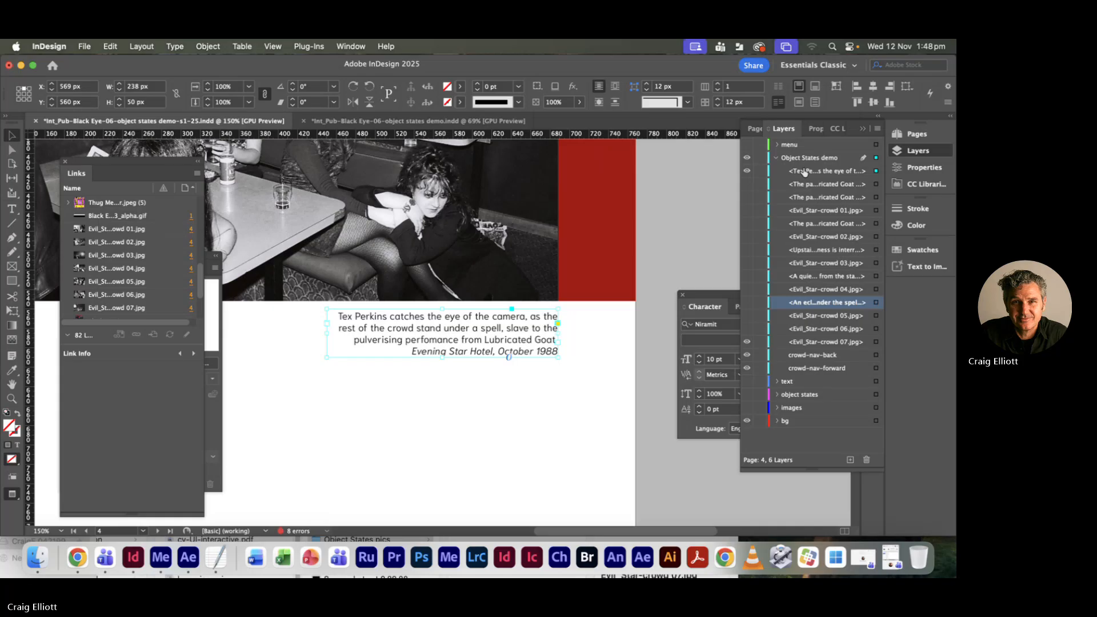
# - Move the "Tex Perkins" caption directly beneath Evil_Star-crowd 05.jpg in the layer stack, and hide it in favour of the topmost caption copy
pyautogui.moveTo(799, 171); pyautogui.dragTo(823, 322)
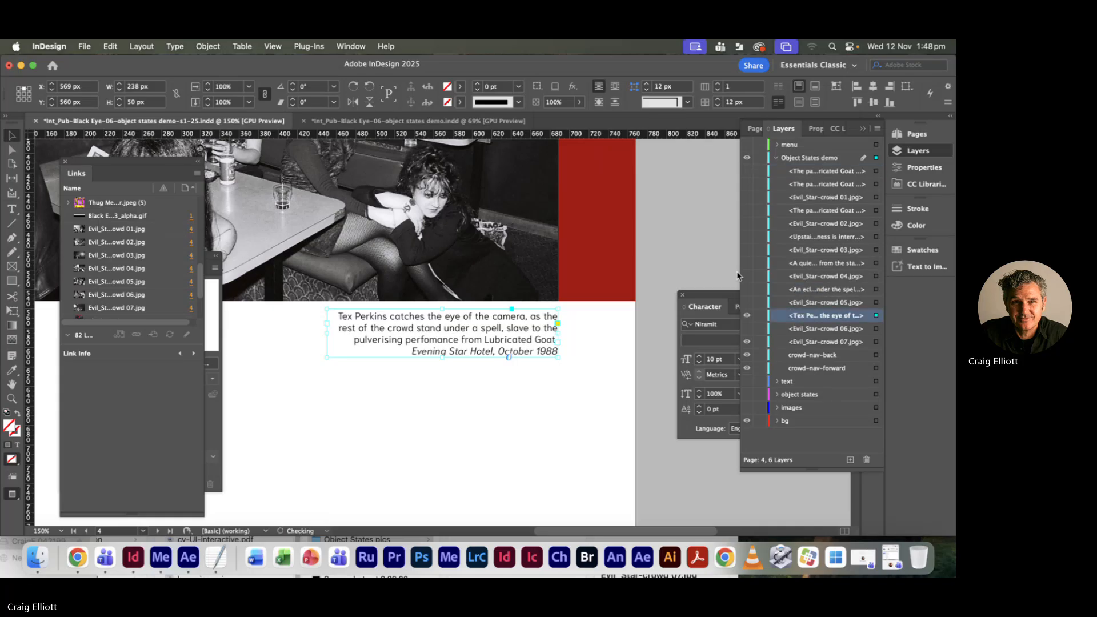
pyautogui.click(746, 316)
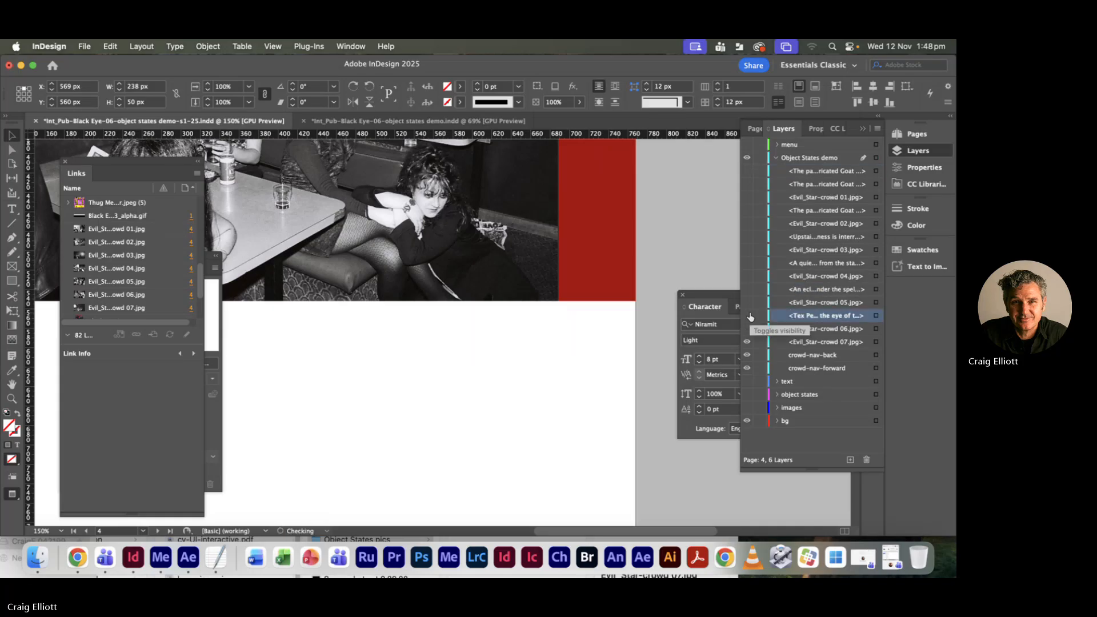
pyautogui.click(747, 171)
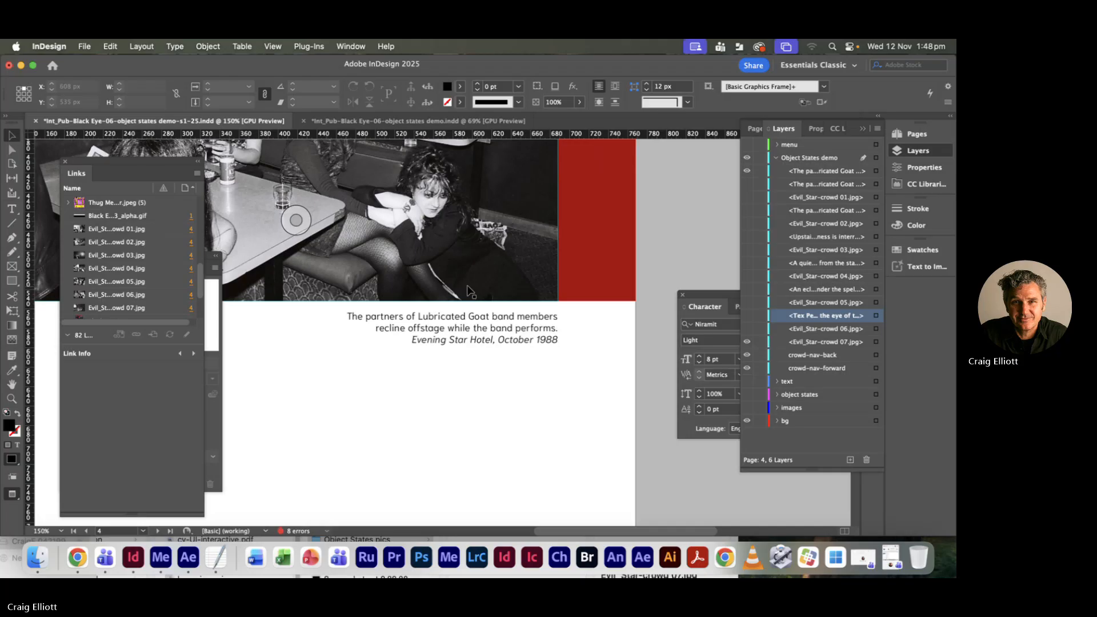
# - Switch to the captions file in TextEdit and copy the sentence starting "Attendees" and ending "leather jacket."
pyautogui.press('super+Tab')
pyautogui.click(236, 210)
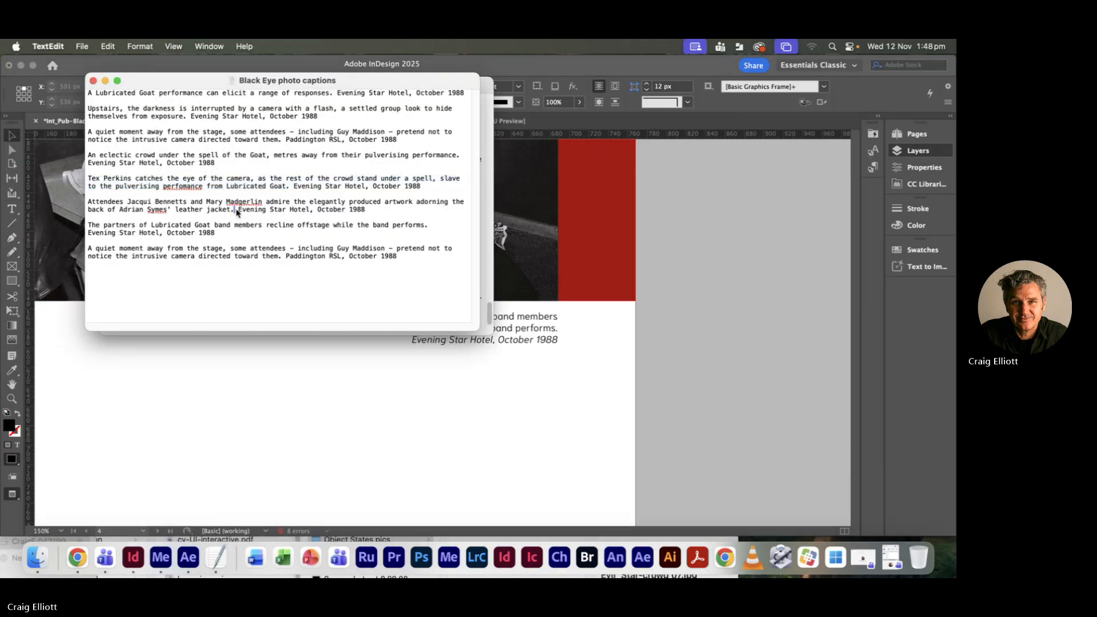
pyautogui.moveTo(236, 212); pyautogui.dragTo(62, 205)
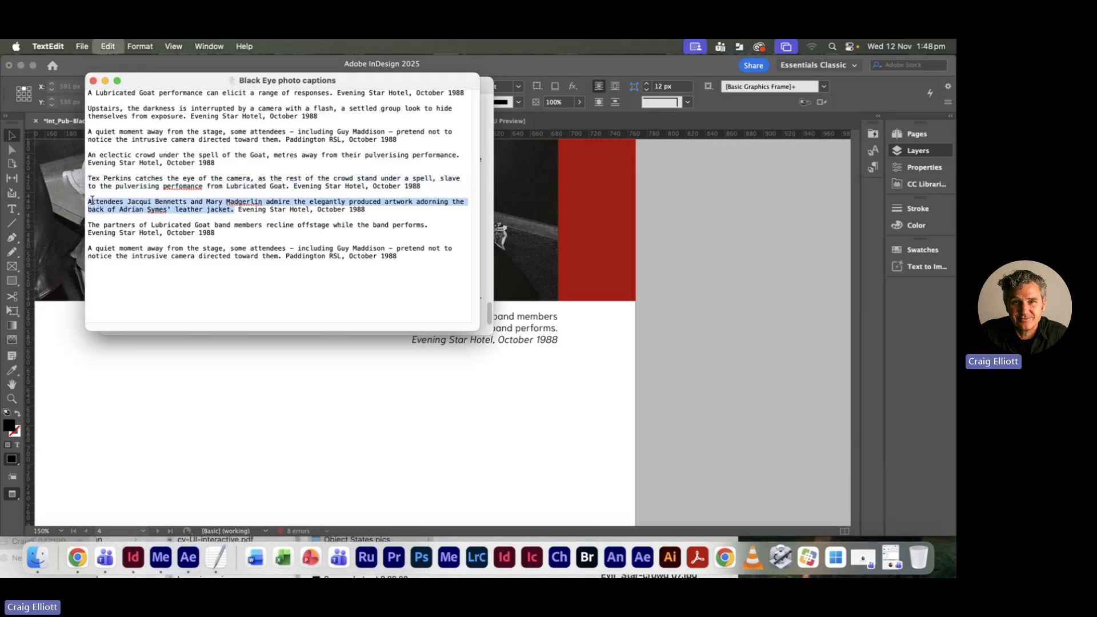
# - Copy the "Attendees" sentence and, back in InDesign, replace the visible caption's opening sentence with it, keeping the italic venue and date
pyautogui.press('super+c')
pyautogui.click(534, 337)
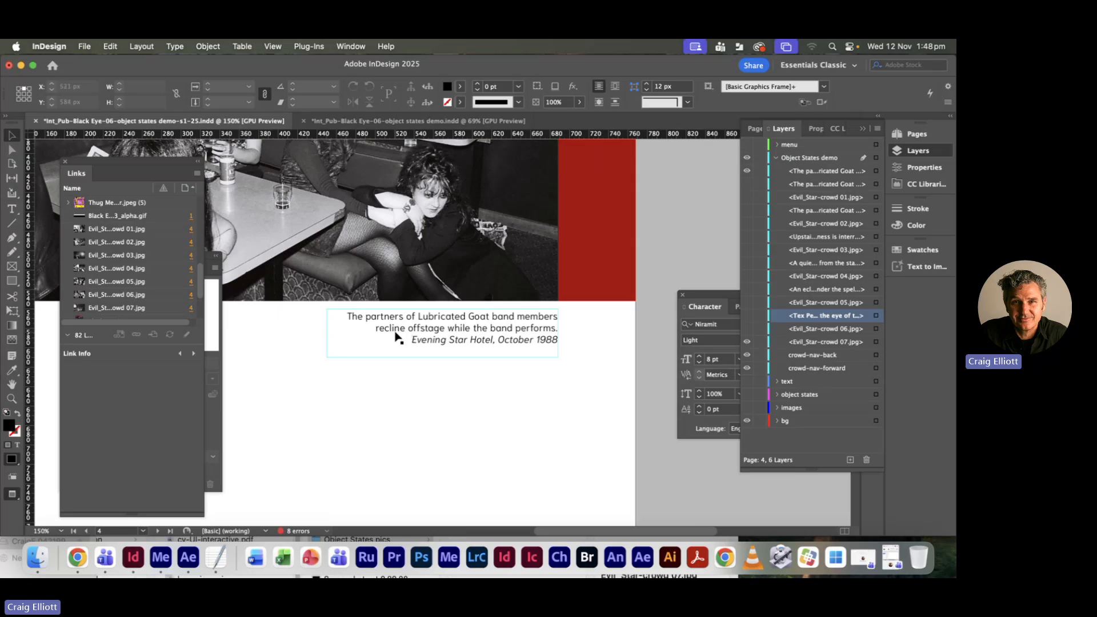
pyautogui.doubleClick(424, 323)
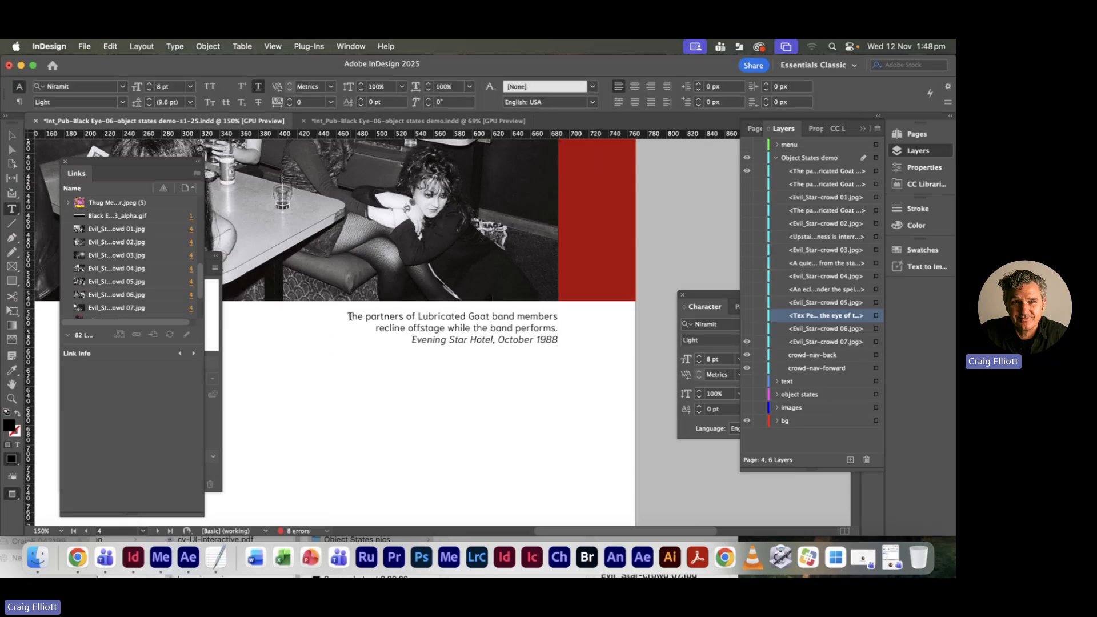
pyautogui.moveTo(347, 316); pyautogui.dragTo(564, 327)
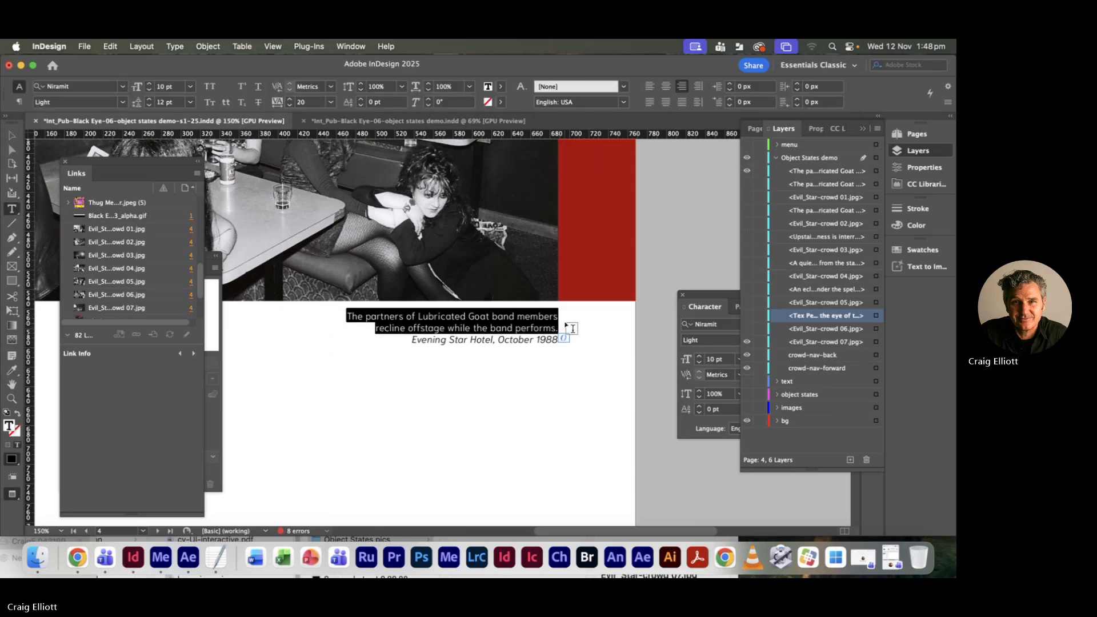
pyautogui.press('super+v')
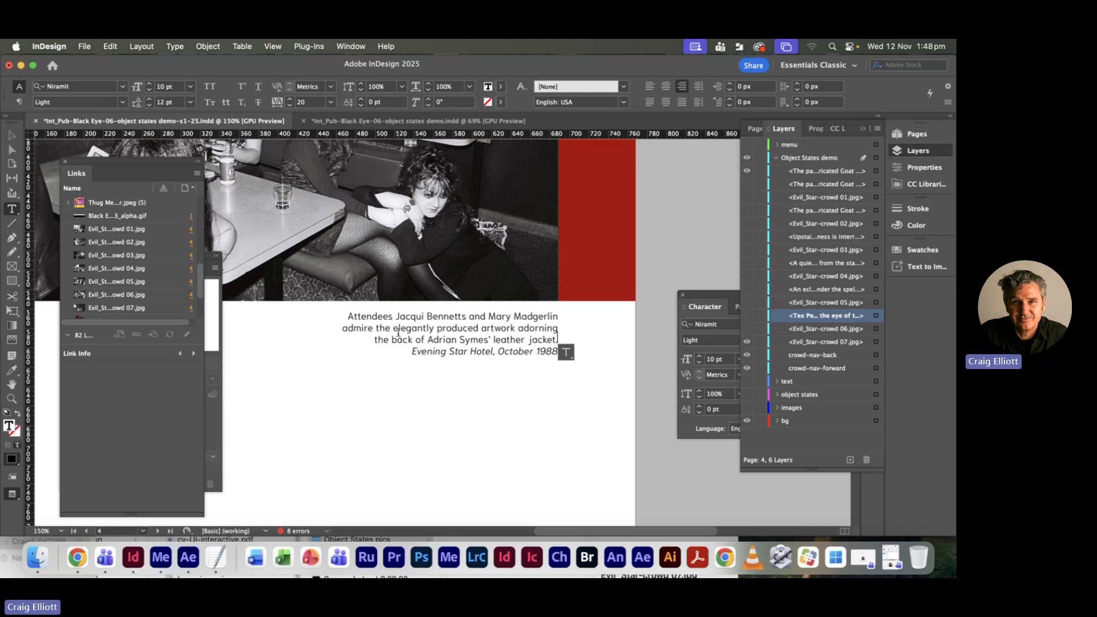
pyautogui.press('Escape')
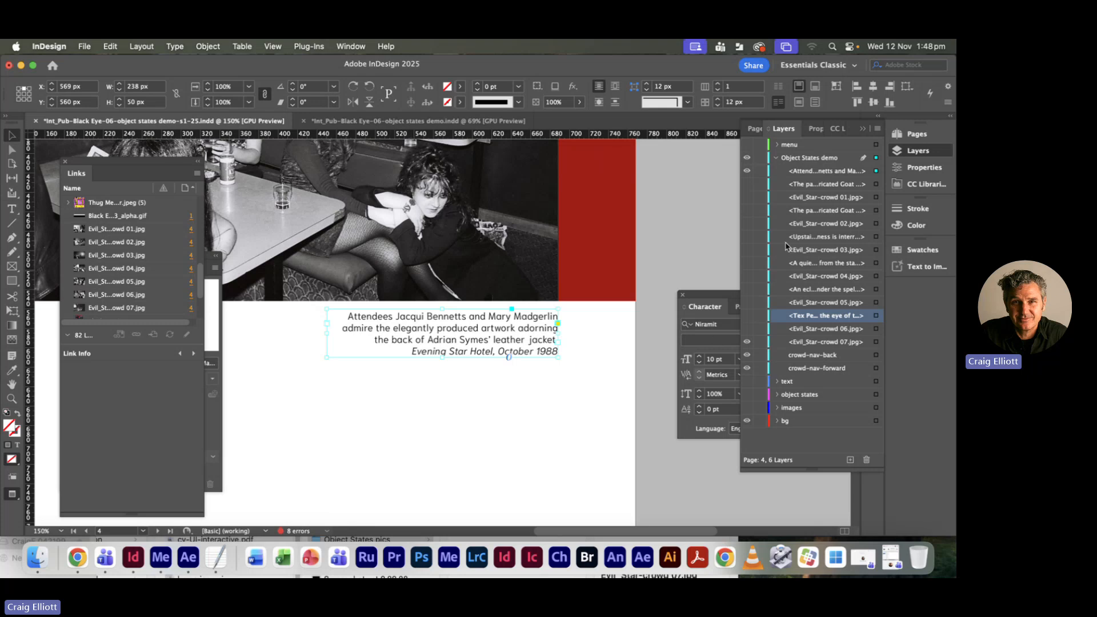
# - Move the "Attendees" caption directly beneath Evil_Star-crowd 06.jpg in the layer stack, and hide it in favour of the topmost caption copy
pyautogui.moveTo(808, 172); pyautogui.dragTo(818, 340)
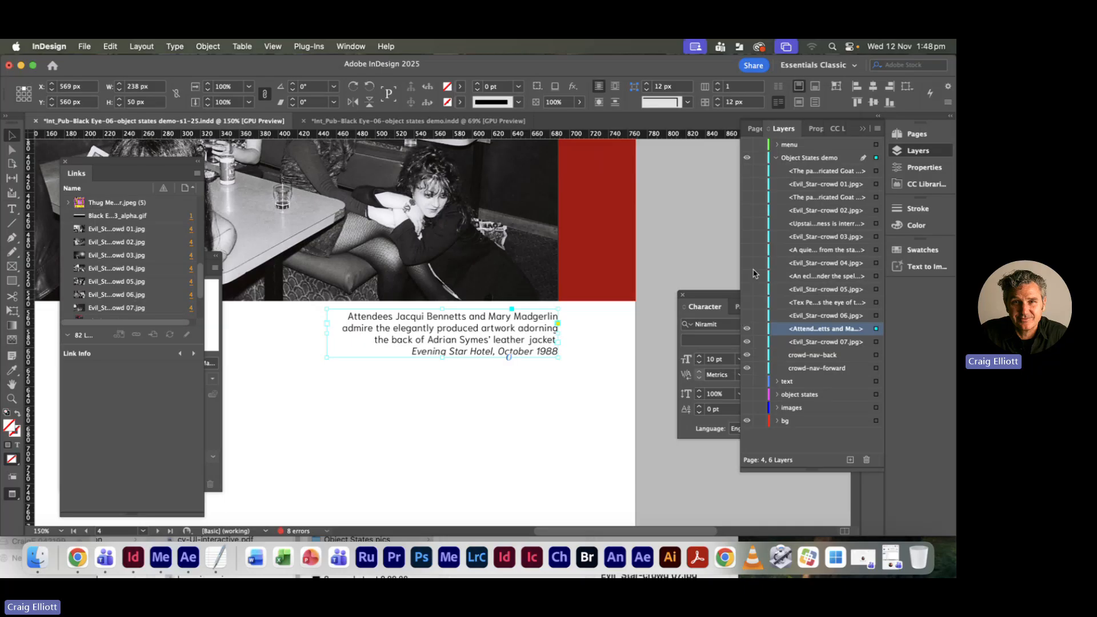
pyautogui.click(747, 329)
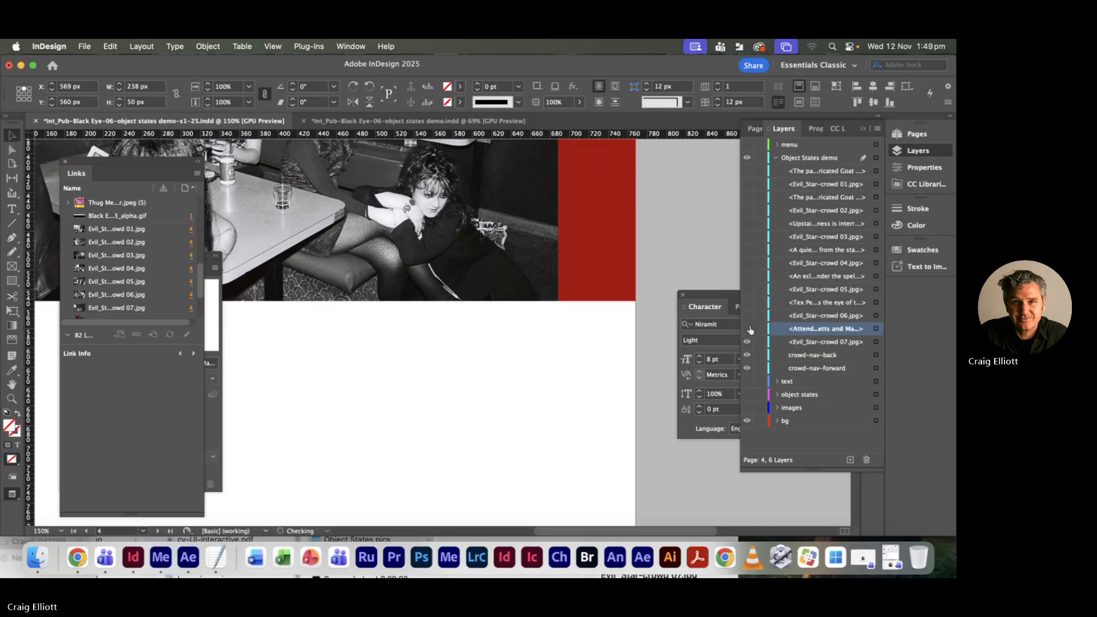
pyautogui.click(747, 173)
# - Switch to the captions file in TextEdit and select the sentence starting "The partners of Lubricated Goat band members"
pyautogui.press('super+Tab')
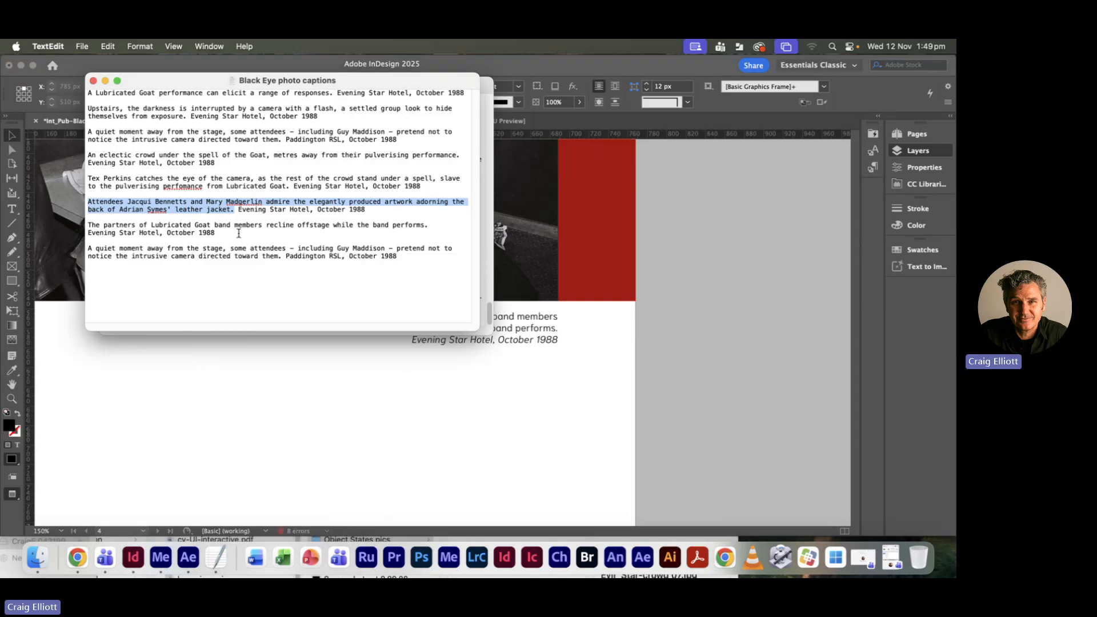
pyautogui.moveTo(227, 235); pyautogui.dragTo(167, 233)
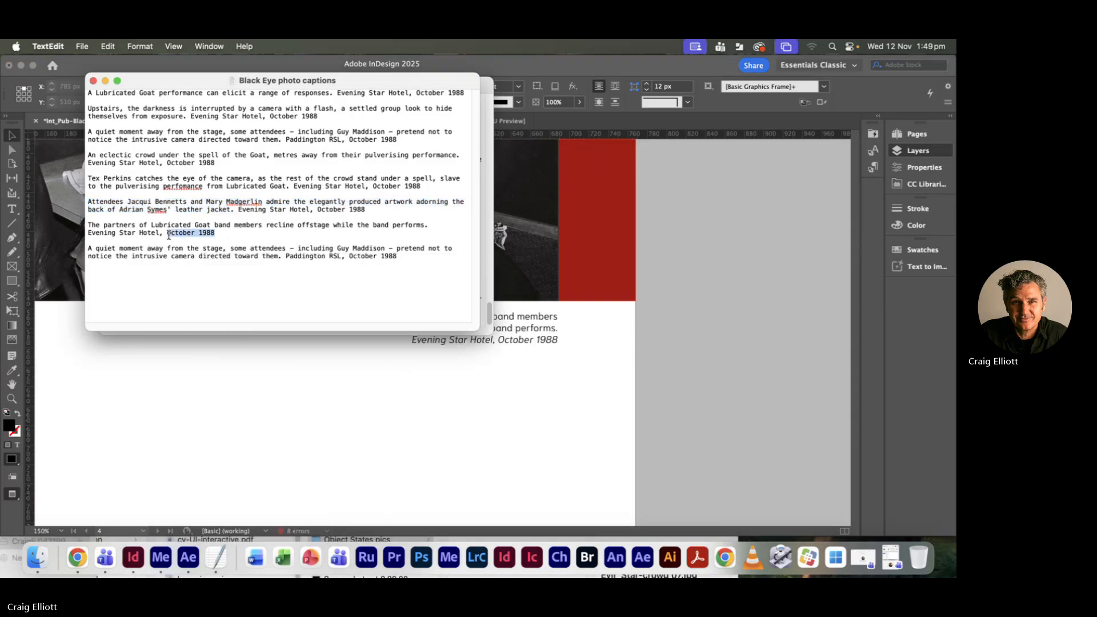
pyautogui.click(165, 233)
pyautogui.moveTo(427, 223); pyautogui.dragTo(68, 226)
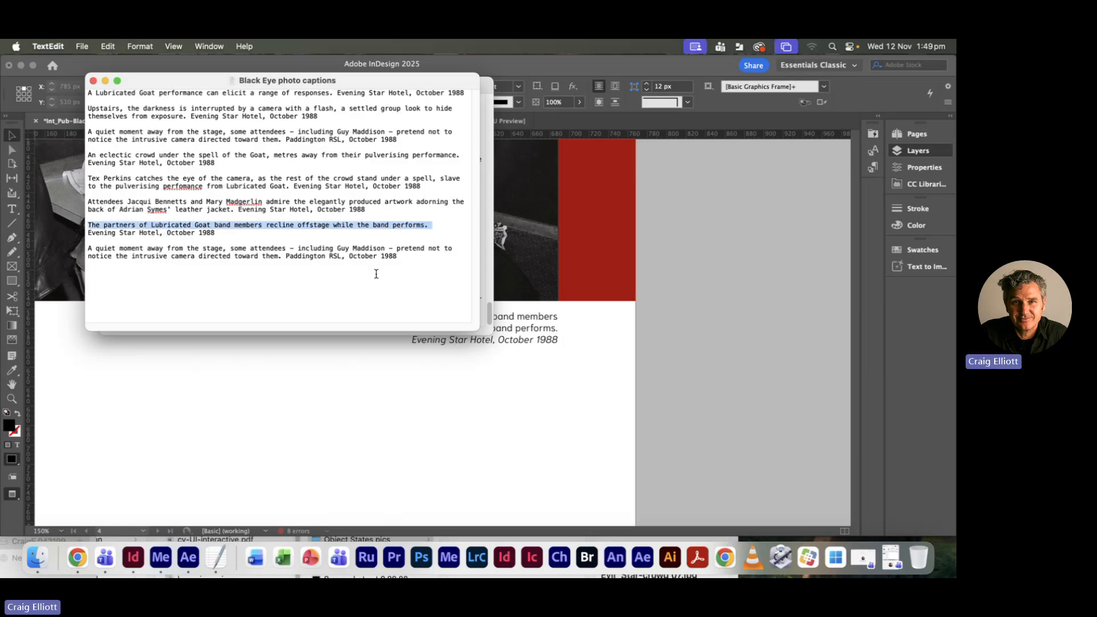
# - Back in InDesign, move the visible "The partners" caption directly beneath Evil_Star-crowd 07.jpg in the layer stack and hide both items
pyautogui.press('super+Tab')
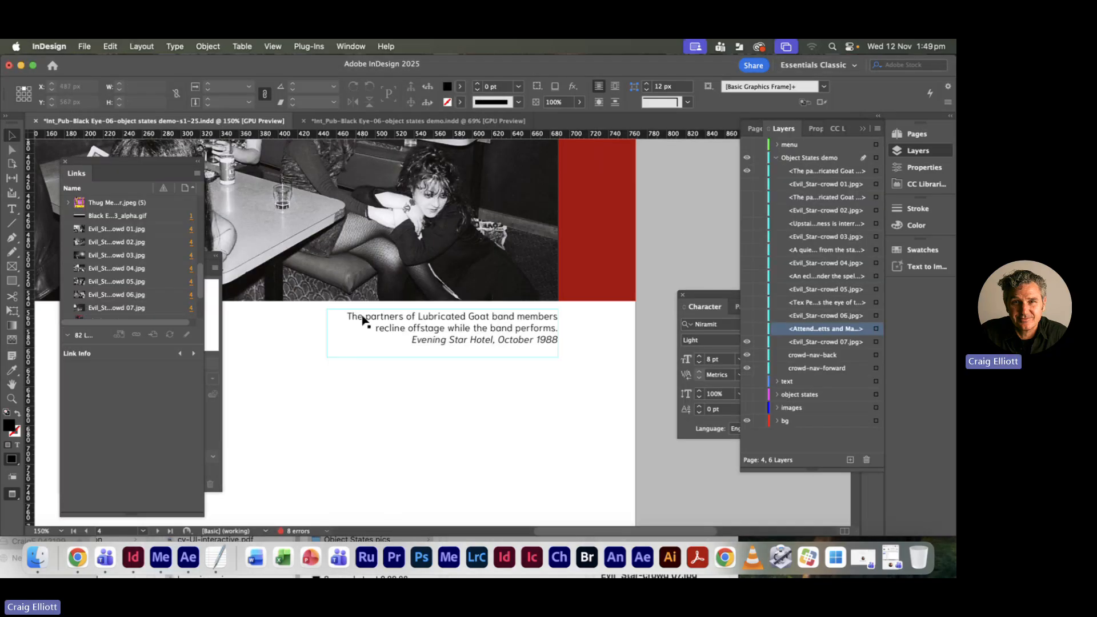
pyautogui.click(502, 316)
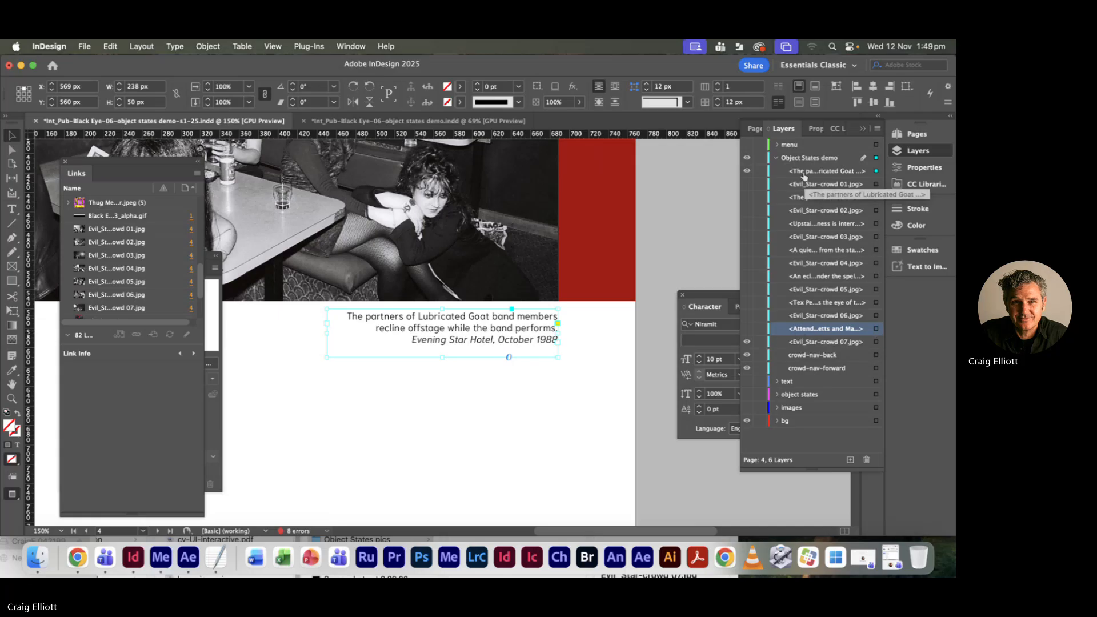
pyautogui.moveTo(803, 171); pyautogui.dragTo(817, 359)
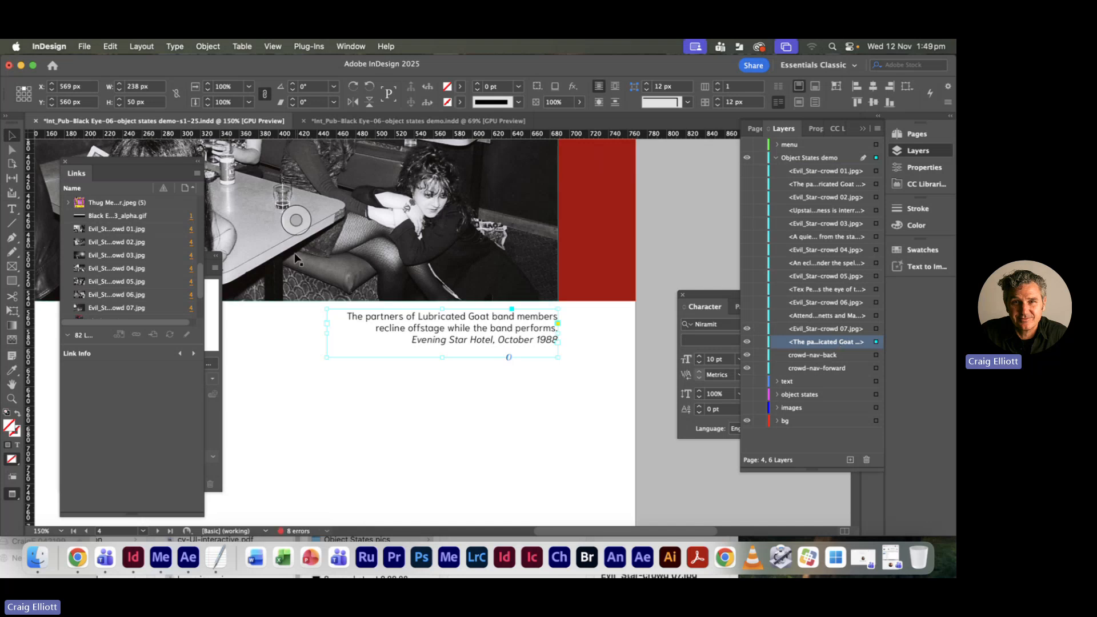
pyautogui.click(747, 330)
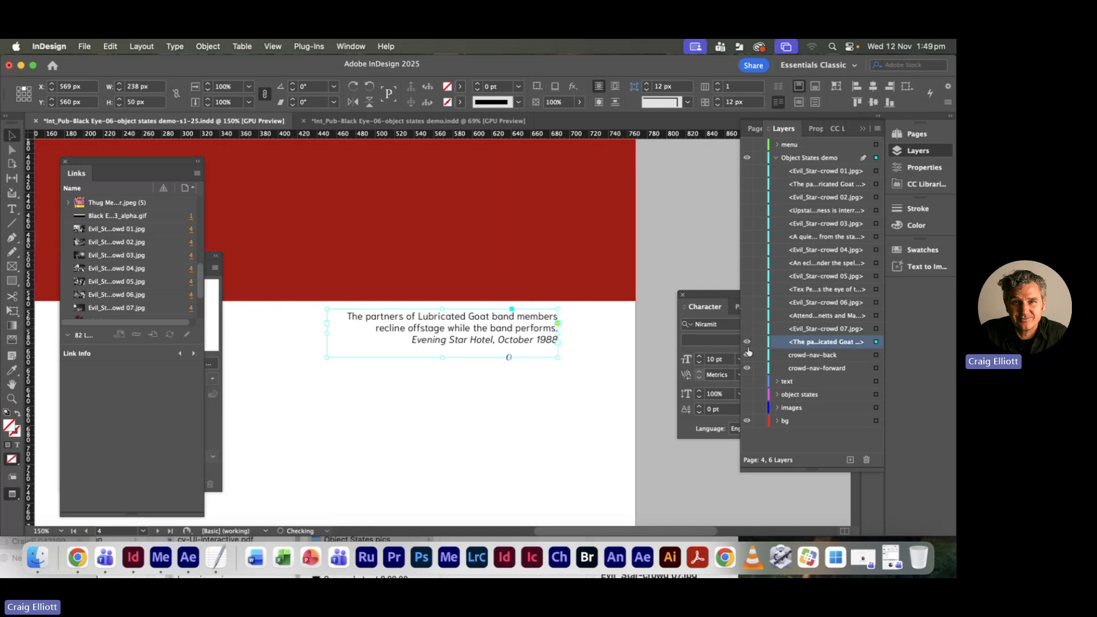
pyautogui.click(747, 342)
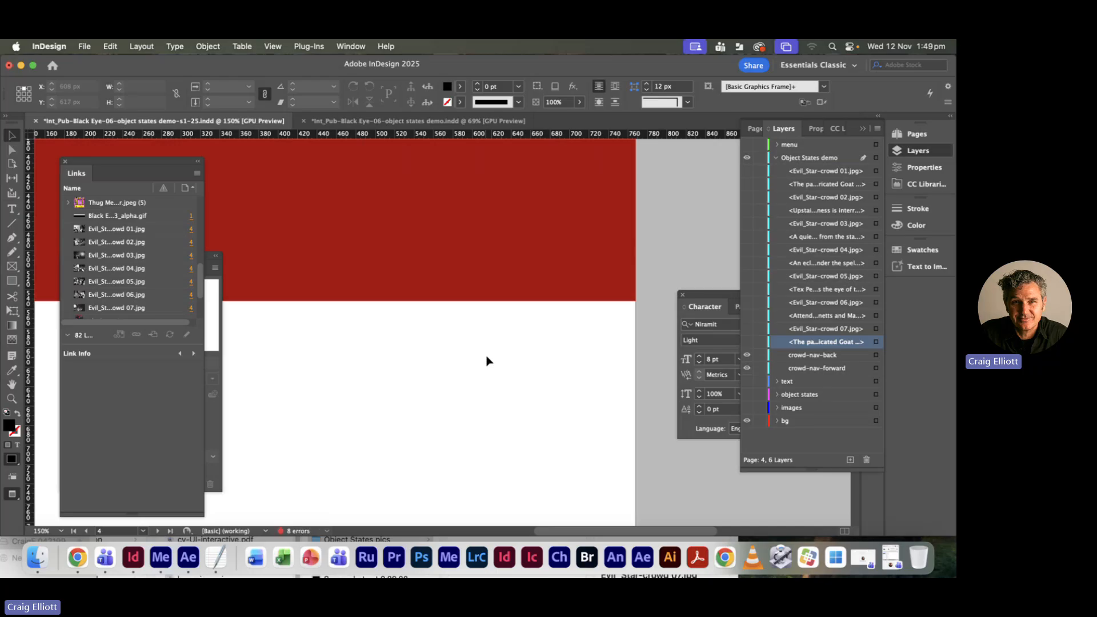
# - Show Evil_Star-crowd 01.jpg and the caption directly beneath it in the stack, and group the two
pyautogui.press('super+minus')
pyautogui.moveTo(389, 386); pyautogui.dragTo(507, 514)
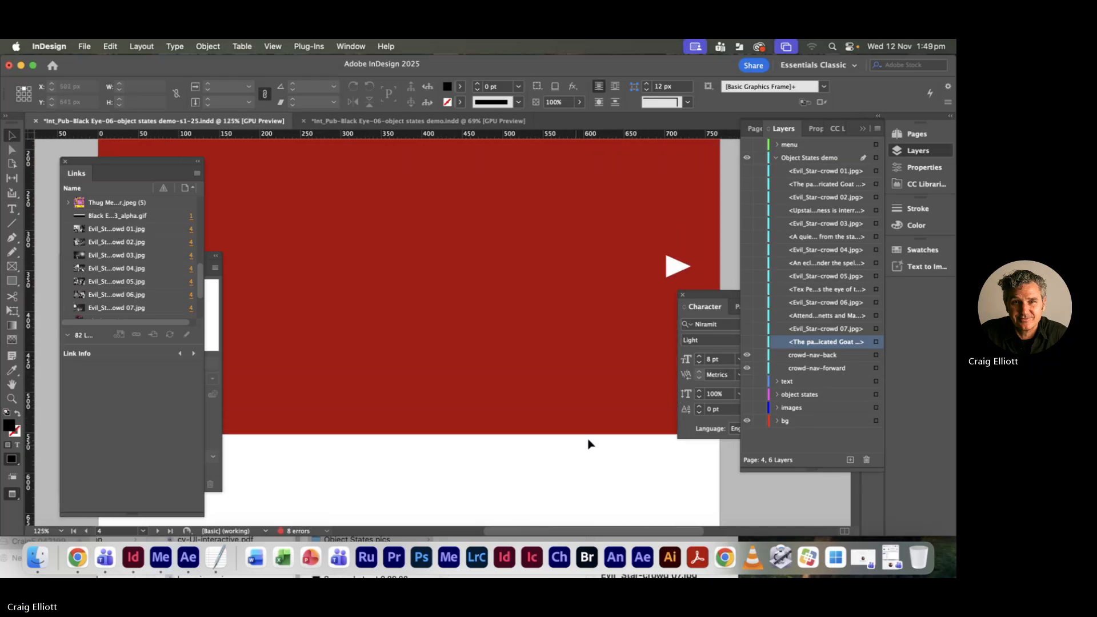
pyautogui.click(747, 171)
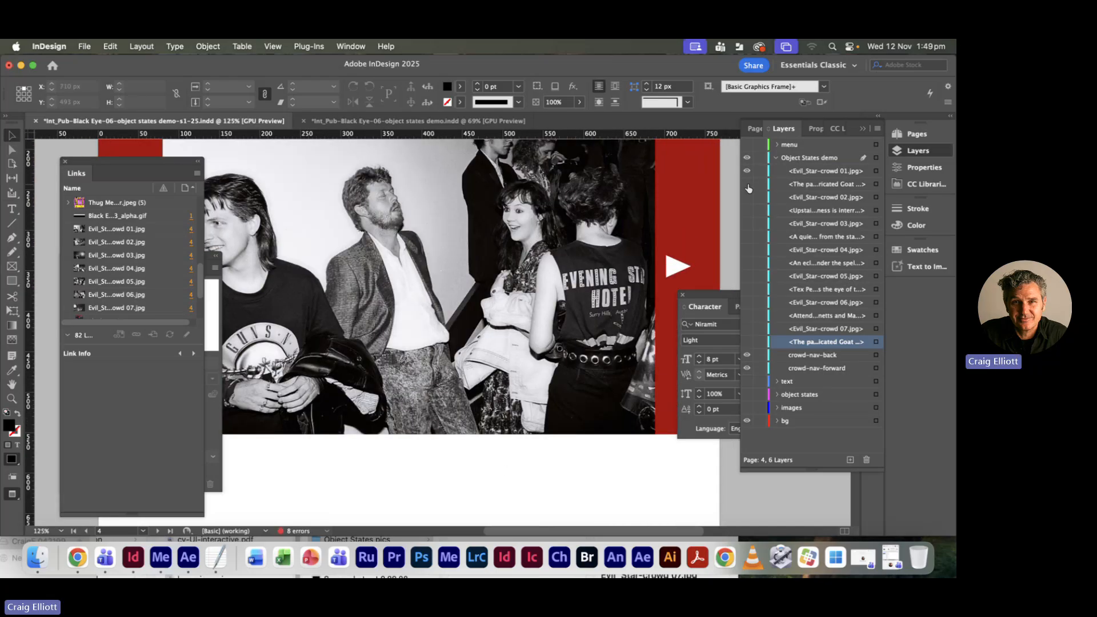
pyautogui.click(747, 184)
pyautogui.click(588, 464)
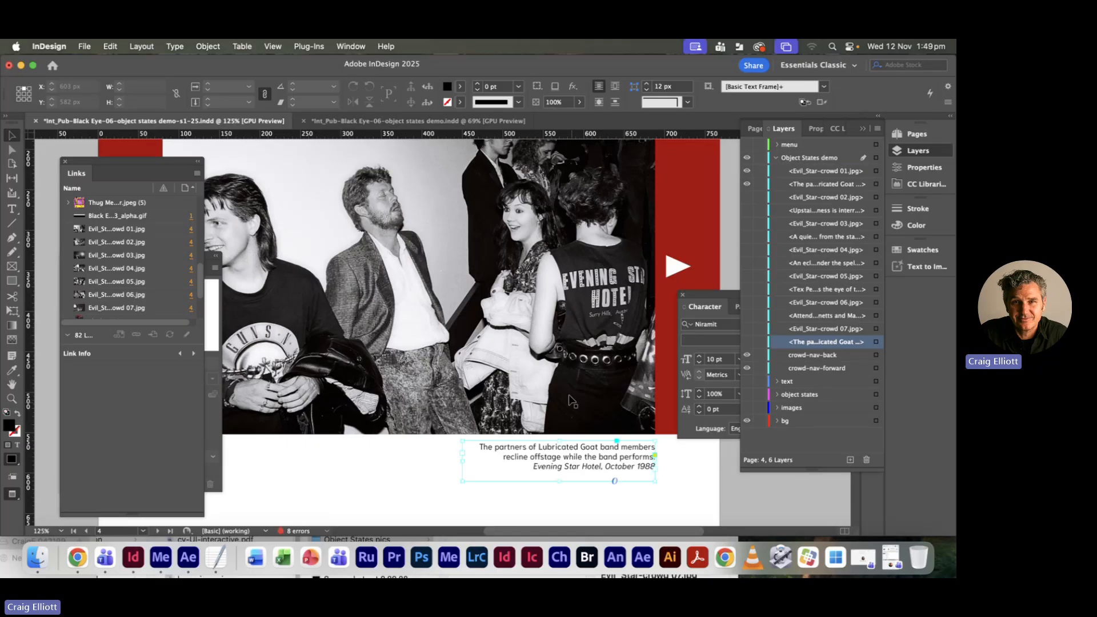
pyautogui.click(591, 390)
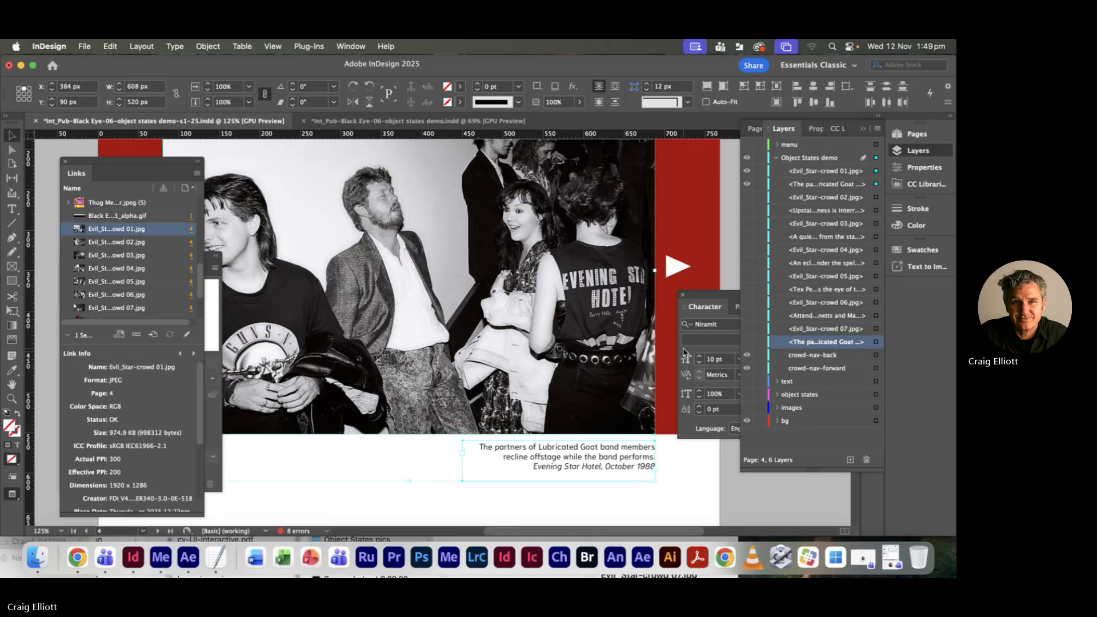
pyautogui.press('super+g')
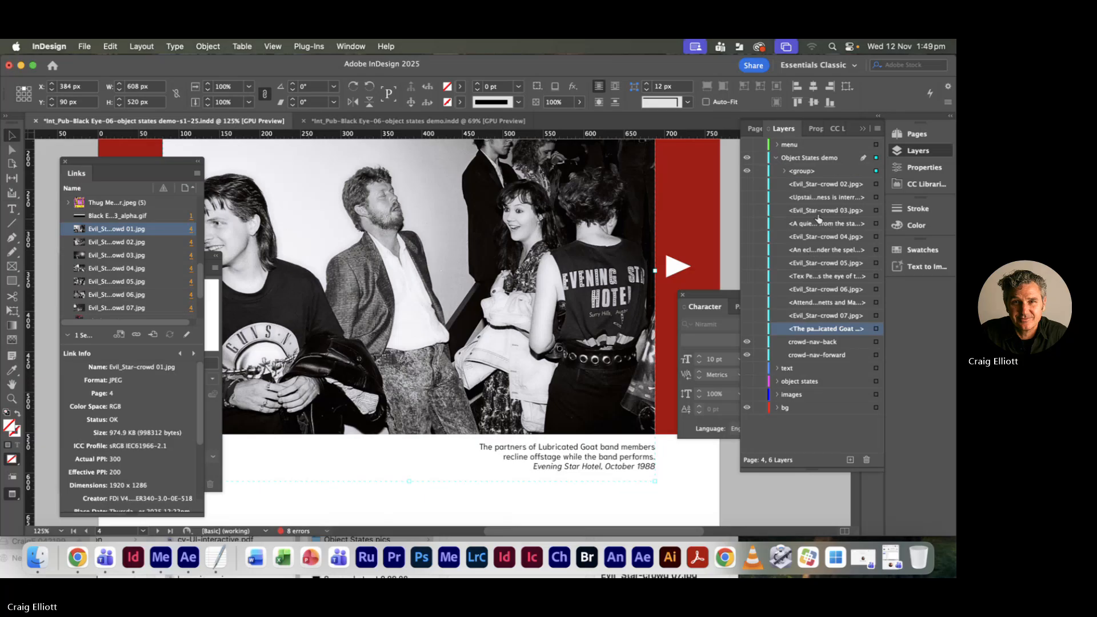
# - Show Evil_Star-crowd 02.jpg and its "Upstairs" caption, hide the first group, and group this image with its caption
pyautogui.click(746, 184)
pyautogui.click(747, 198)
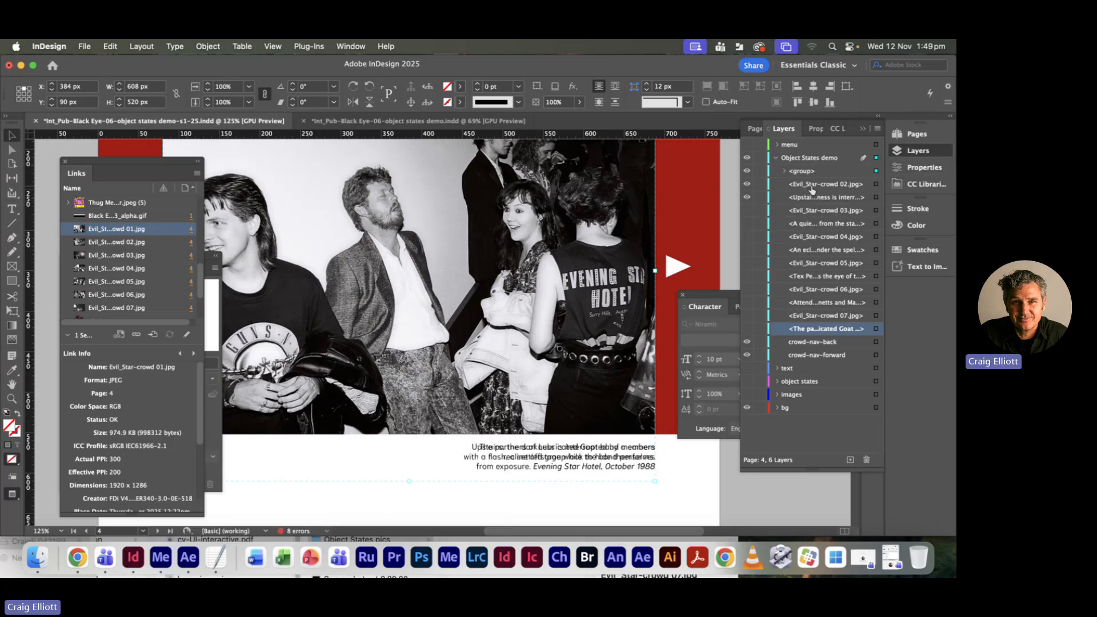
pyautogui.click(746, 171)
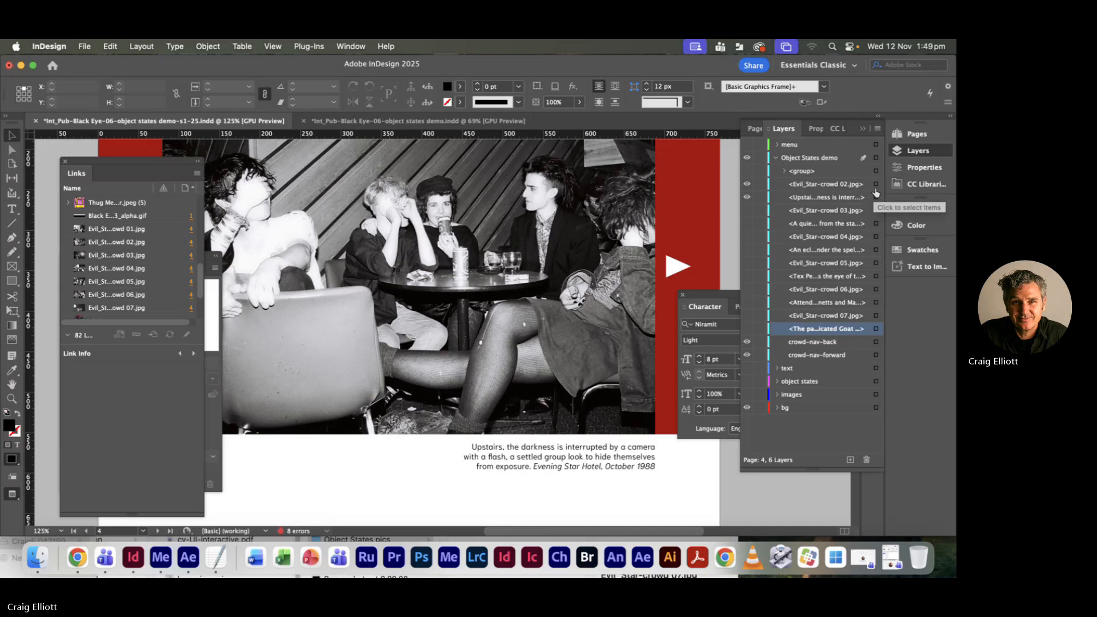
pyautogui.click(876, 185)
pyautogui.keyDown('shift'); pyautogui.click(876, 198); pyautogui.keyUp('shift')
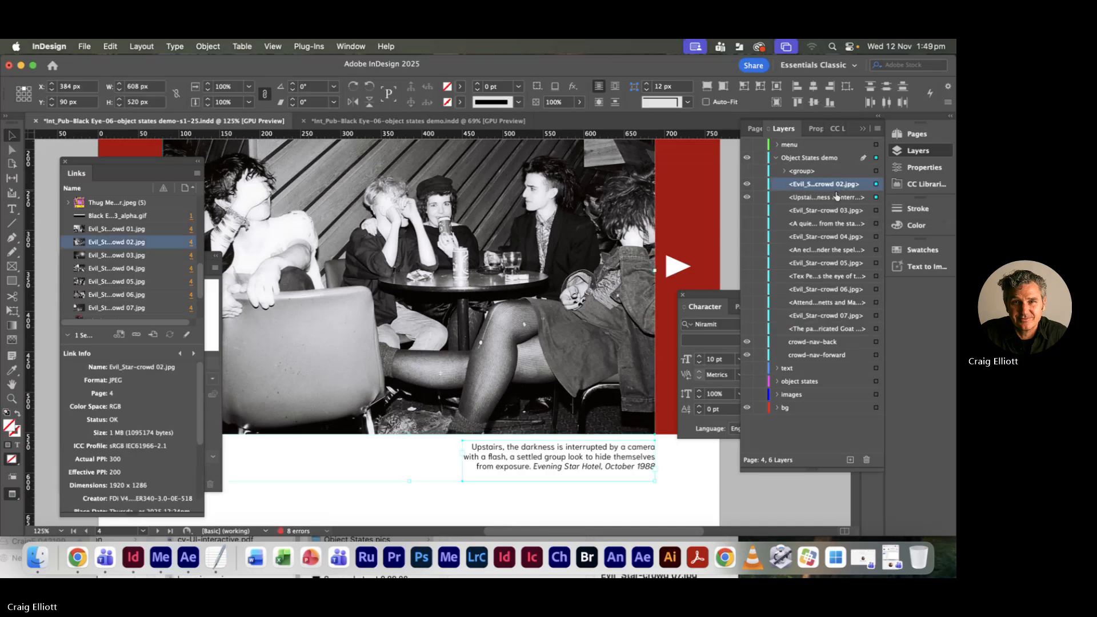
pyautogui.press('super+g')
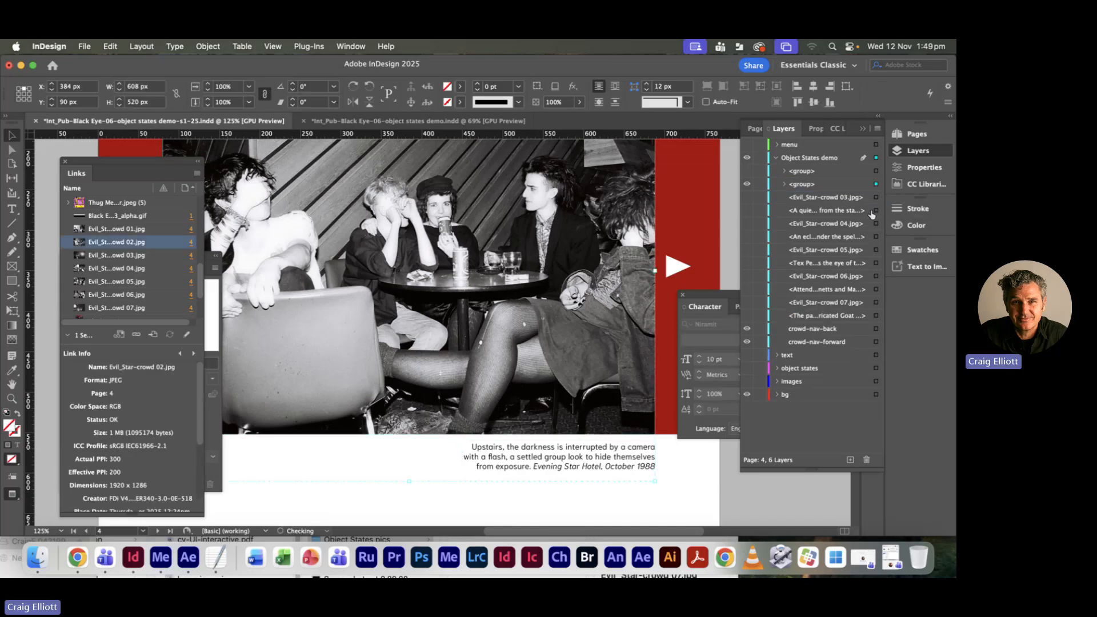
# - Hide the second group, show Evil_Star-crowd 03.jpg with its "A quiet moment" caption, and group the two
pyautogui.click(748, 185)
pyautogui.click(747, 197)
pyautogui.click(747, 210)
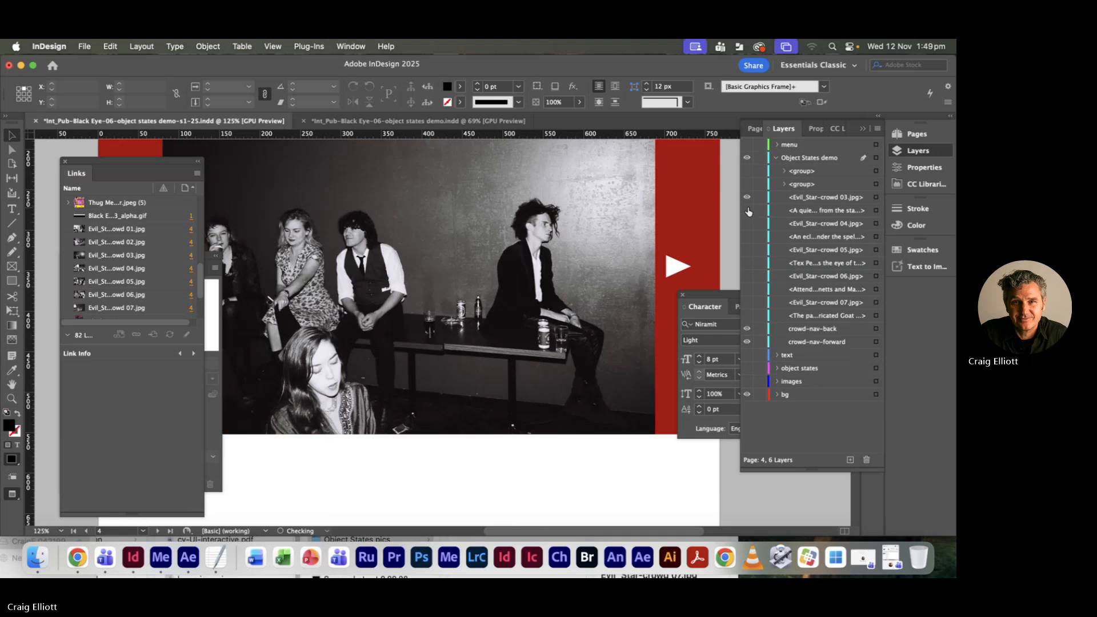
pyautogui.click(811, 198)
pyautogui.keyDown('shift'); pyautogui.click(815, 211); pyautogui.keyUp('shift')
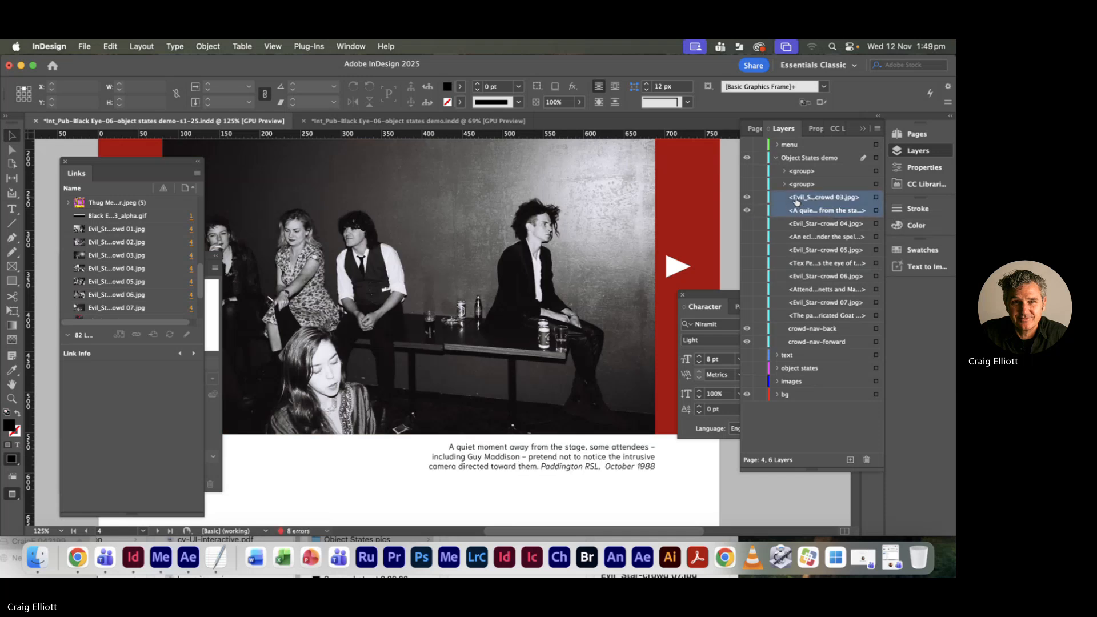
pyautogui.click(877, 197)
pyautogui.keyDown('shift'); pyautogui.click(876, 210); pyautogui.keyUp('shift')
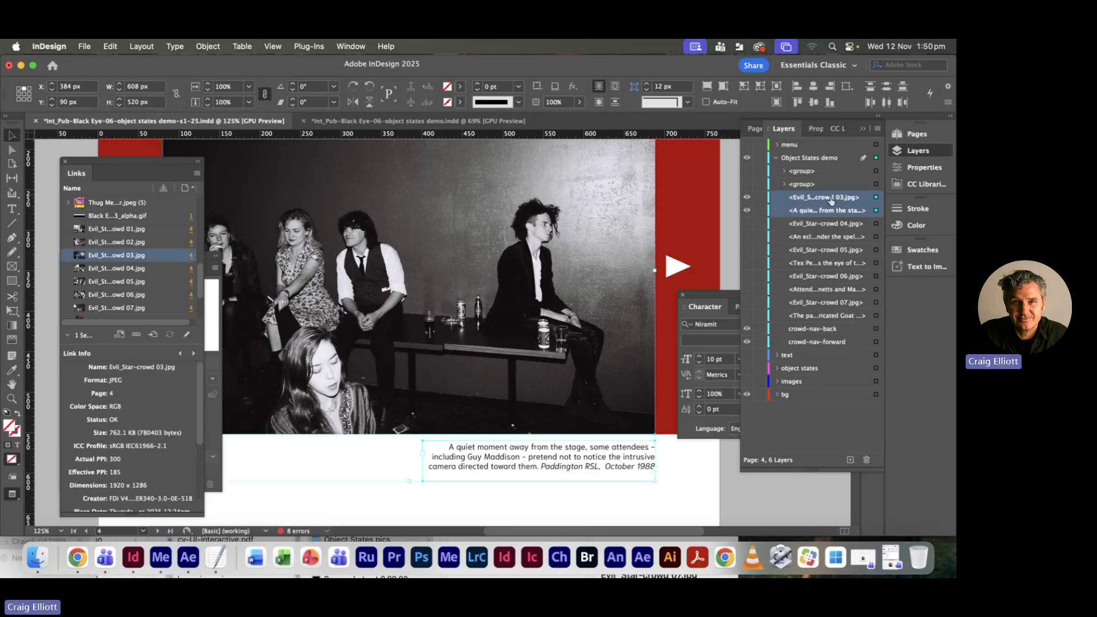
pyautogui.press('super+g')
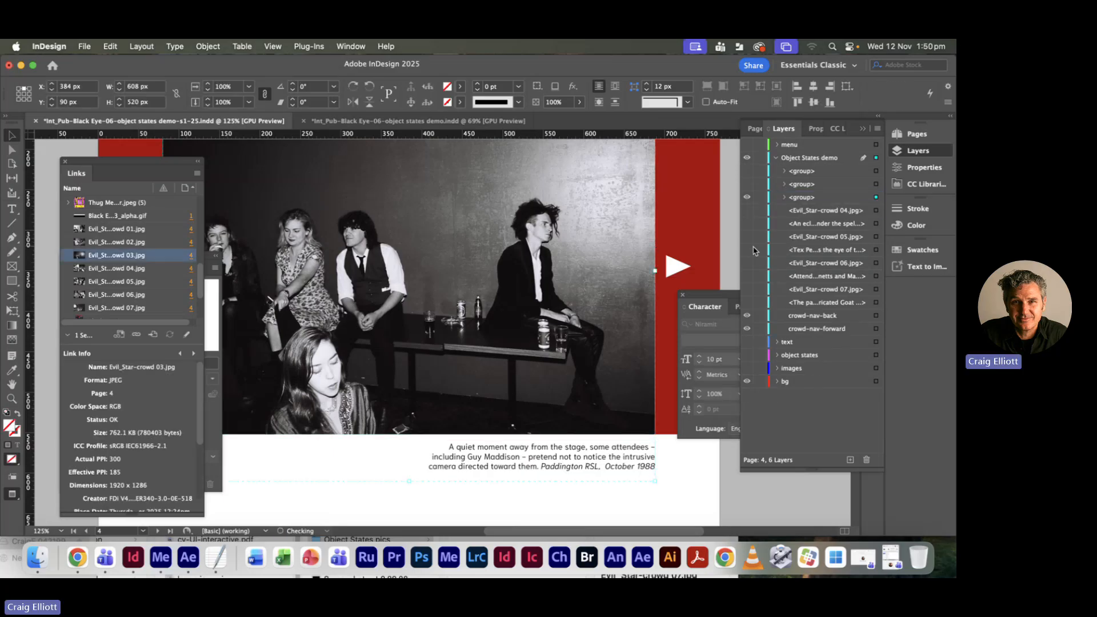
# - Hide the third group, show Evil_Star-crowd 04.jpg with its "An eclectic crowd" caption, and group the two
pyautogui.click(747, 197)
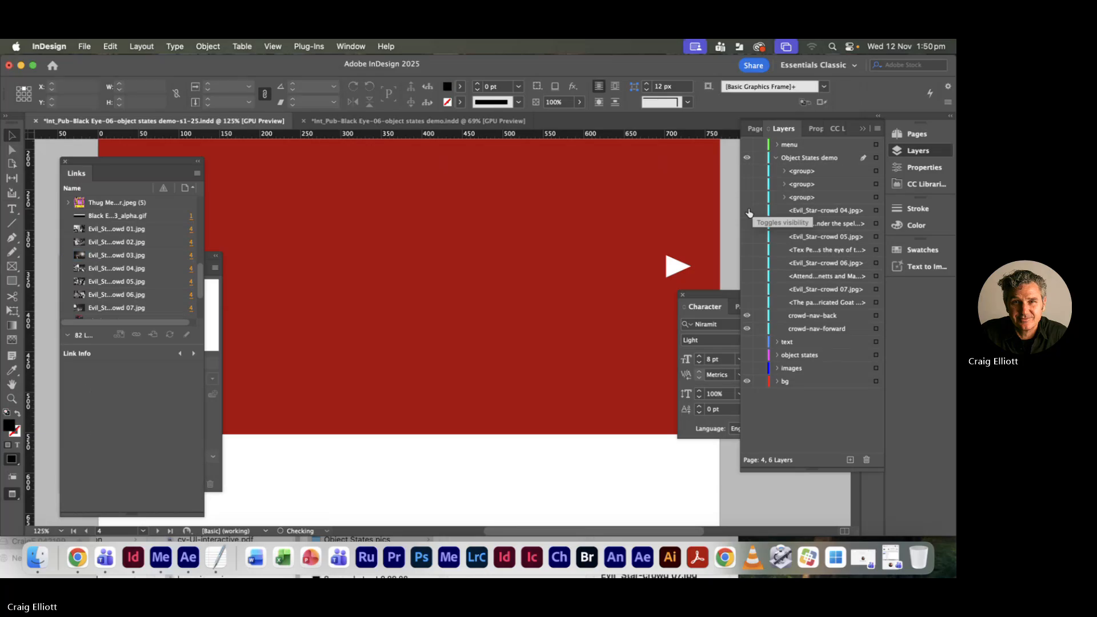
pyautogui.click(747, 211)
pyautogui.click(747, 224)
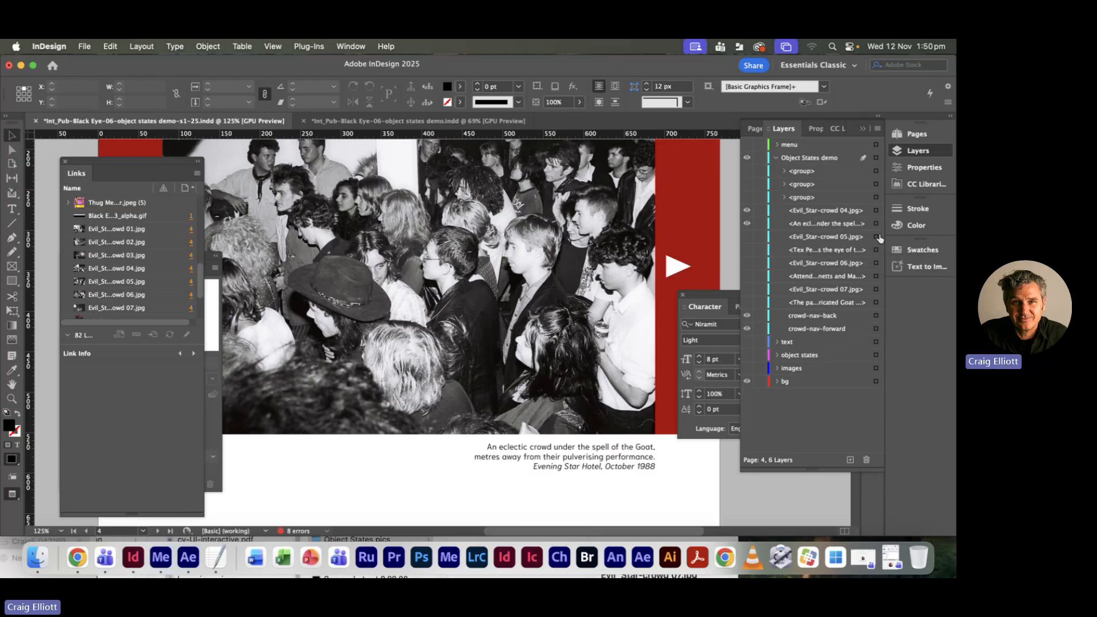
pyautogui.click(873, 212)
pyautogui.keyDown('shift'); pyautogui.click(834, 223); pyautogui.keyUp('shift')
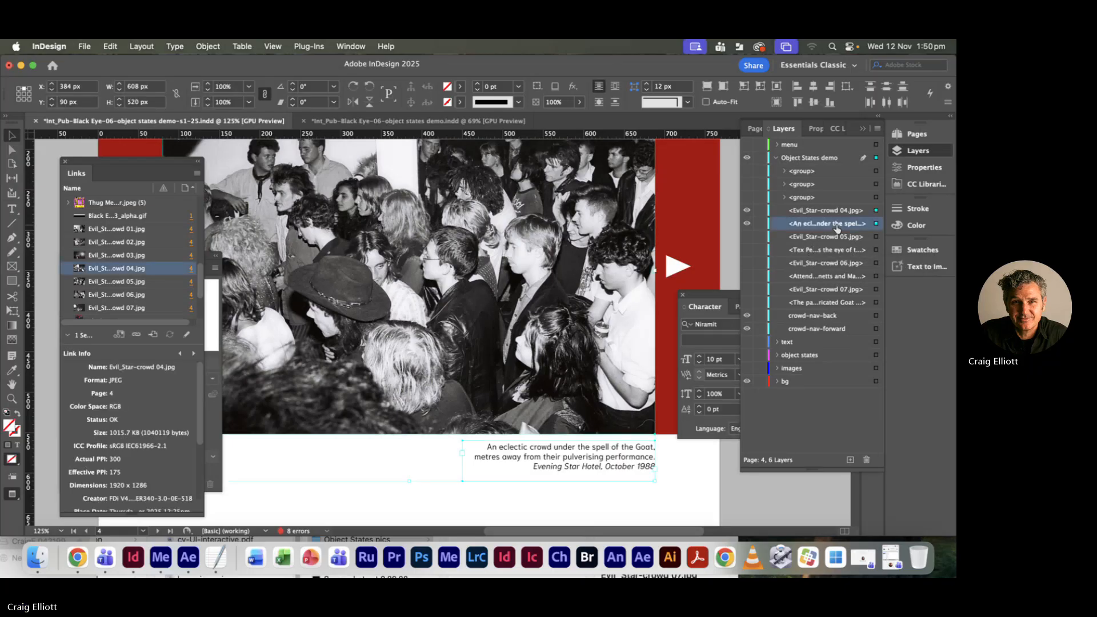
pyautogui.press('super+g')
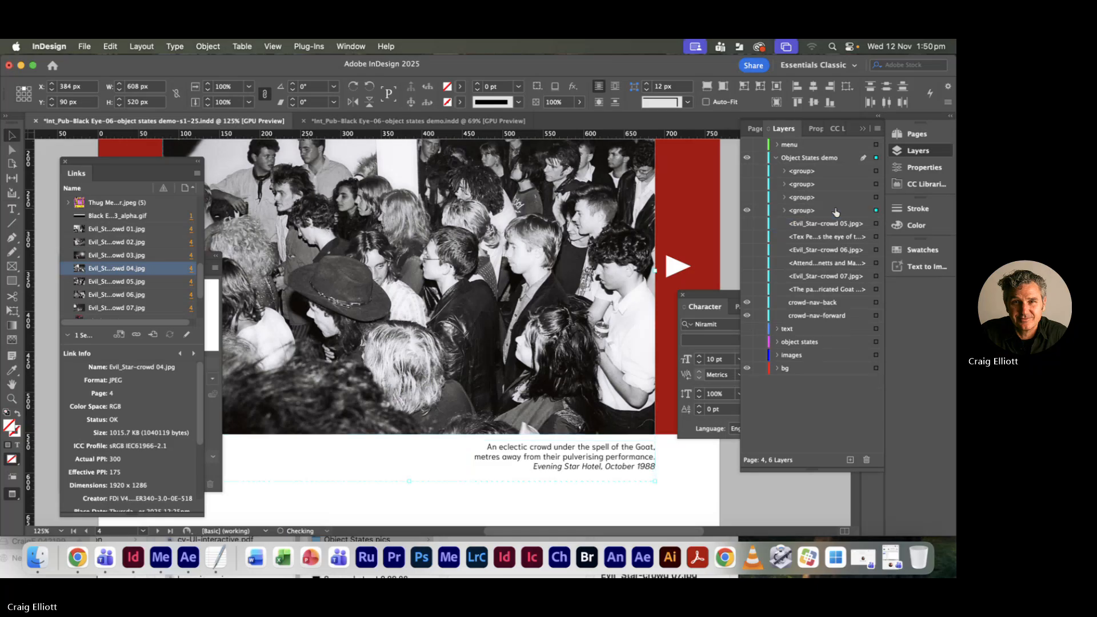
# - Hide the fourth group, show Evil_Star-crowd 05.jpg with the caption directly beneath it in the stack, and group the two
pyautogui.click(747, 210)
pyautogui.click(747, 224)
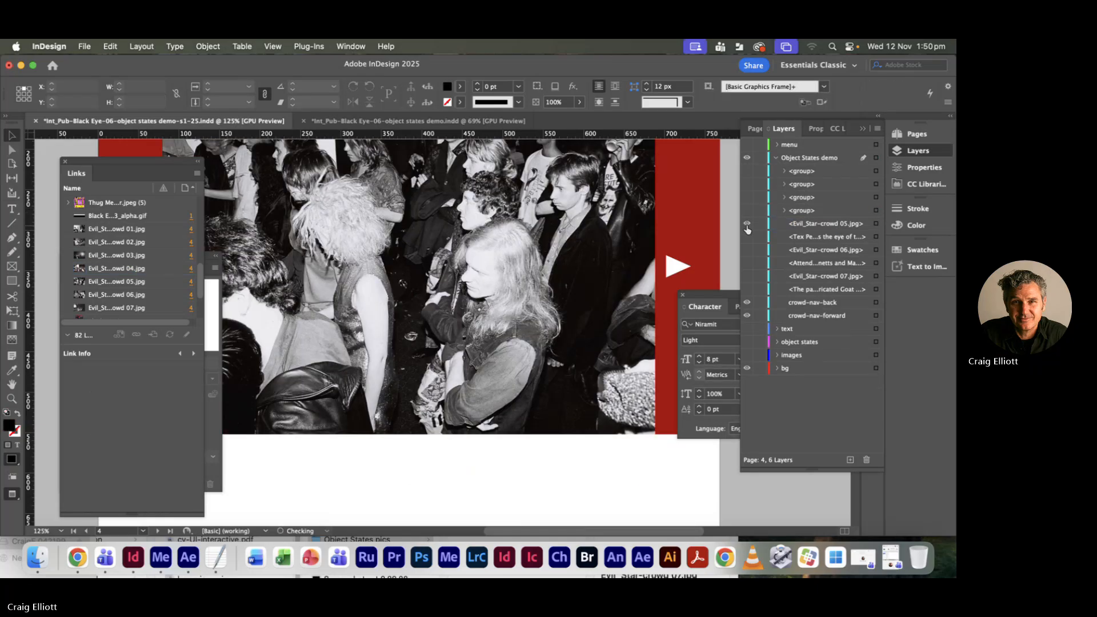
pyautogui.click(747, 237)
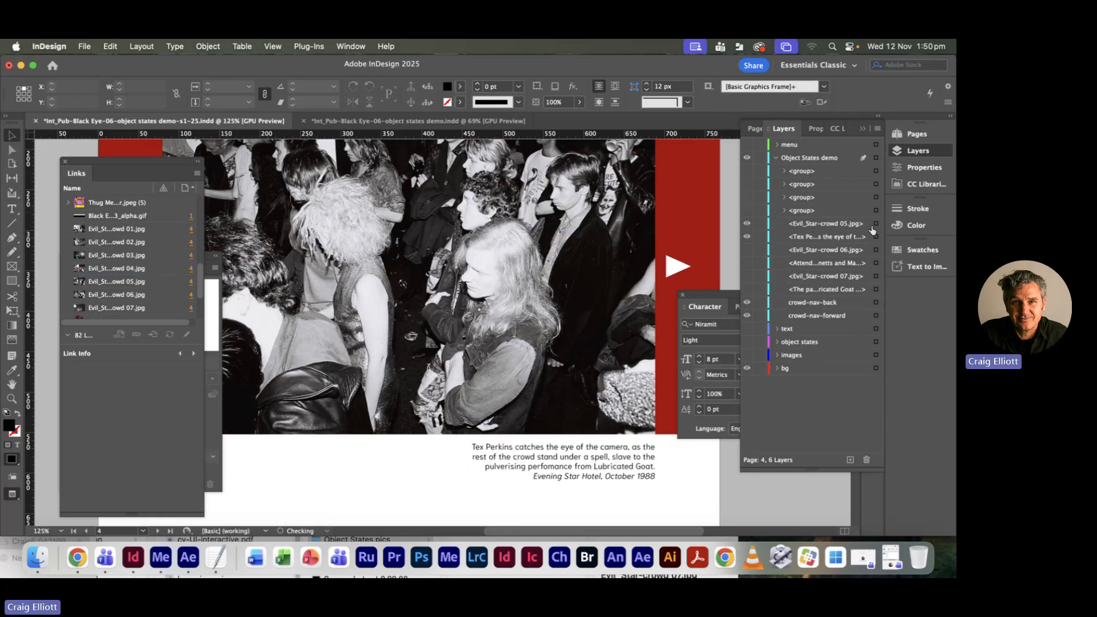
pyautogui.click(876, 223)
pyautogui.keyDown('shift'); pyautogui.click(876, 237); pyautogui.keyUp('shift')
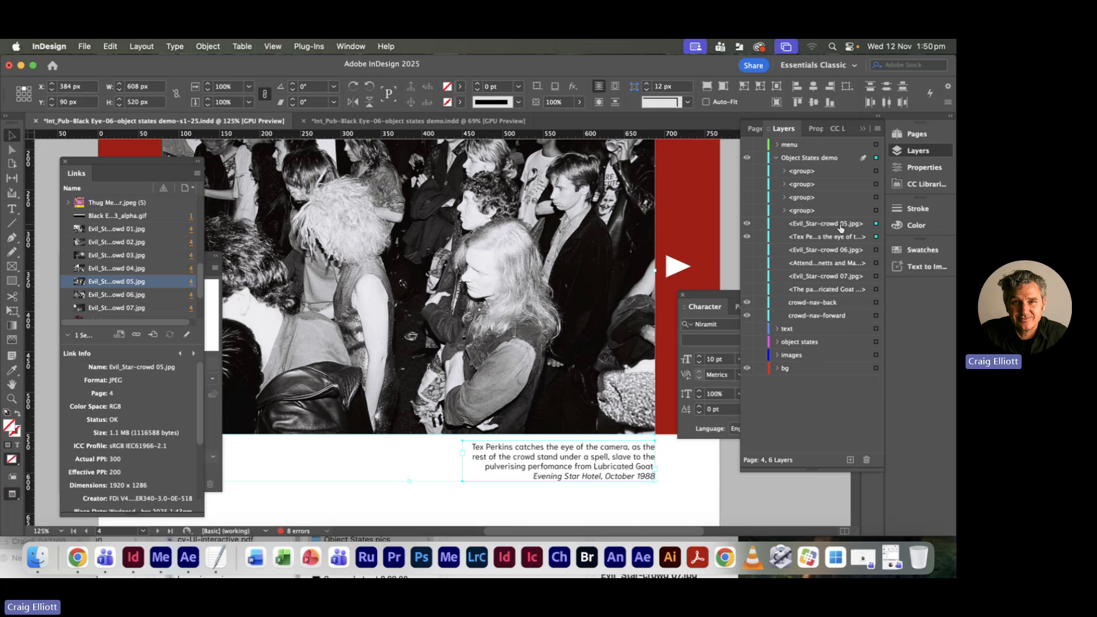
pyautogui.keyDown('shift'); pyautogui.click(842, 238); pyautogui.keyUp('shift')
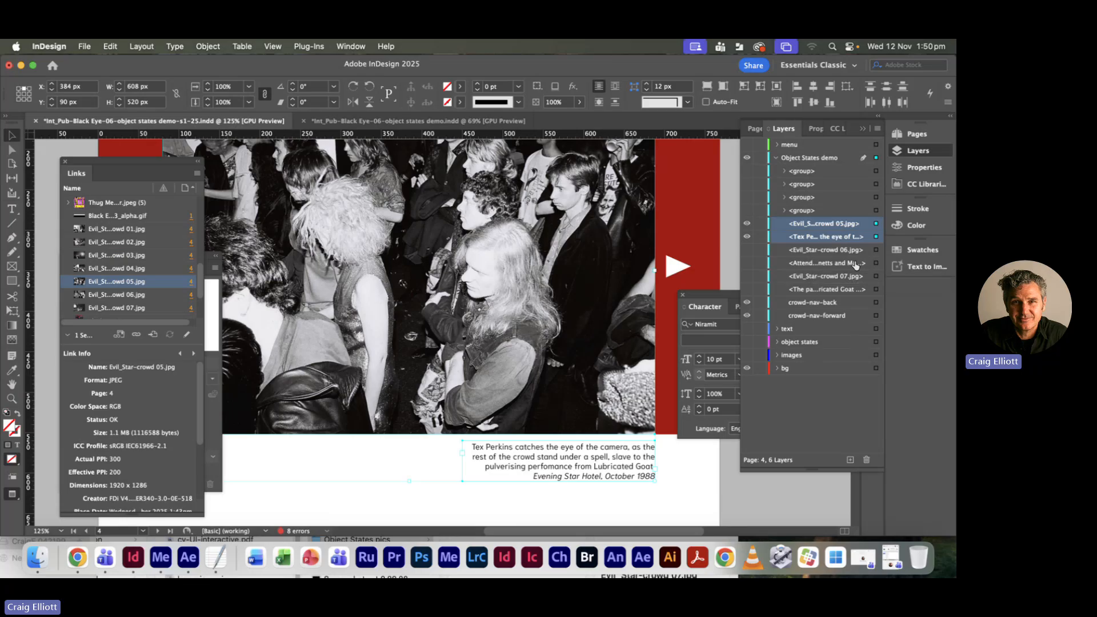
pyautogui.press('super+g')
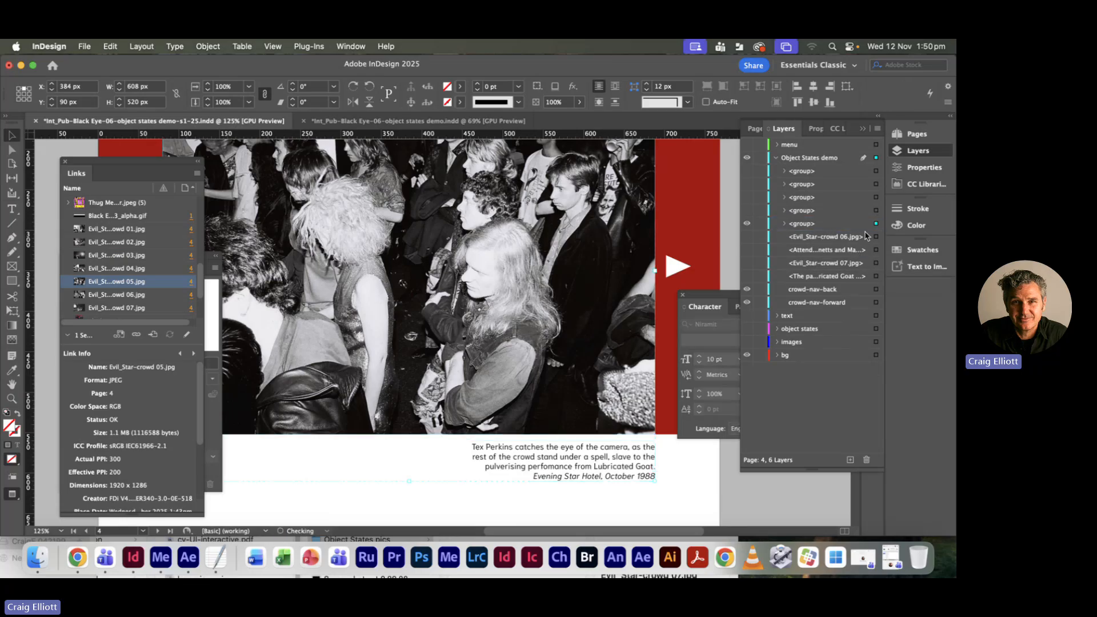
# - Hide the fifth group, show Evil_Star-crowd 06.jpg with its "Attendees" caption, and group the two
pyautogui.click(746, 225)
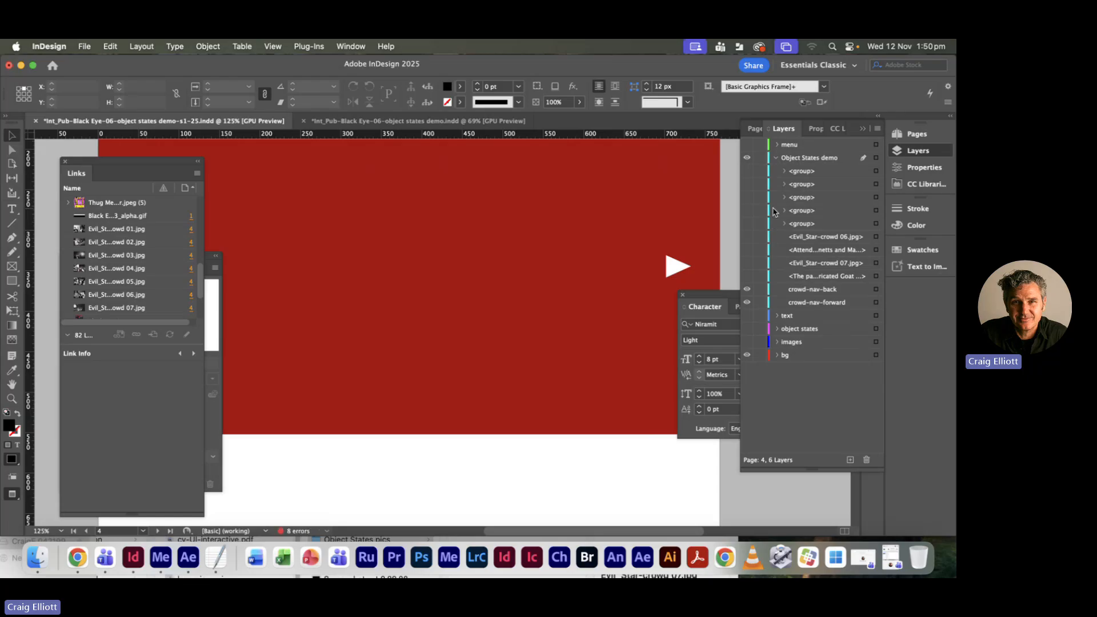
pyautogui.click(747, 236)
pyautogui.click(747, 249)
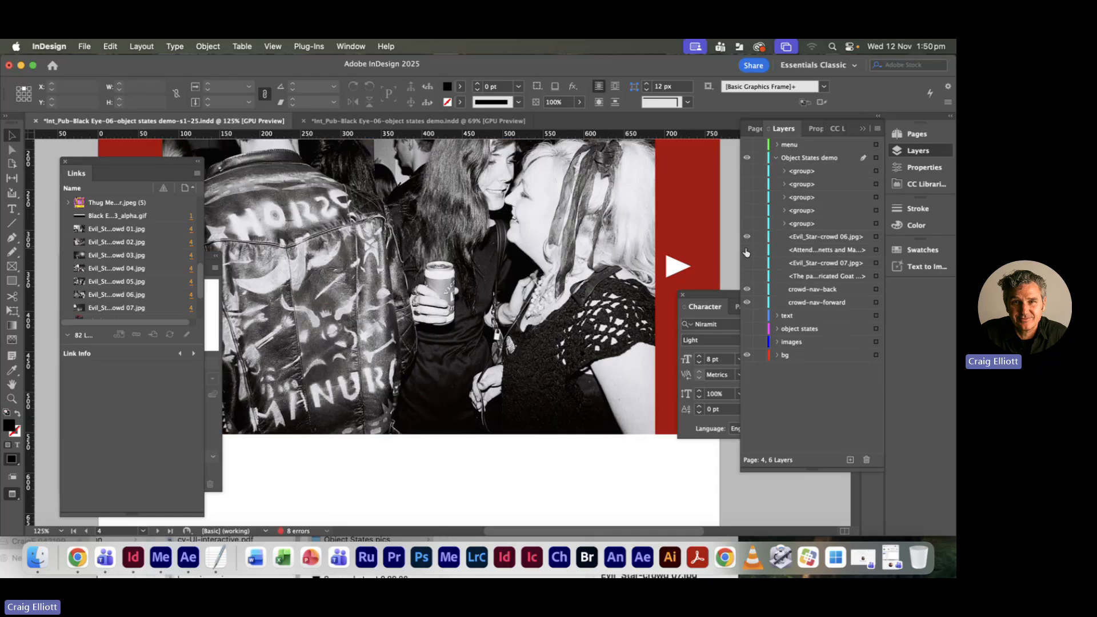
pyautogui.click(876, 237)
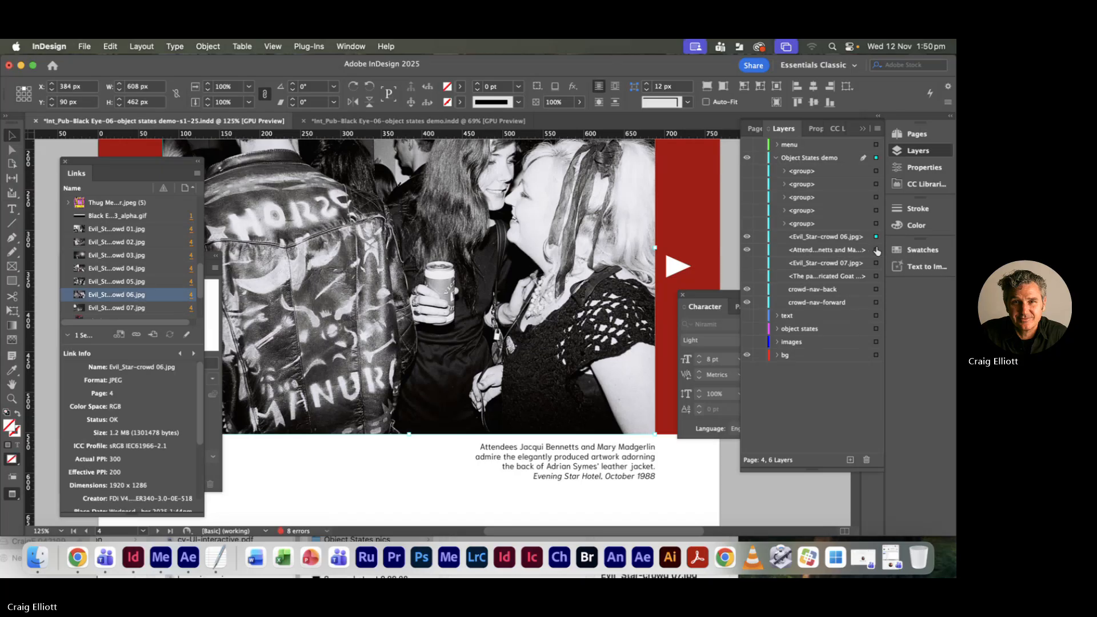
pyautogui.keyDown('shift'); pyautogui.click(876, 249); pyautogui.keyUp('shift')
pyautogui.click(842, 239)
pyautogui.keyDown('shift'); pyautogui.click(841, 252); pyautogui.keyUp('shift')
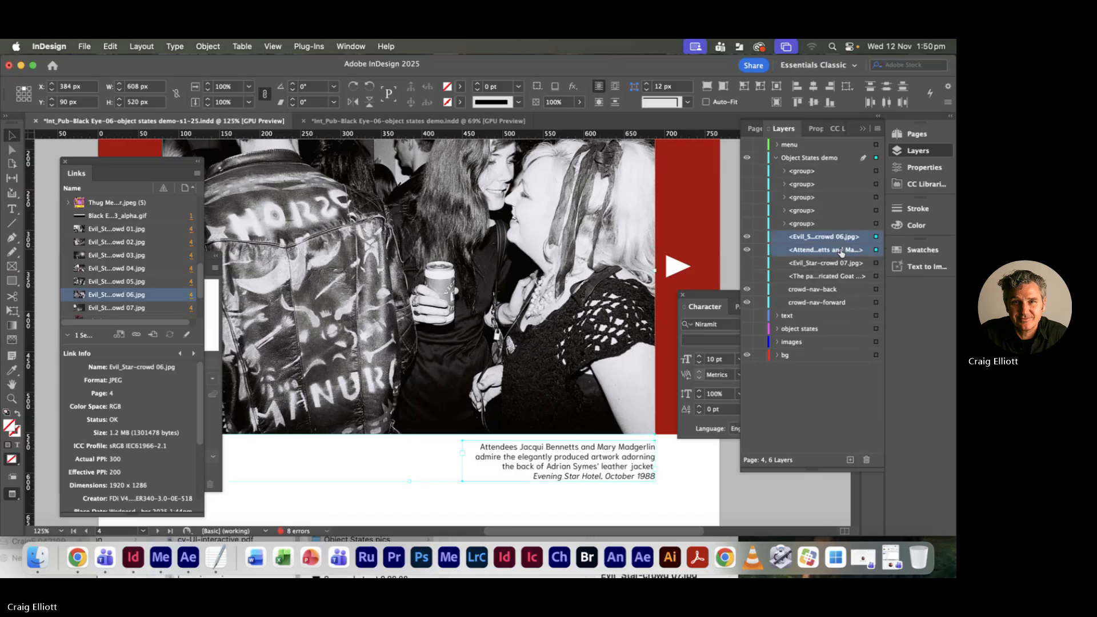
pyautogui.press('super+g')
# - Hide the sixth group, show Evil_Star-crowd 07.jpg with its "The partners of Lubricated Goat" caption, and group the two
pyautogui.click(747, 237)
pyautogui.click(747, 249)
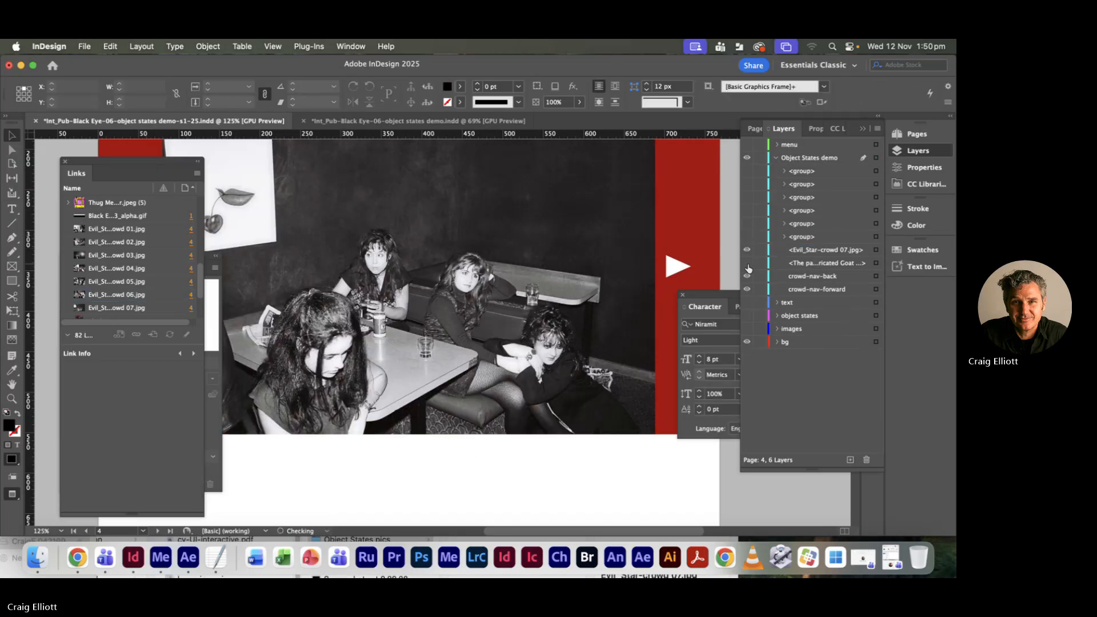
pyautogui.click(747, 263)
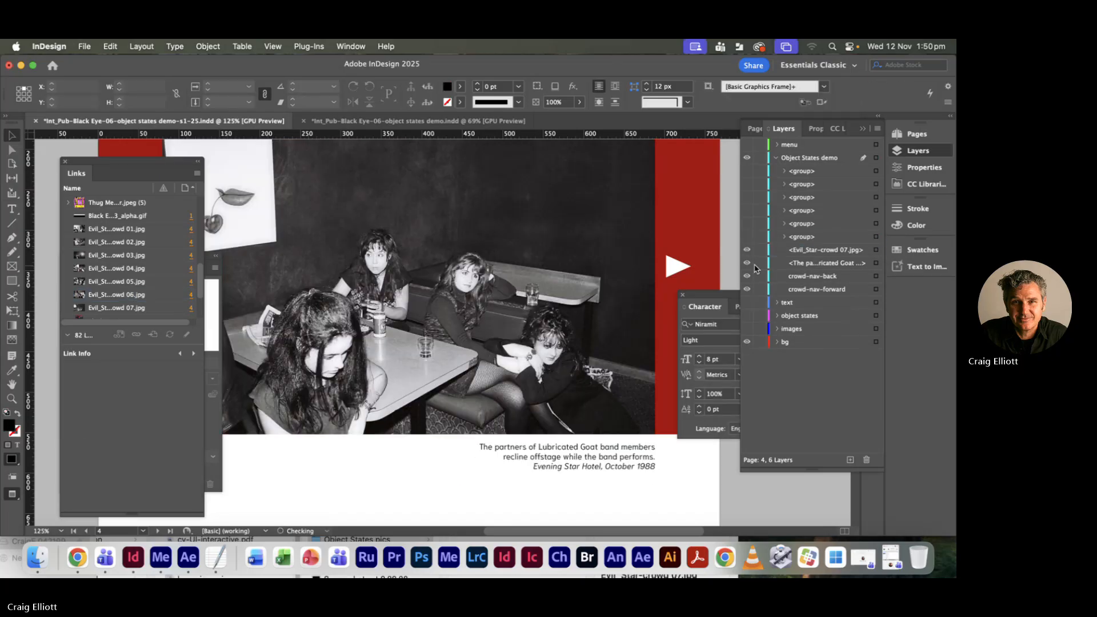
pyautogui.click(875, 251)
pyautogui.keyDown('shift'); pyautogui.click(875, 263); pyautogui.keyUp('shift')
pyautogui.click(841, 263)
pyautogui.keyDown('shift'); pyautogui.click(837, 253); pyautogui.keyUp('shift')
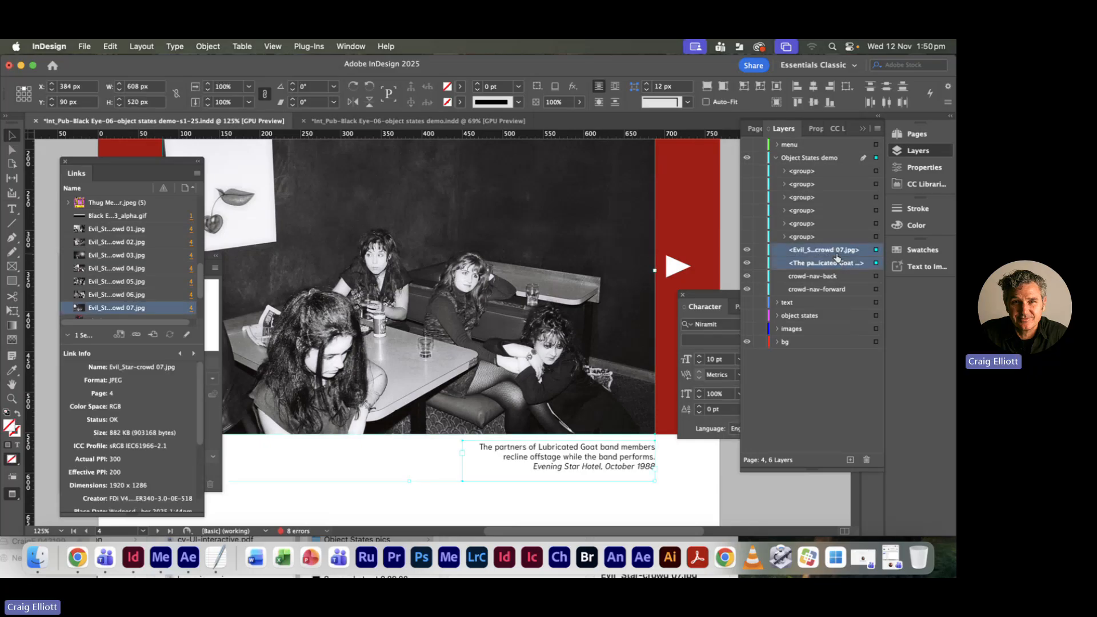
pyautogui.press('super+g')
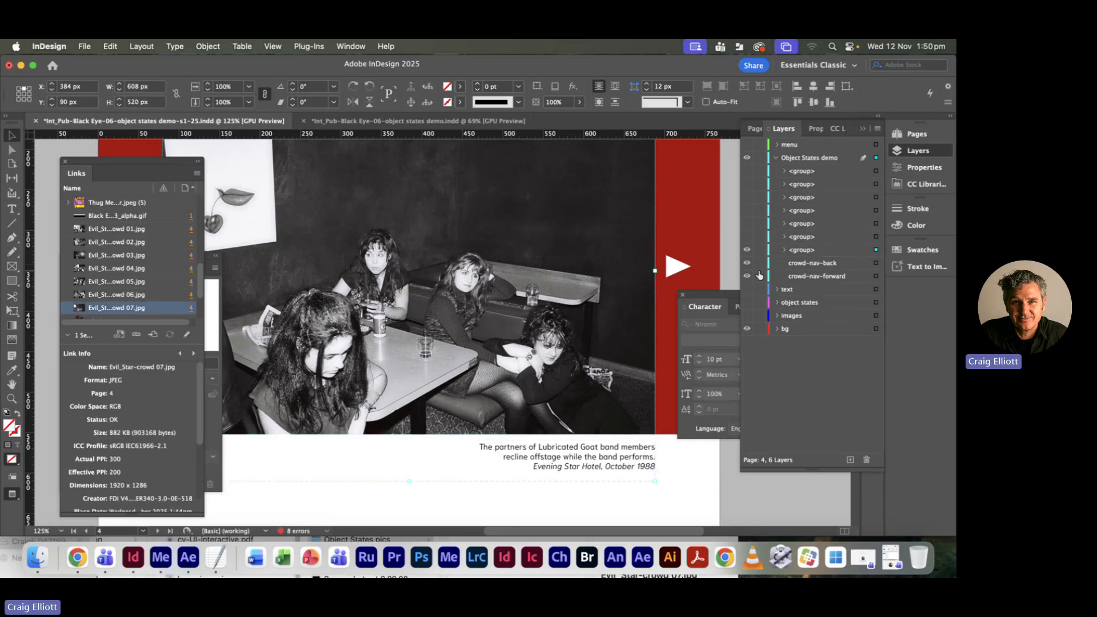
# - Make all the hidden image-and-caption groups in the Object States demo layer visible with the whole photo area in view
pyautogui.press('super+minus')
pyautogui.press('super+minus')
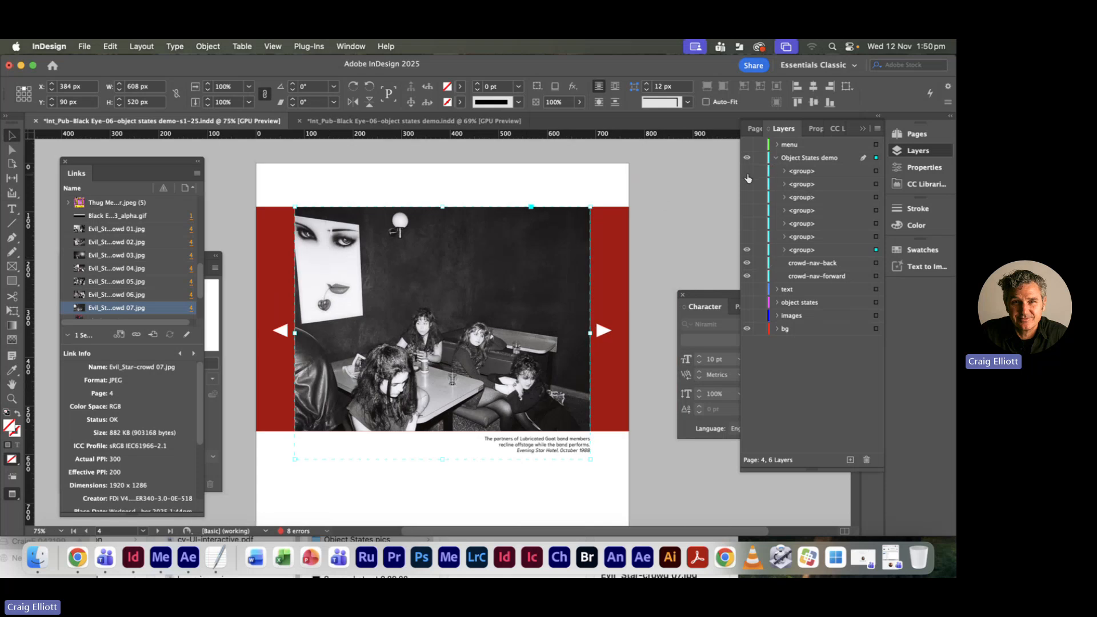
pyautogui.moveTo(748, 179); pyautogui.dragTo(748, 237)
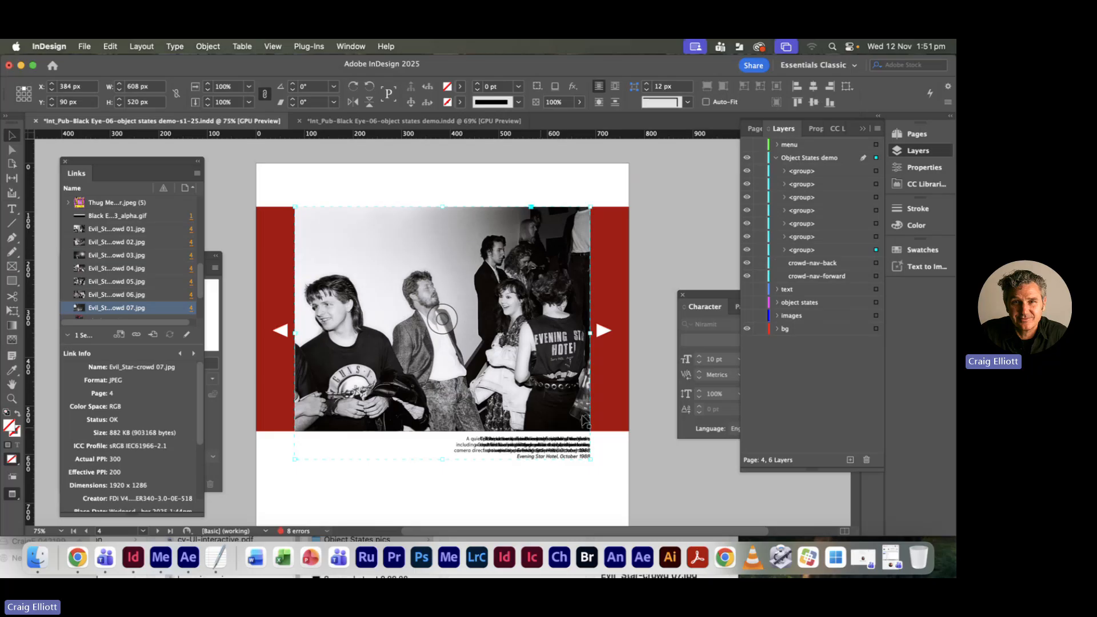
# - Examine the crowd-nav-back and crowd-nav-forward arrows beside the photo and the frame shapes available for making buttons
pyautogui.click(281, 331)
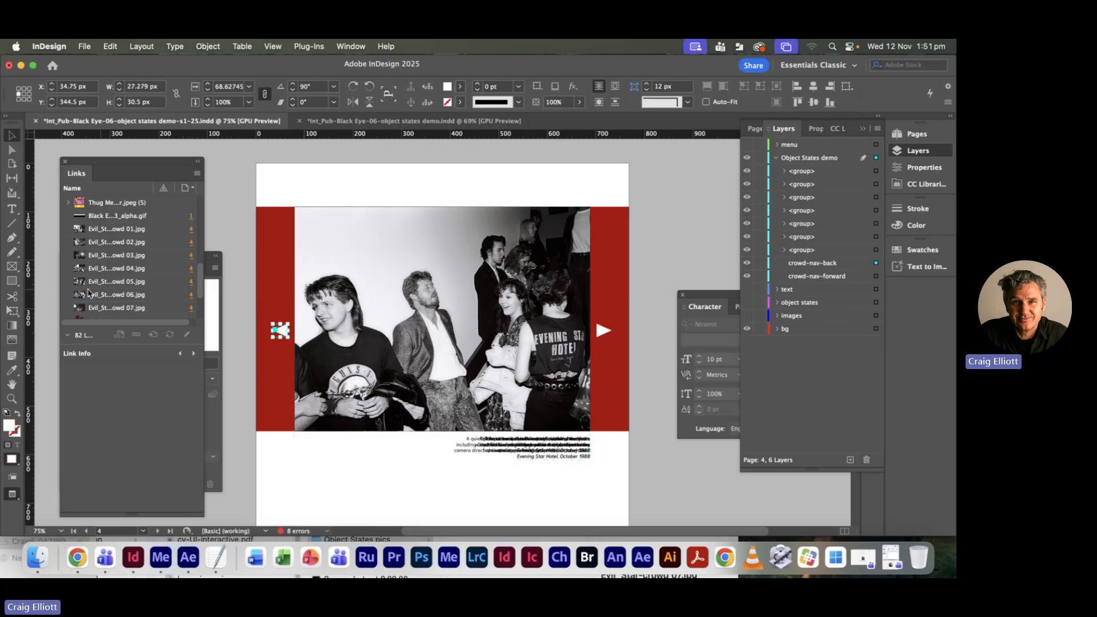
pyautogui.click(11, 266)
pyautogui.click(11, 267)
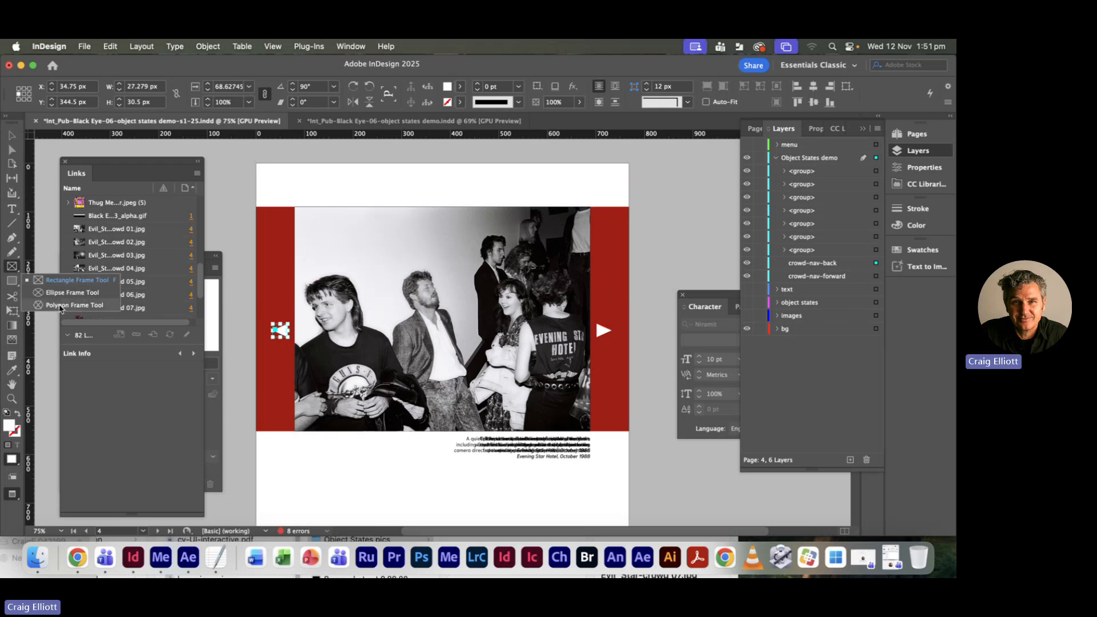
pyautogui.click(10, 267)
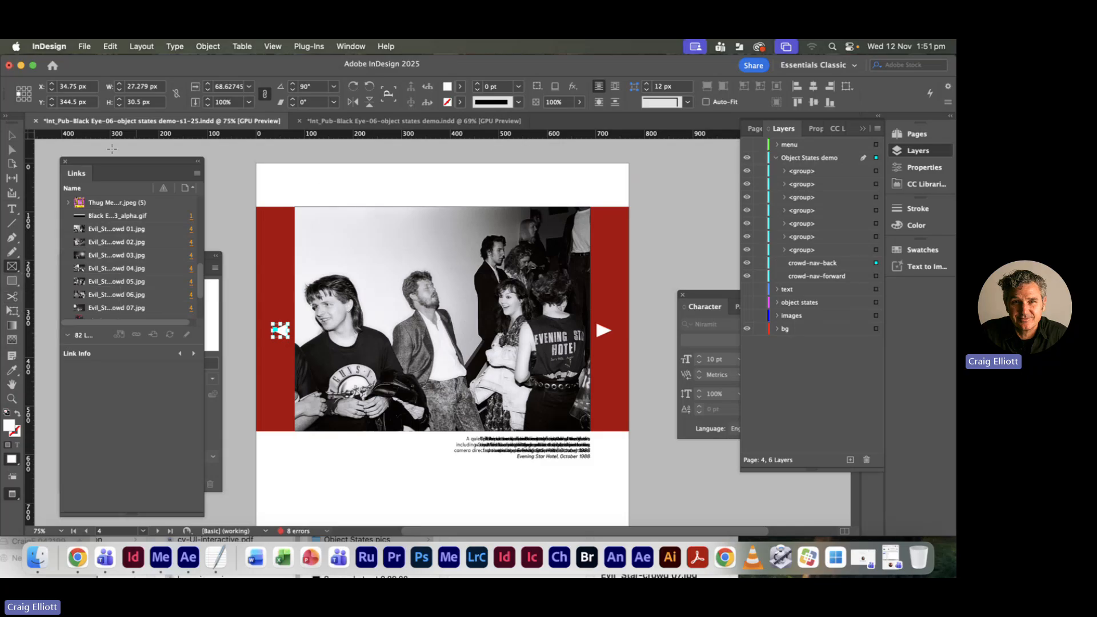
pyautogui.press('v')
pyautogui.click(810, 264)
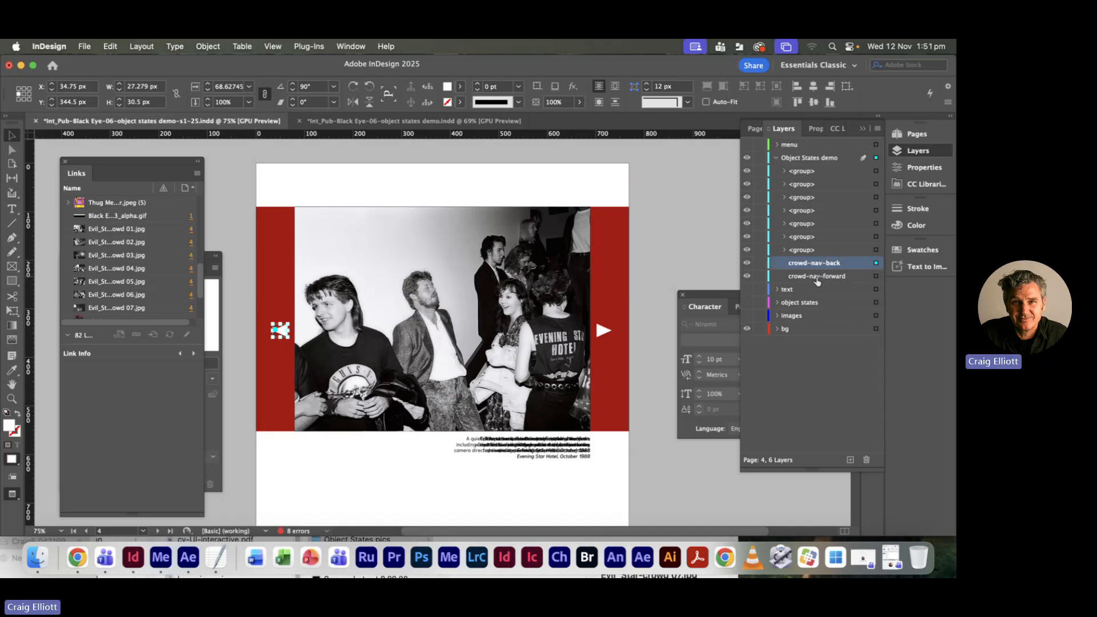
pyautogui.click(875, 277)
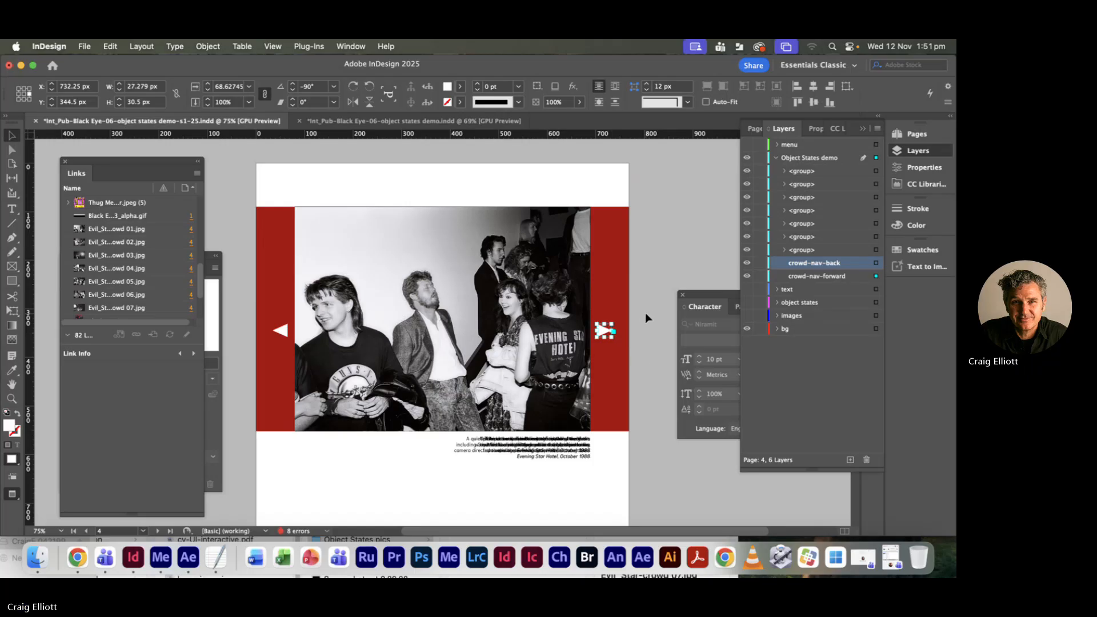
pyautogui.click(657, 455)
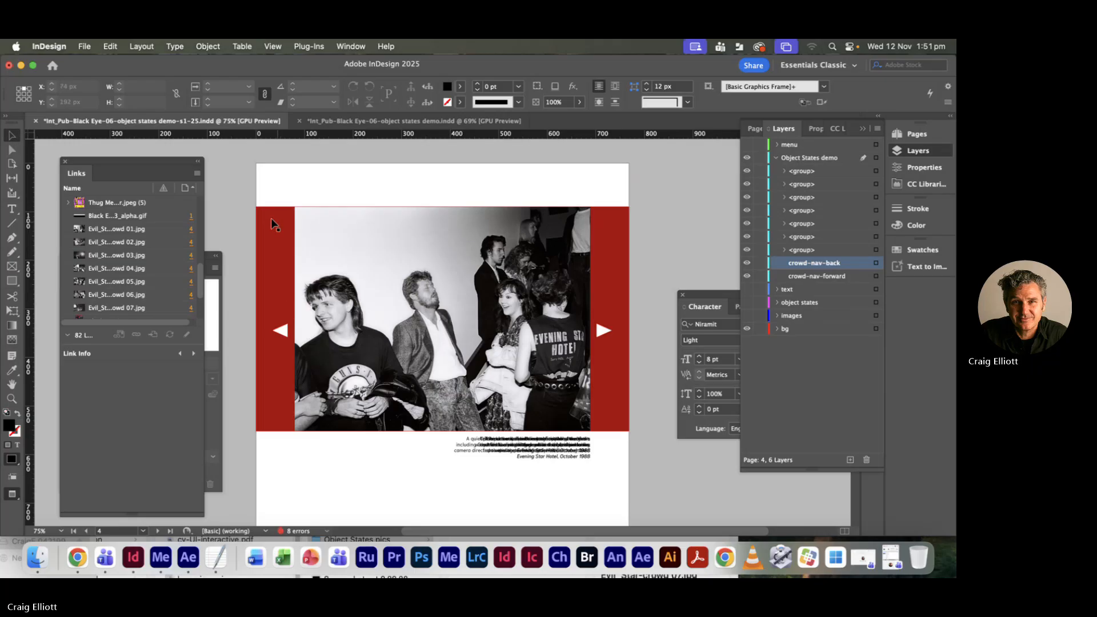
# - Draw a circular frame about 25 px across in the white area below the photo and fill it with Black
pyautogui.click(12, 266)
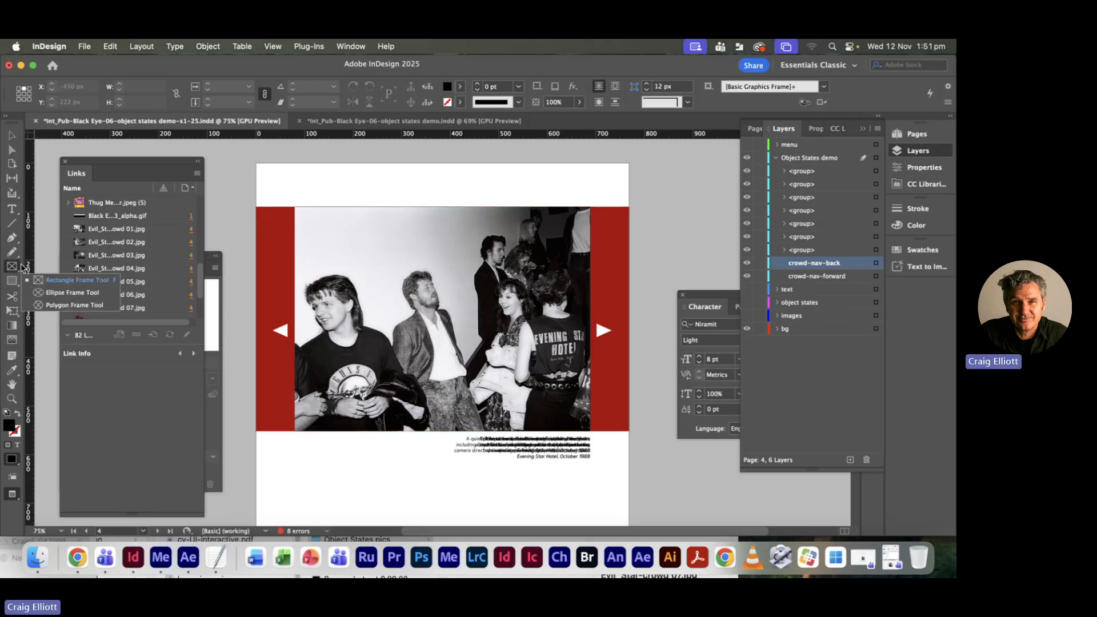
pyautogui.click(67, 293)
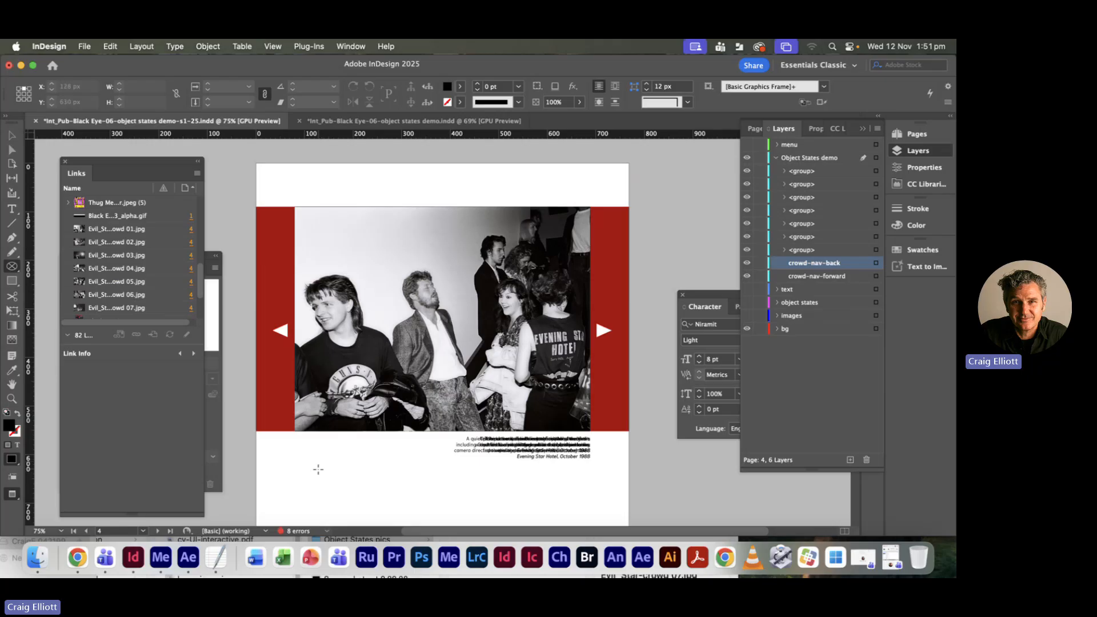
pyautogui.moveTo(315, 468); pyautogui.dragTo(328, 480)
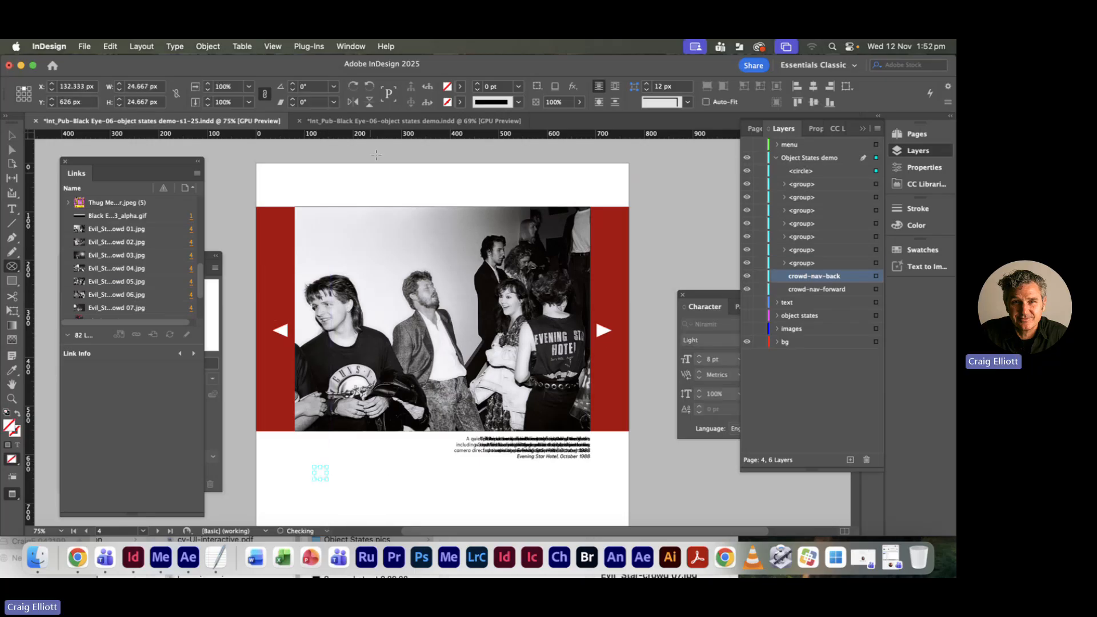
pyautogui.click(461, 87)
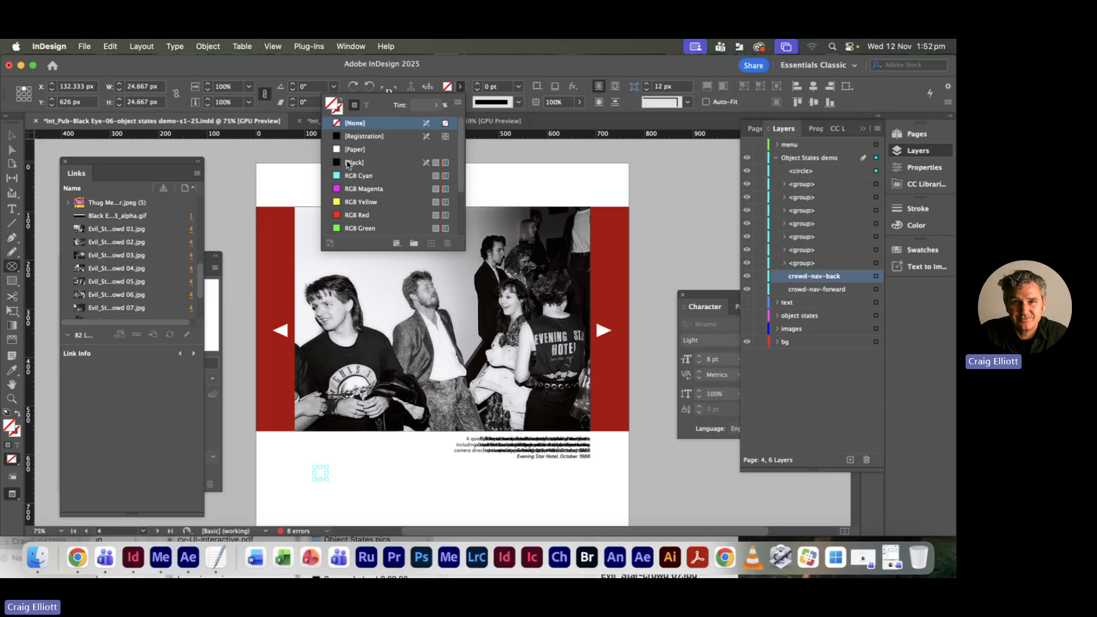
pyautogui.click(349, 163)
pyautogui.press('v')
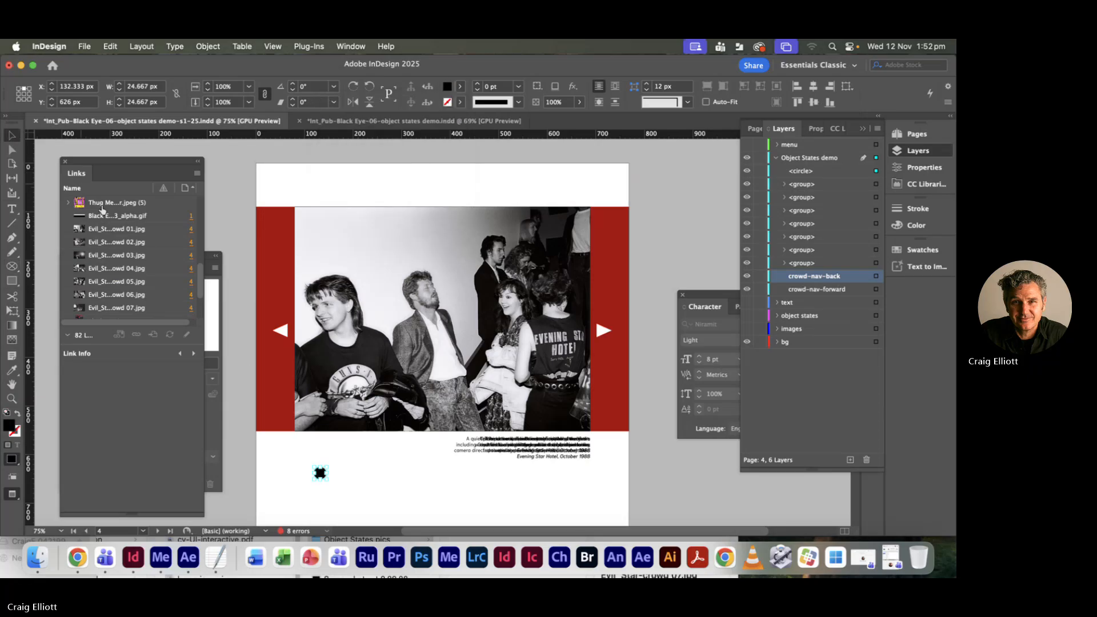
# - Duplicate the black circle into a row of eight and line up the two end circles with the photo's side edges
pyautogui.moveTo(321, 474); pyautogui.dragTo(492, 476)
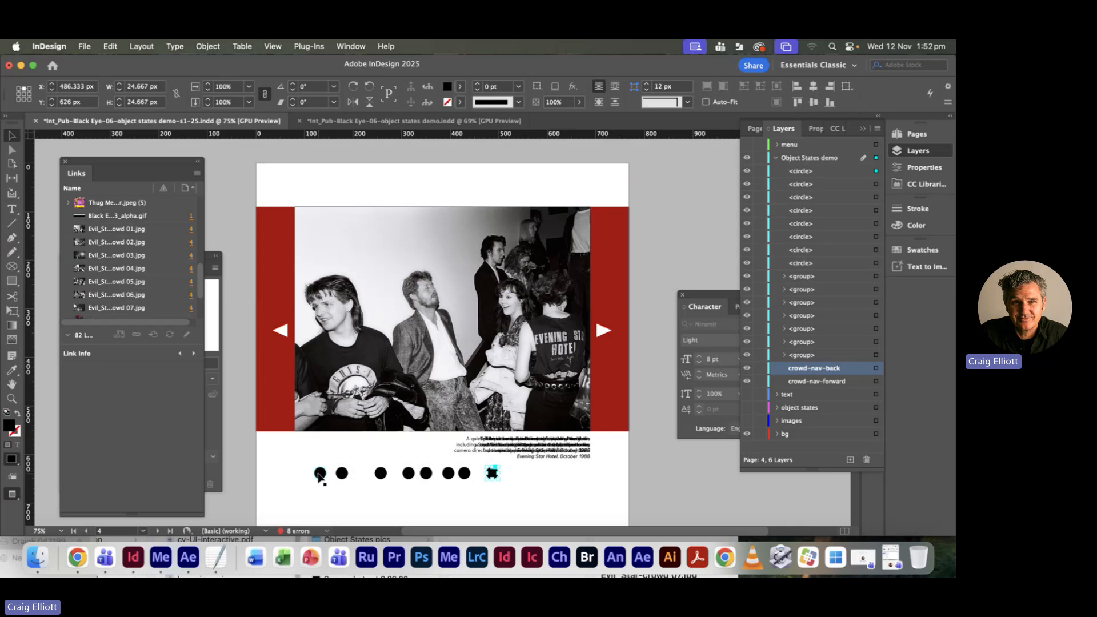
pyautogui.moveTo(319, 476); pyautogui.dragTo(300, 479)
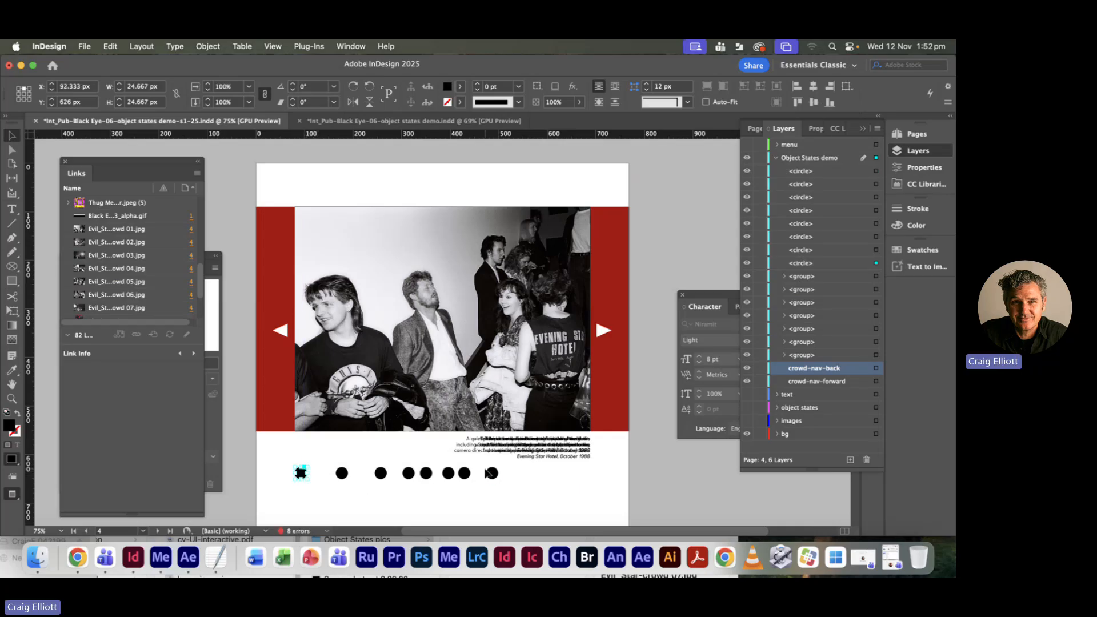
pyautogui.moveTo(489, 474); pyautogui.dragTo(292, 474)
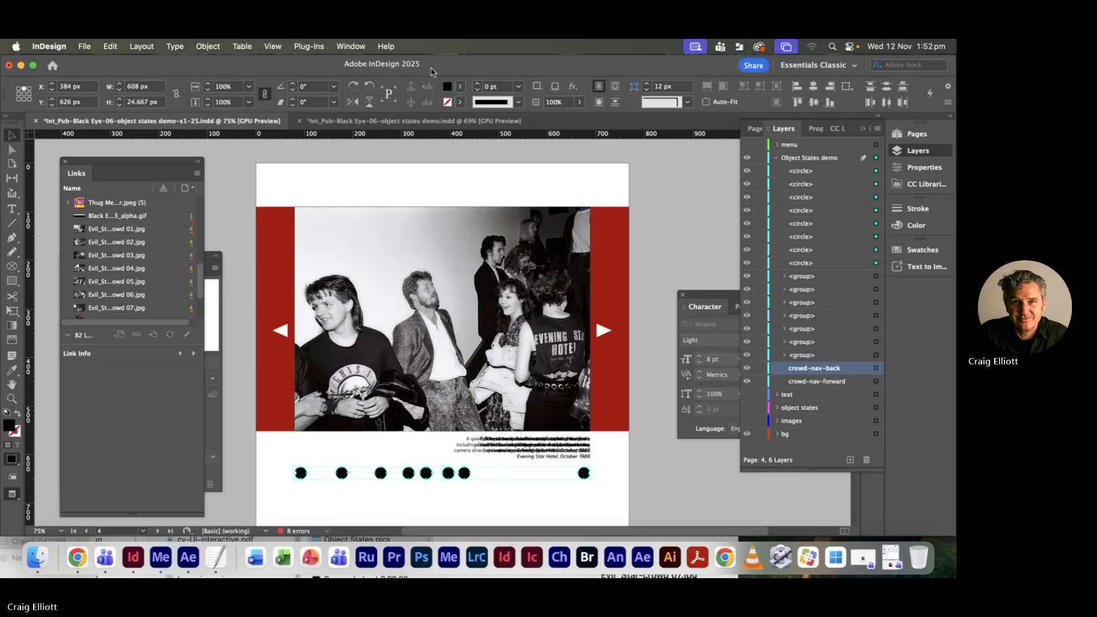
# - Distribute the horizontal spacing evenly across the eight selected circles, then deselect them and close the Align options
pyautogui.click(350, 46)
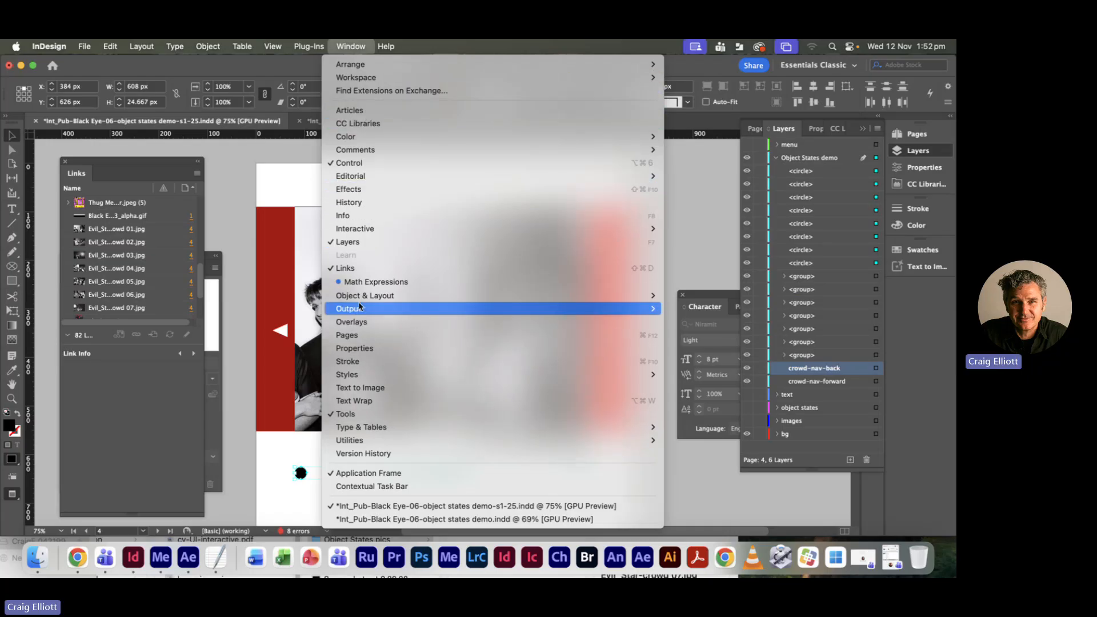
pyautogui.moveTo(360, 302)
pyautogui.click(692, 296)
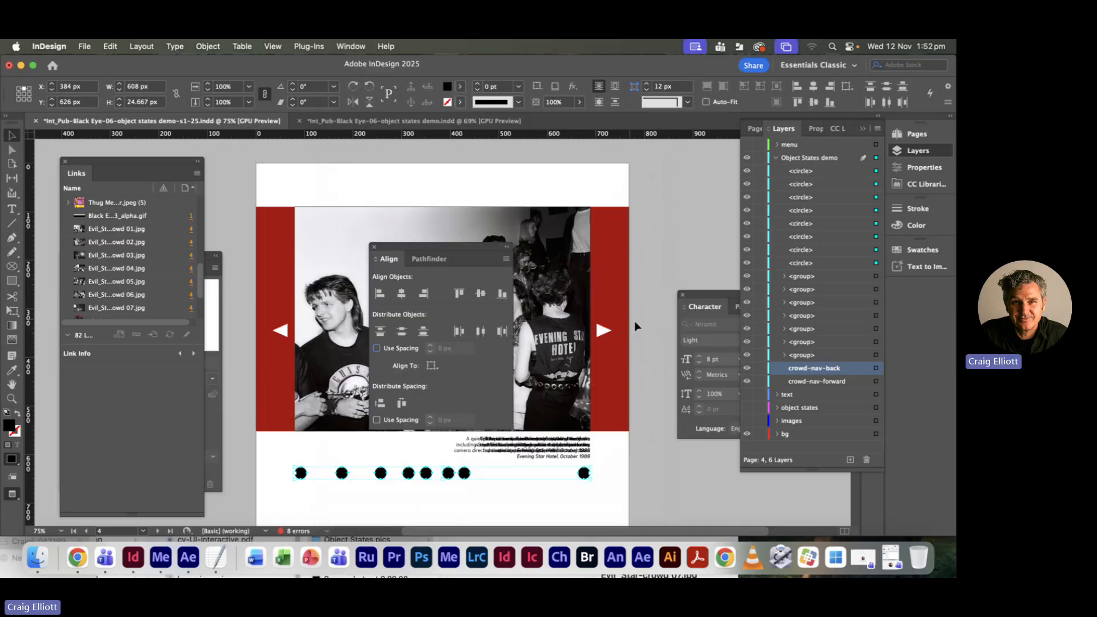
pyautogui.moveTo(412, 251); pyautogui.dragTo(428, 174)
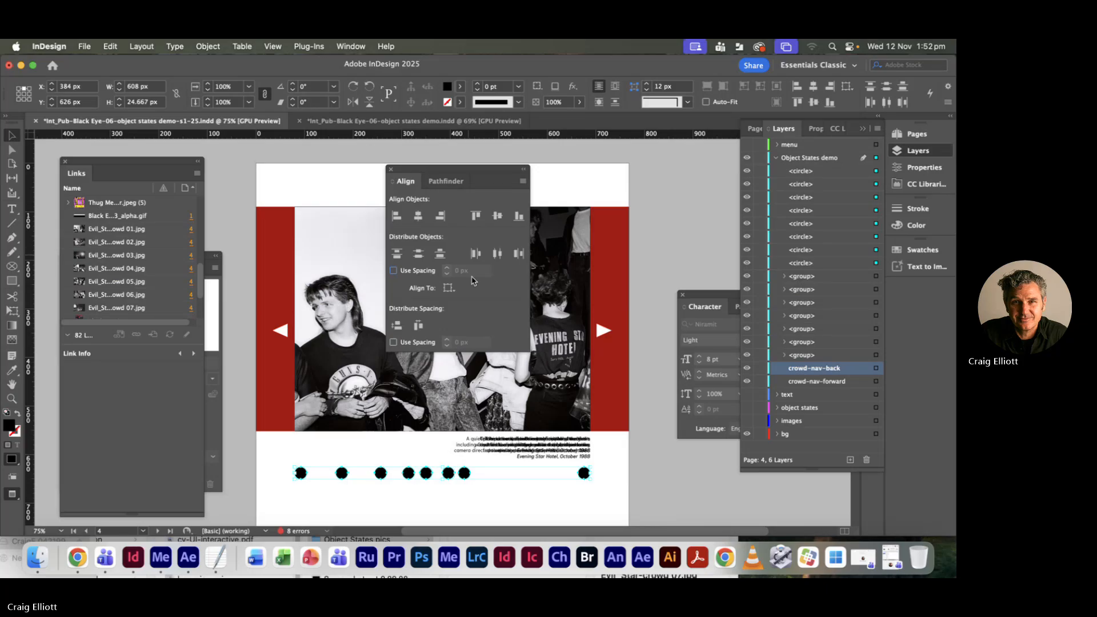
pyautogui.click(418, 326)
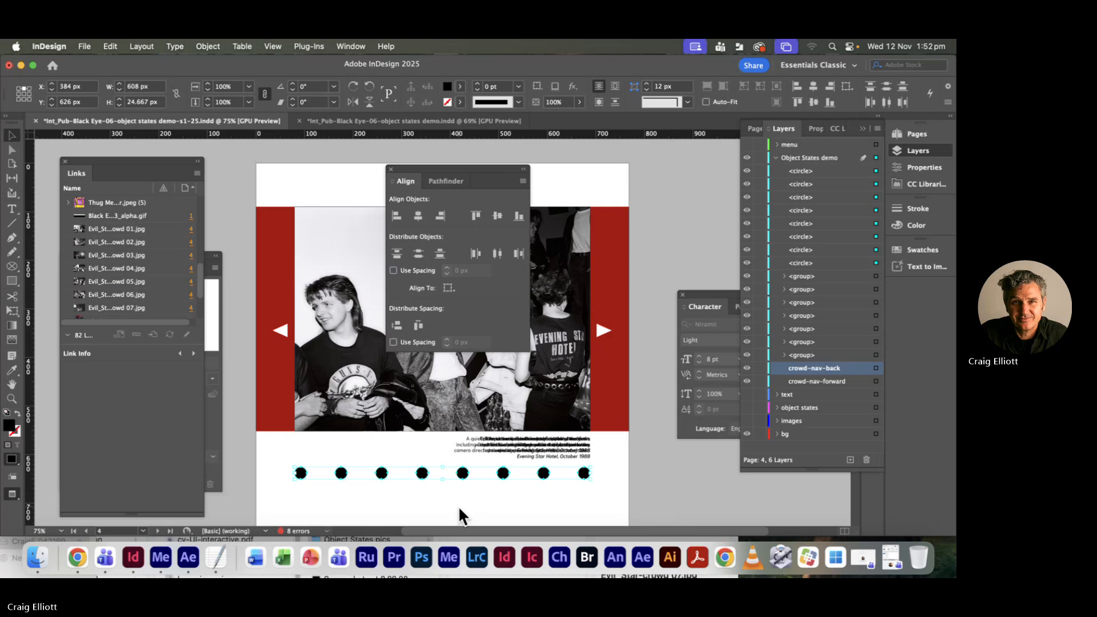
pyautogui.click(480, 508)
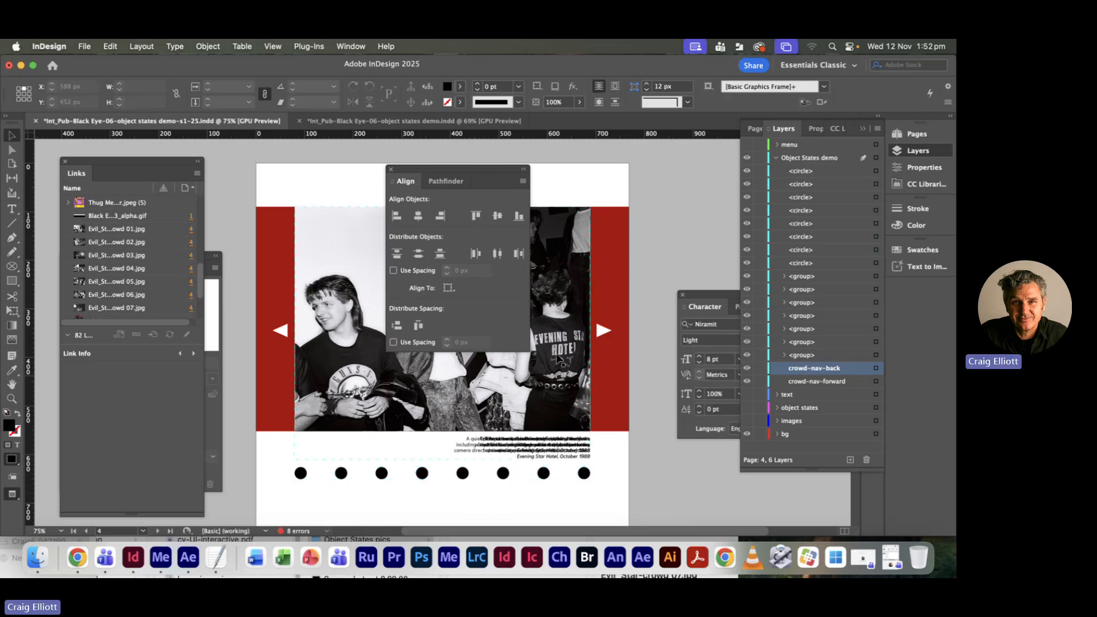
pyautogui.click(391, 170)
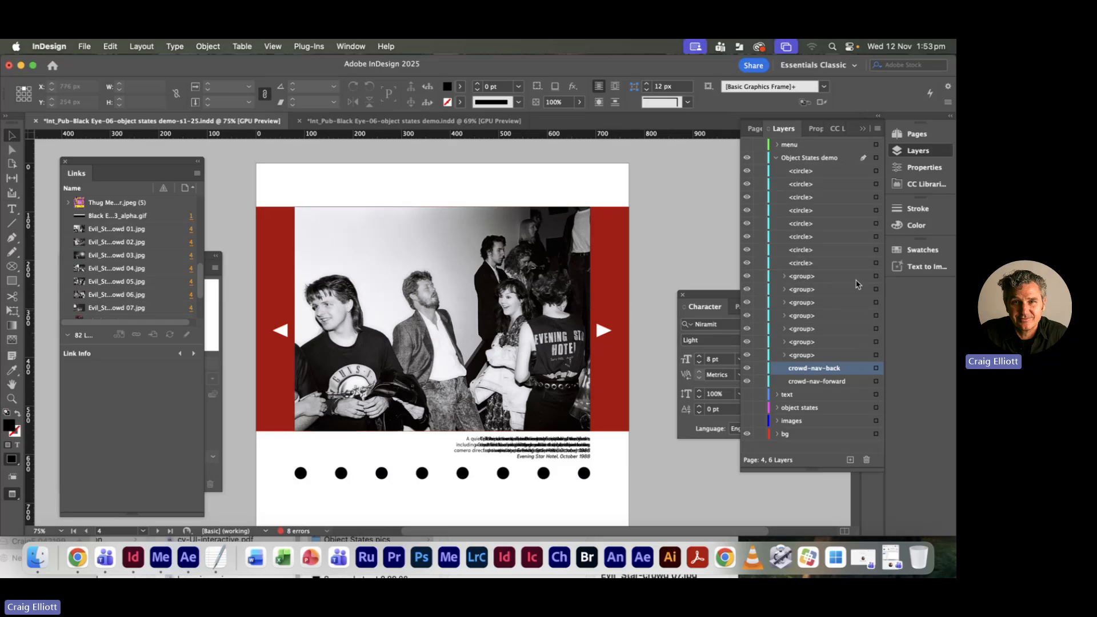
# - Select all seven photo-and-caption groups one by one within the Object States demo layer, and clear the selection
pyautogui.click(875, 276)
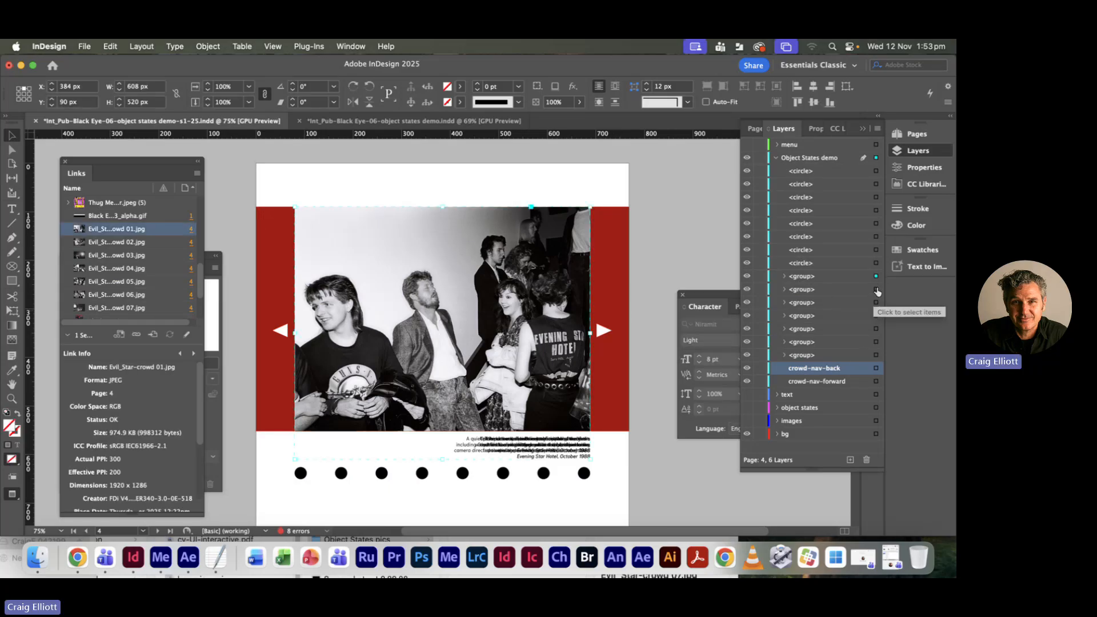
pyautogui.keyDown('shift'); pyautogui.click(877, 302); pyautogui.keyUp('shift')
pyautogui.keyDown('shift'); pyautogui.click(876, 315); pyautogui.keyUp('shift')
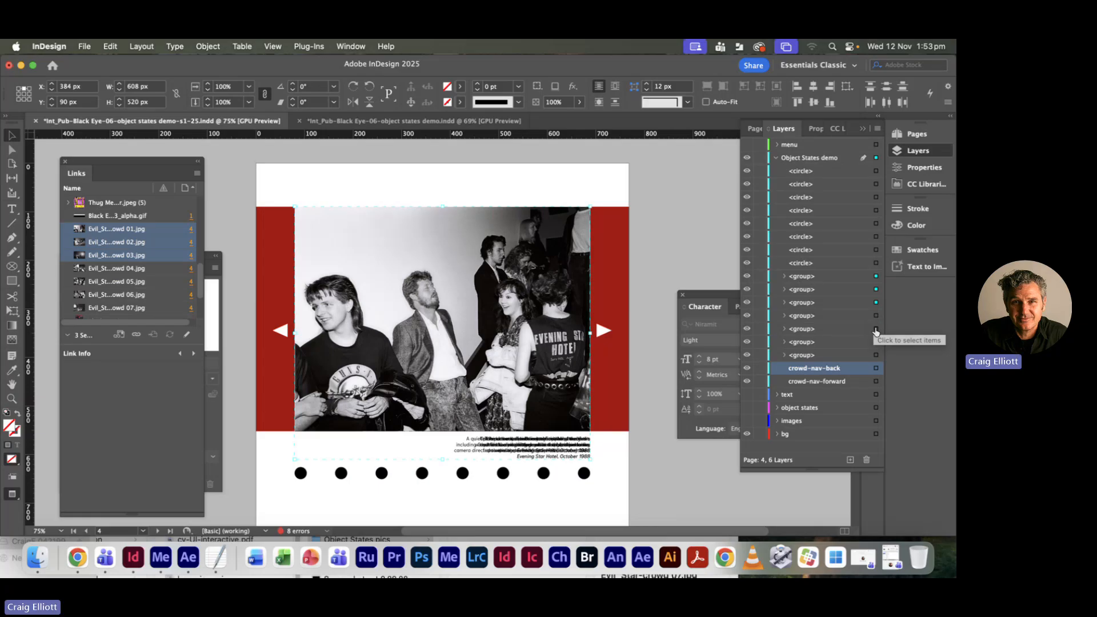
pyautogui.keyDown('shift'); pyautogui.click(876, 329); pyautogui.keyUp('shift')
pyautogui.keyDown('shift'); pyautogui.click(876, 328); pyautogui.keyUp('shift')
pyautogui.keyDown('shift'); pyautogui.click(876, 341); pyautogui.keyUp('shift')
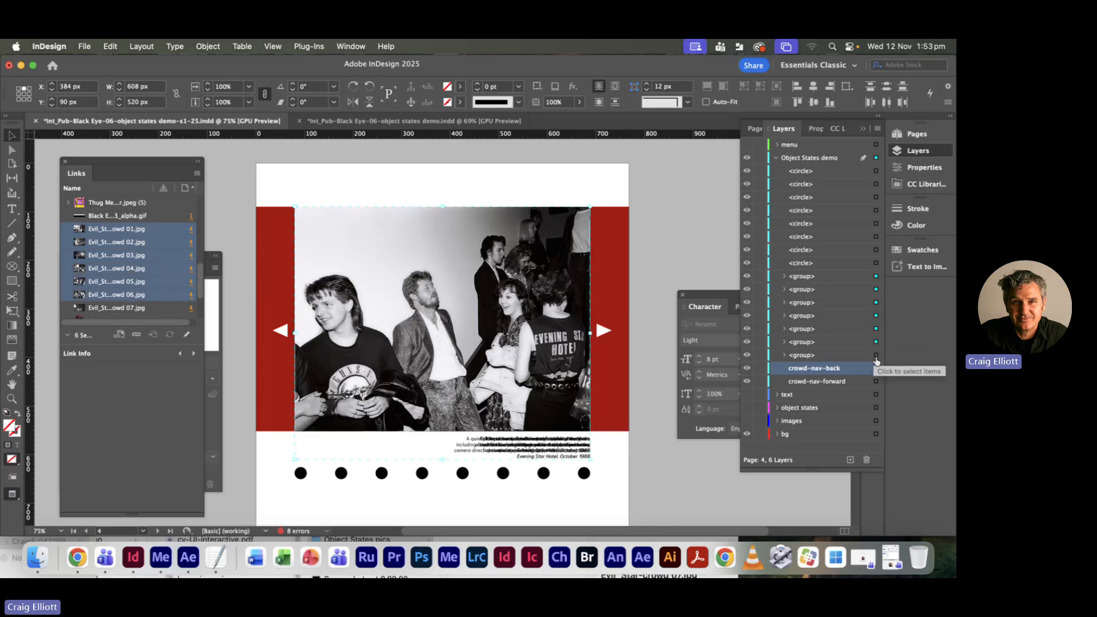
pyautogui.keyDown('shift'); pyautogui.click(849, 356); pyautogui.keyUp('shift')
pyautogui.keyDown('shift'); pyautogui.click(834, 277); pyautogui.keyUp('shift')
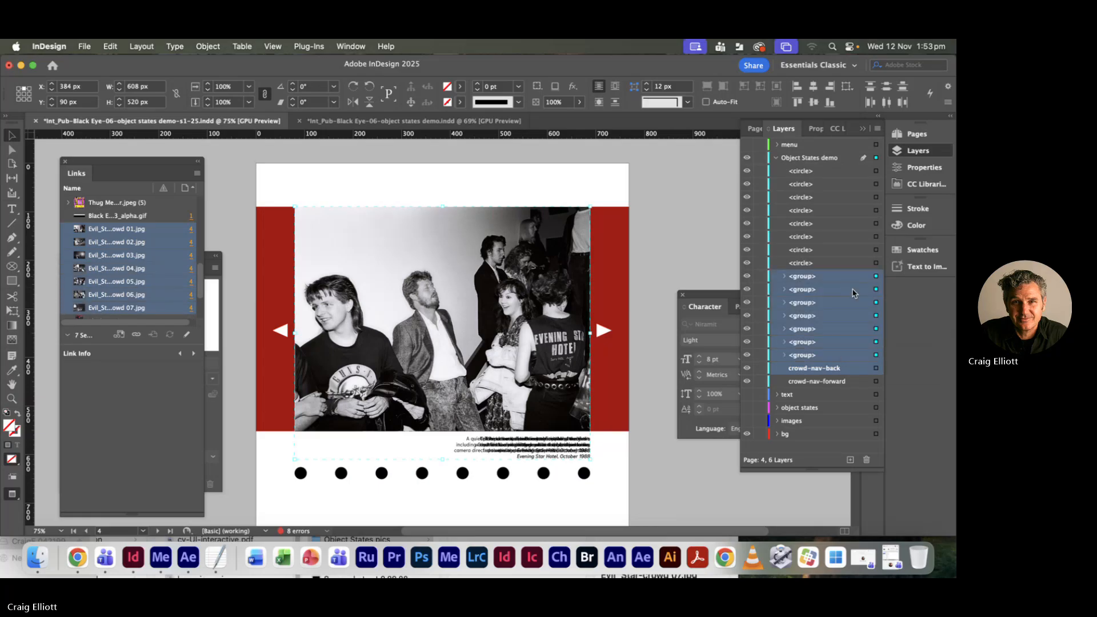
pyautogui.click(687, 468)
# - Try selecting the lowest photo-and-caption groups individually within the Object States demo layer
pyautogui.click(876, 355)
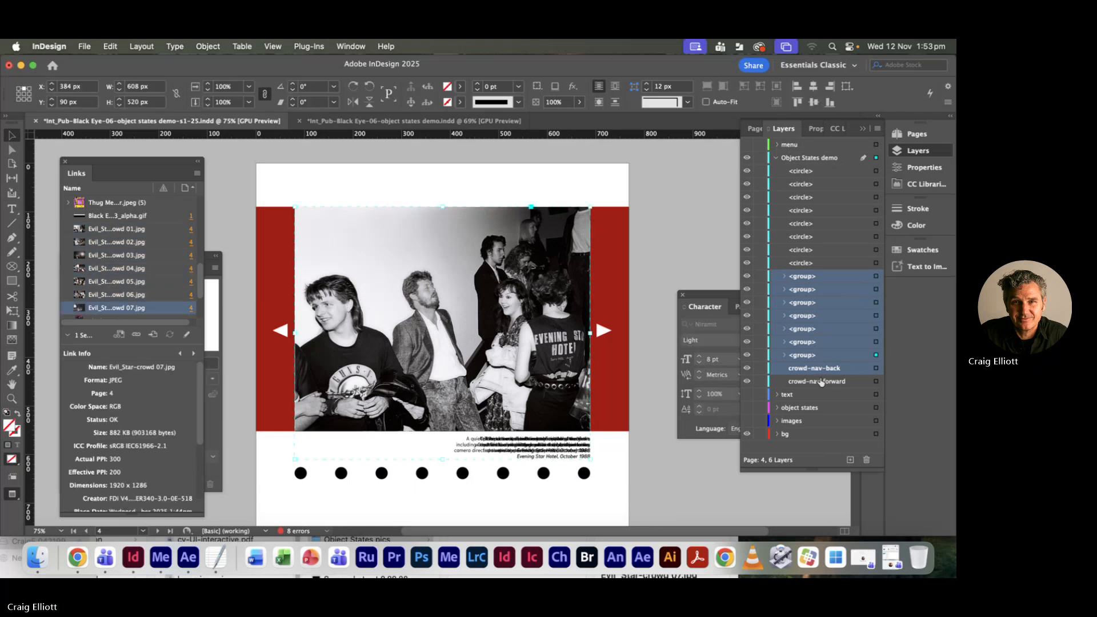
pyautogui.click(664, 266)
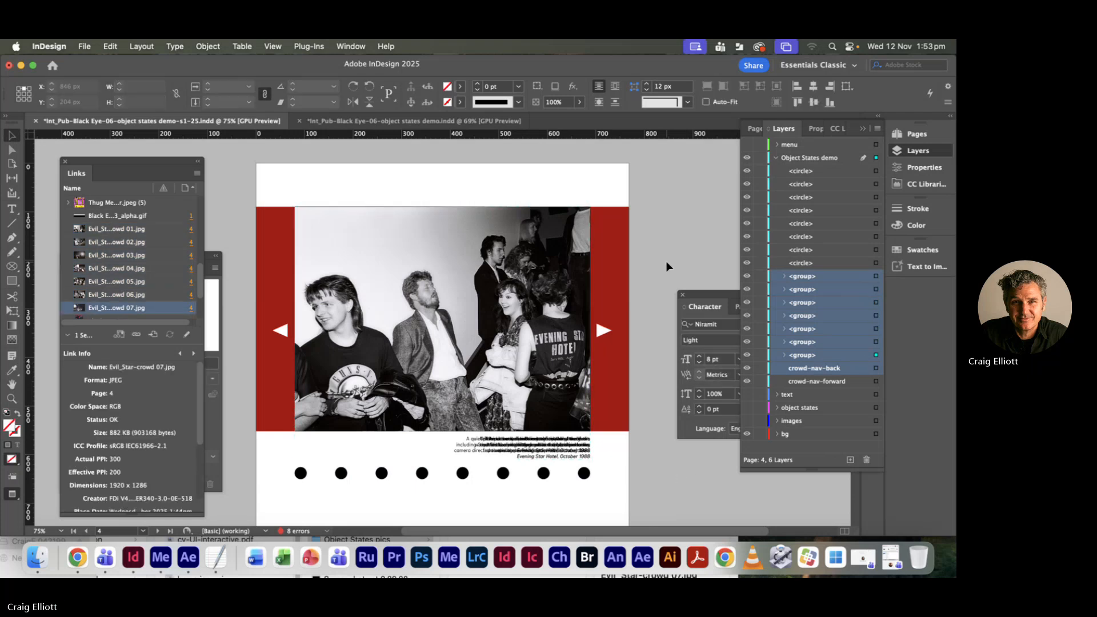
pyautogui.click(794, 238)
pyautogui.click(806, 355)
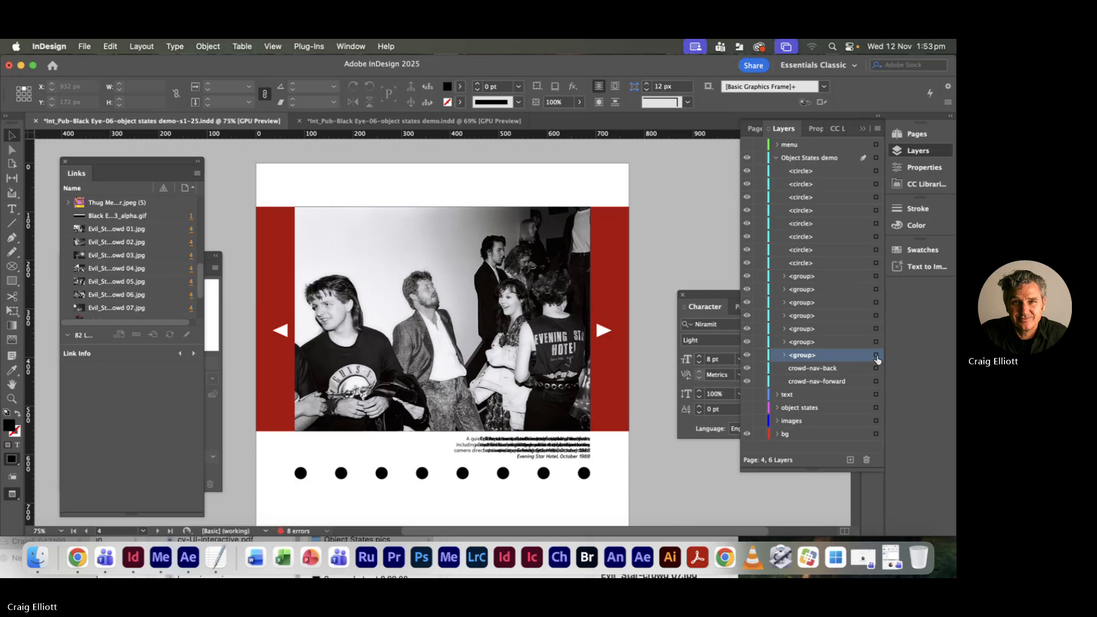
pyautogui.click(876, 356)
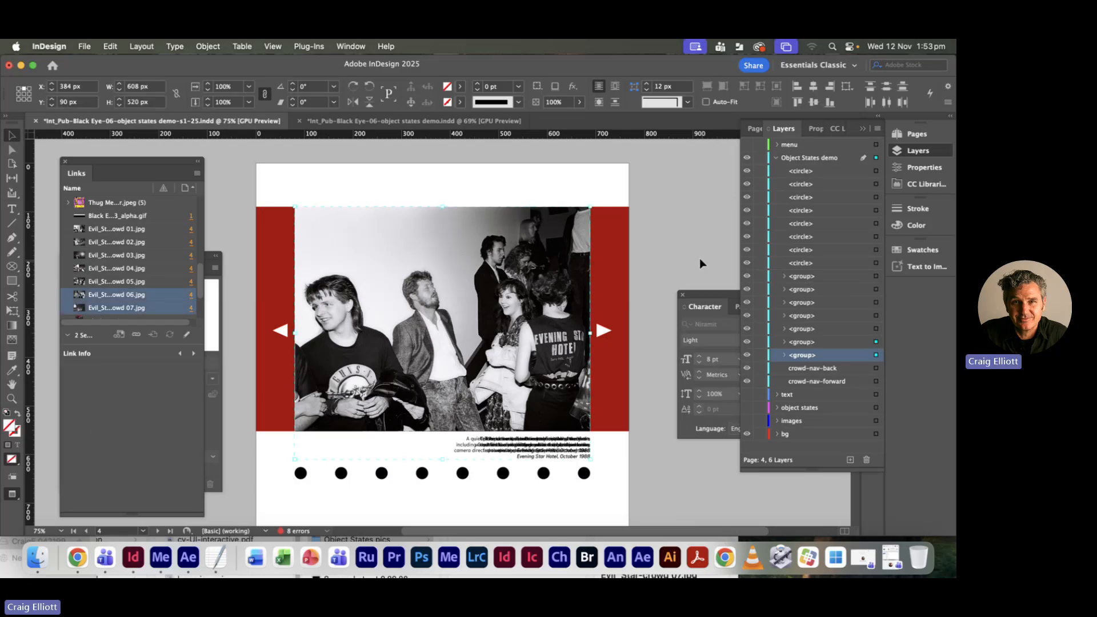
# - Lock the bg layer and select all seven stacked photo-and-caption groups with a marquee over the photo
pyautogui.click(629, 266)
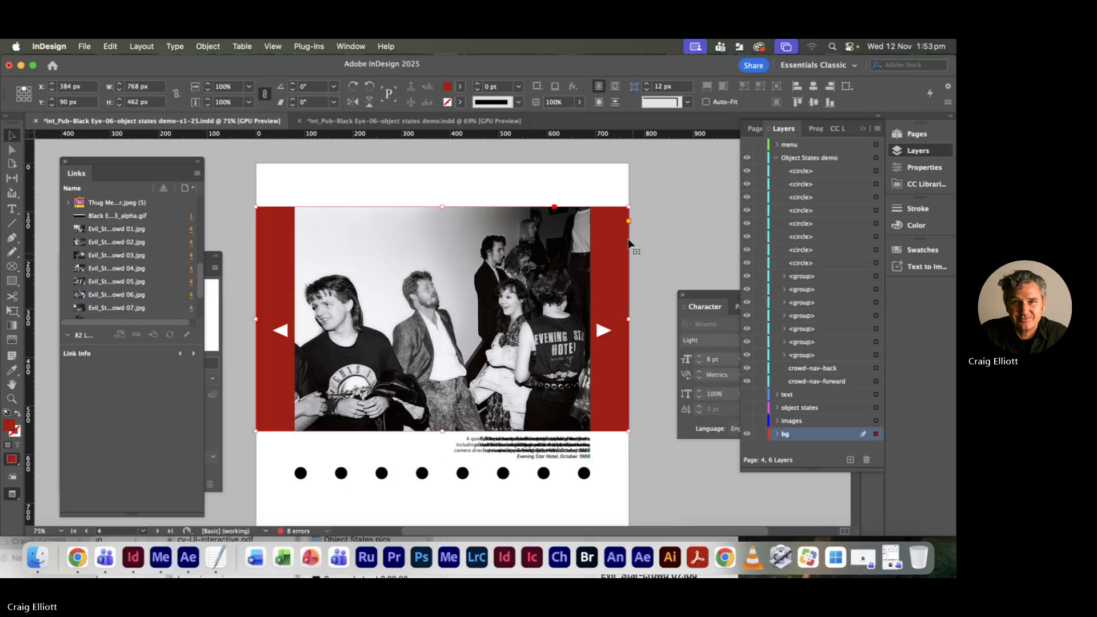
pyautogui.click(760, 434)
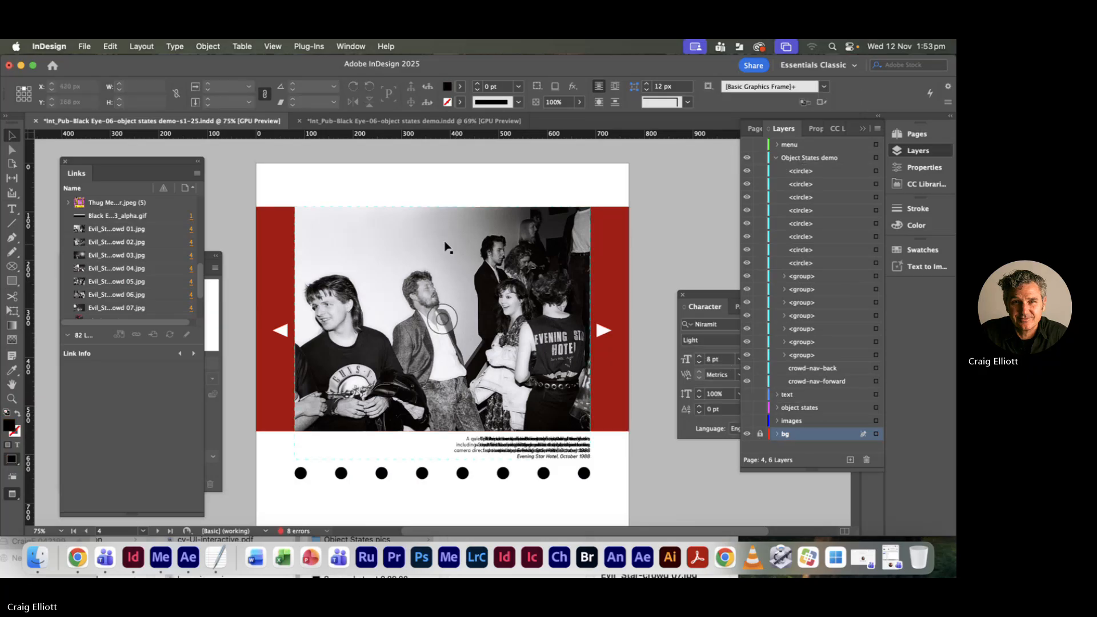
pyautogui.moveTo(351, 194); pyautogui.dragTo(440, 312)
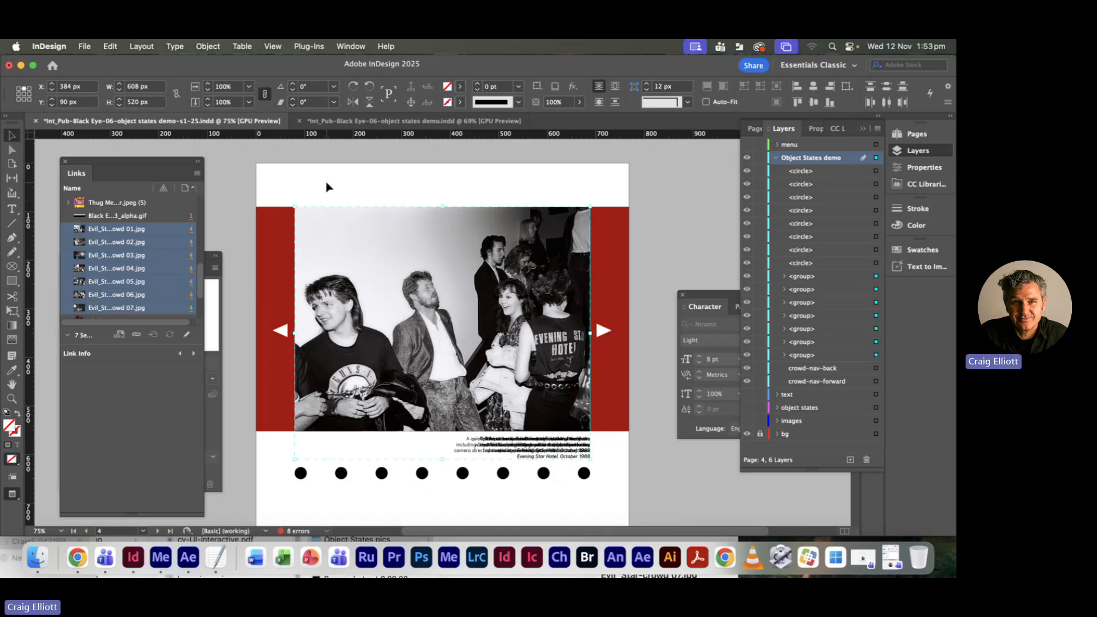
# - Close the Links list and bring up the Object States options, placed in the empty area above the page's red band
pyautogui.moveTo(98, 163); pyautogui.dragTo(619, 160)
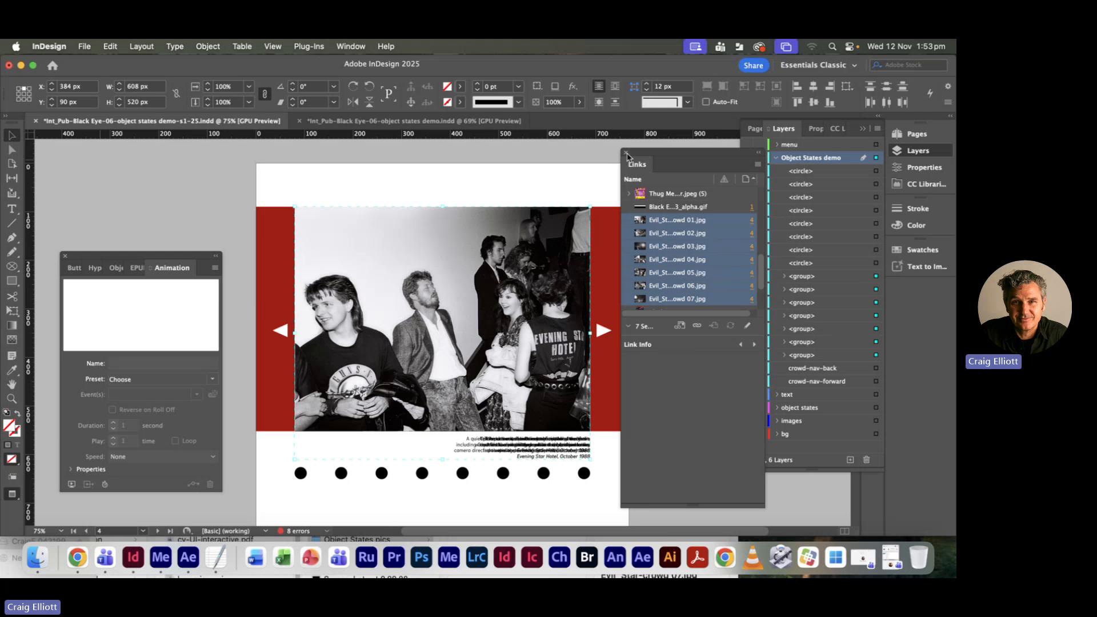
pyautogui.click(625, 153)
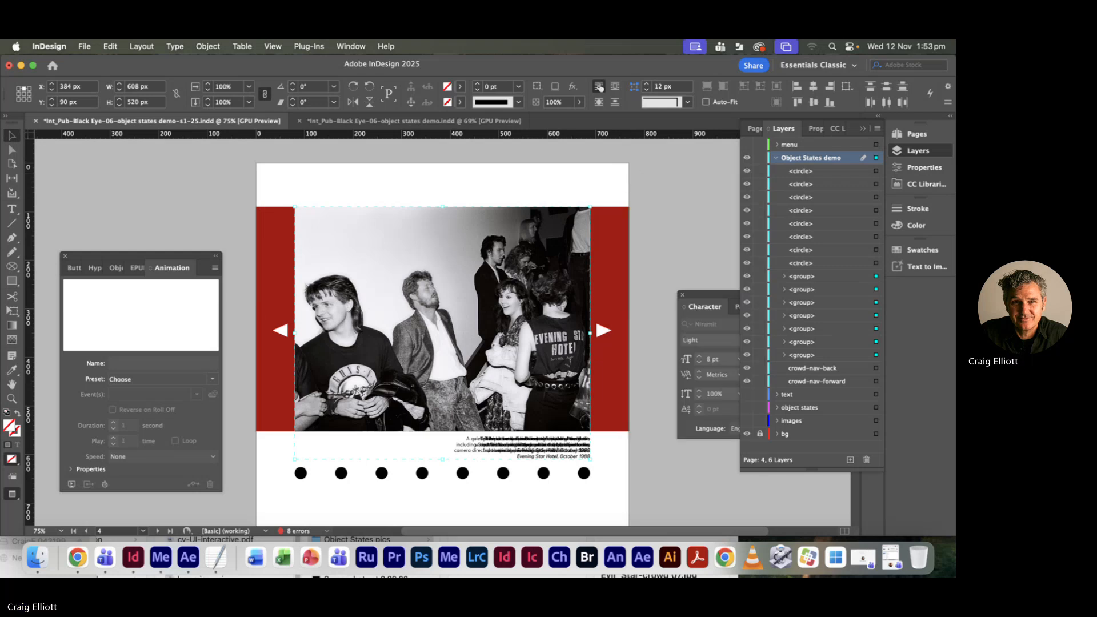
pyautogui.click(351, 46)
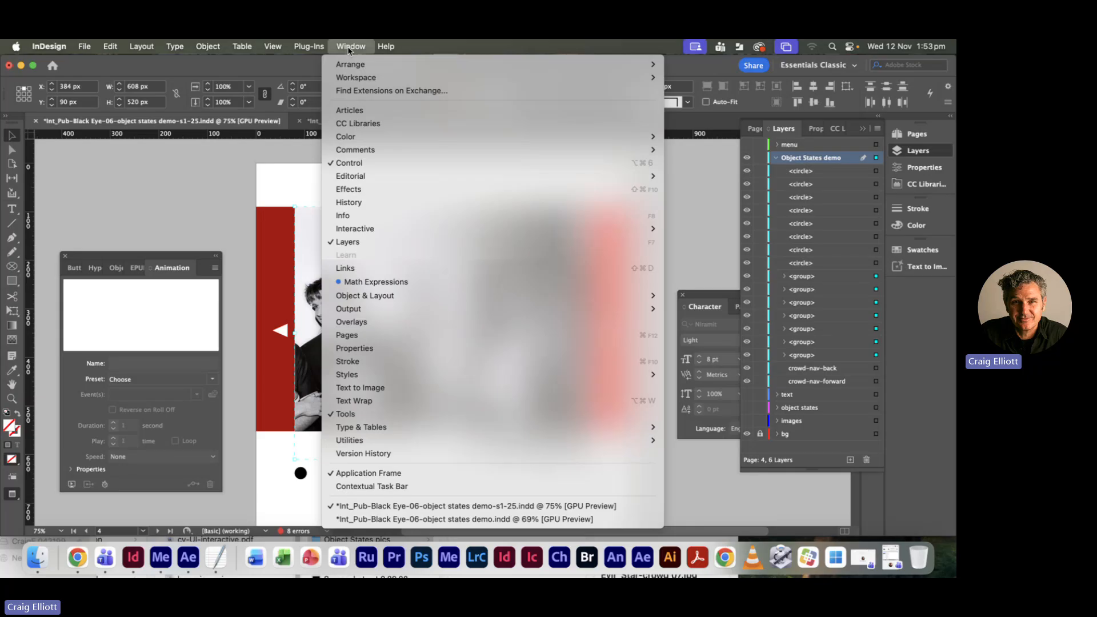
pyautogui.moveTo(640, 229)
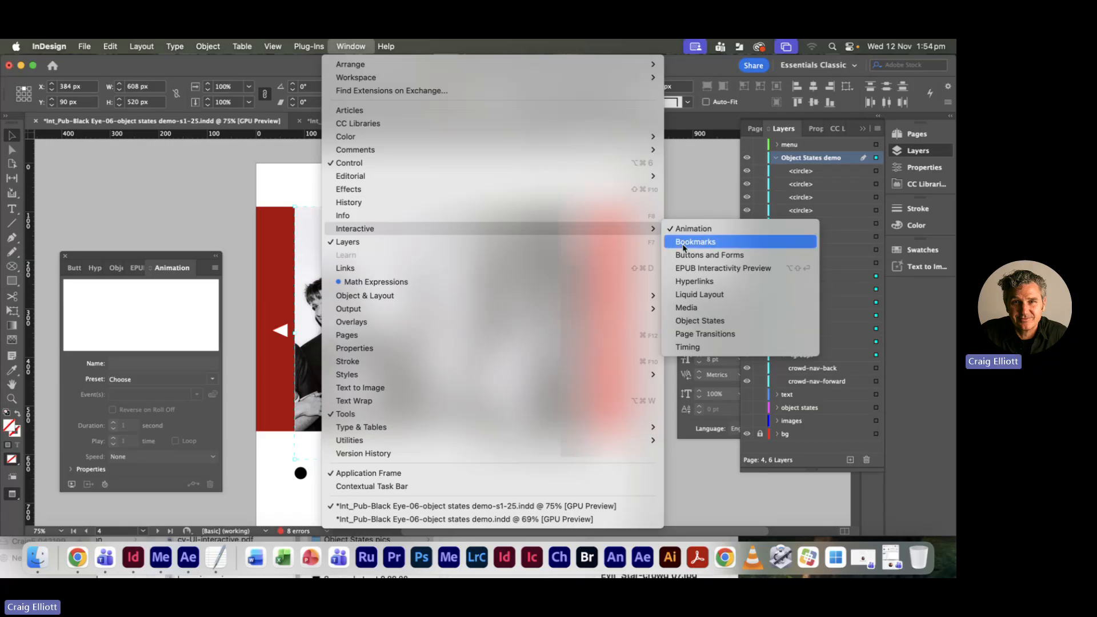
pyautogui.click(693, 200)
pyautogui.click(117, 274)
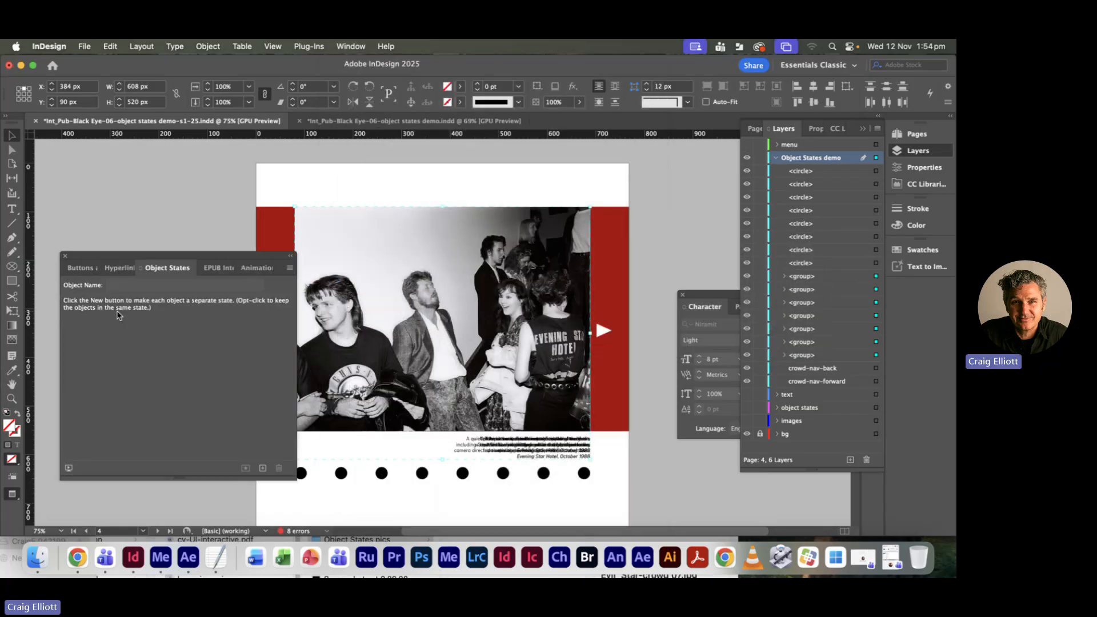
pyautogui.moveTo(110, 255); pyautogui.dragTo(95, 152)
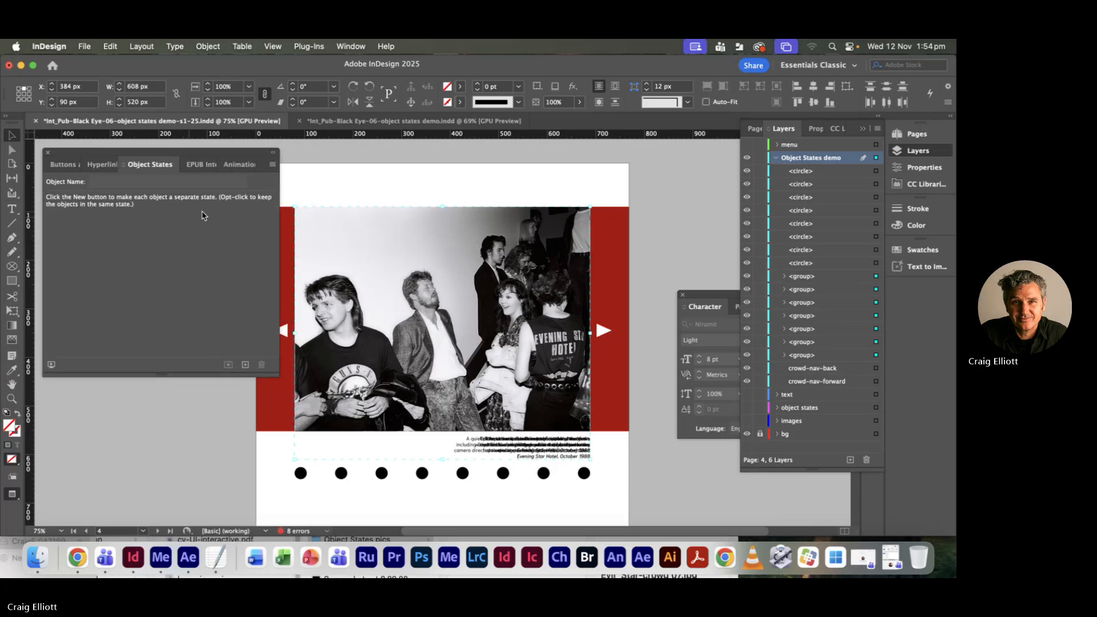
# - Convert the seven selected groups into one multi-state object with a separate state each, and enlarge the states list to show them all
pyautogui.click(272, 166)
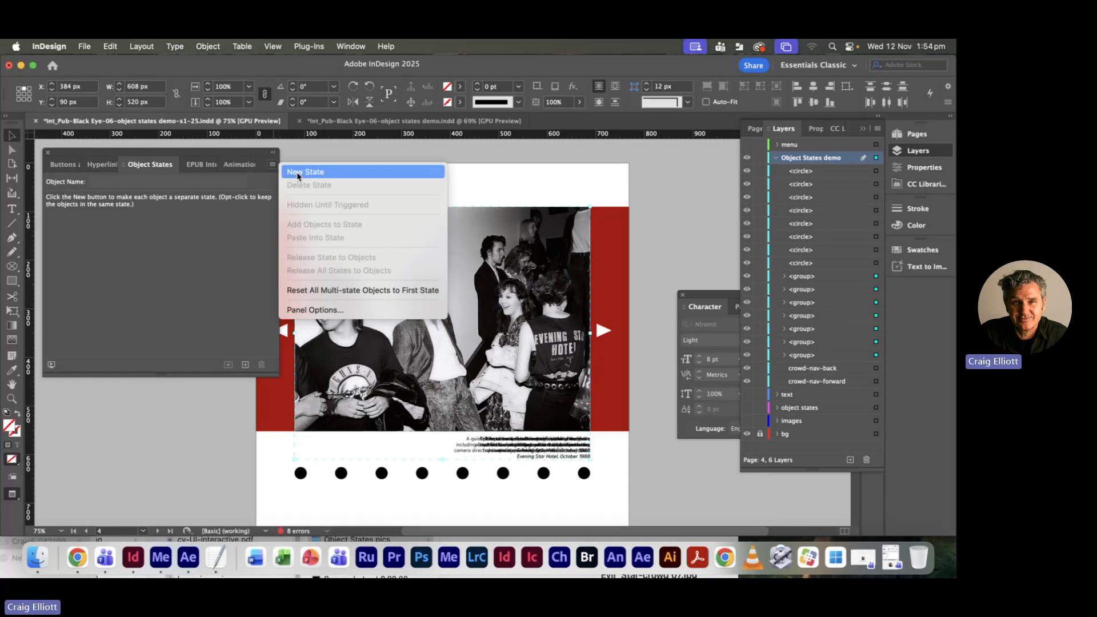
pyautogui.click(296, 173)
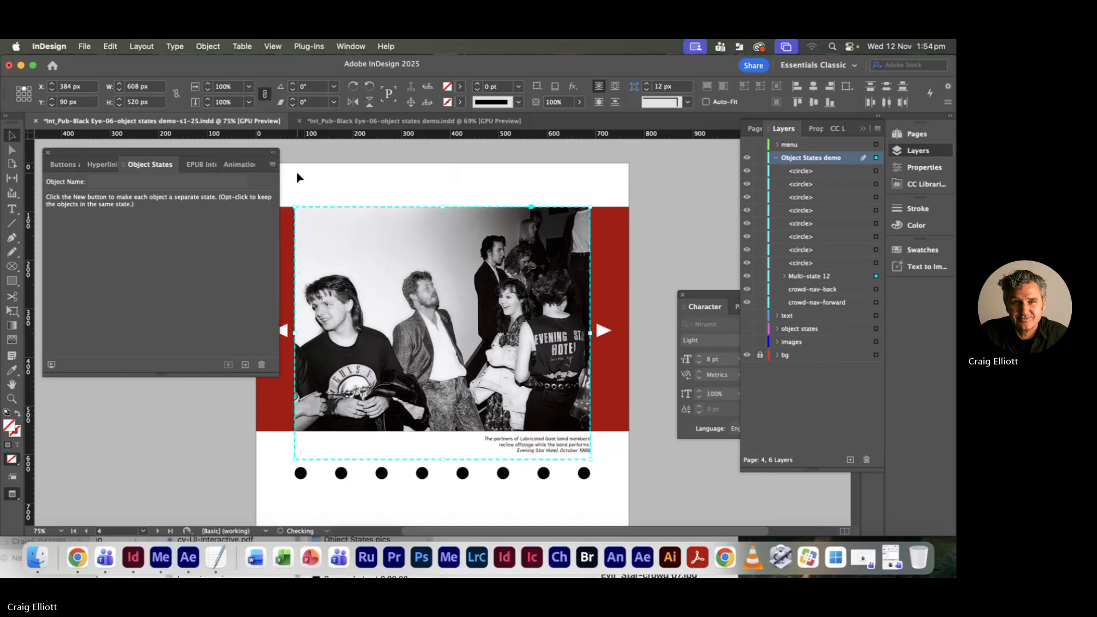
pyautogui.moveTo(159, 373); pyautogui.dragTo(166, 496)
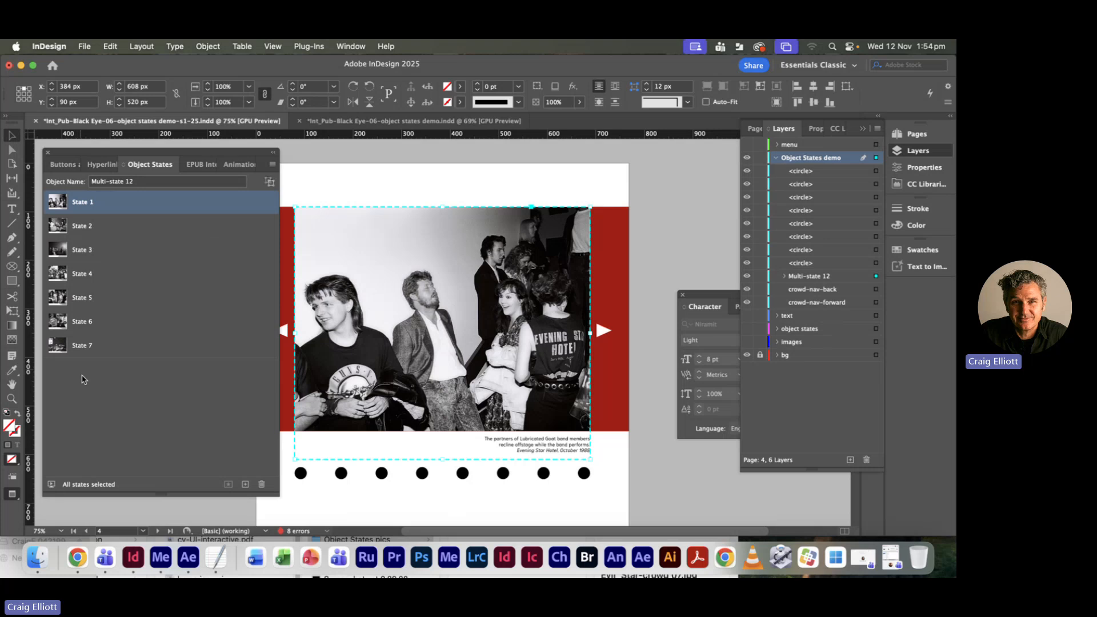
# - Step back and forth through the states of the new multi-state object to check each one's photo and caption
pyautogui.click(85, 226)
pyautogui.click(87, 251)
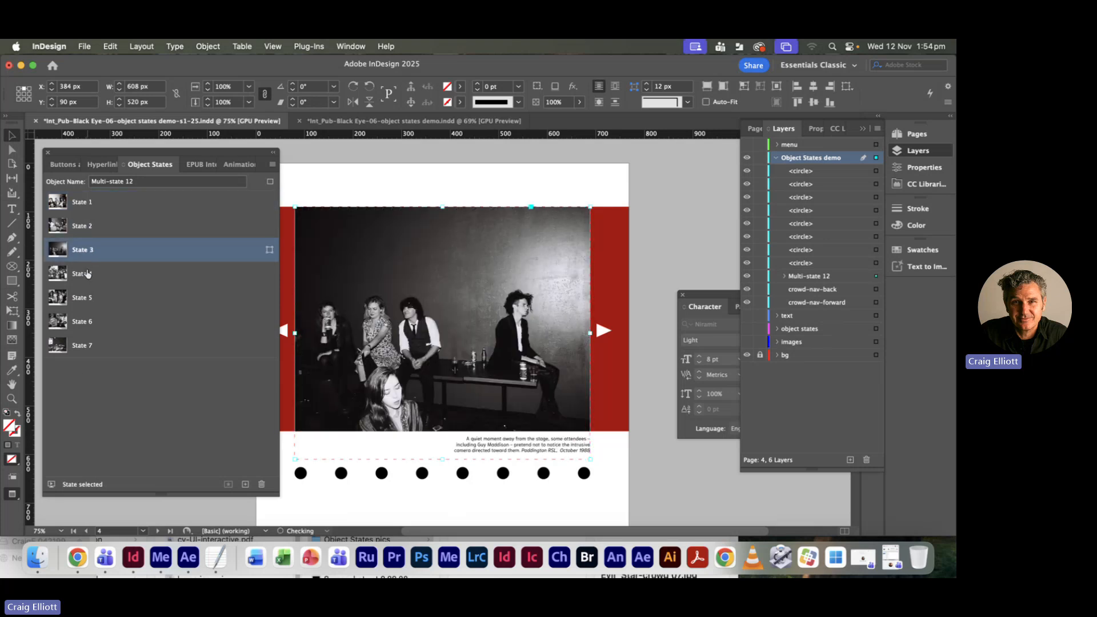
pyautogui.click(79, 275)
pyautogui.click(91, 308)
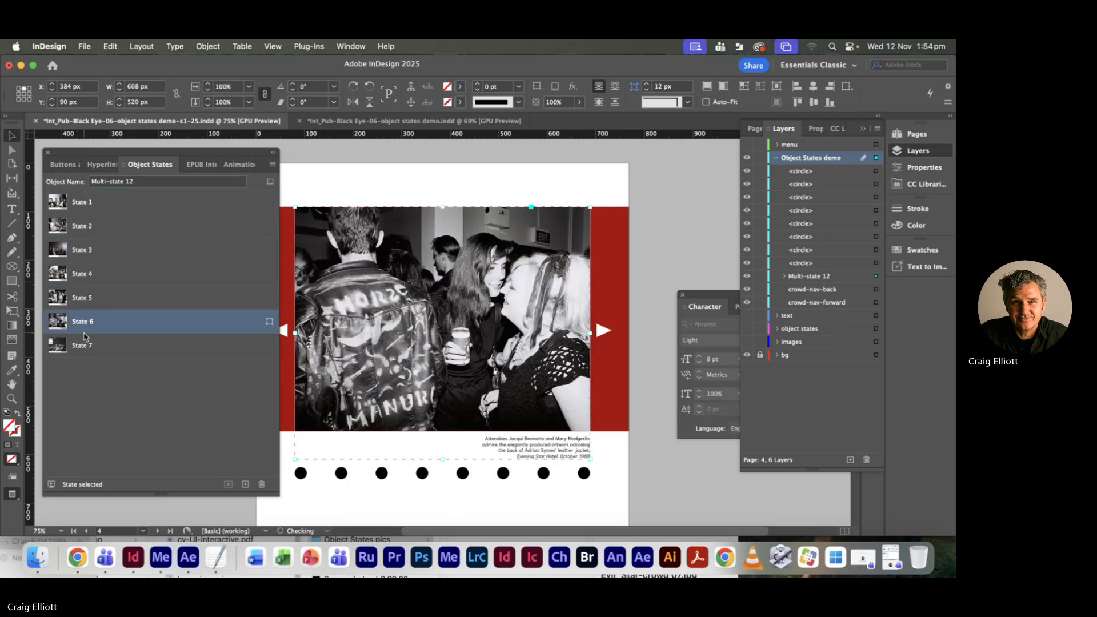
pyautogui.click(85, 331)
pyautogui.click(82, 346)
pyautogui.click(81, 297)
pyautogui.click(83, 275)
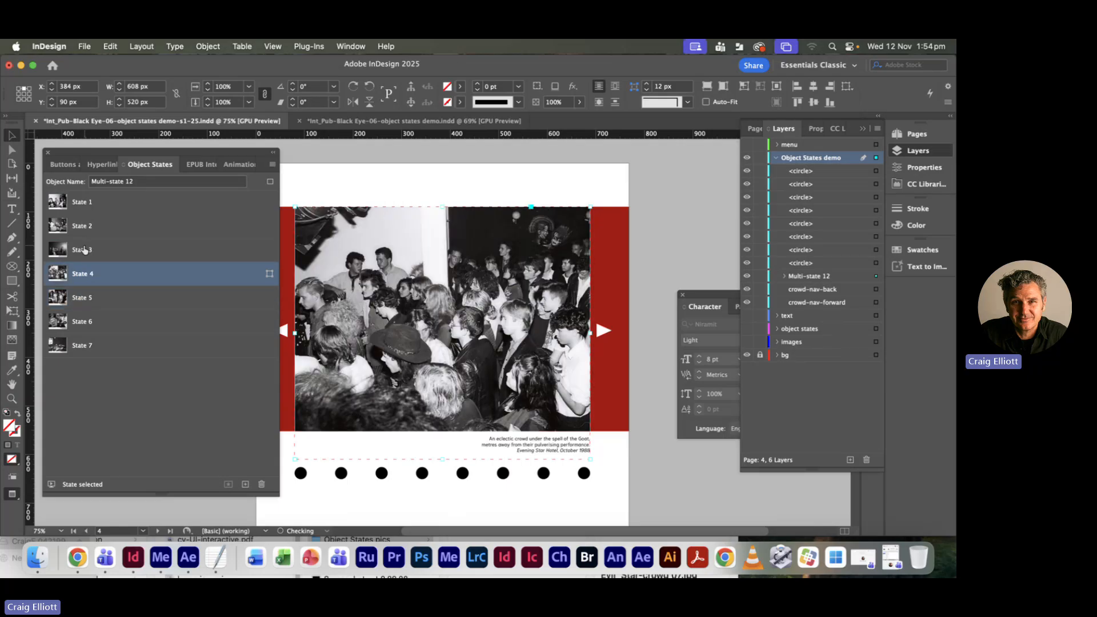
pyautogui.click(83, 250)
pyautogui.click(81, 227)
pyautogui.click(83, 274)
pyautogui.click(86, 320)
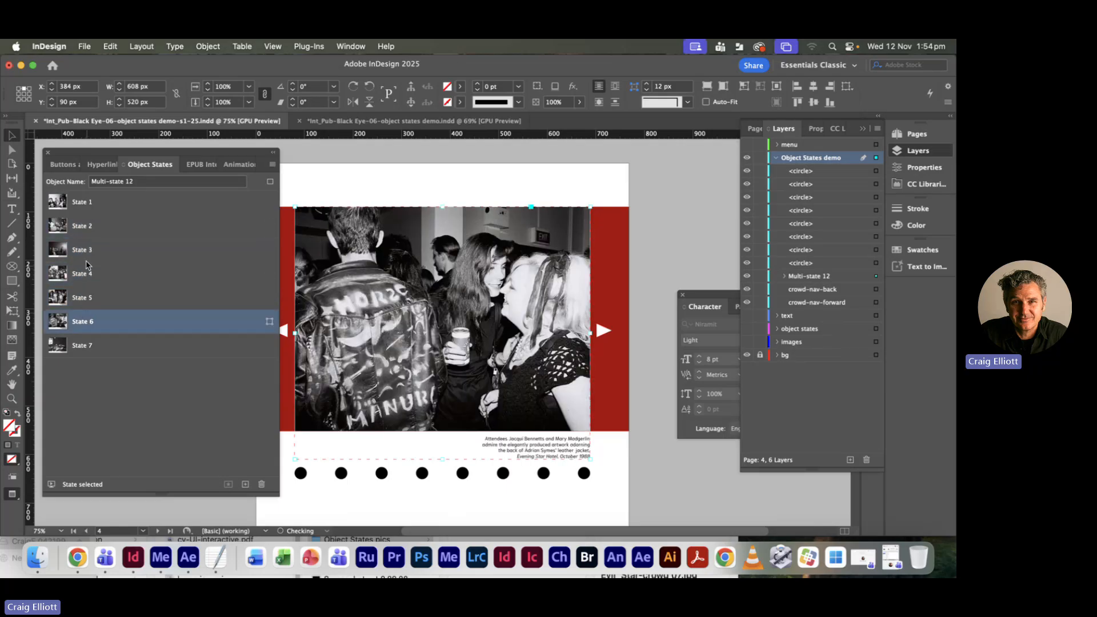
pyautogui.click(88, 252)
pyautogui.click(94, 225)
pyautogui.click(95, 274)
pyautogui.click(92, 321)
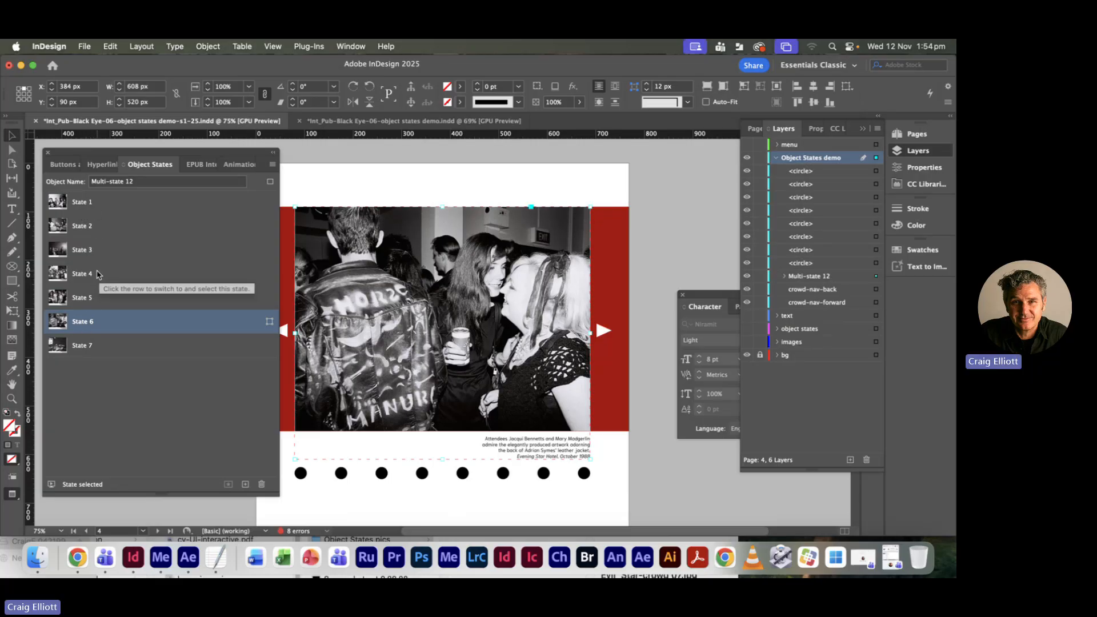
# - Return to State 1 and name the multi-state object Crowd pics
pyautogui.click(89, 204)
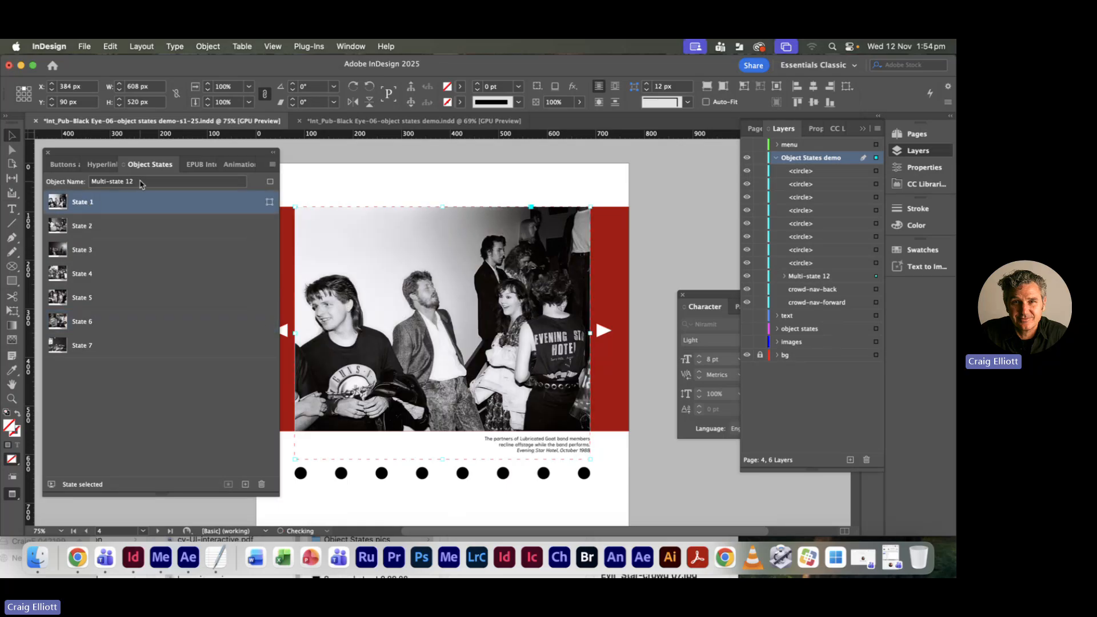
pyautogui.click(94, 181)
pyautogui.write('Crowd pics')
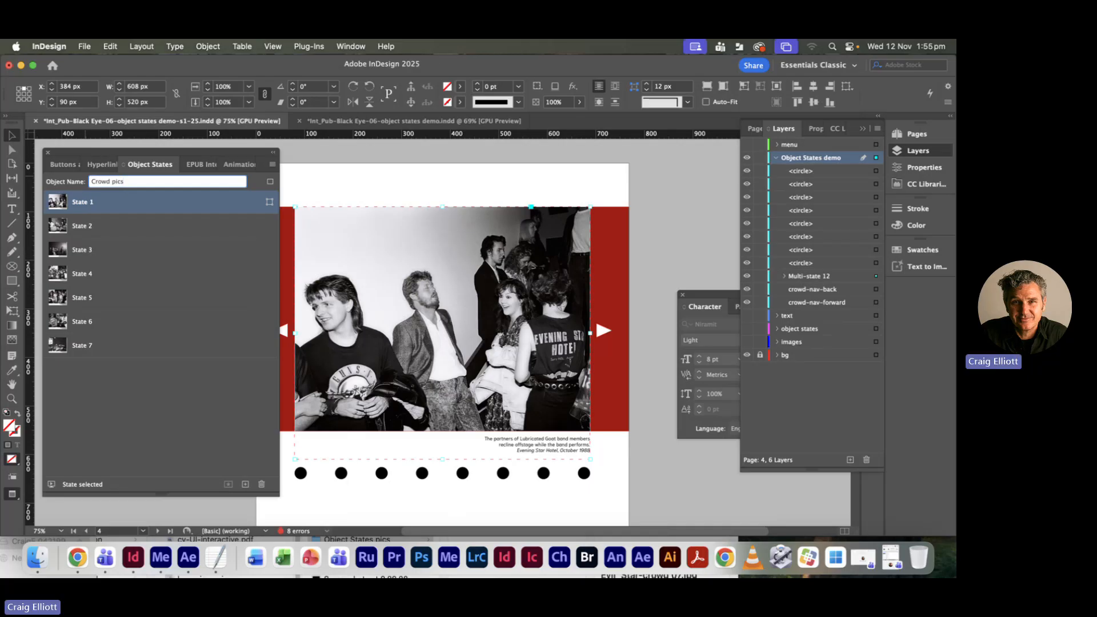
# - Name the multi-state object Crowd pics and preview several of its states, finishing on State 1
pyautogui.press('Return')
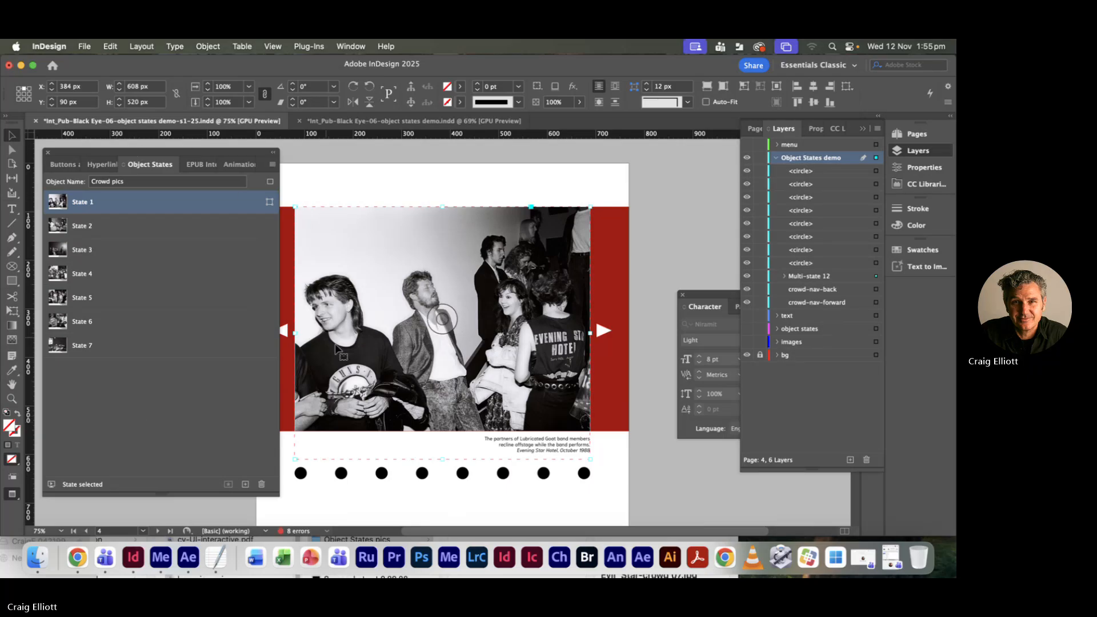
pyautogui.click(127, 229)
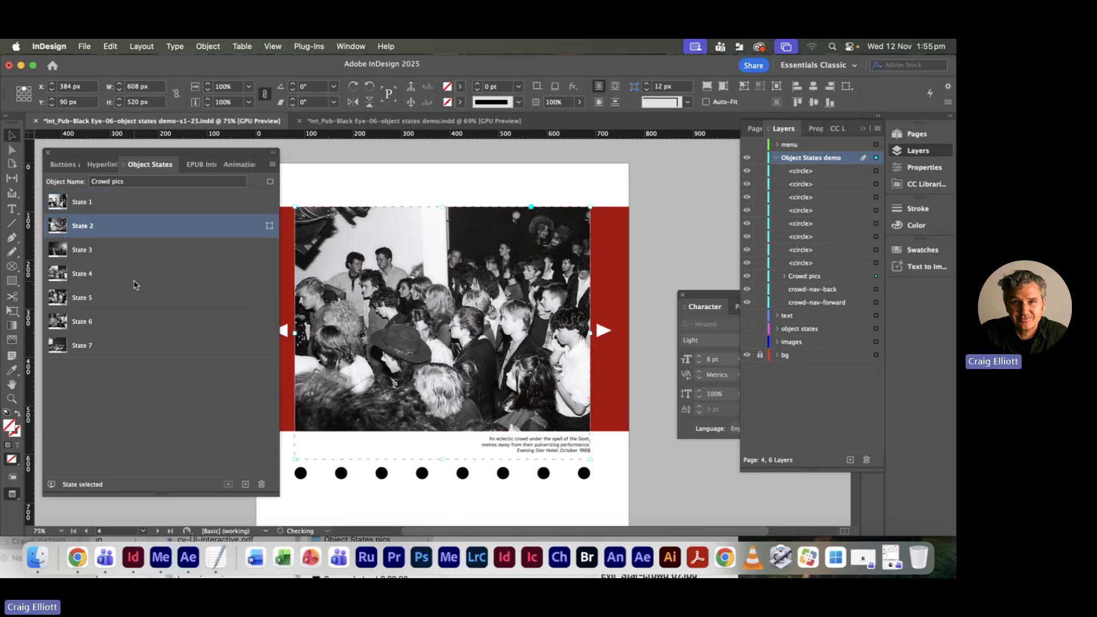
pyautogui.click(135, 278)
pyautogui.click(135, 321)
pyautogui.click(134, 255)
pyautogui.click(129, 206)
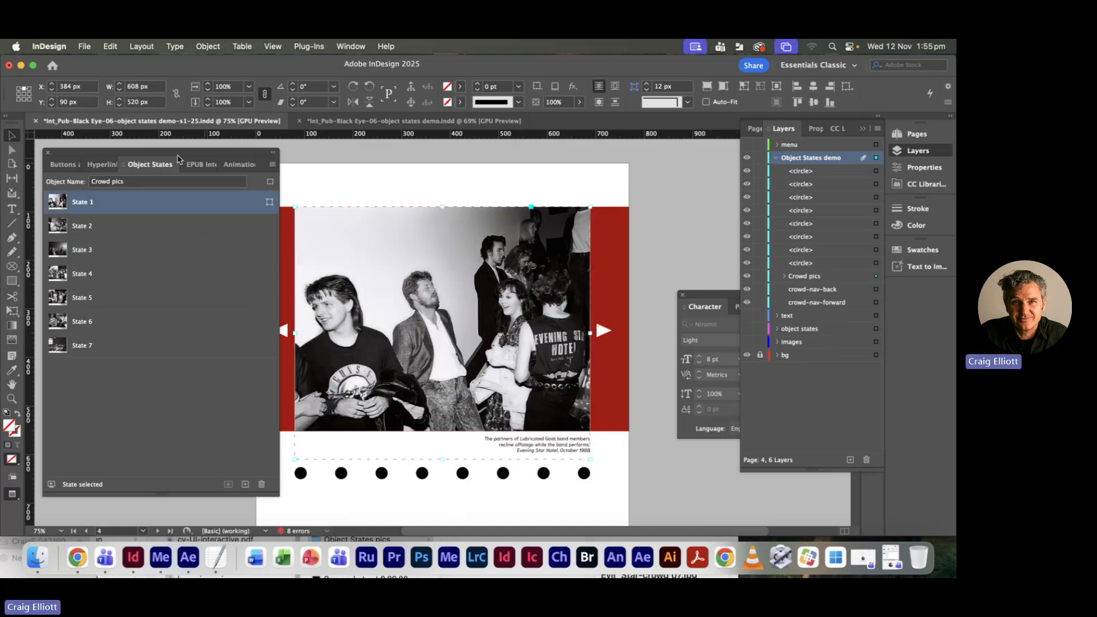
# - Show the Buttons and Forms settings and move them clear of the white back arrow on the page
pyautogui.click(62, 164)
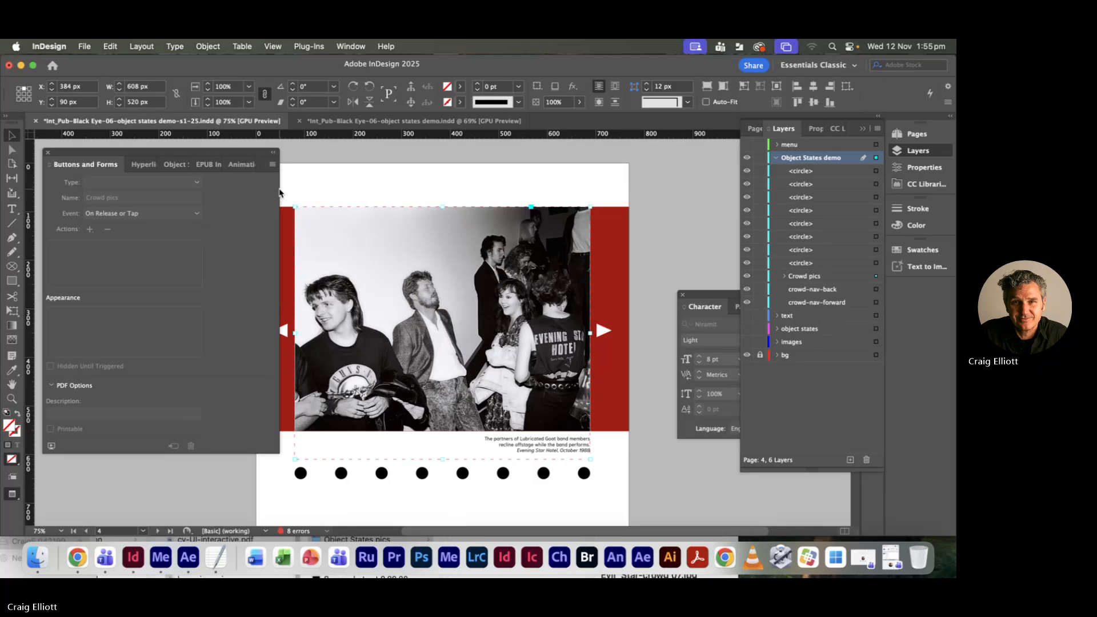
pyautogui.moveTo(84, 158); pyautogui.dragTo(64, 156)
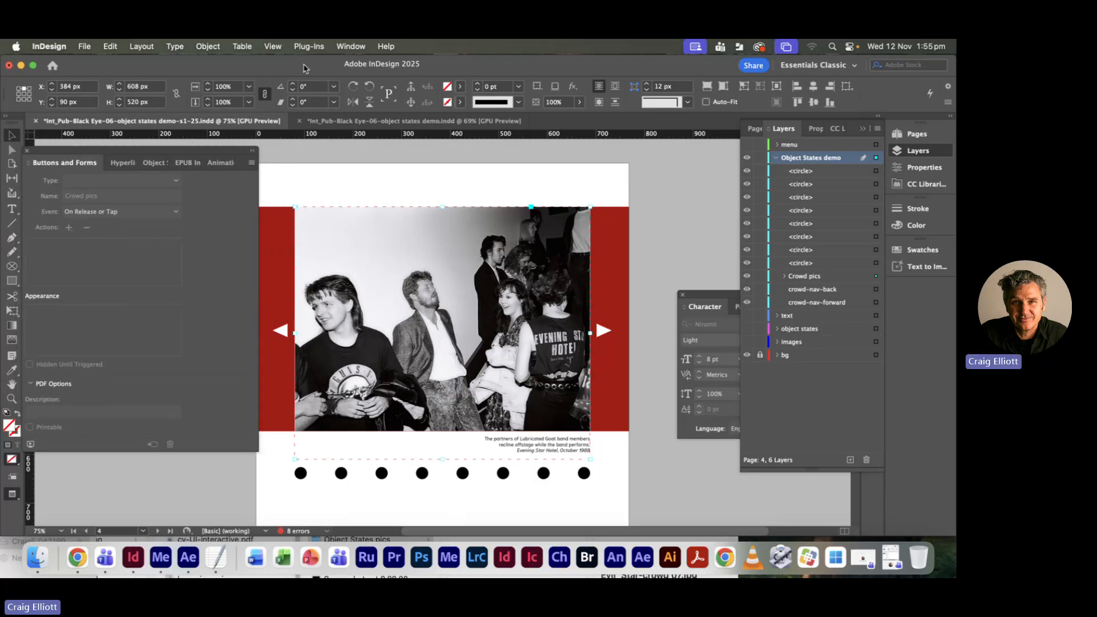
pyautogui.click(349, 45)
pyautogui.moveTo(367, 227)
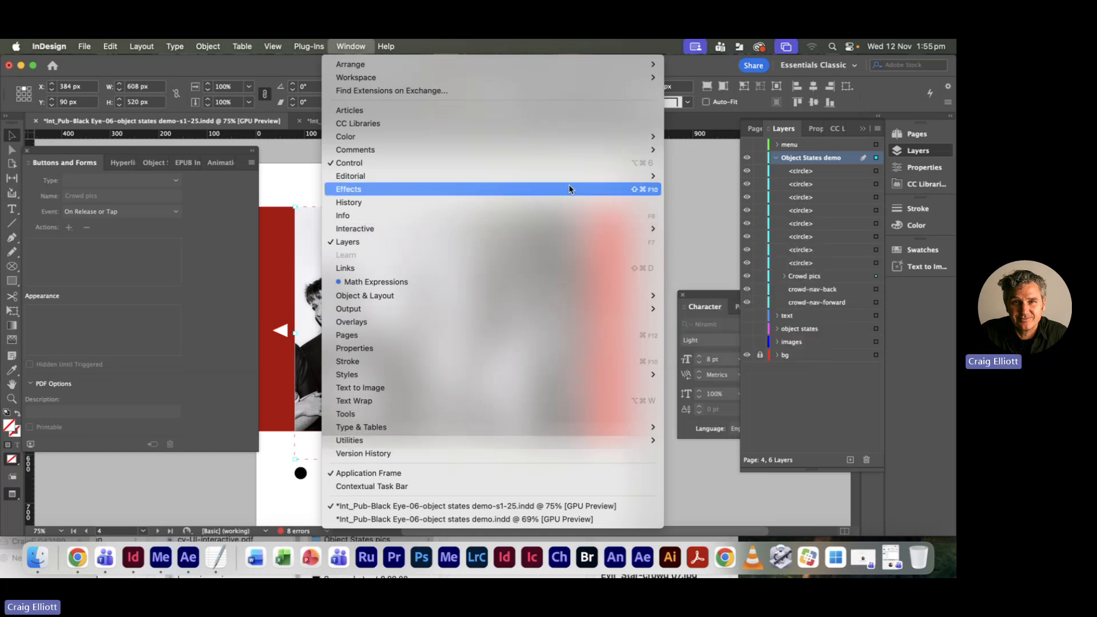
pyautogui.click(349, 45)
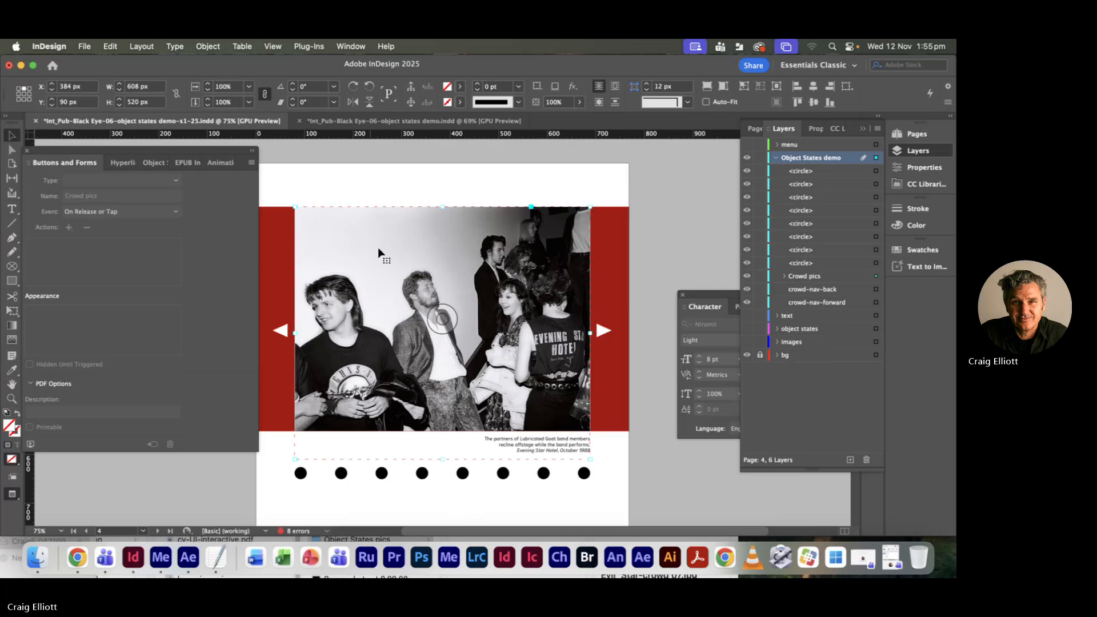
# - Select the Crowd pics object and the back arrow in turn to examine their object state and button settings
pyautogui.click(508, 220)
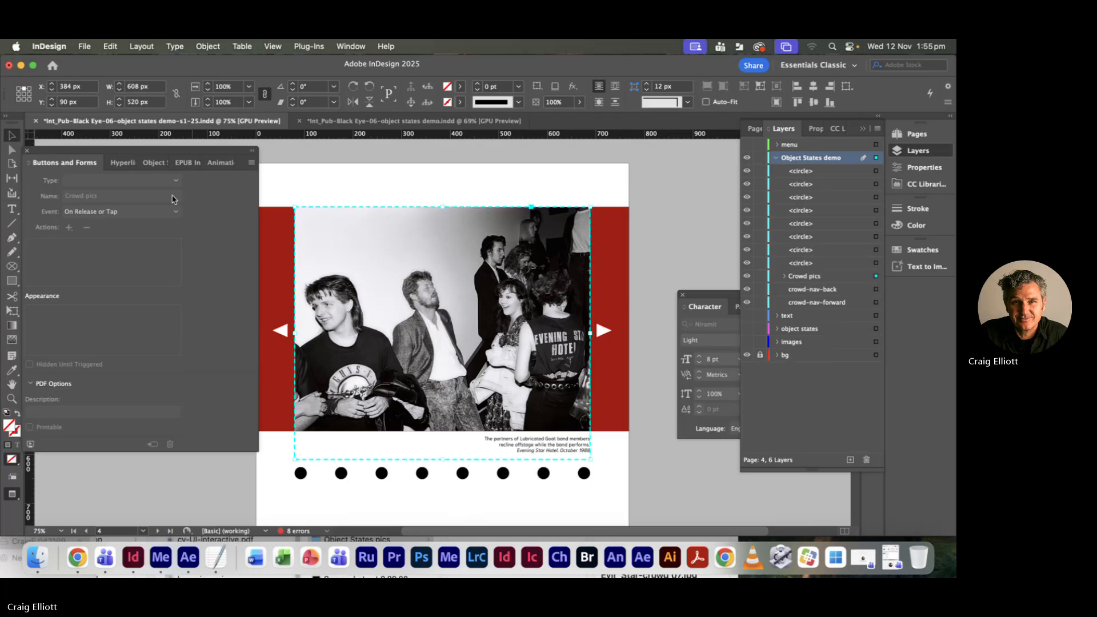
pyautogui.click(669, 211)
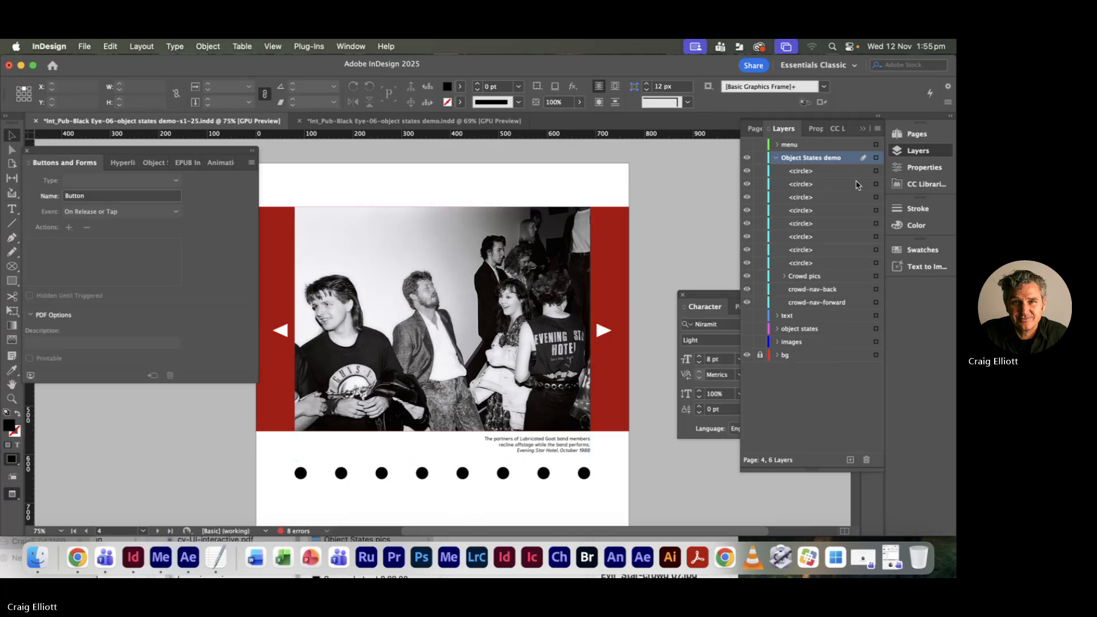
pyautogui.click(875, 279)
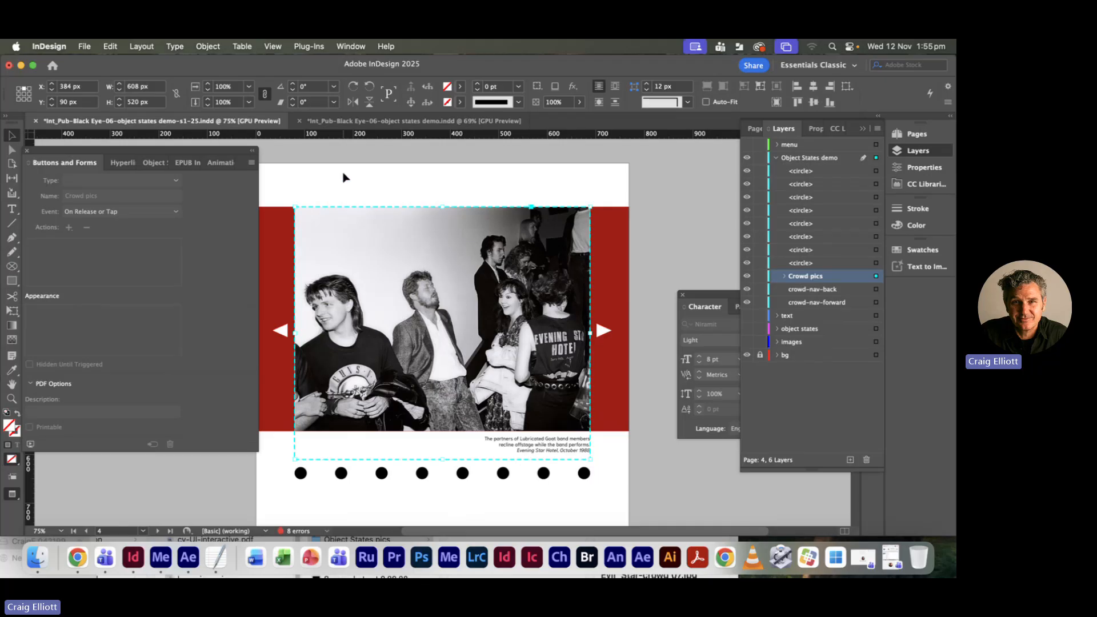
pyautogui.click(349, 219)
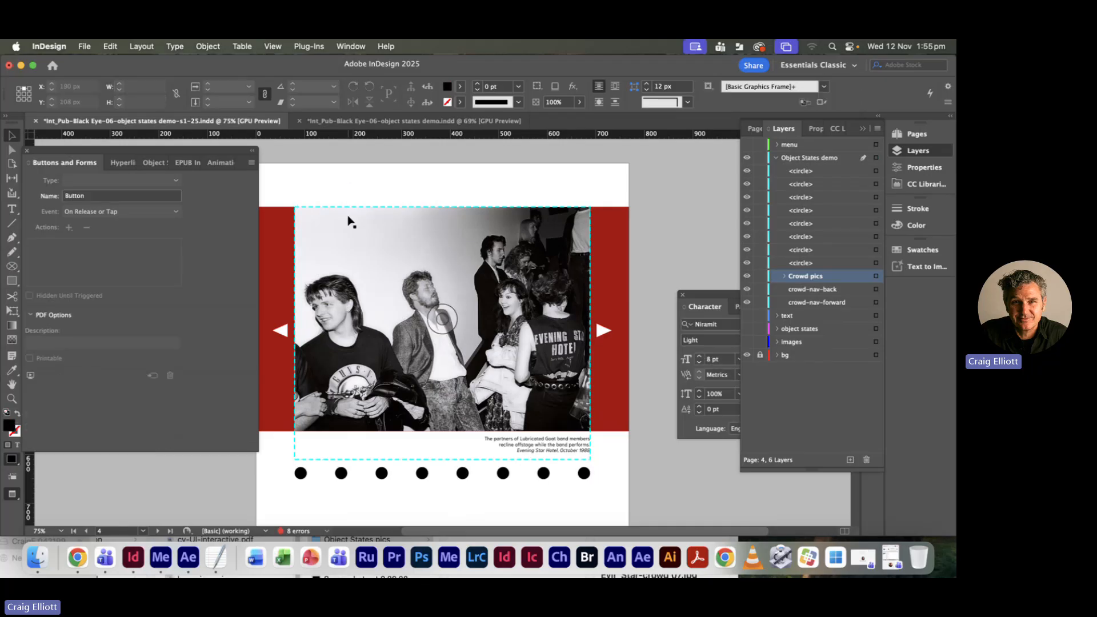
pyautogui.click(155, 163)
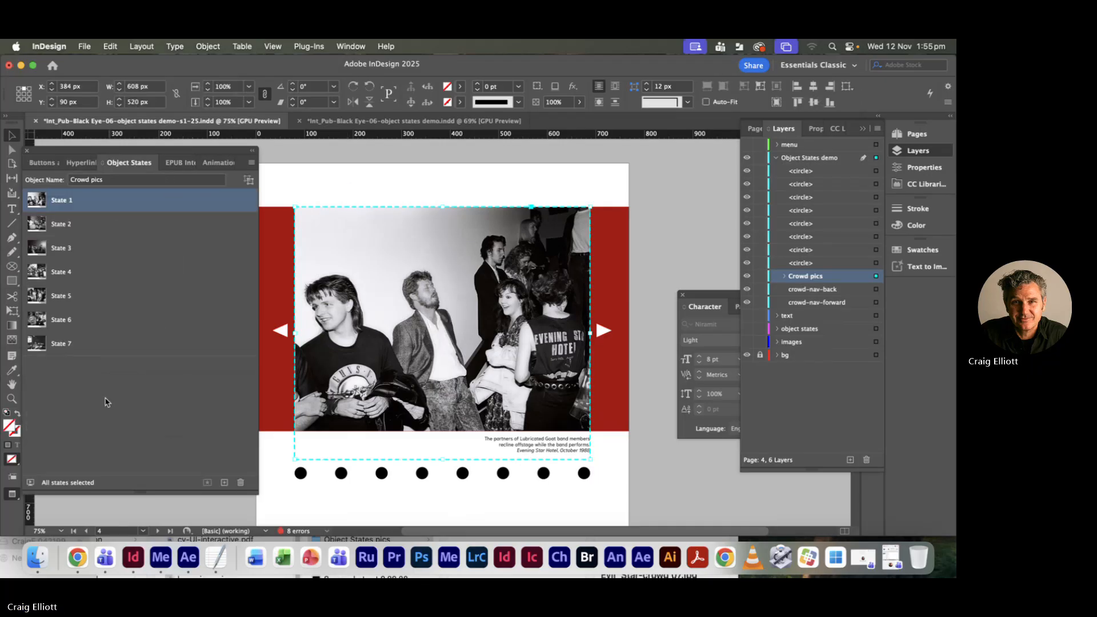
pyautogui.click(306, 193)
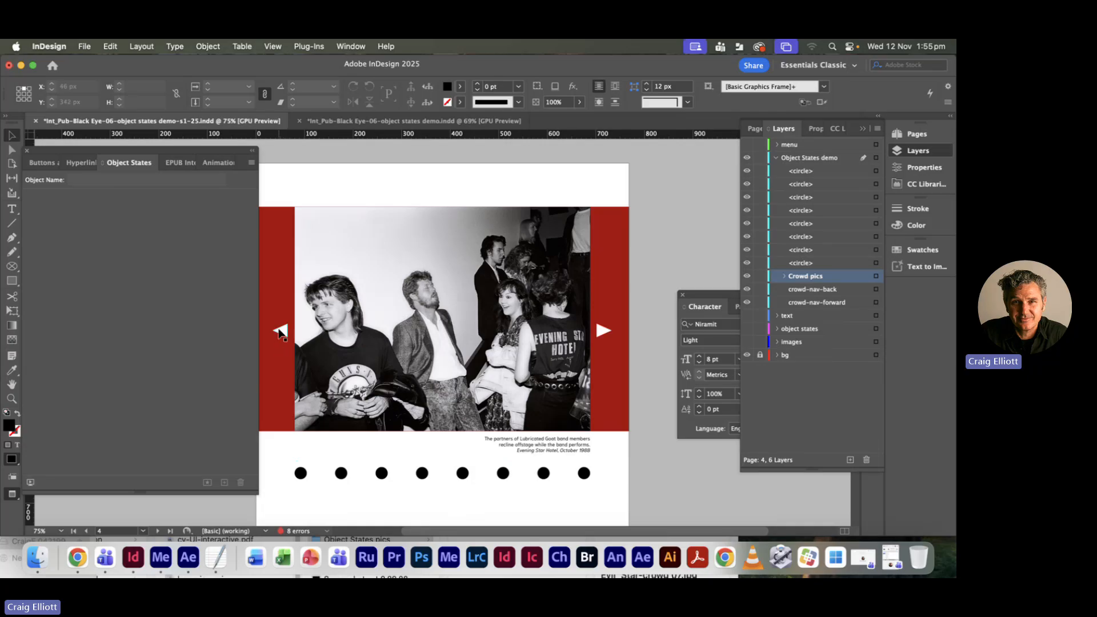
pyautogui.click(300, 330)
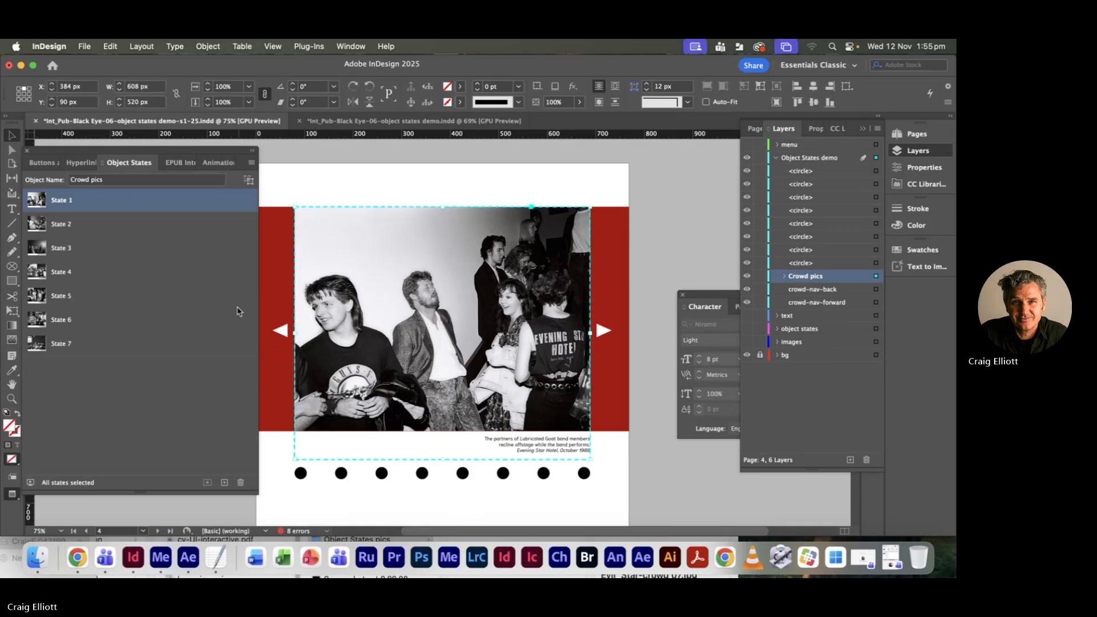
pyautogui.click(281, 330)
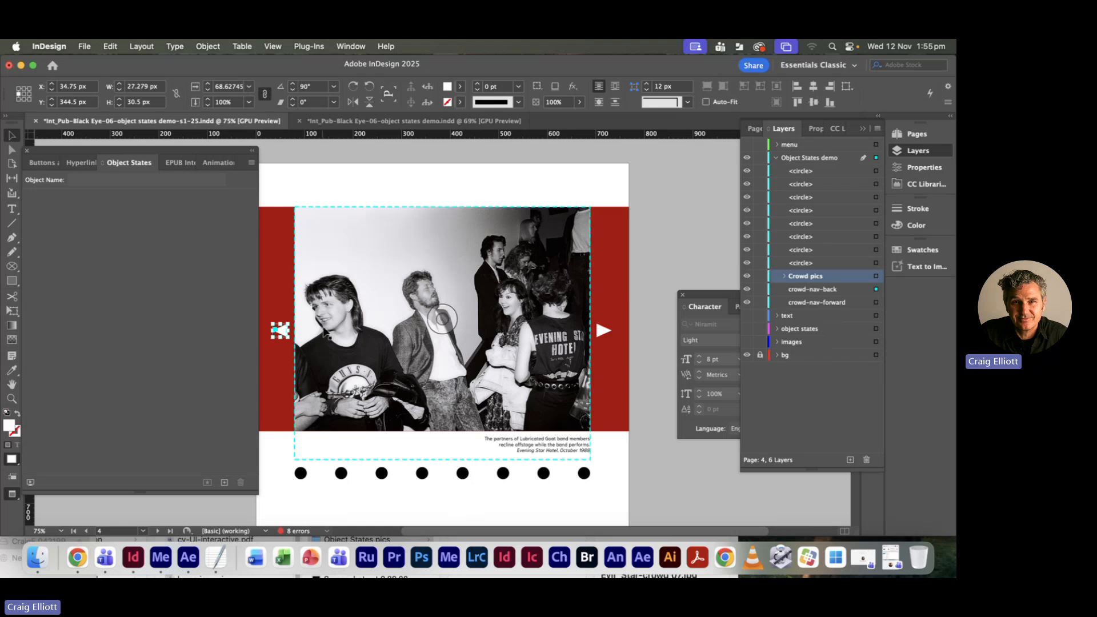
pyautogui.click(367, 285)
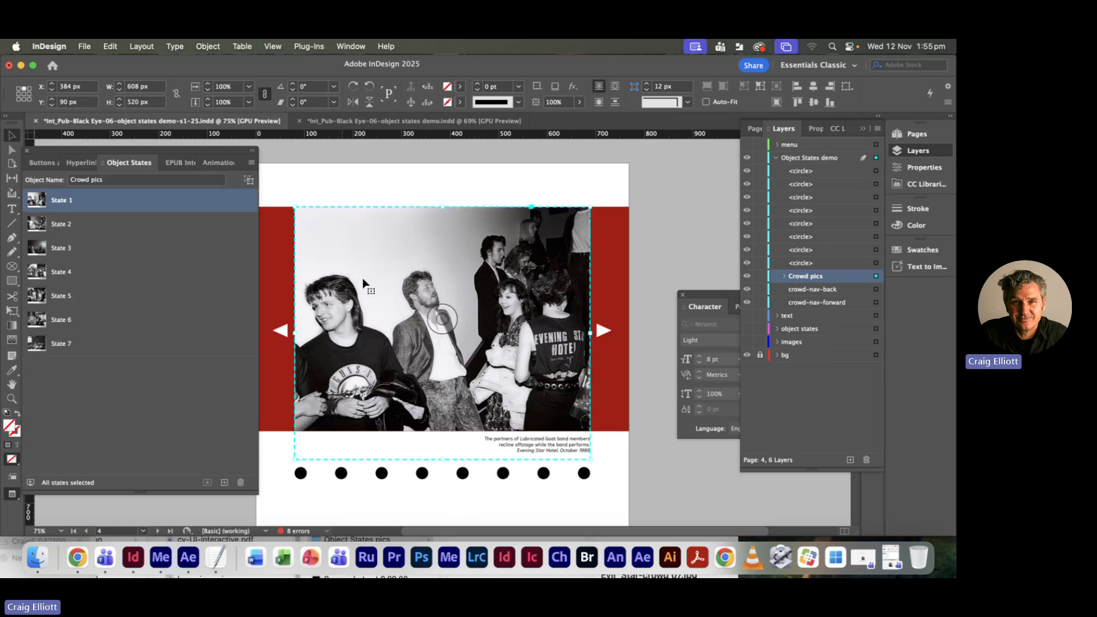
# - Convert the white back arrow beside the crowd picture into a button
pyautogui.click(41, 163)
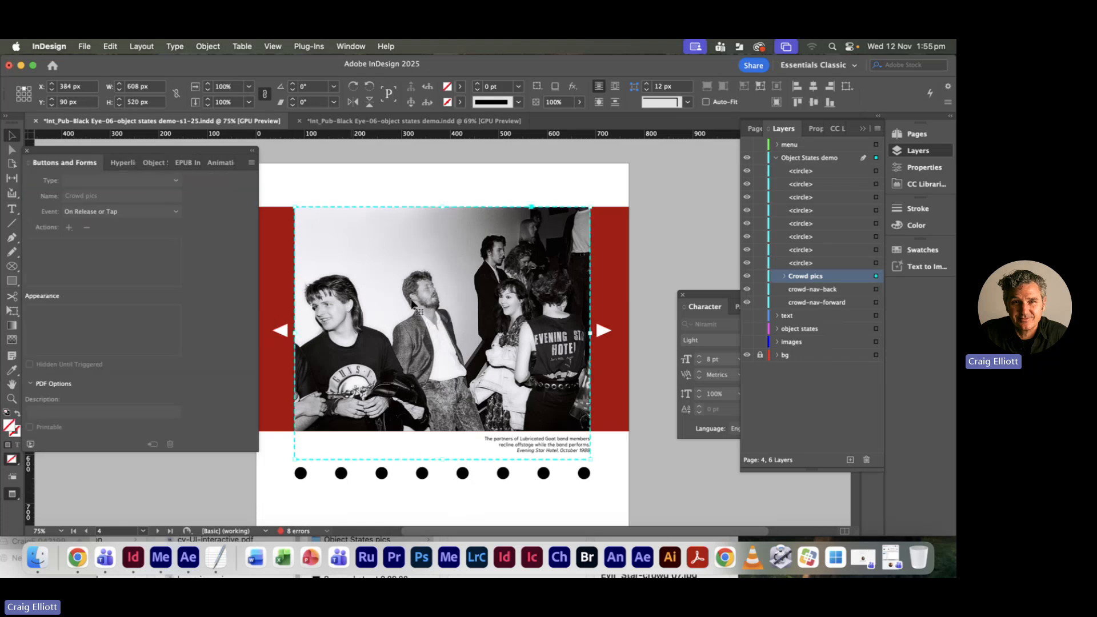
pyautogui.click(280, 334)
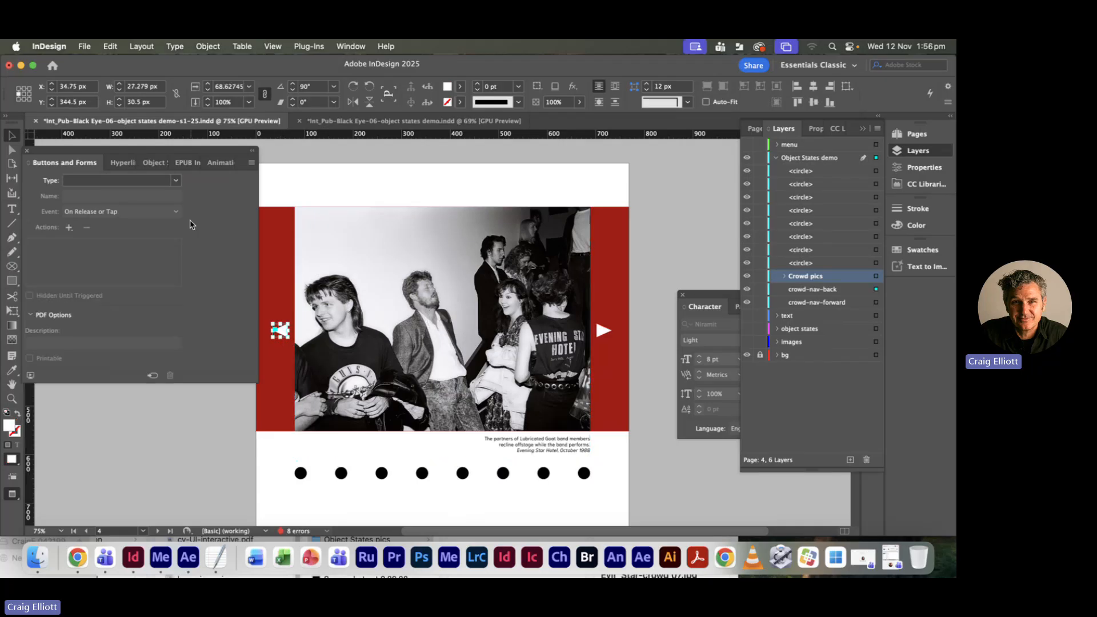
pyautogui.click(143, 180)
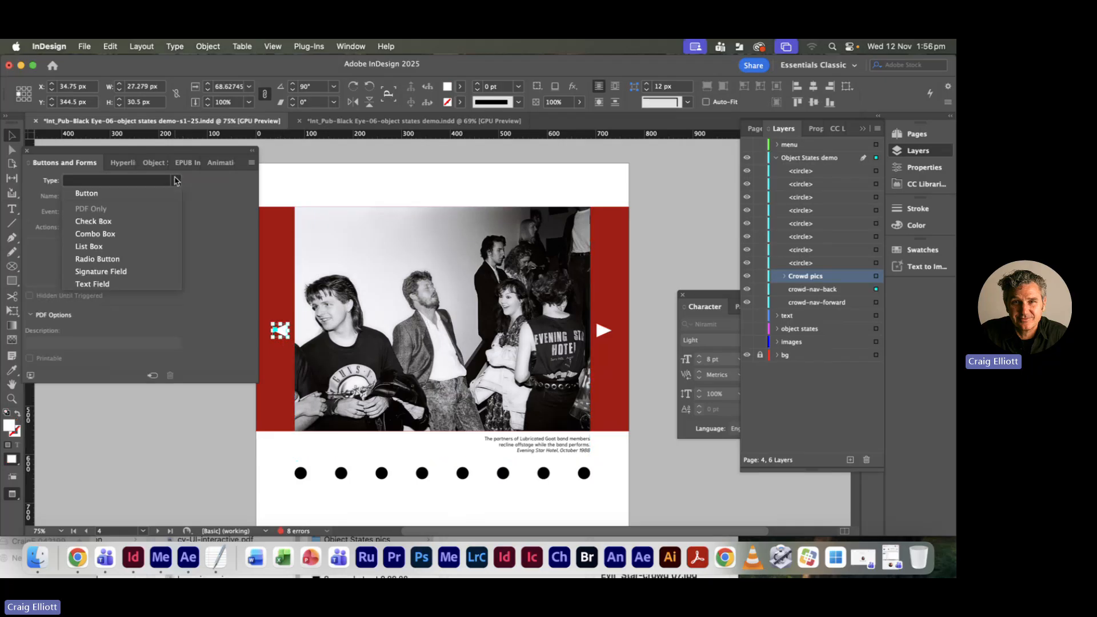
pyautogui.click(143, 194)
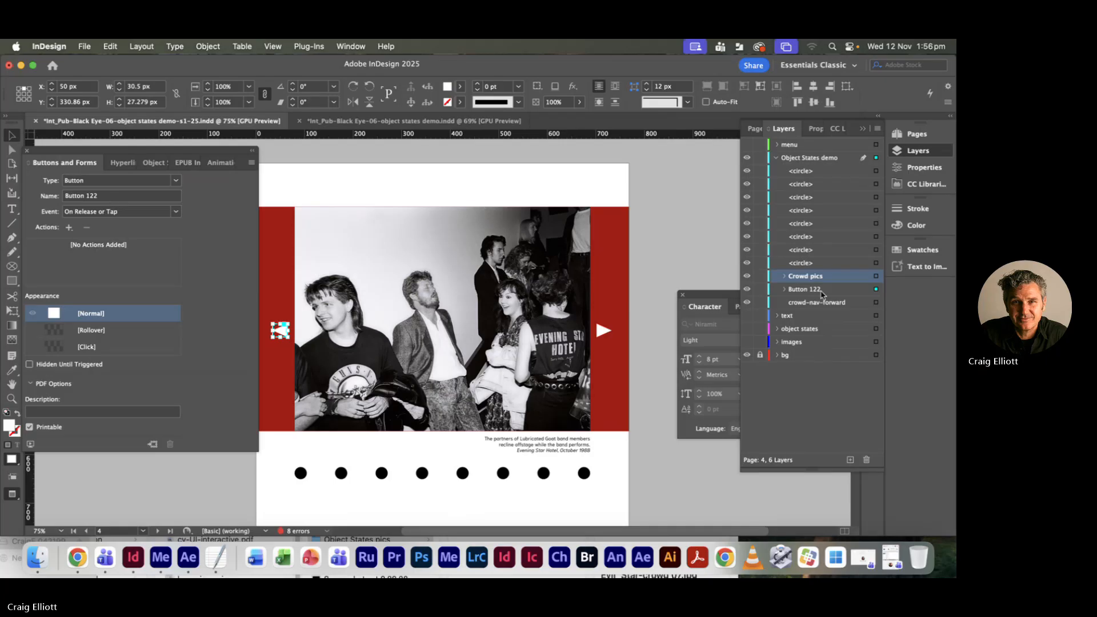
# - Rename the back arrow's button crowd-nav-back_btn, reusing the arrow's copied object name, and copy the full button name
pyautogui.click(784, 289)
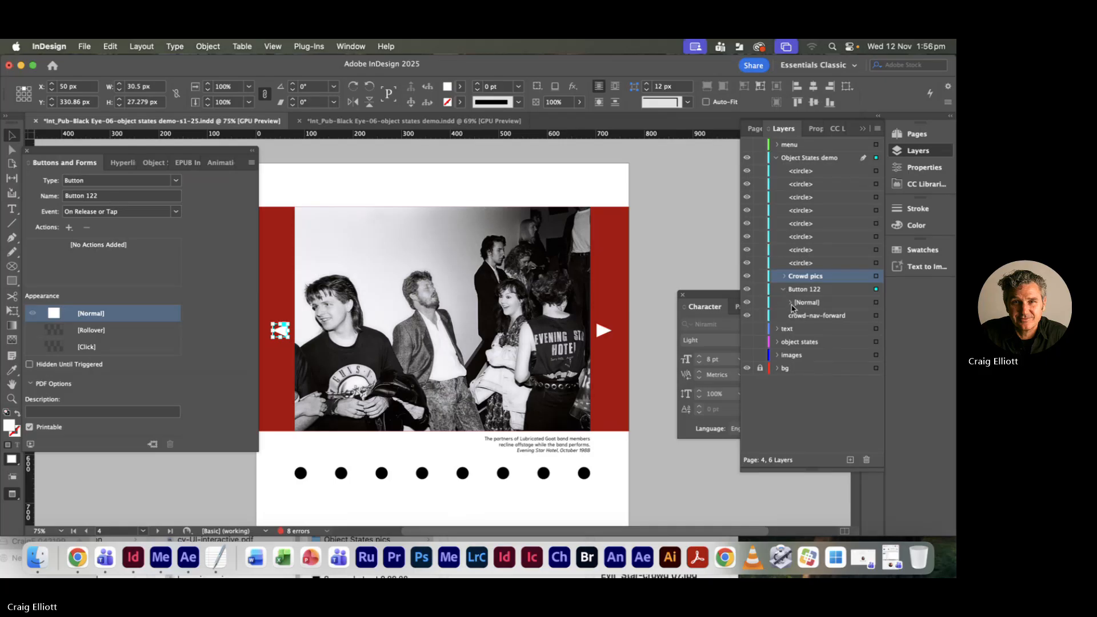
pyautogui.click(789, 303)
pyautogui.click(826, 317)
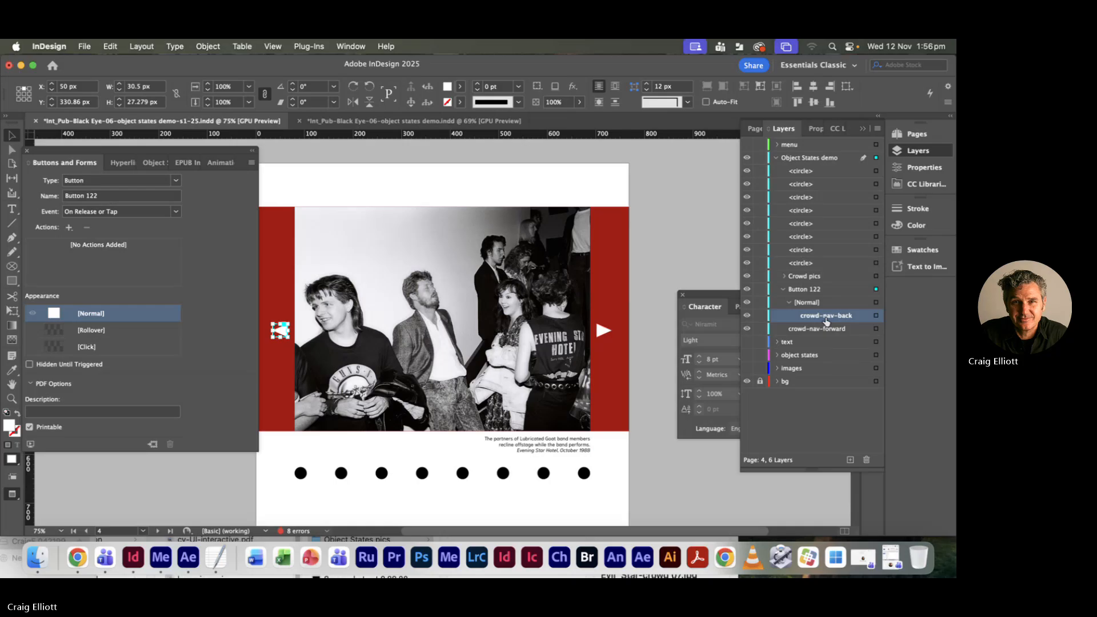
pyautogui.doubleClick(825, 317)
pyautogui.press('super+c')
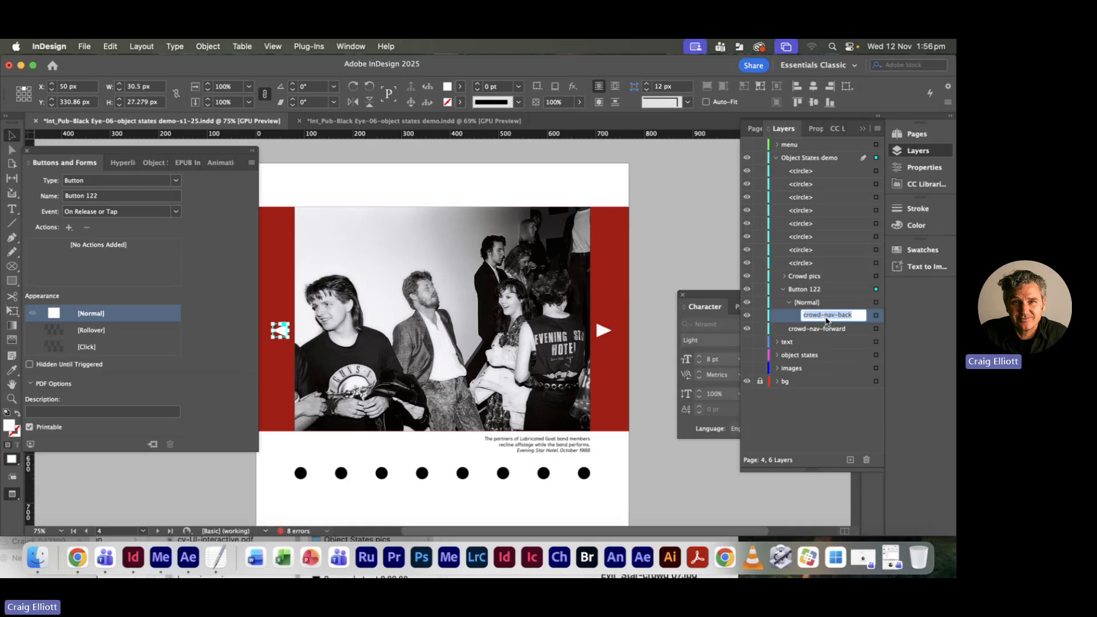
pyautogui.click(784, 290)
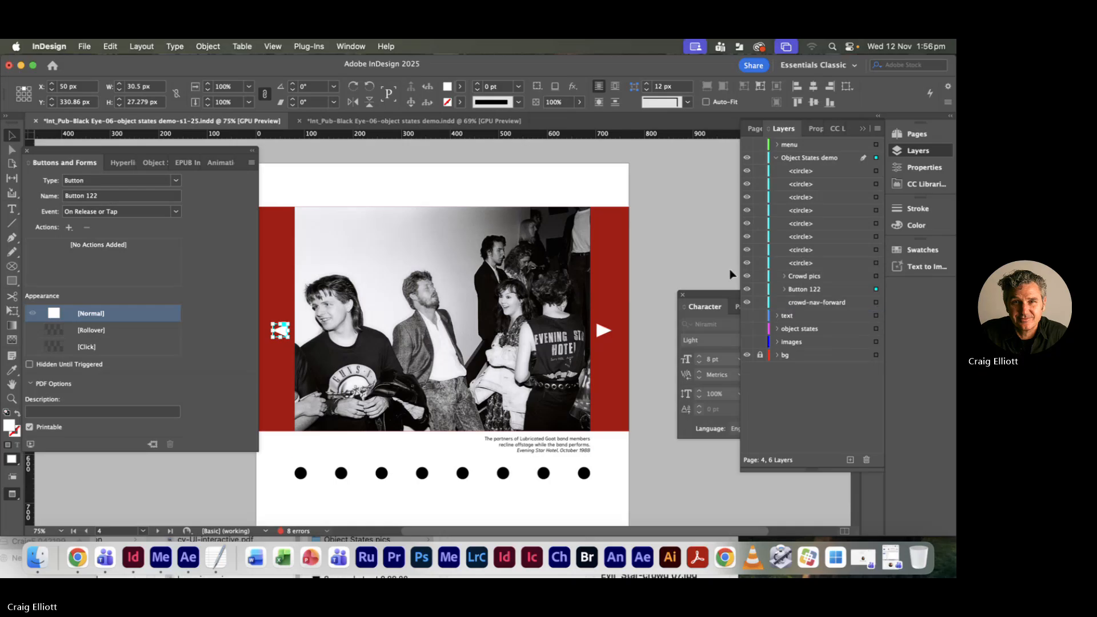
pyautogui.tripleClick(109, 198)
pyautogui.press('super+v')
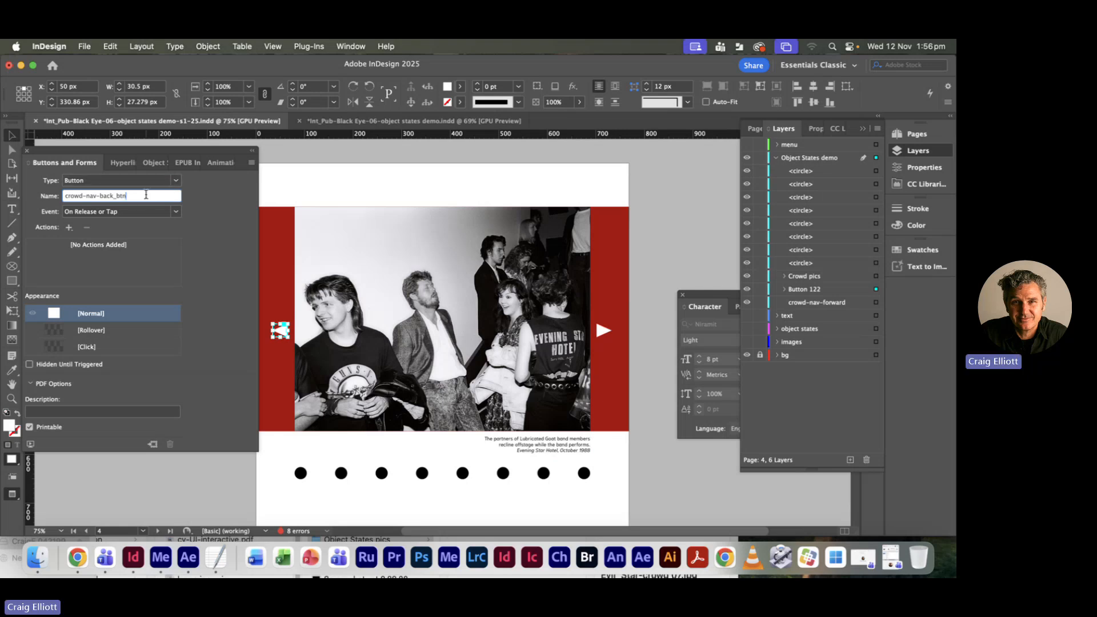
pyautogui.moveTo(145, 195); pyautogui.dragTo(16, 190)
pyautogui.press('super+c')
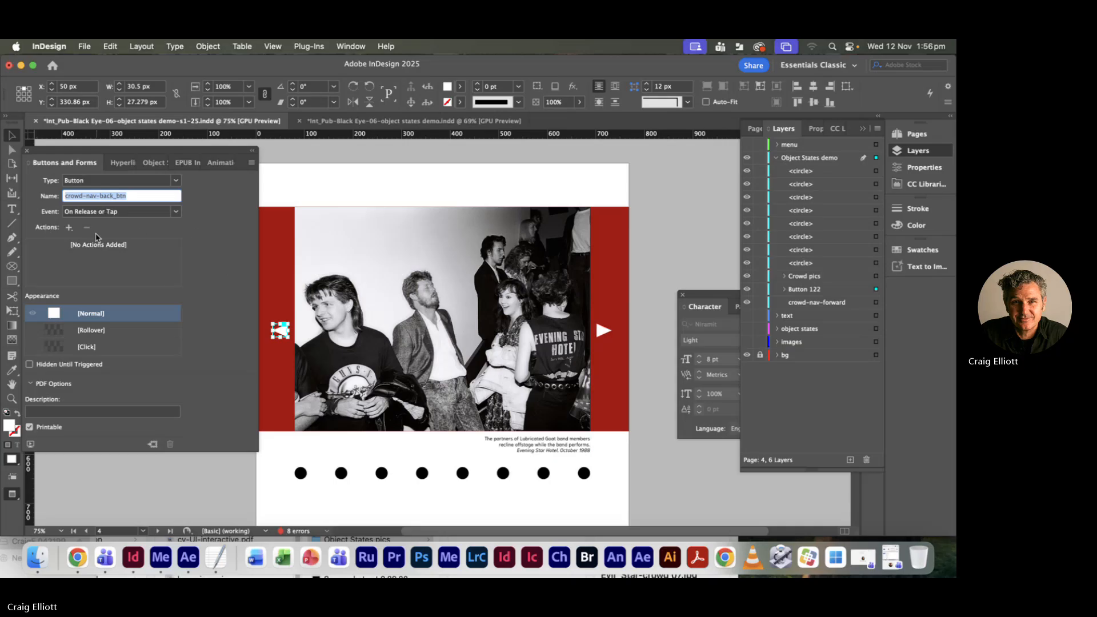
# - Add a Go To Previous State action to the back button and enable Stop at First State
pyautogui.click(68, 228)
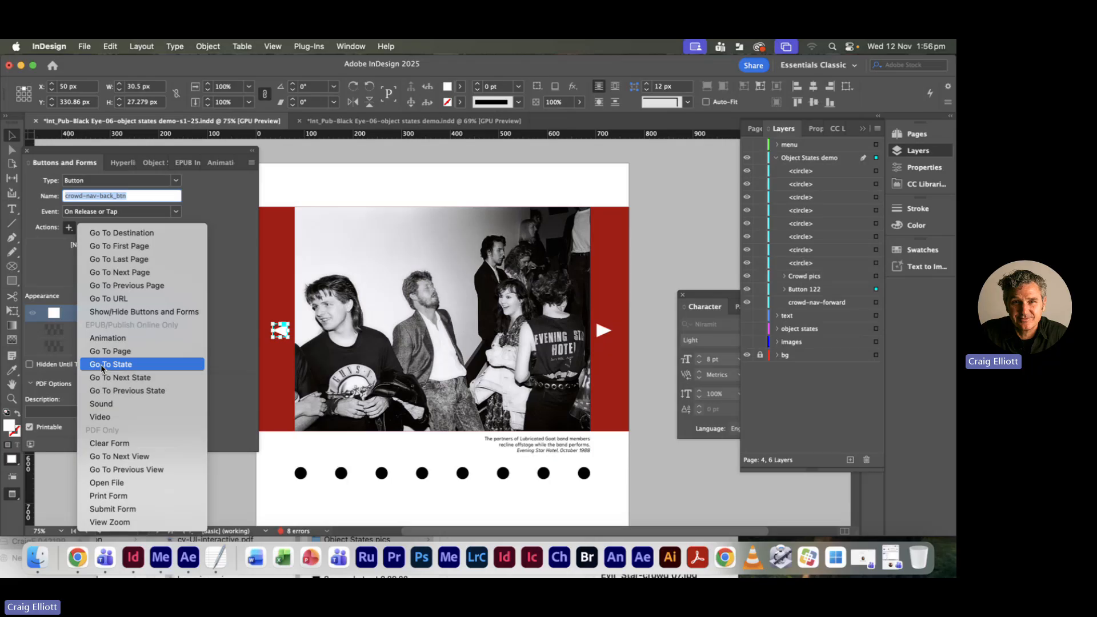
pyautogui.click(127, 391)
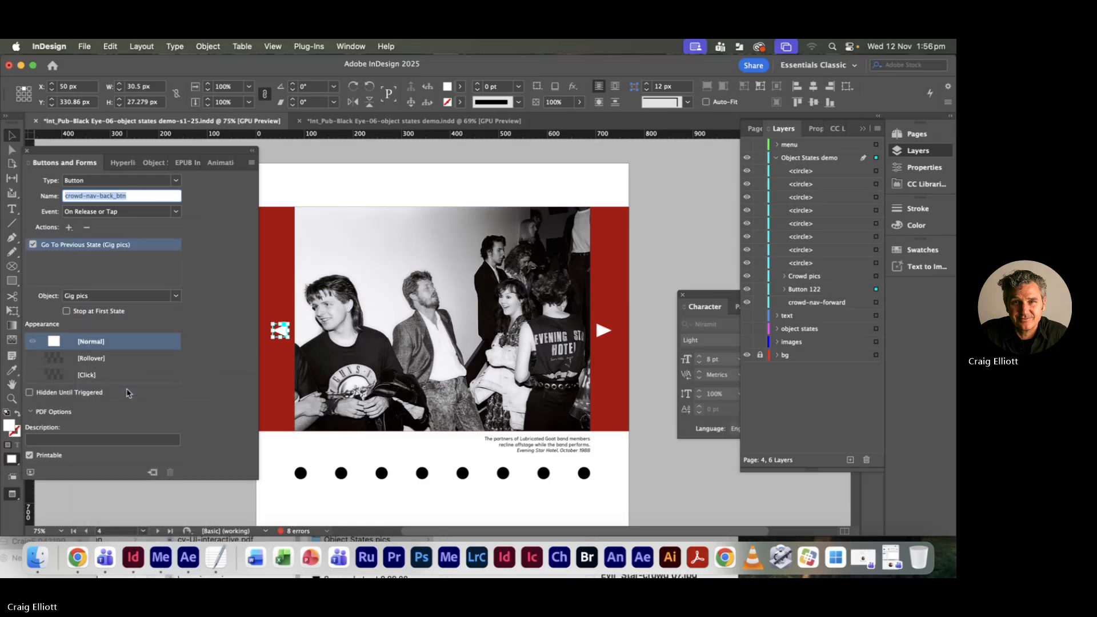
pyautogui.click(66, 312)
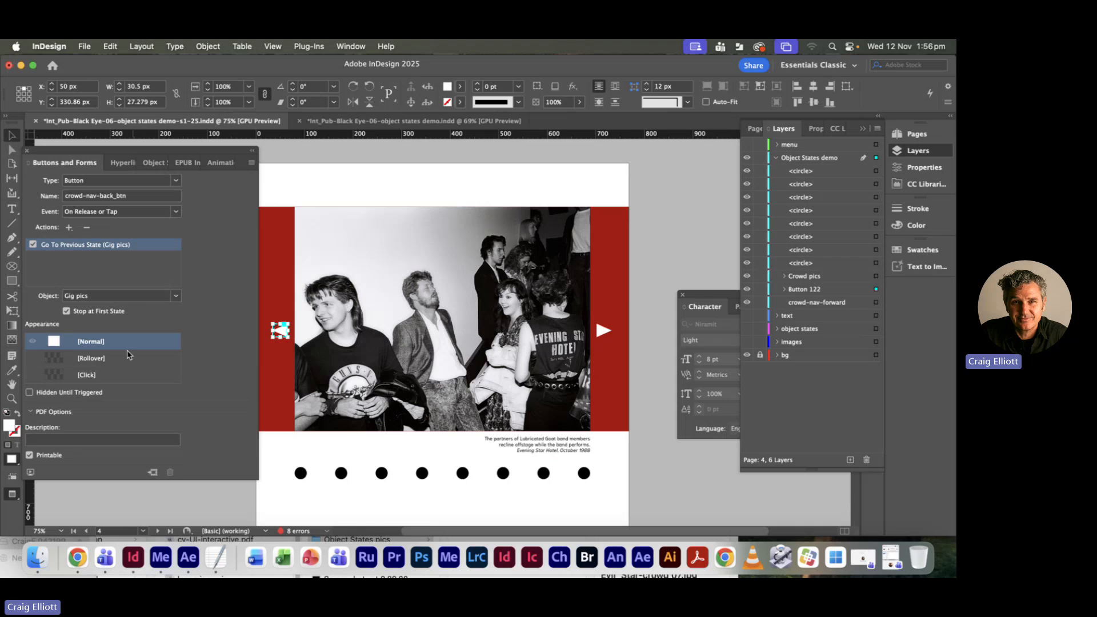
# - Give the back button a Rollover appearance filled with [Black] and return to its Normal appearance
pyautogui.click(96, 357)
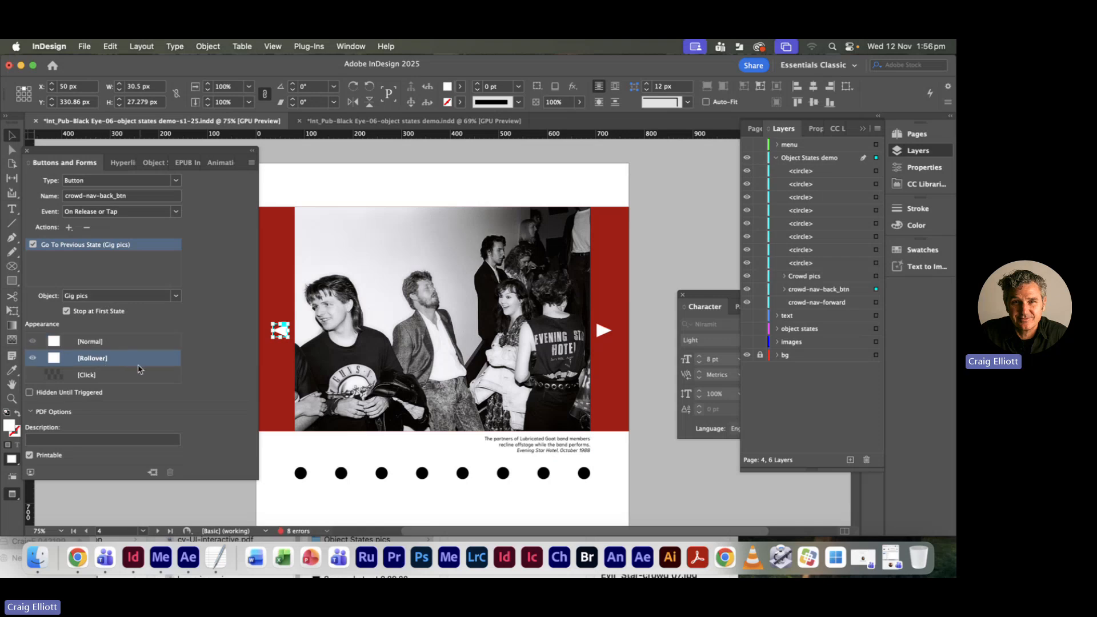
pyautogui.click(460, 86)
pyautogui.click(355, 162)
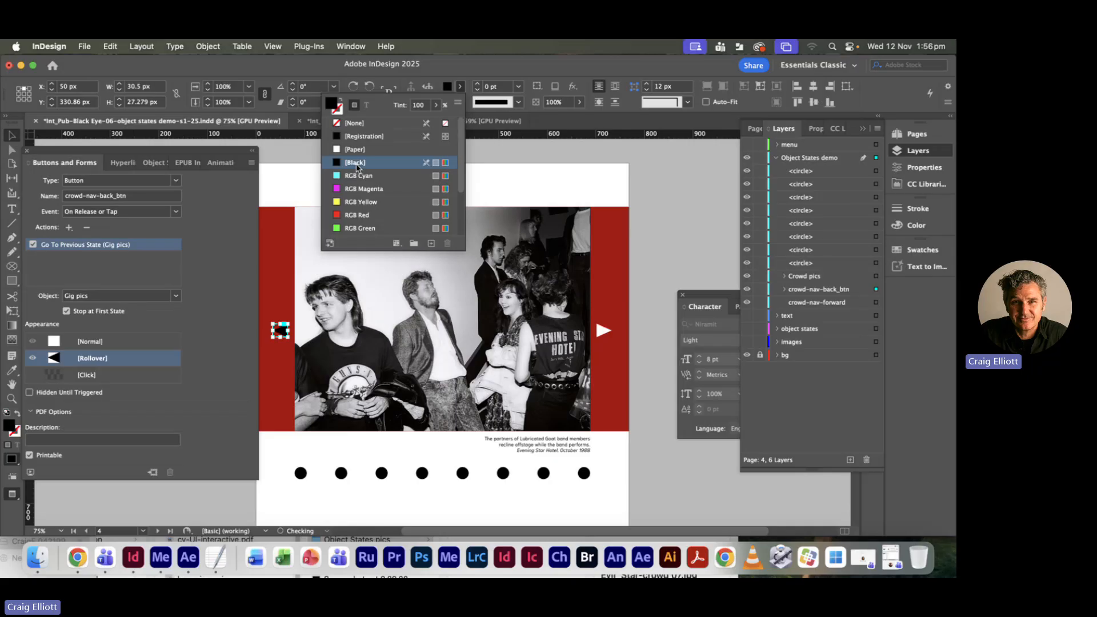
pyautogui.click(115, 341)
pyautogui.click(111, 357)
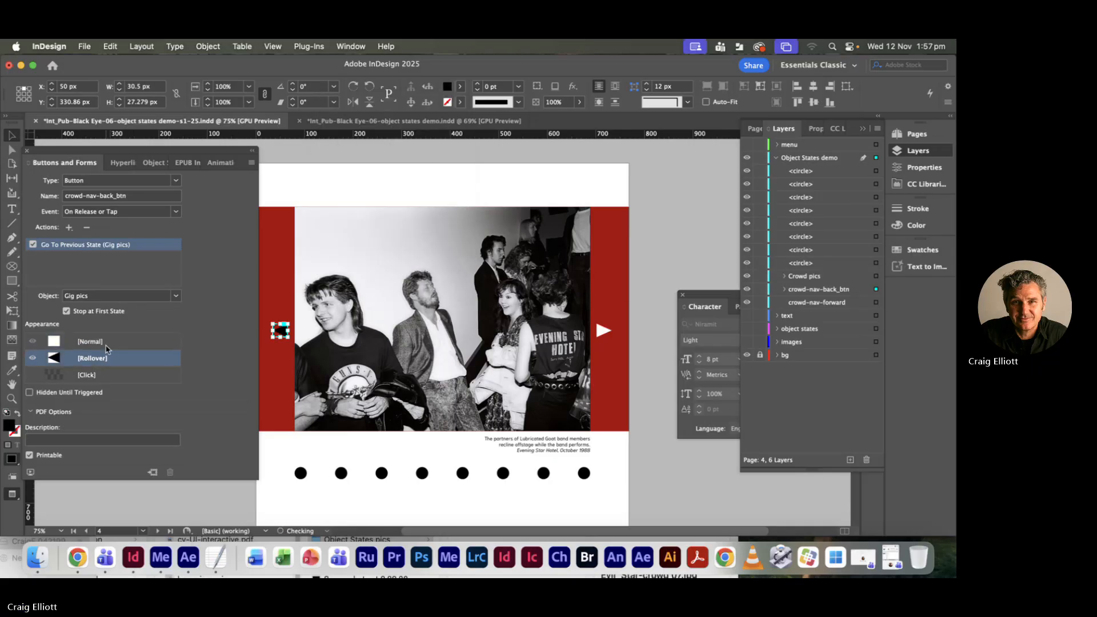
pyautogui.click(127, 338)
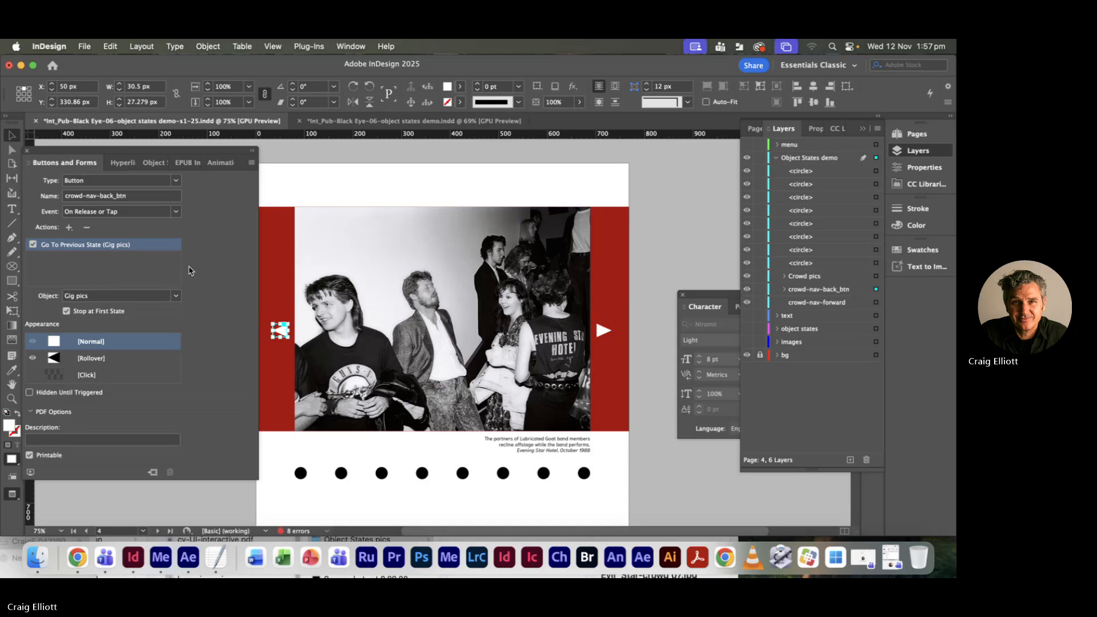
# - Convert the white forward arrow beside the crowd picture into a button
pyautogui.click(604, 330)
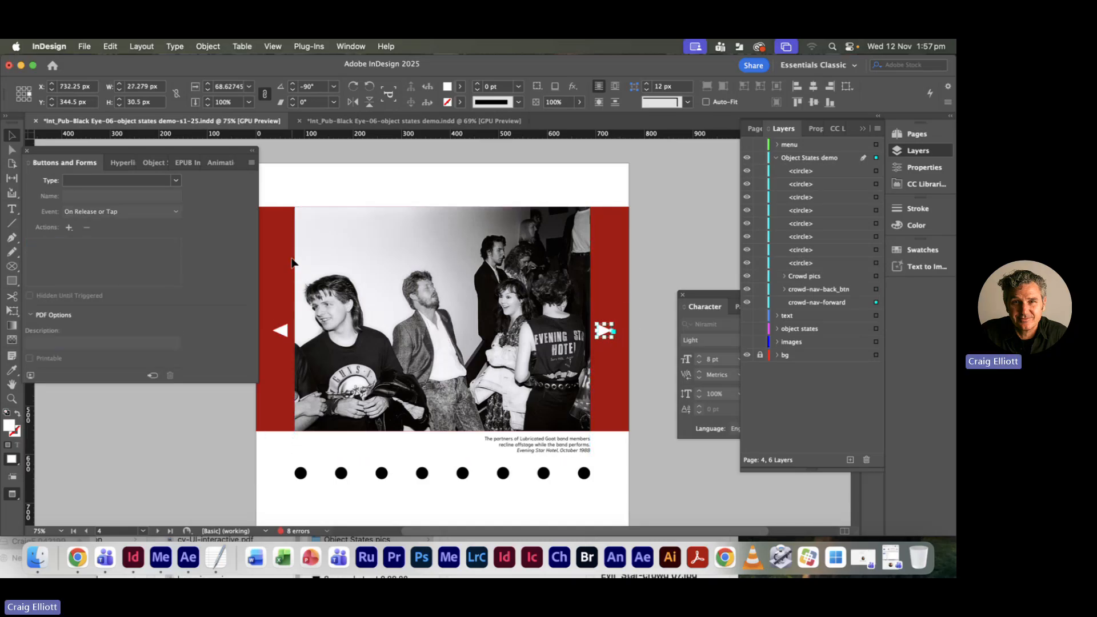
pyautogui.click(177, 182)
pyautogui.click(80, 190)
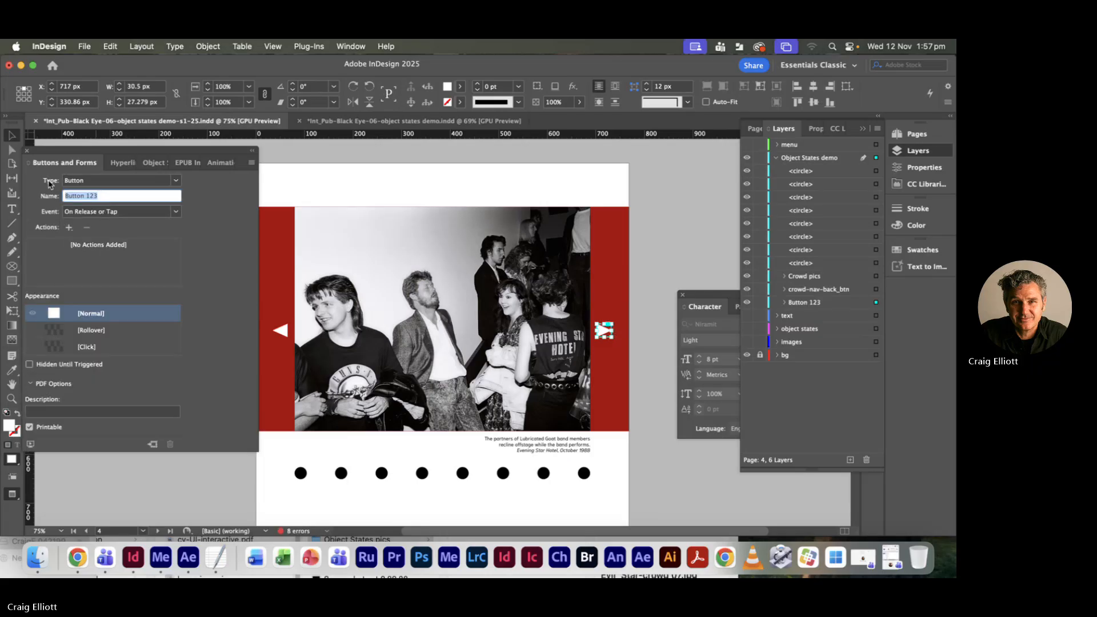
# - Enter crowd-nav-forward_btn as the forward arrow's button name, reusing the copied back-button name, and add a Go To Next State action
pyautogui.press('super+v')
pyautogui.write('f')
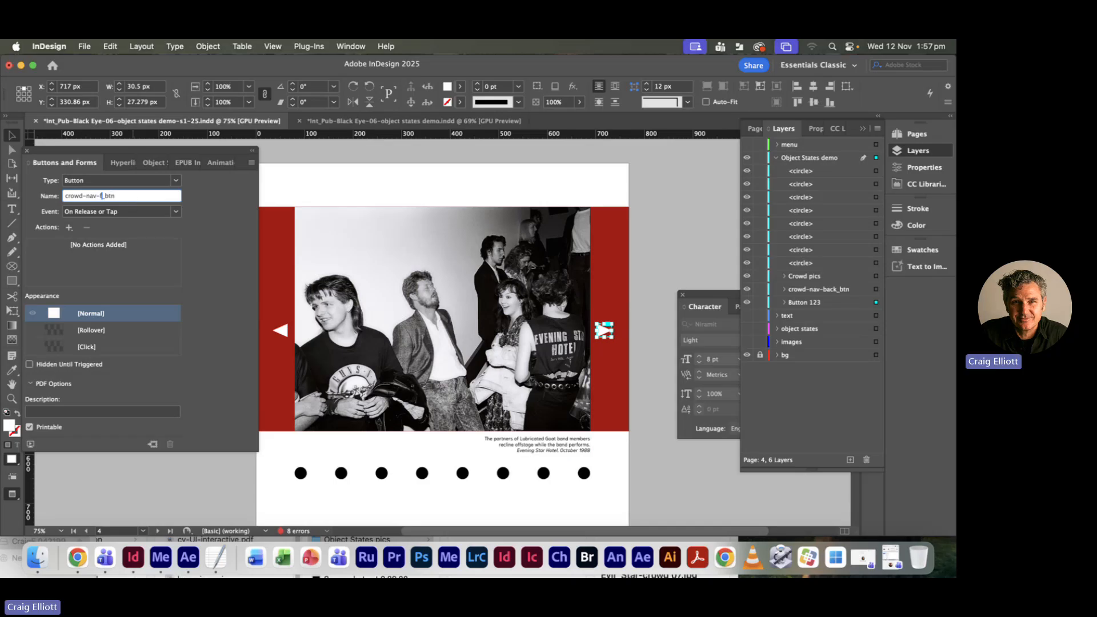
pyautogui.write('orward')
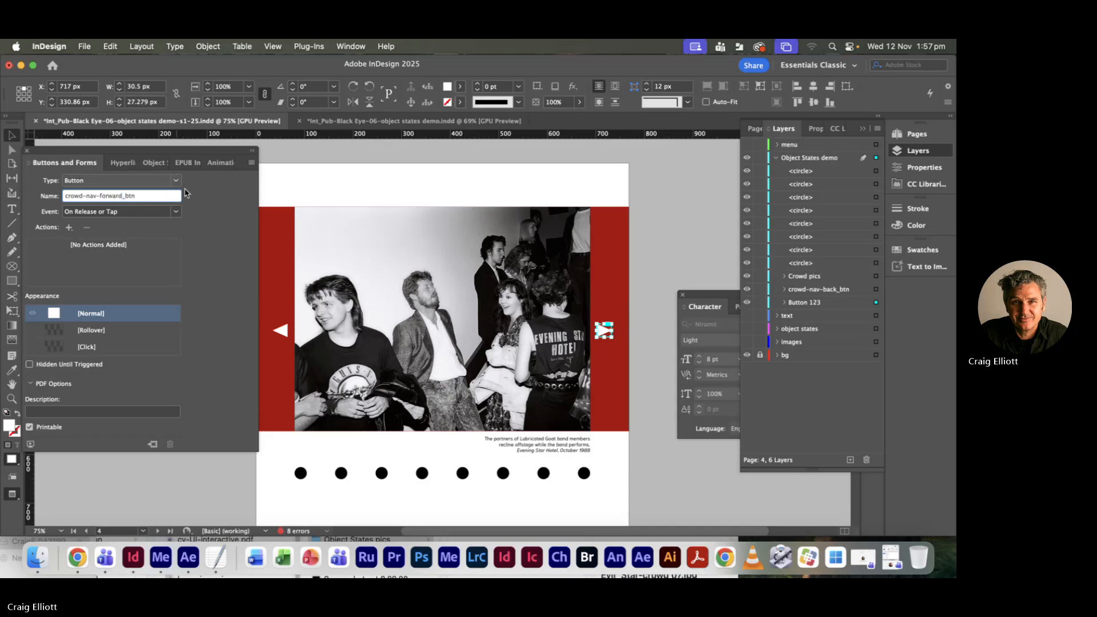
pyautogui.click(68, 228)
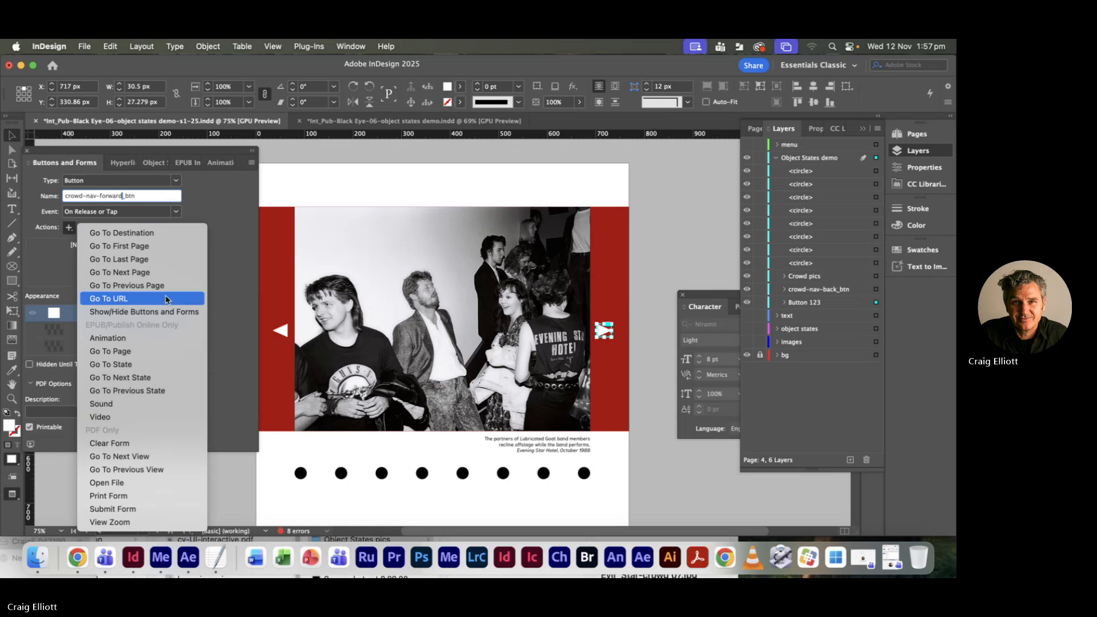
pyautogui.click(135, 378)
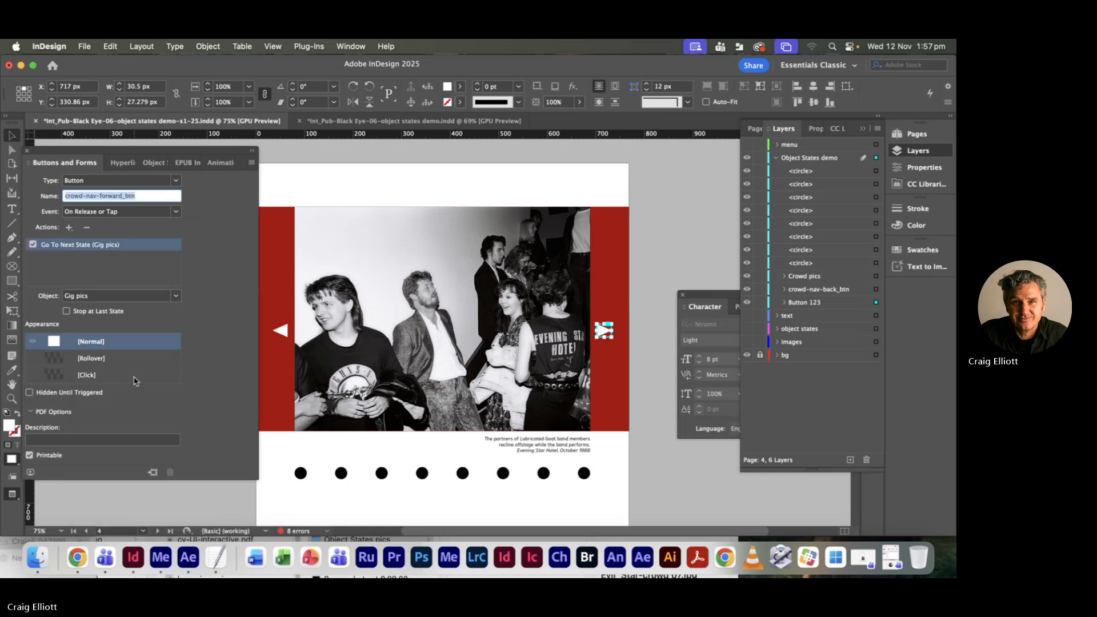
# - Give the forward button a Rollover appearance filled with [Black] and return to its Normal appearance
pyautogui.click(123, 359)
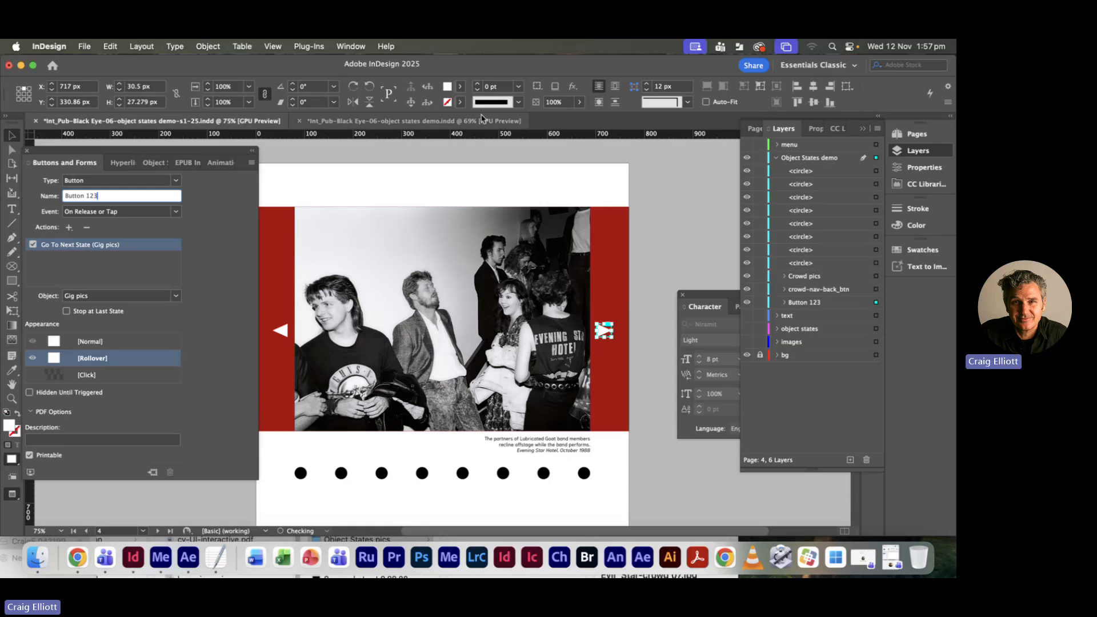
pyautogui.click(460, 86)
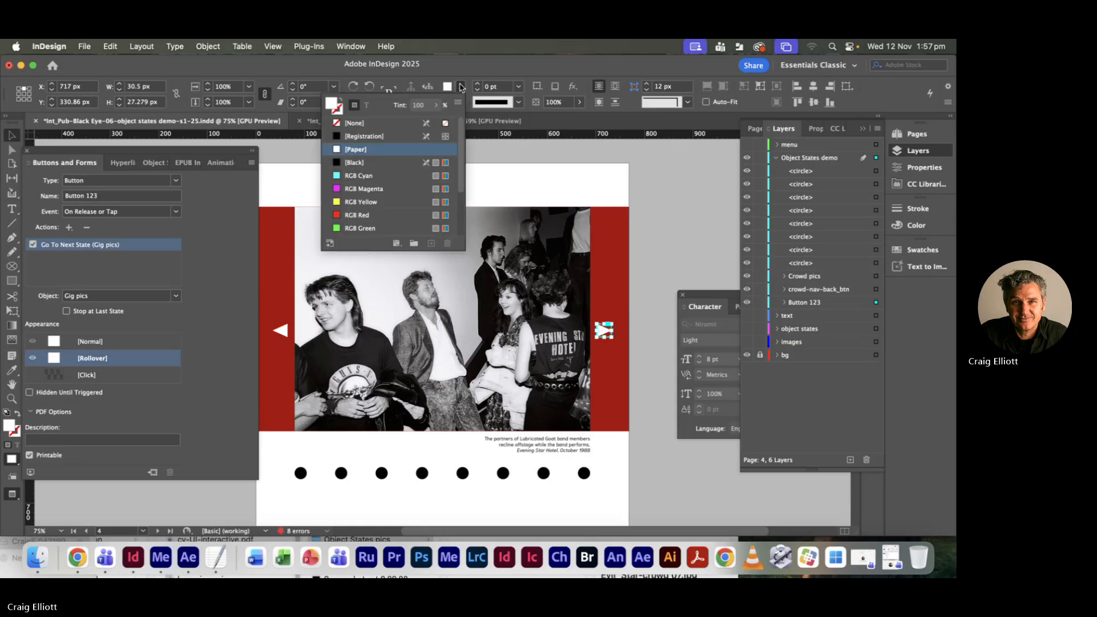
pyautogui.click(336, 164)
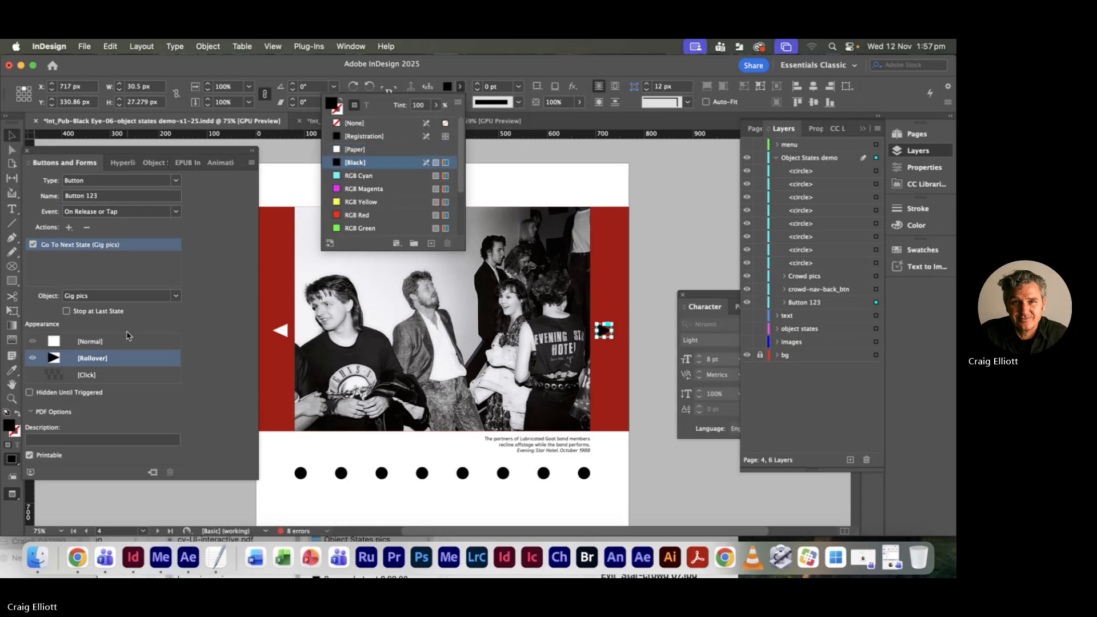
pyautogui.click(115, 349)
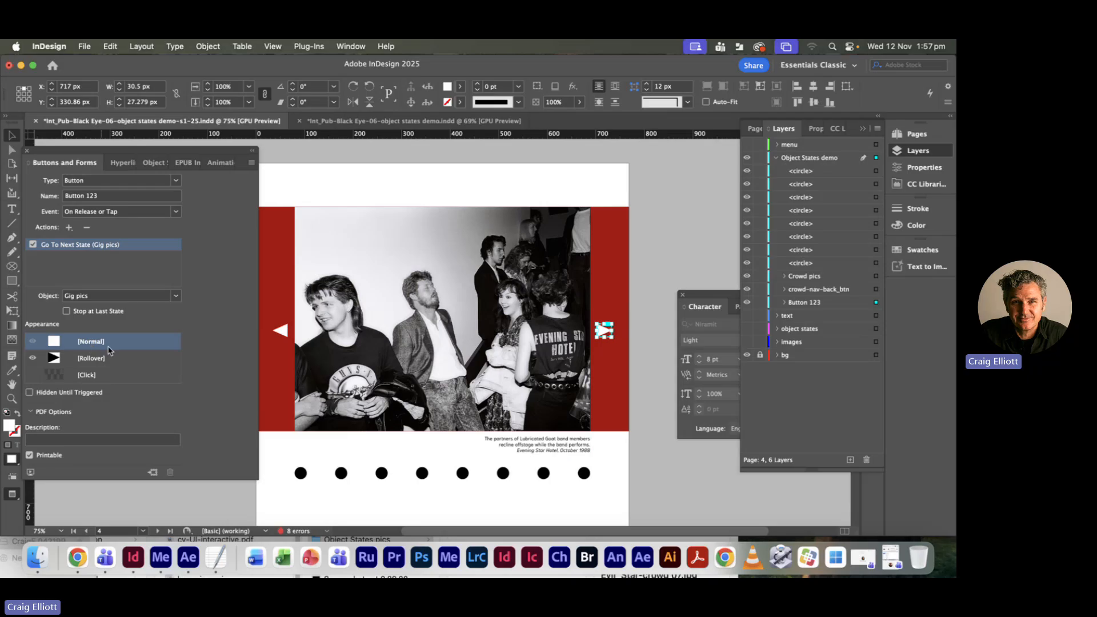
# - Play the crowd picture page in the EPUB Interactivity Preview
pyautogui.click(183, 165)
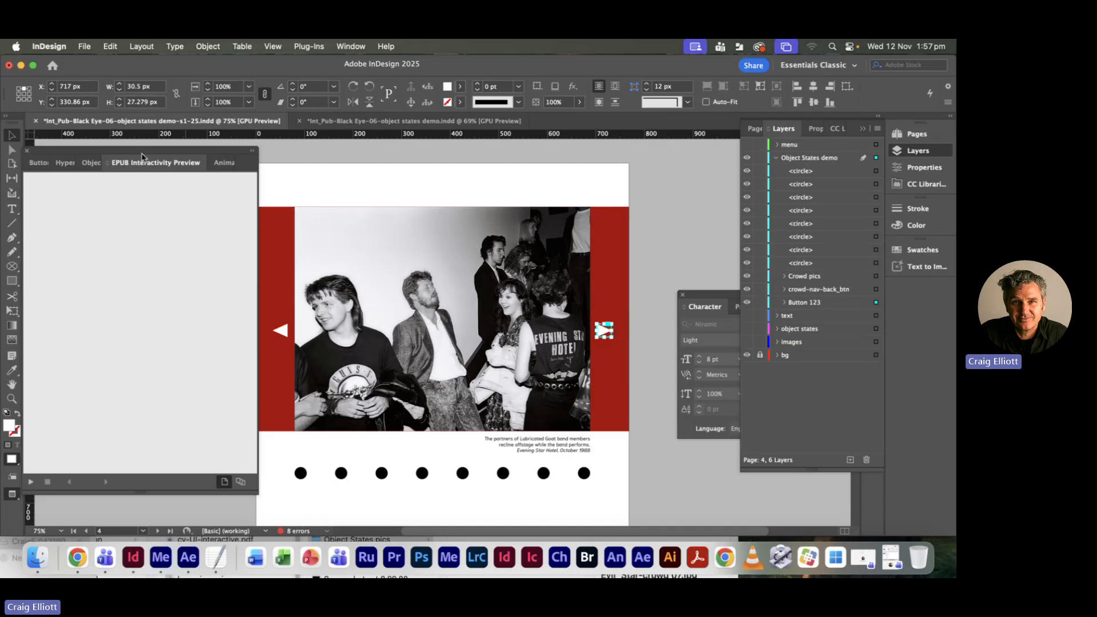
pyautogui.click(349, 46)
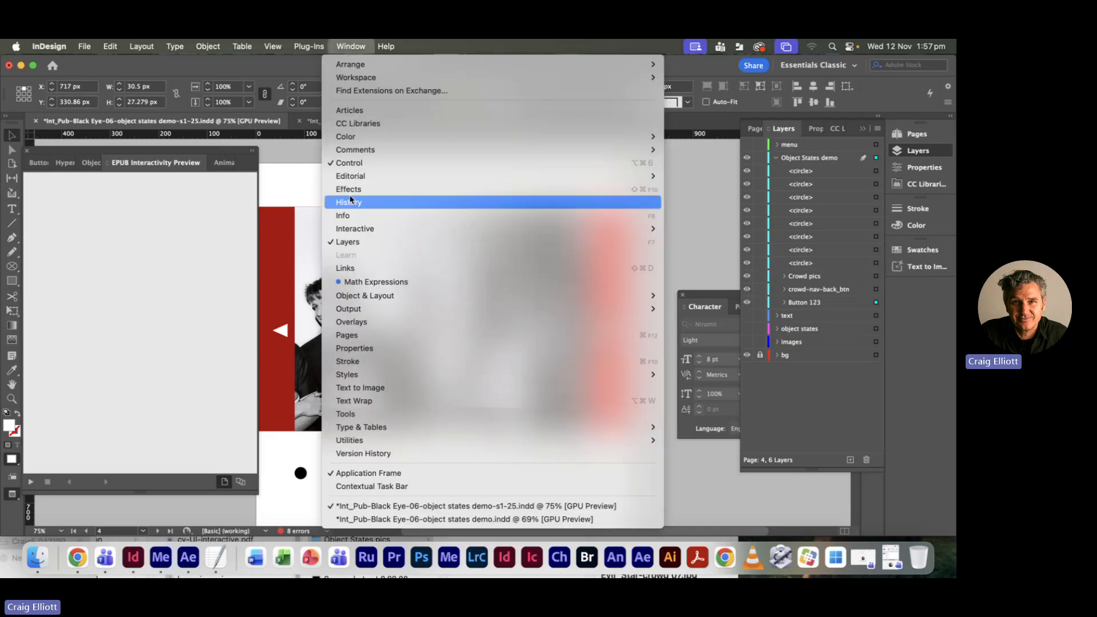
pyautogui.moveTo(571, 238)
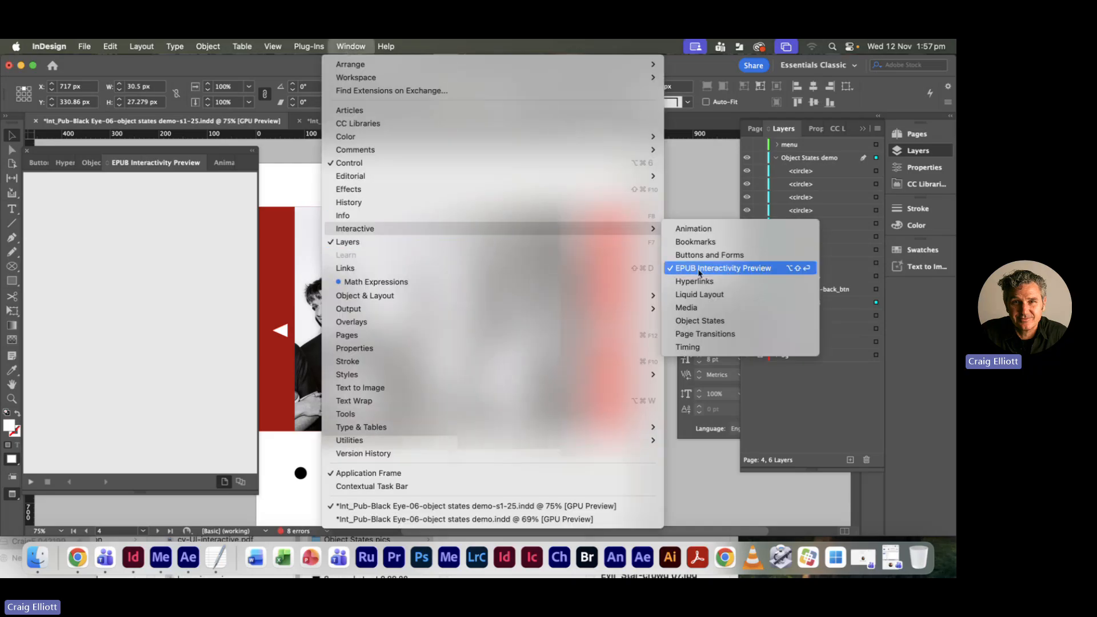
pyautogui.click(351, 47)
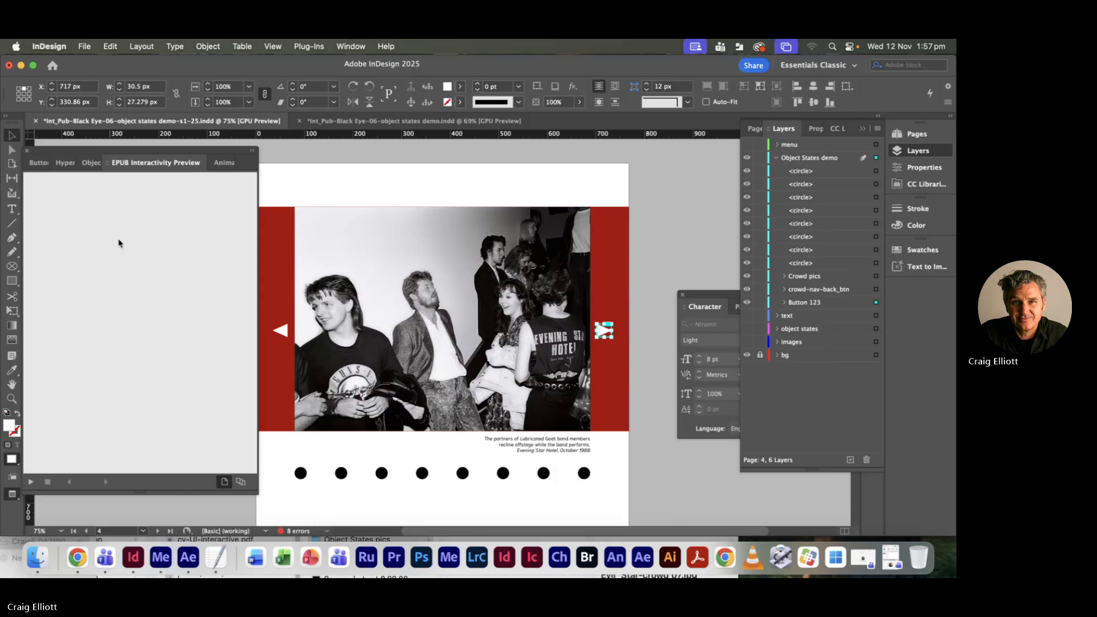
pyautogui.moveTo(78, 150); pyautogui.dragTo(131, 144)
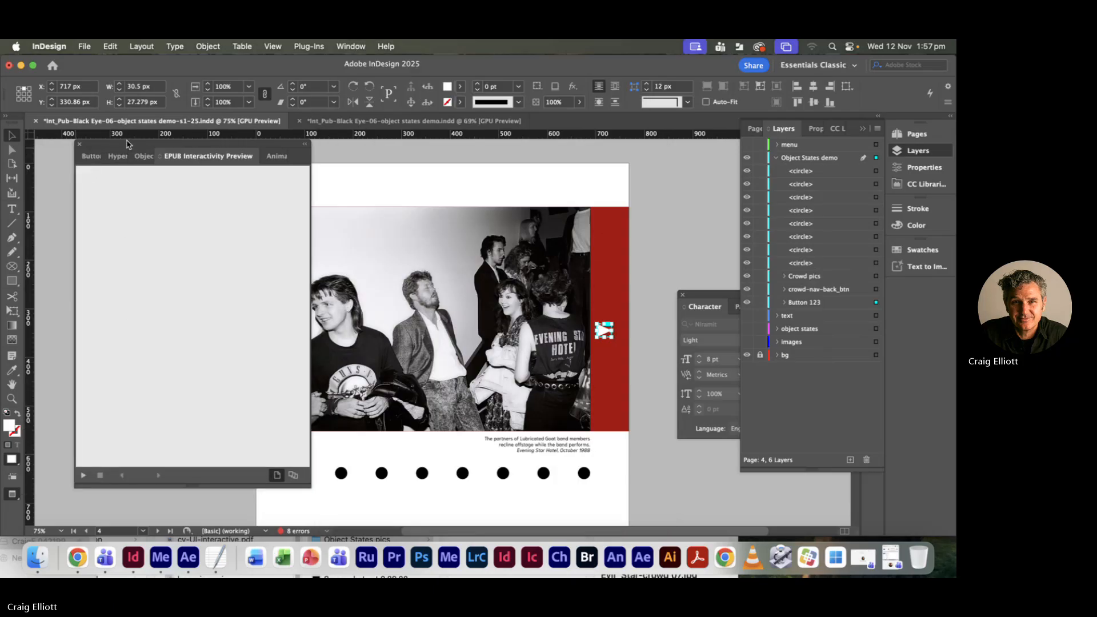
pyautogui.click(84, 475)
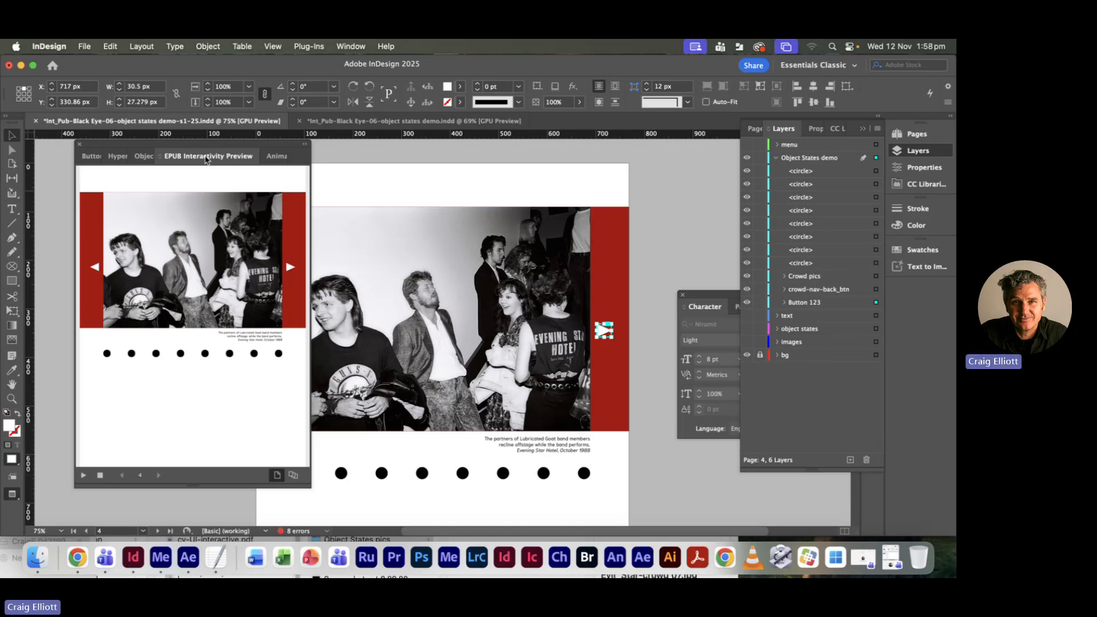
pyautogui.moveTo(206, 157); pyautogui.dragTo(227, 226)
pyautogui.click(179, 211)
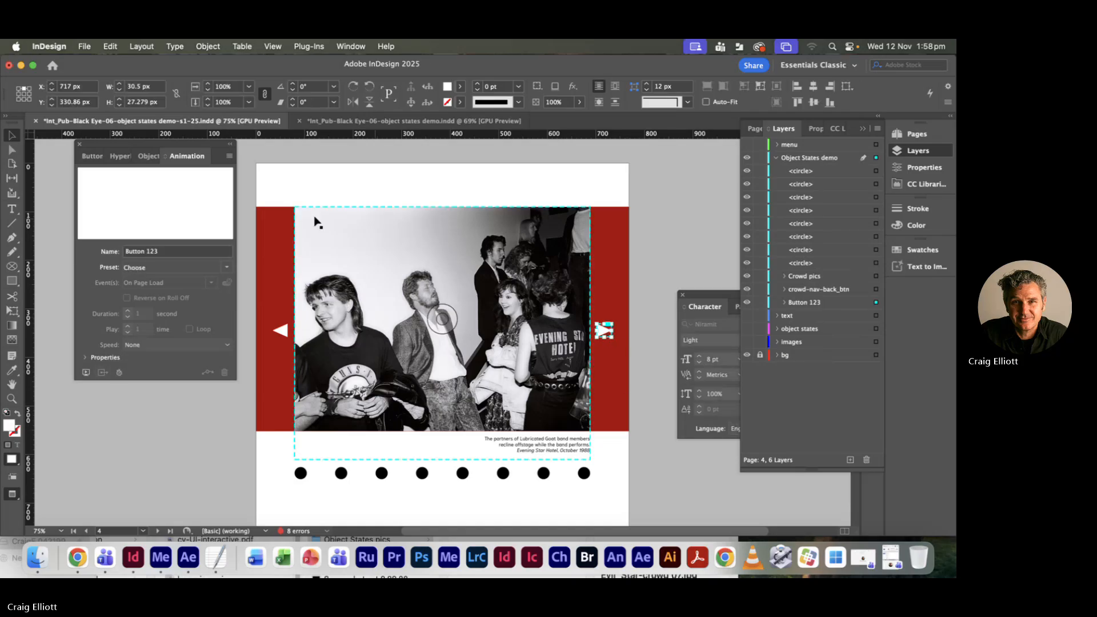
# - Enable Stop at Last State for the forward button's Go To Next State action and set its target object to Crowd pics
pyautogui.click(91, 156)
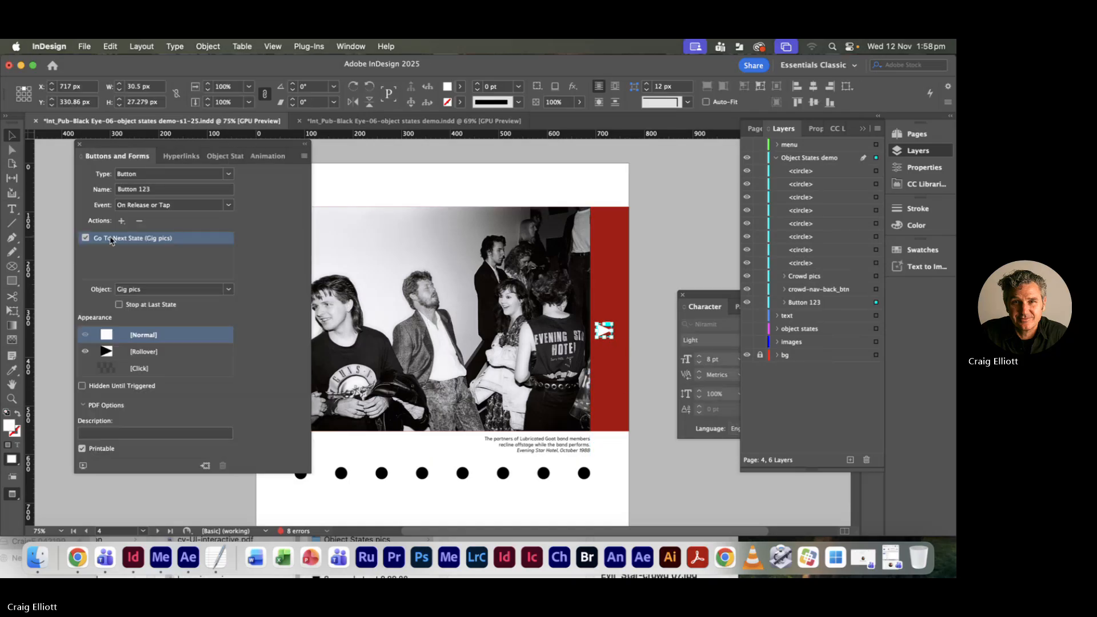
pyautogui.click(119, 304)
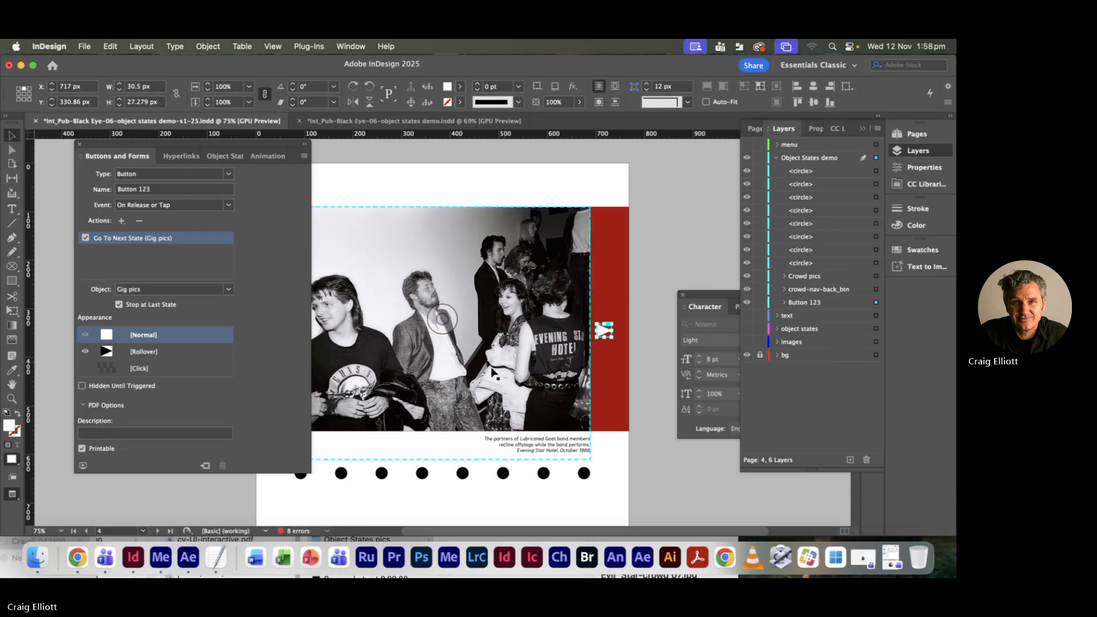
pyautogui.click(228, 289)
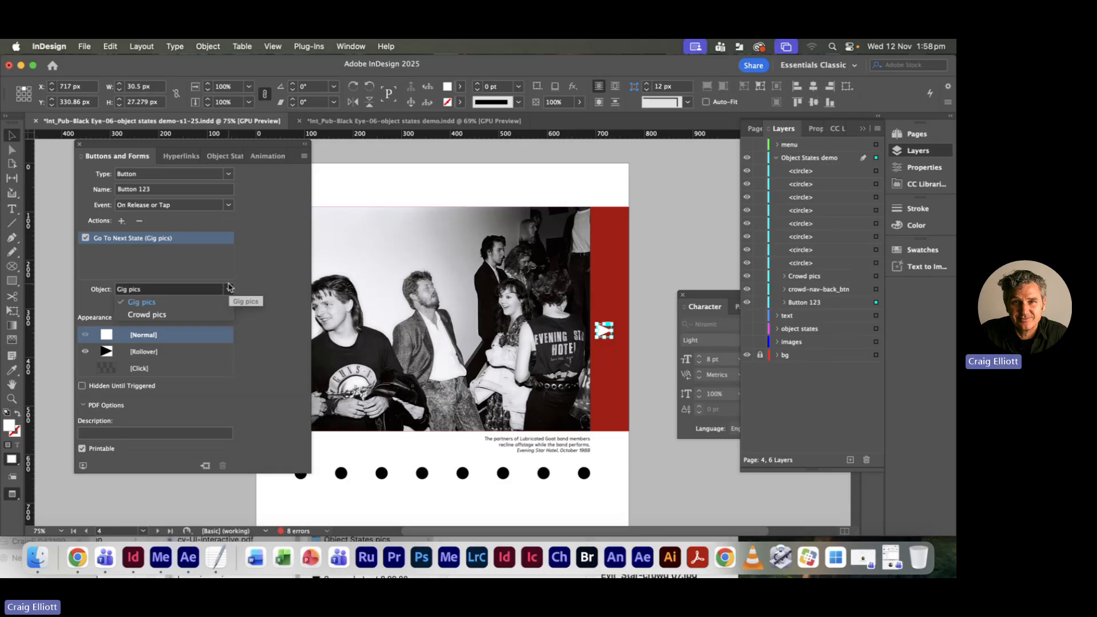
pyautogui.click(150, 315)
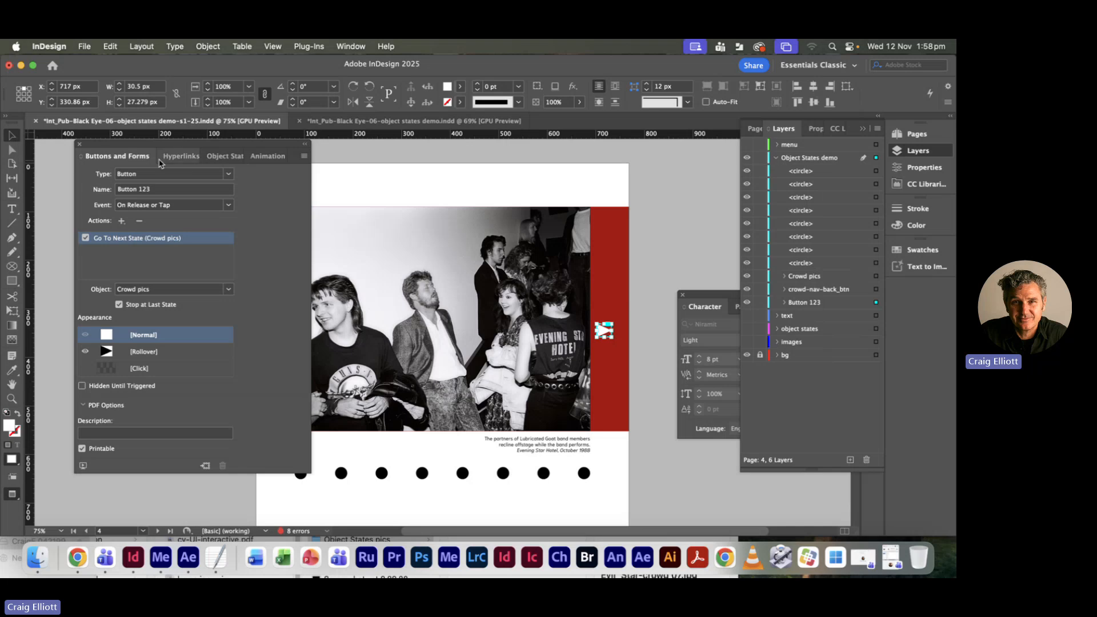
# - Set the back button's Go To Previous State action to target the Crowd pics object and save the document
pyautogui.moveTo(142, 146); pyautogui.dragTo(90, 158)
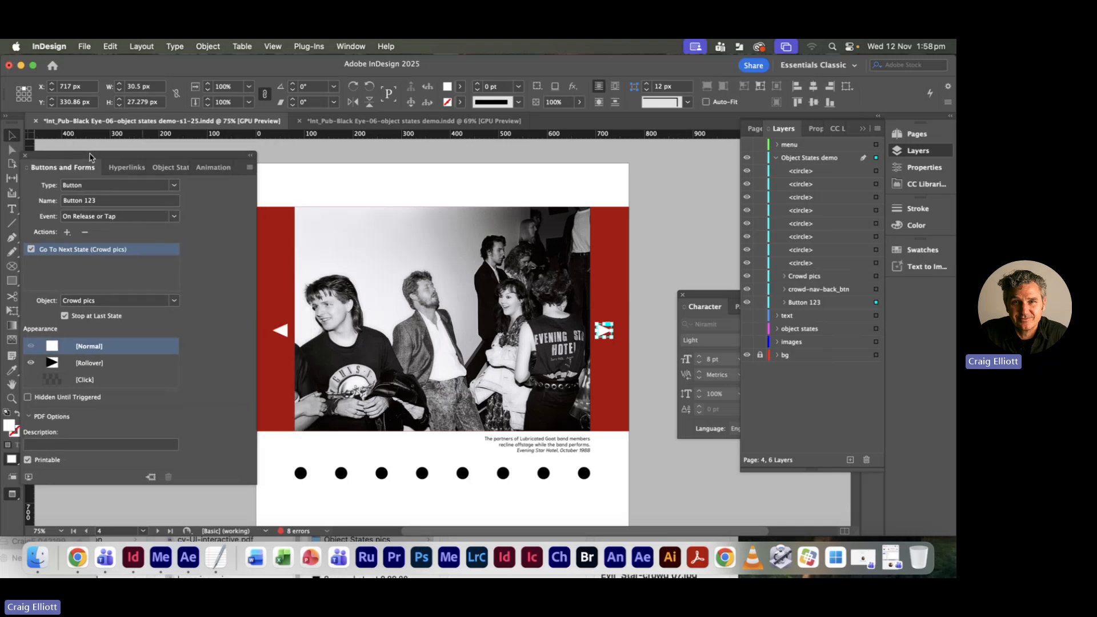
pyautogui.click(279, 337)
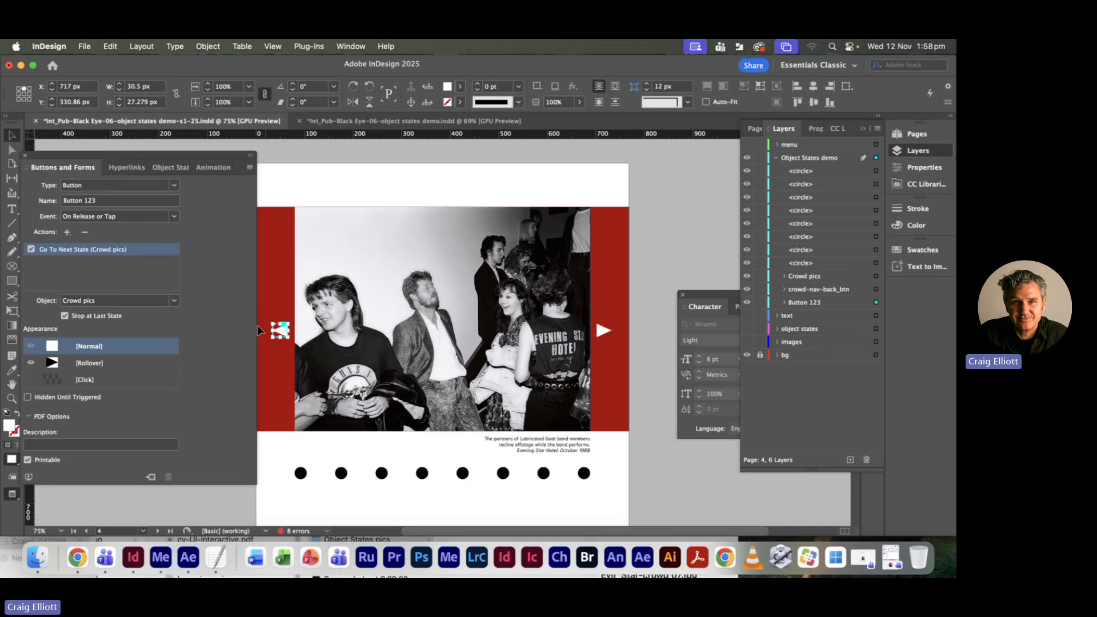
pyautogui.click(174, 300)
pyautogui.click(86, 327)
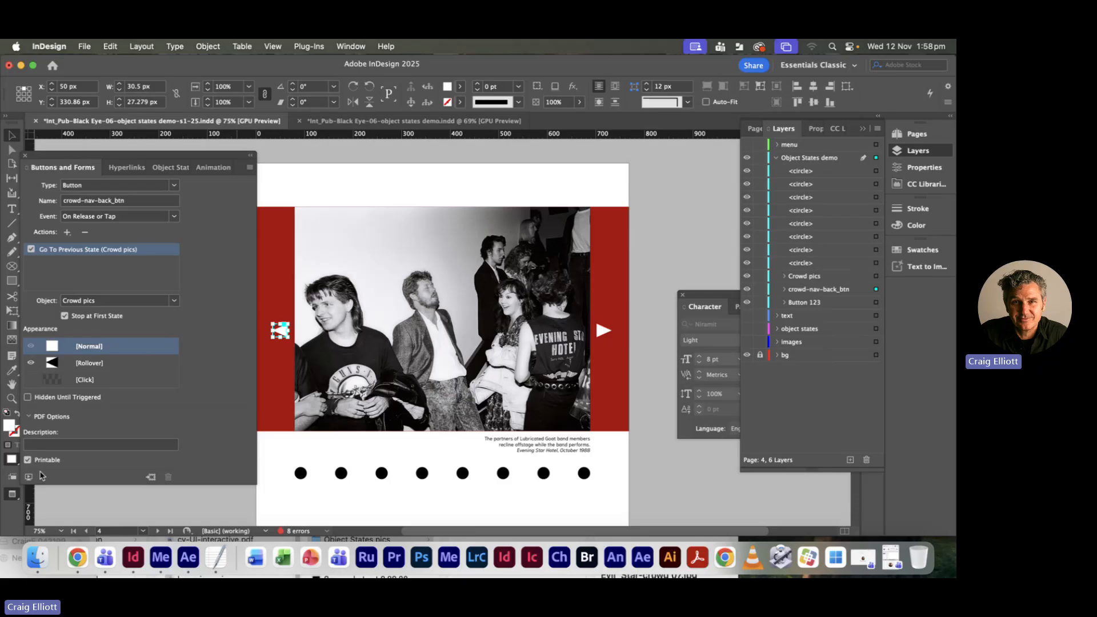
pyautogui.press('super+s')
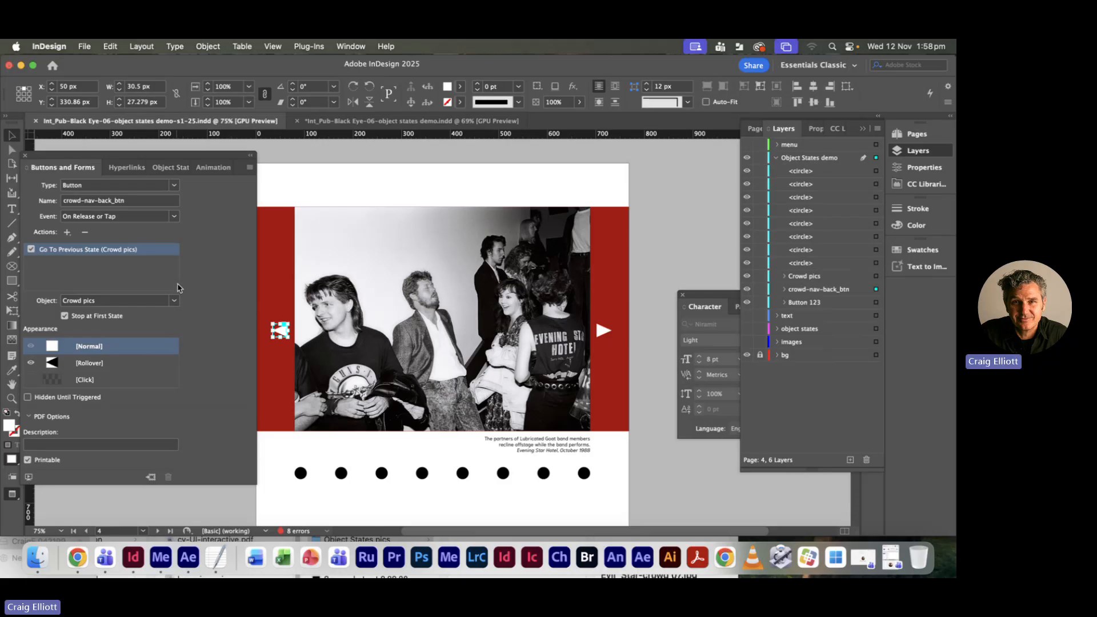
# - Preview the page's interactivity and test the forward and back arrows through the crowd pictures, keeping the preview beside the page
pyautogui.click(28, 477)
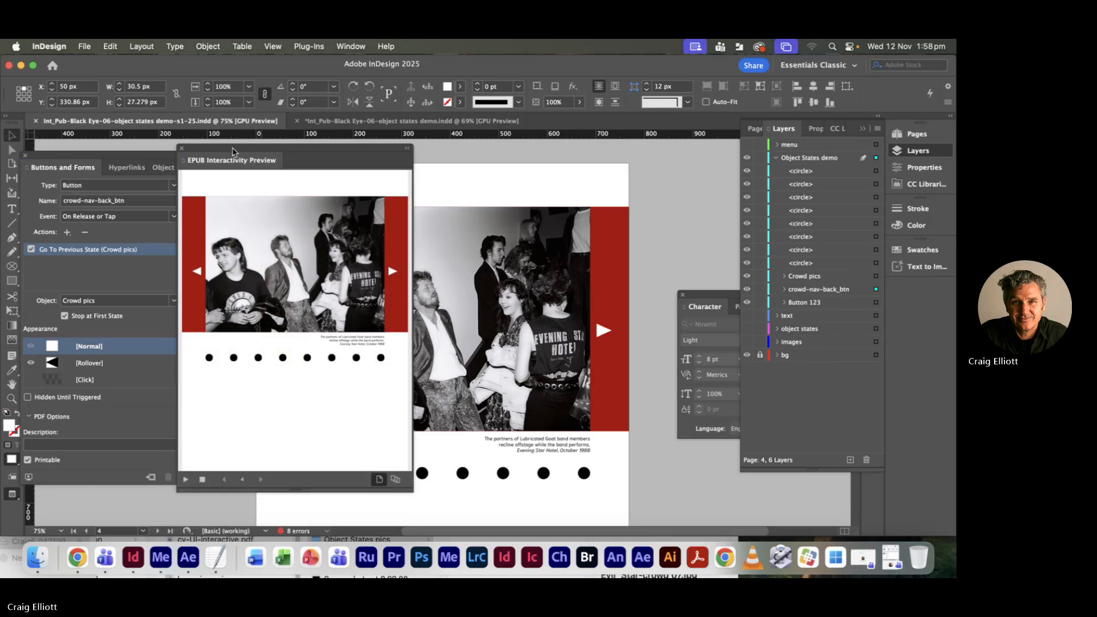
pyautogui.click(186, 485)
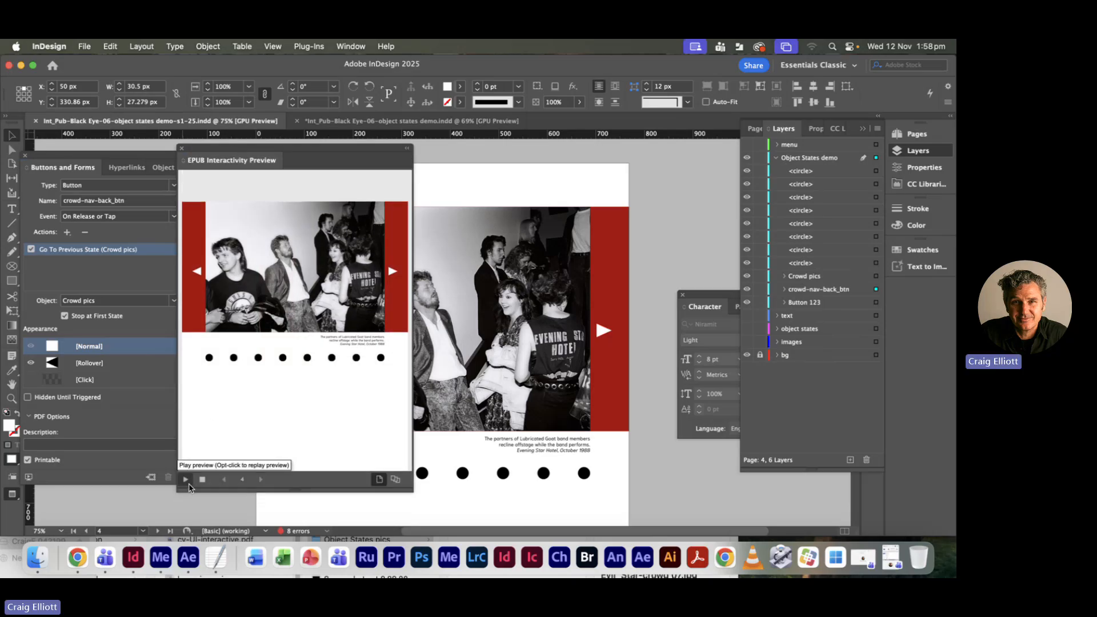
pyautogui.click(394, 279)
pyautogui.click(394, 279)
pyautogui.click(393, 277)
pyautogui.click(393, 277)
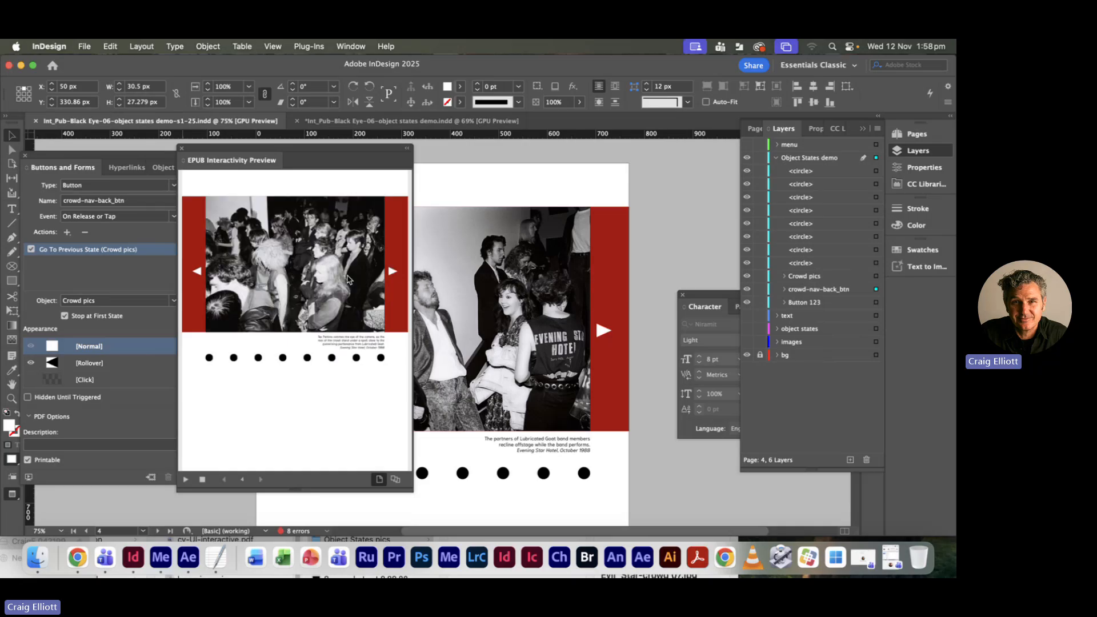
pyautogui.click(198, 276)
pyautogui.click(198, 275)
pyautogui.click(197, 275)
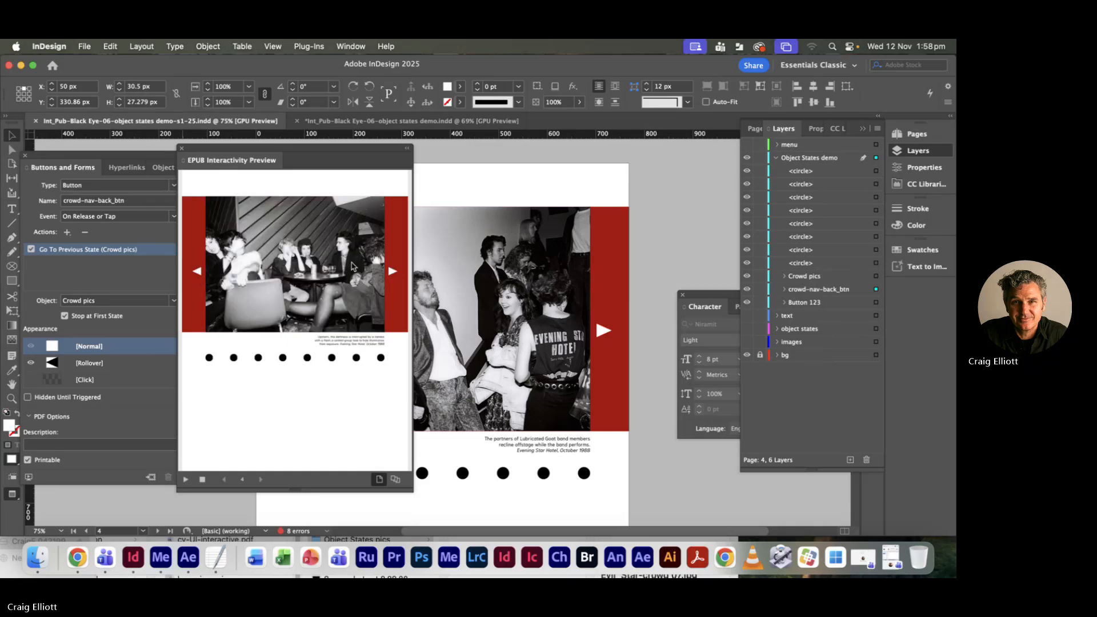
pyautogui.click(392, 271)
pyautogui.click(393, 271)
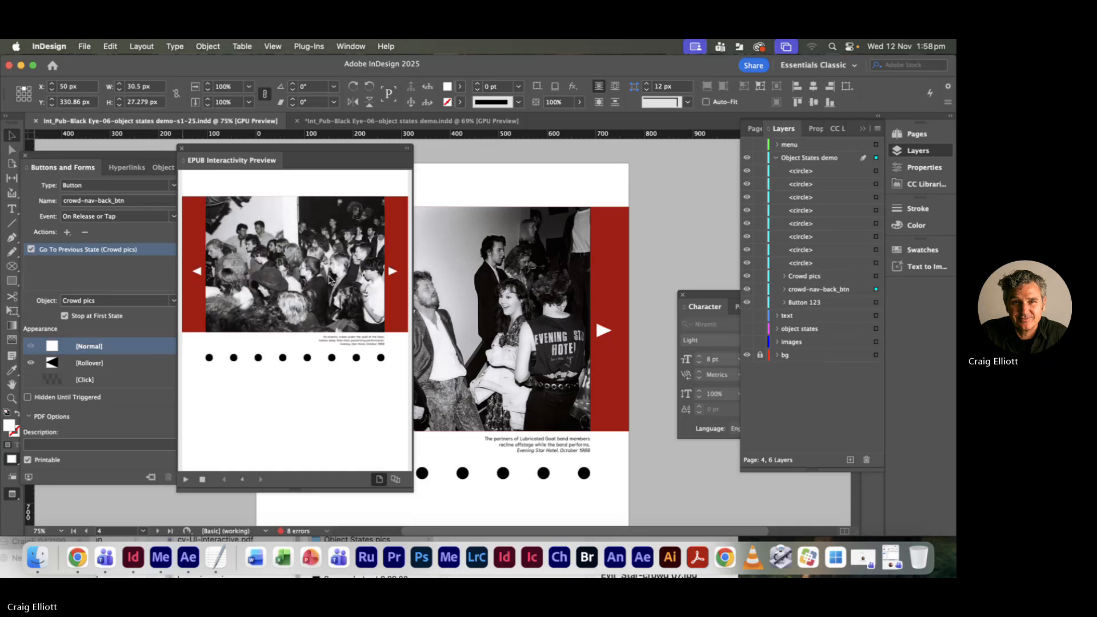
pyautogui.click(198, 272)
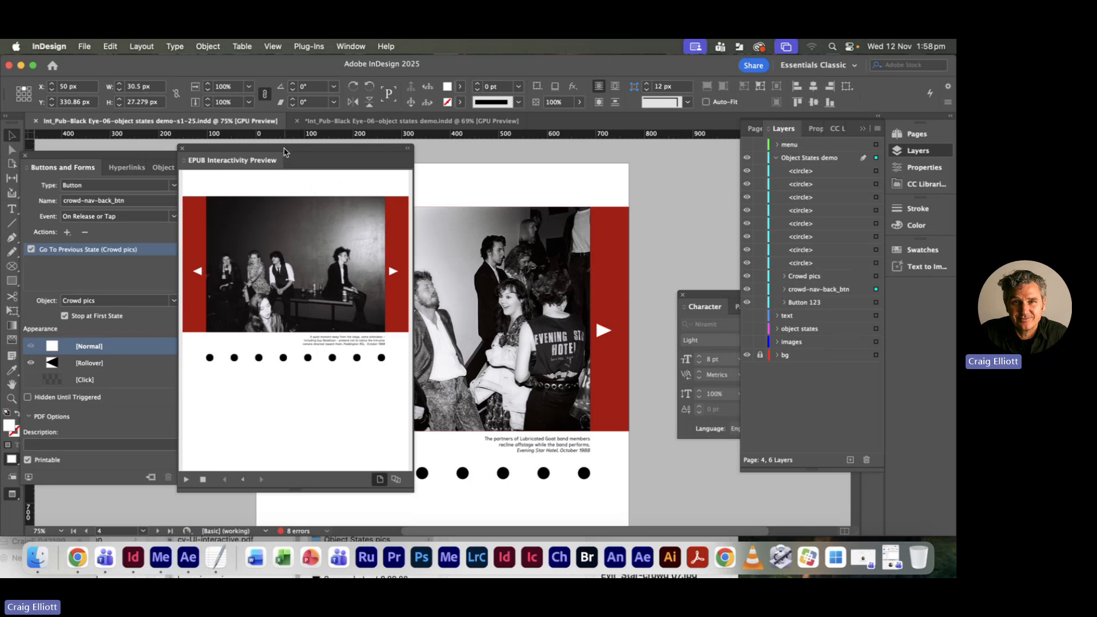
pyautogui.moveTo(290, 155); pyautogui.dragTo(737, 168)
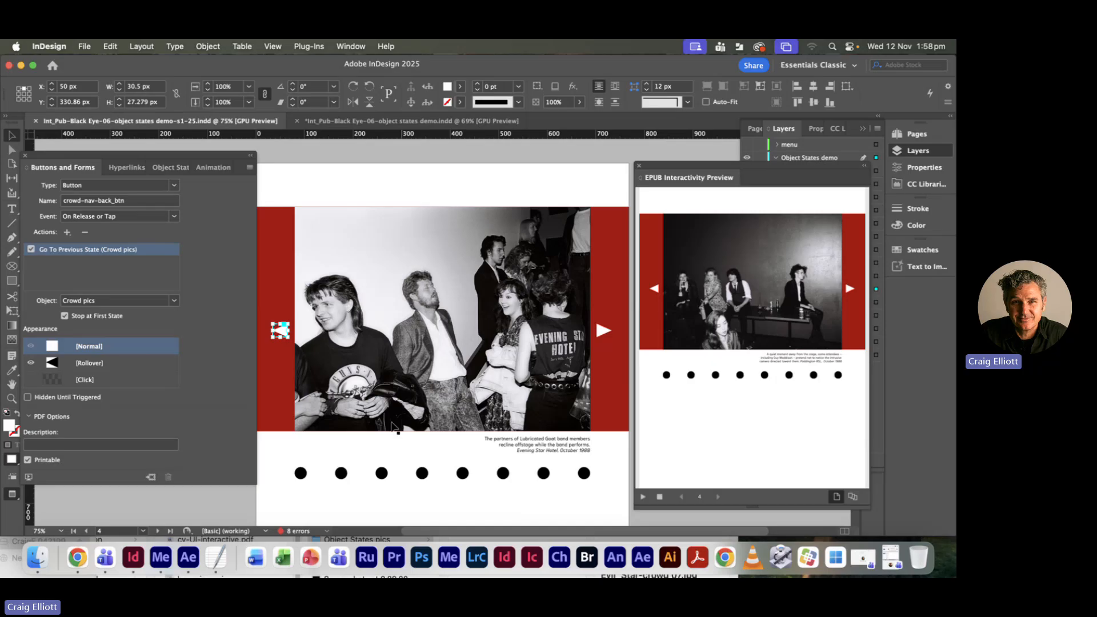
# - Delete the second-to-last black circle from the row beneath the crowd picture
pyautogui.scroll(-5, 456, 429)
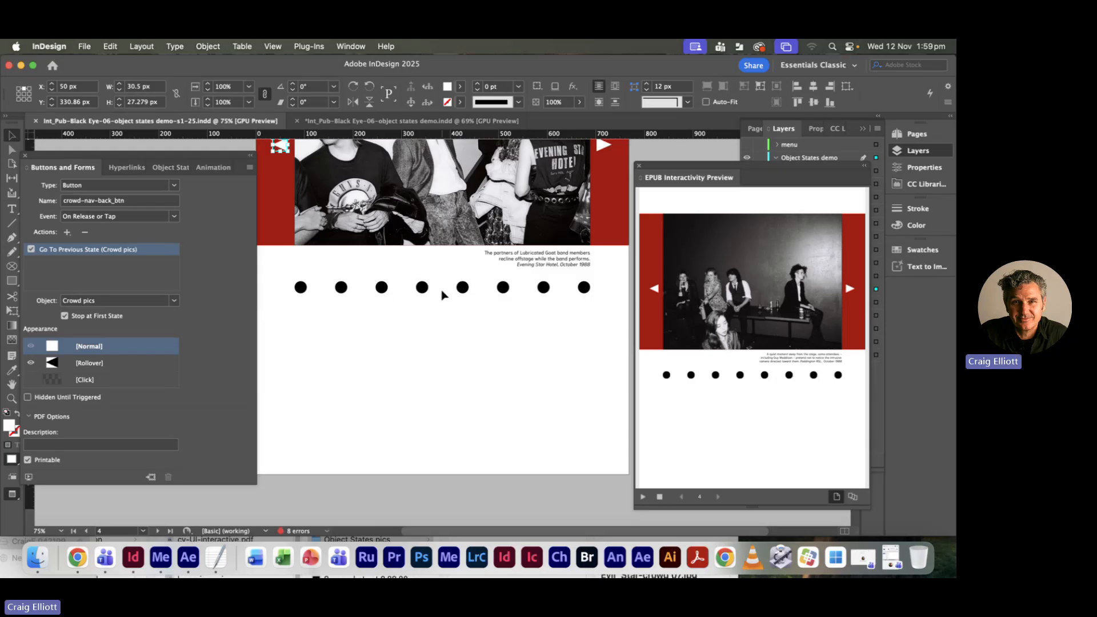
pyautogui.click(543, 288)
pyautogui.press('Delete')
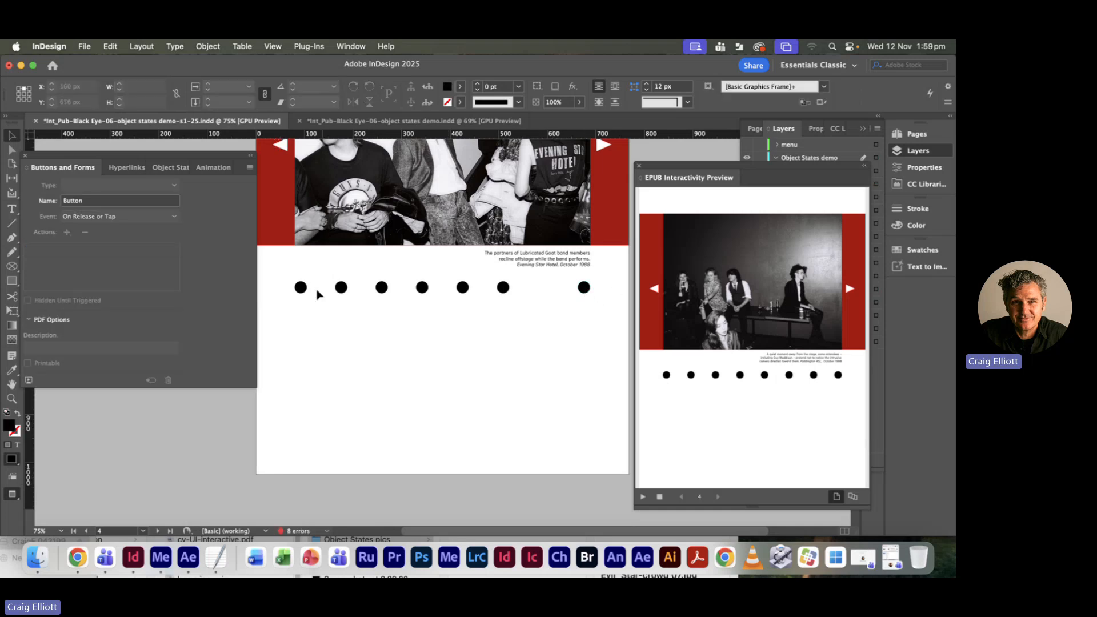
# - Distribute the seven black circles beneath the crowd picture with equal horizontal spacing using Align, and close the Align options
pyautogui.moveTo(277, 281); pyautogui.dragTo(626, 302)
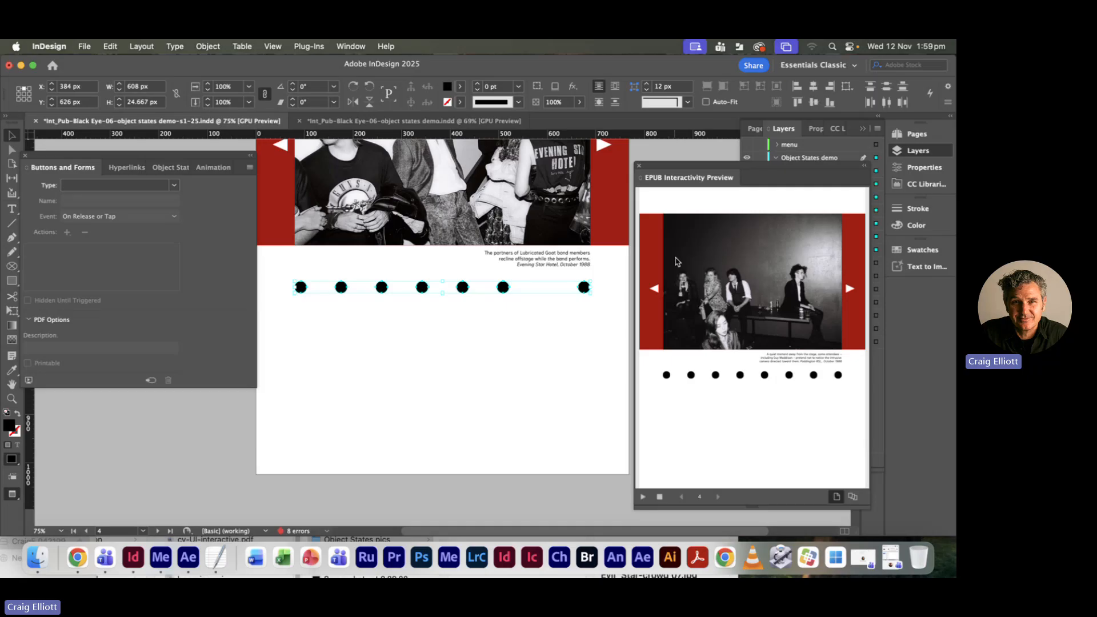
pyautogui.click(351, 47)
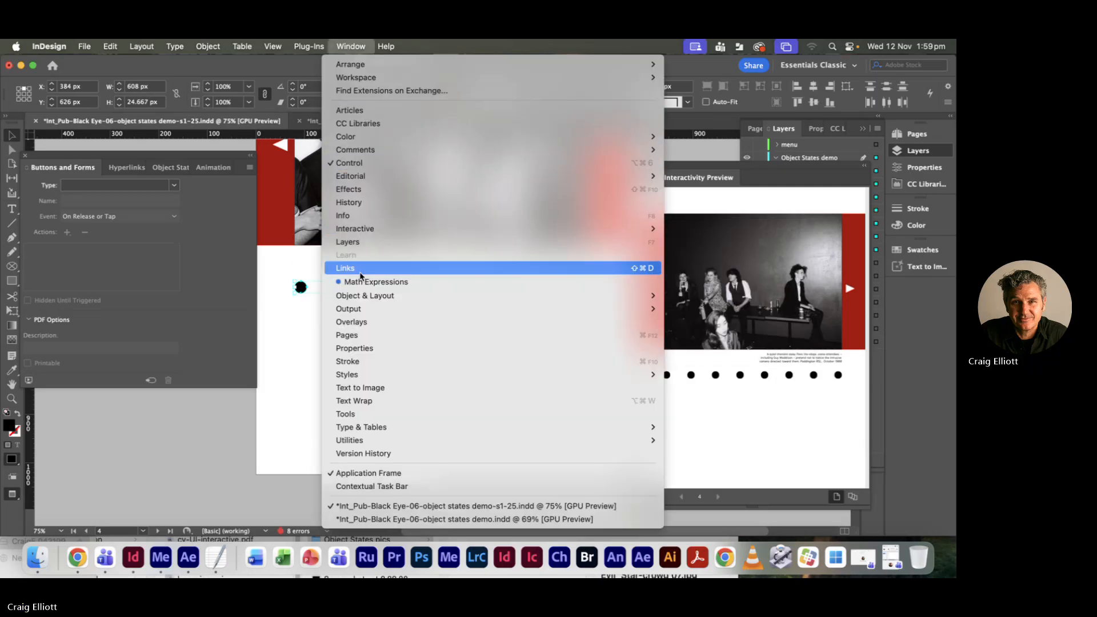
pyautogui.moveTo(360, 301)
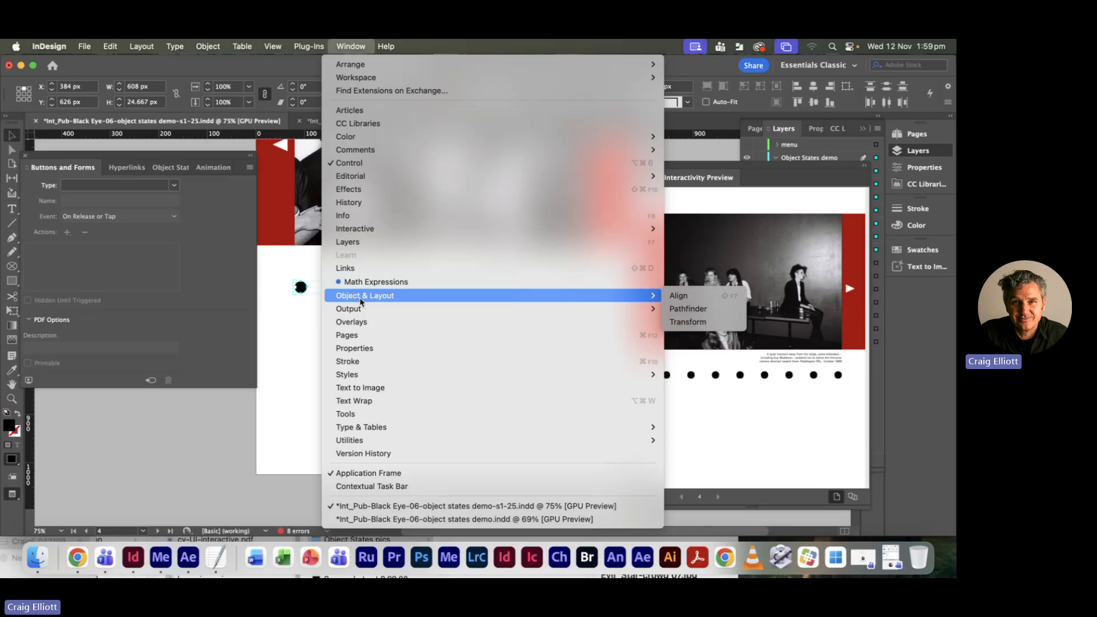
pyautogui.click(678, 295)
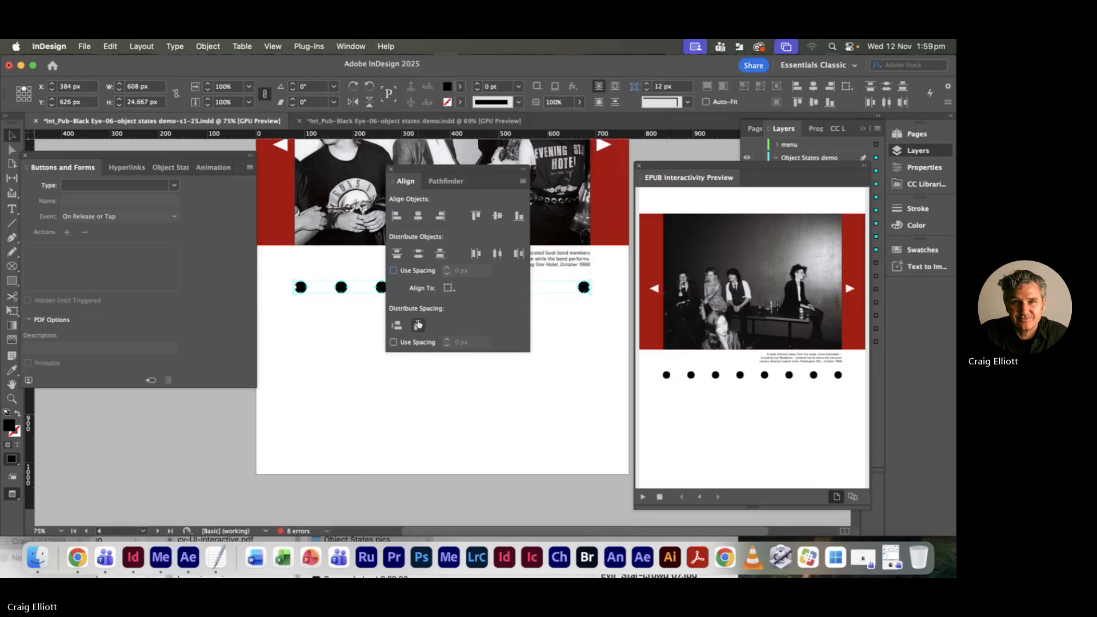
pyautogui.click(418, 325)
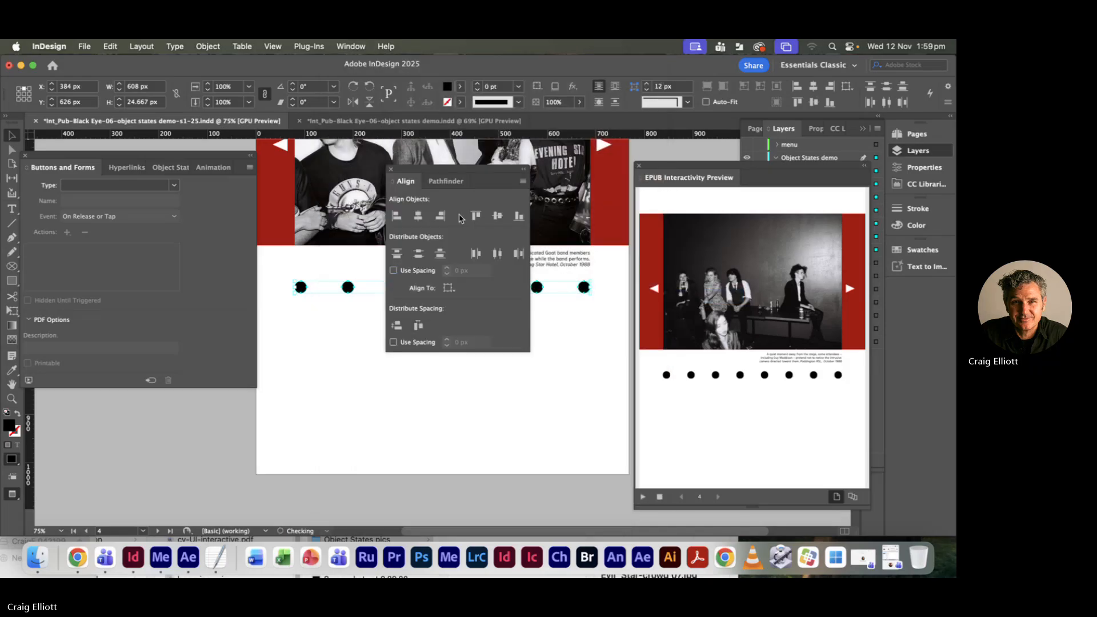
pyautogui.click(391, 170)
pyautogui.click(431, 352)
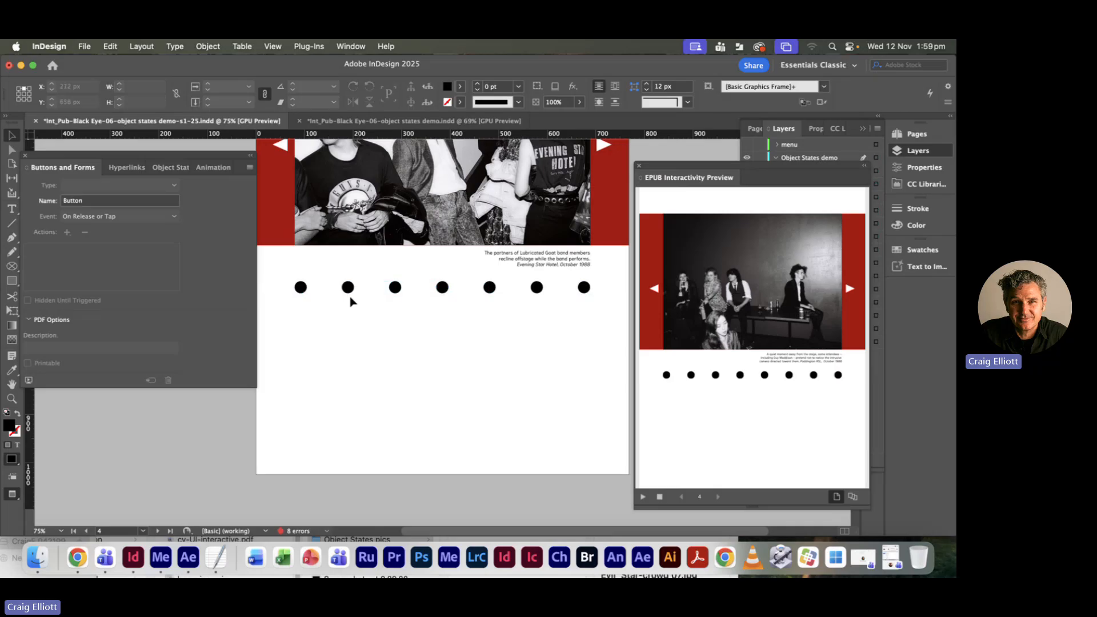
# - Convert the first circle in the row into a button and add a Go To State action to it
pyautogui.click(301, 292)
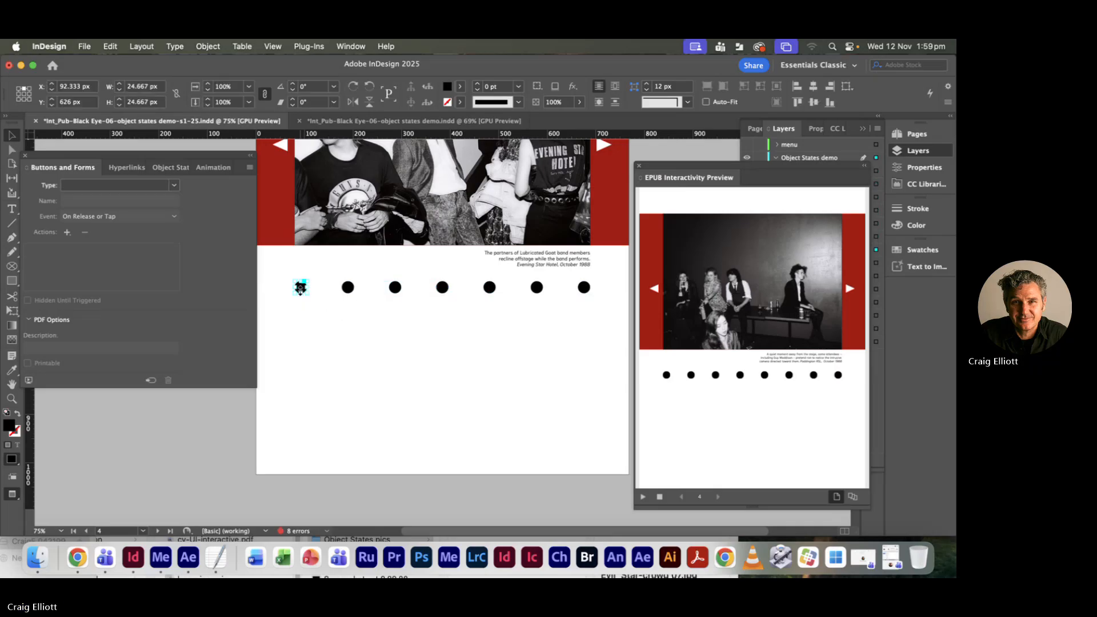
pyautogui.click(166, 186)
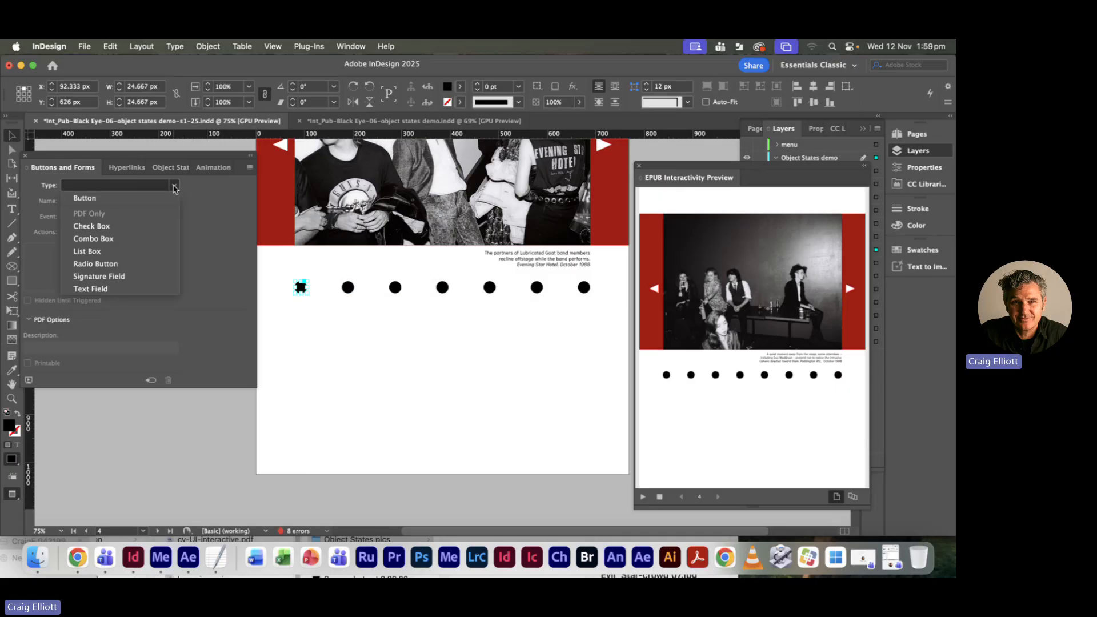
pyautogui.click(114, 199)
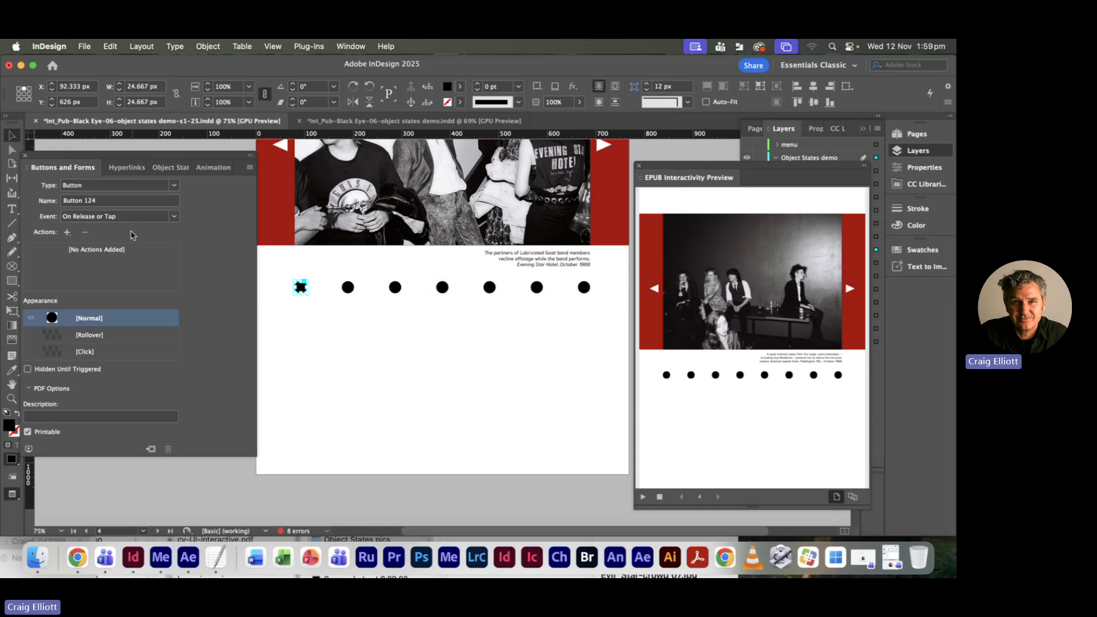
pyautogui.click(66, 232)
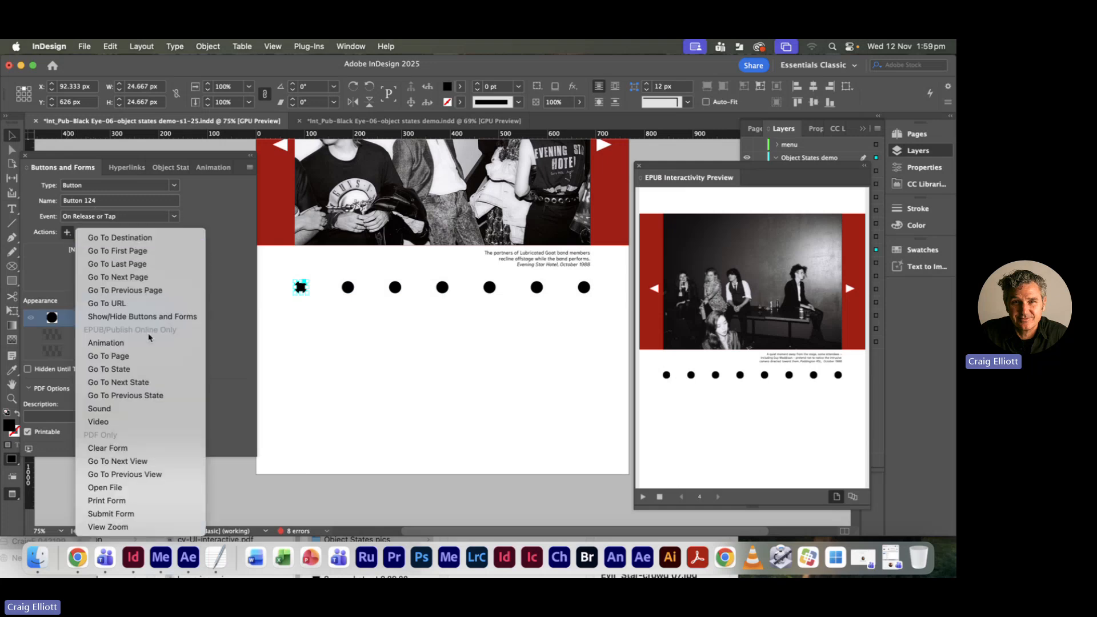
pyautogui.click(121, 370)
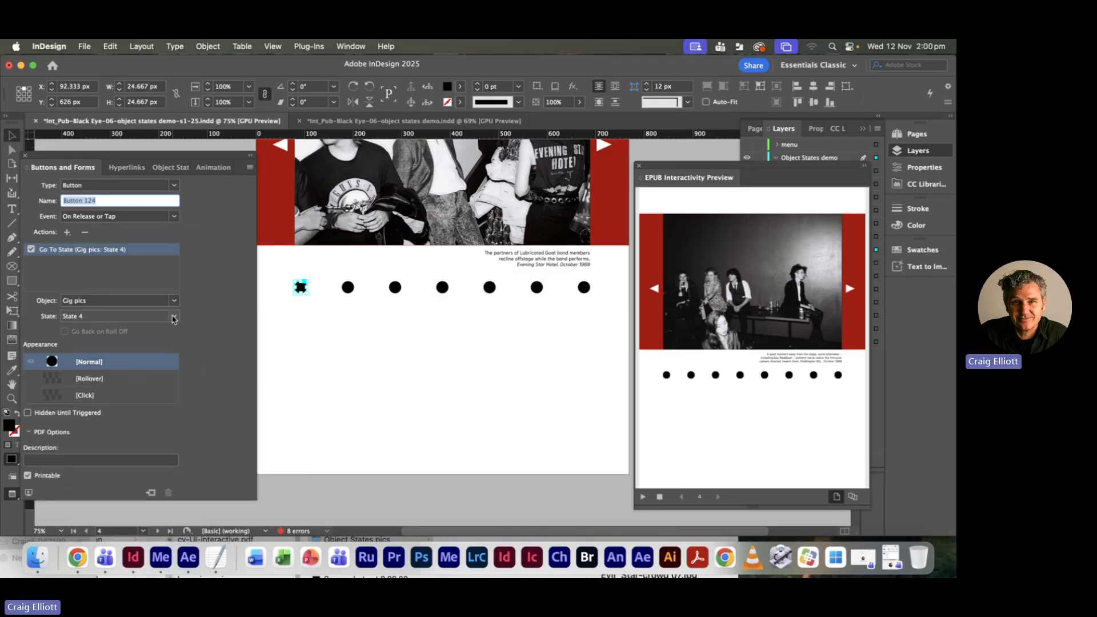
# - Target the first circle button's Go To State action at the Crowd pics object, State 1
pyautogui.click(175, 301)
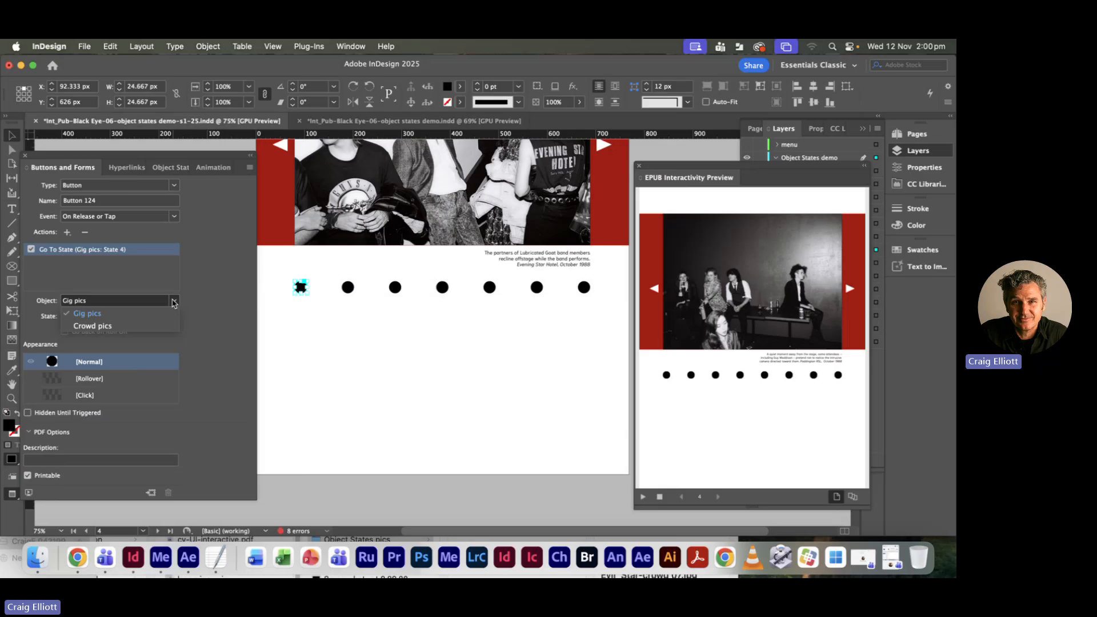
pyautogui.click(135, 327)
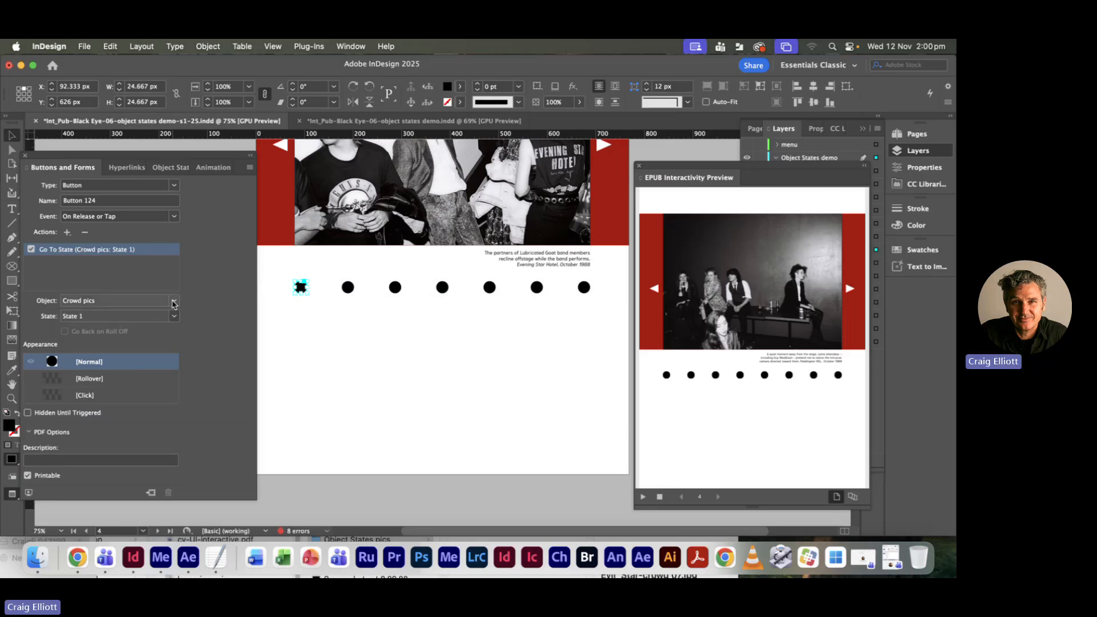
pyautogui.click(174, 316)
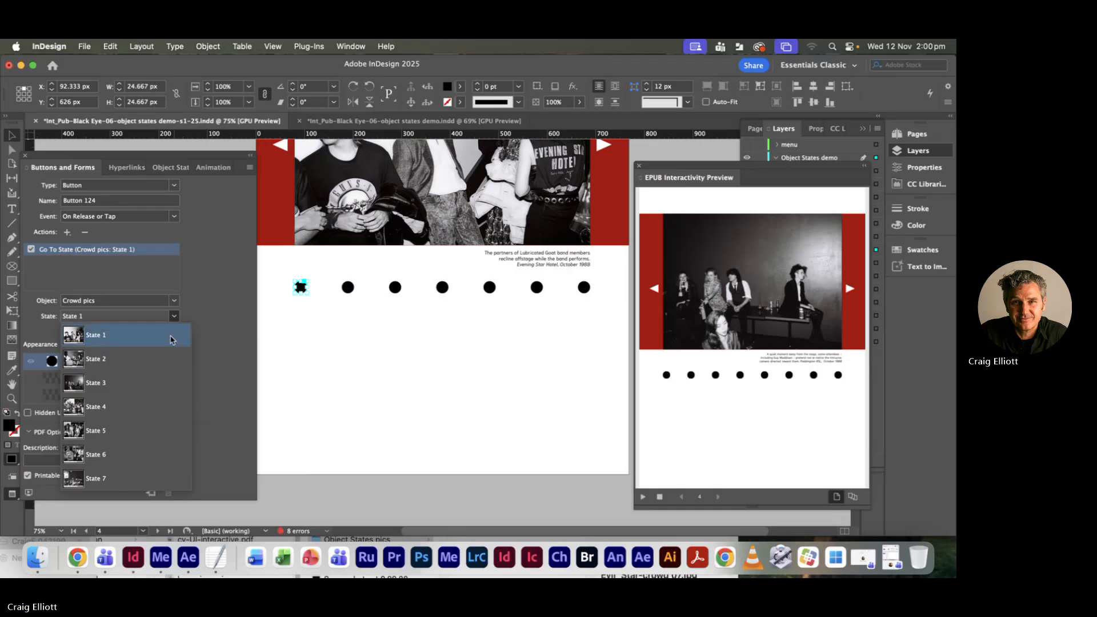
pyautogui.click(210, 329)
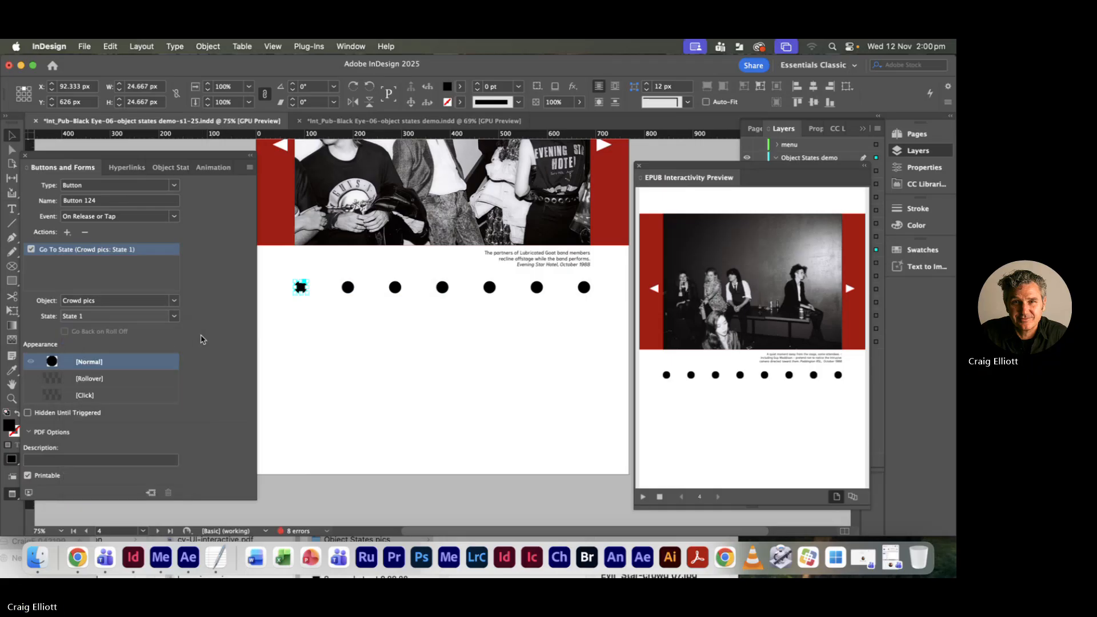
# - Add a solid black Rollover appearance to the first circle button and swap fill and stroke on its Normal appearance, comparing the two
pyautogui.click(89, 380)
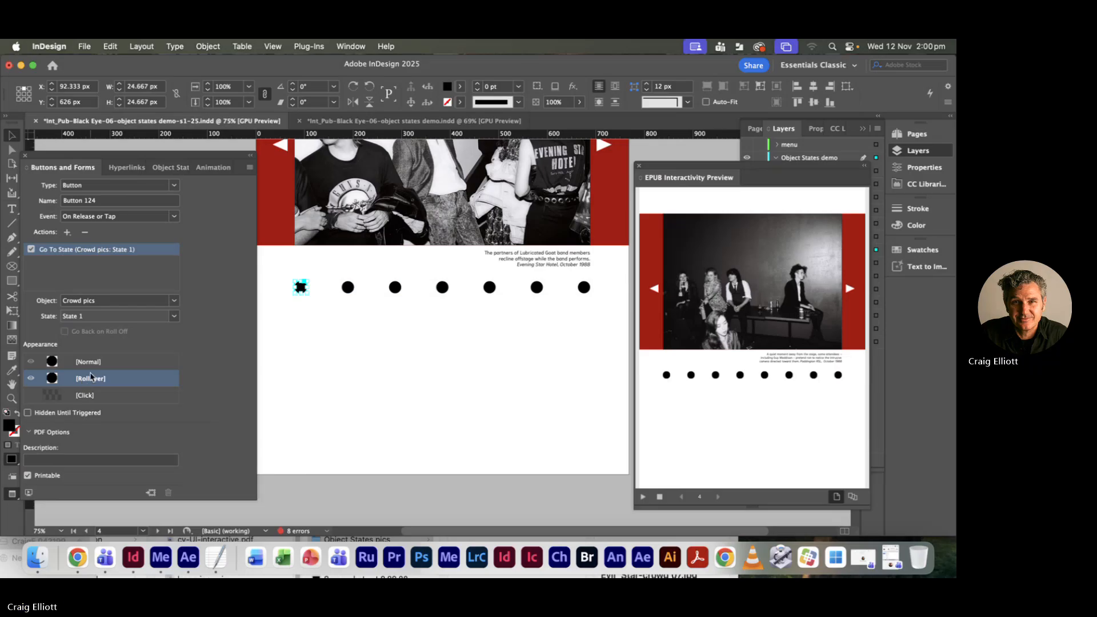
pyautogui.click(90, 363)
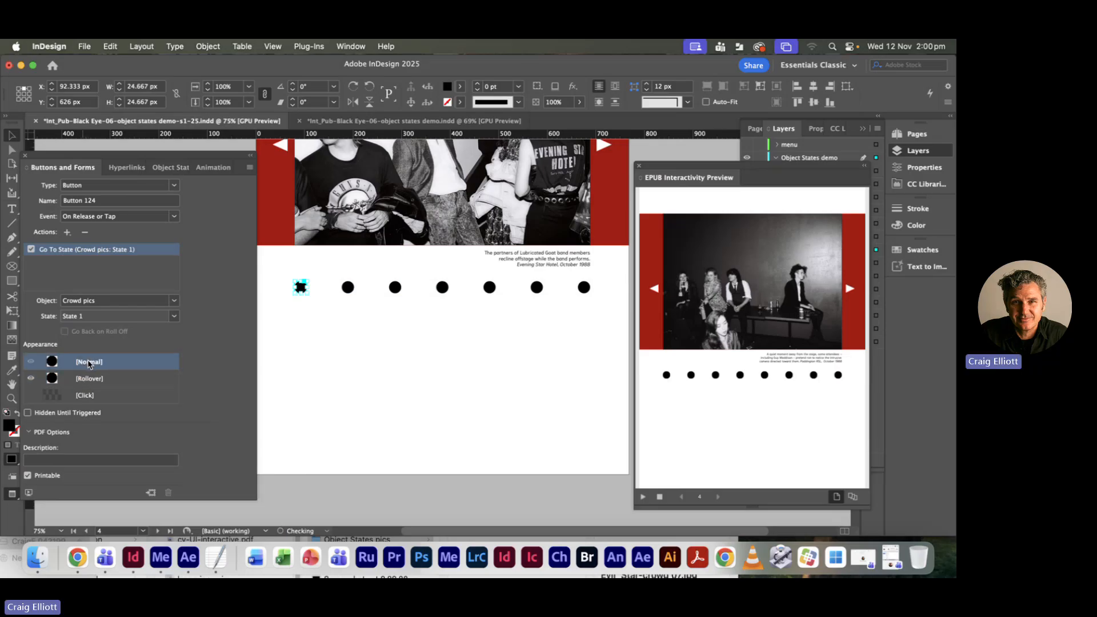
pyautogui.click(16, 412)
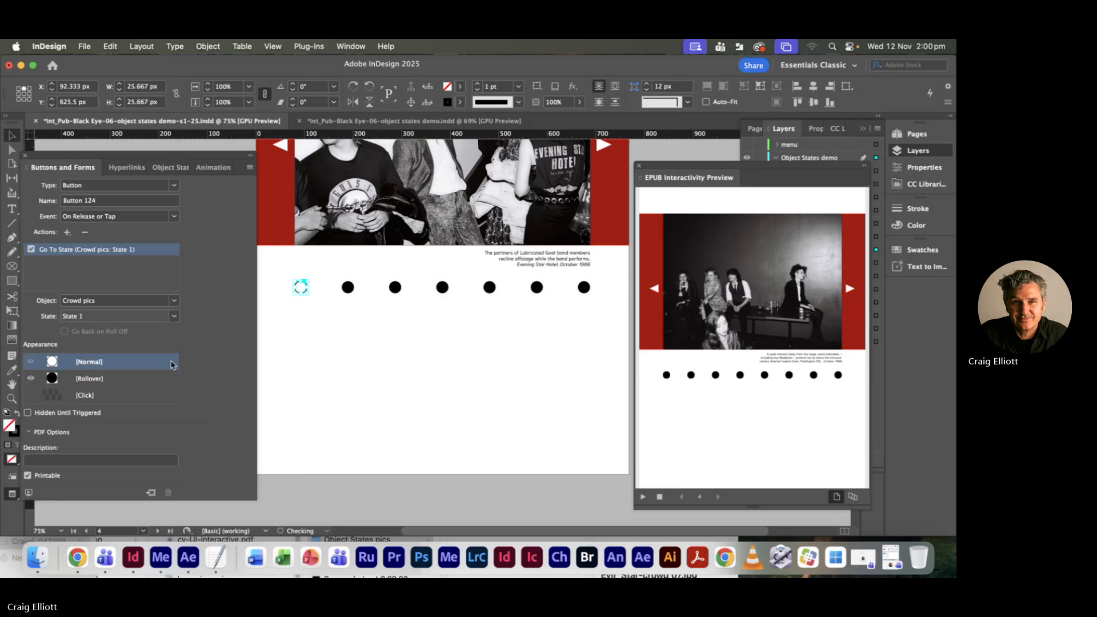
pyautogui.click(140, 381)
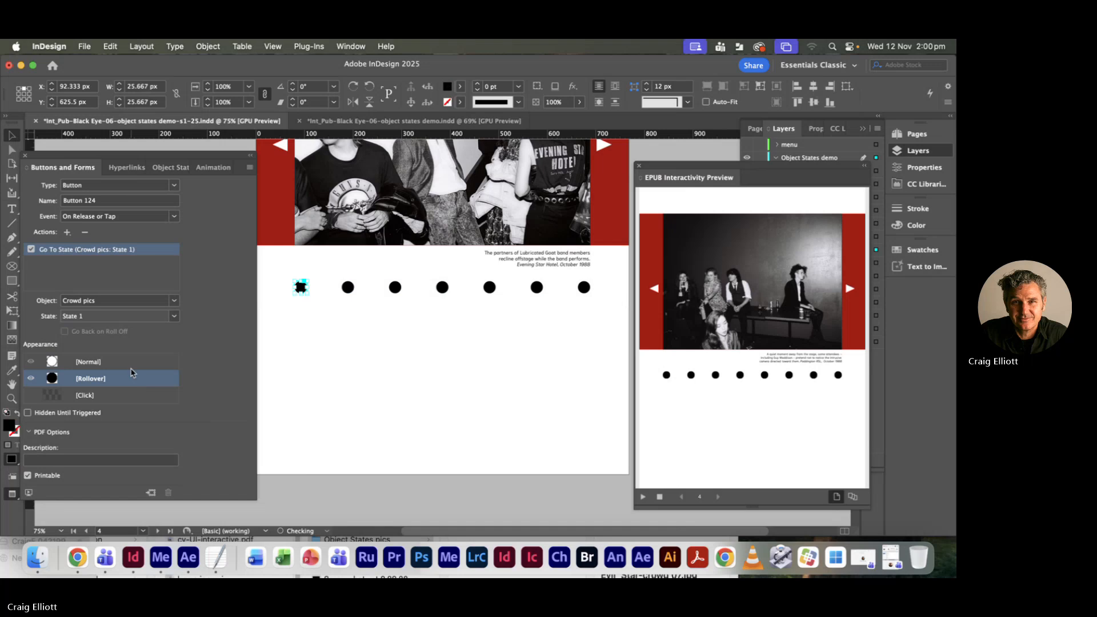
pyautogui.click(132, 365)
pyautogui.click(131, 374)
pyautogui.click(131, 365)
pyautogui.click(133, 377)
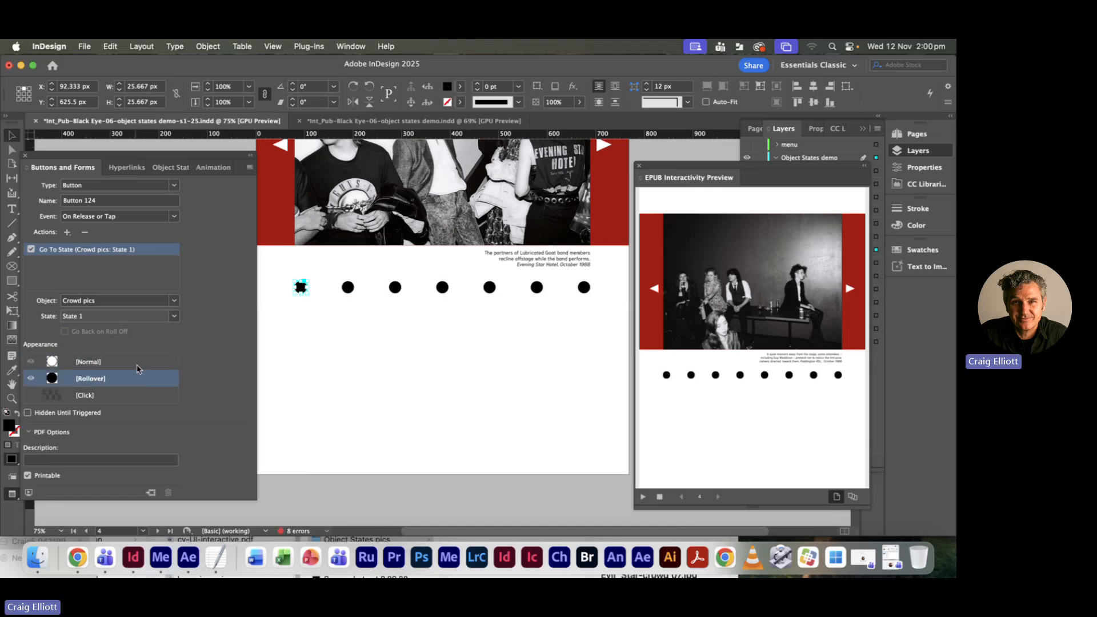
pyautogui.click(124, 365)
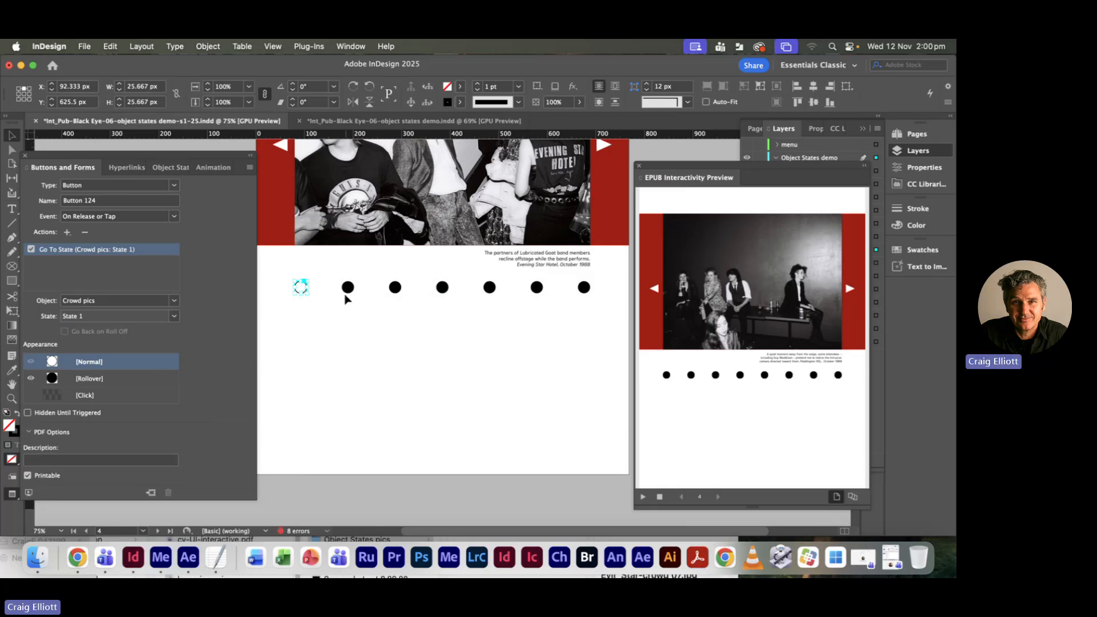
# - Convert the second circle in the row into a button and give it a Go To State action
pyautogui.click(349, 290)
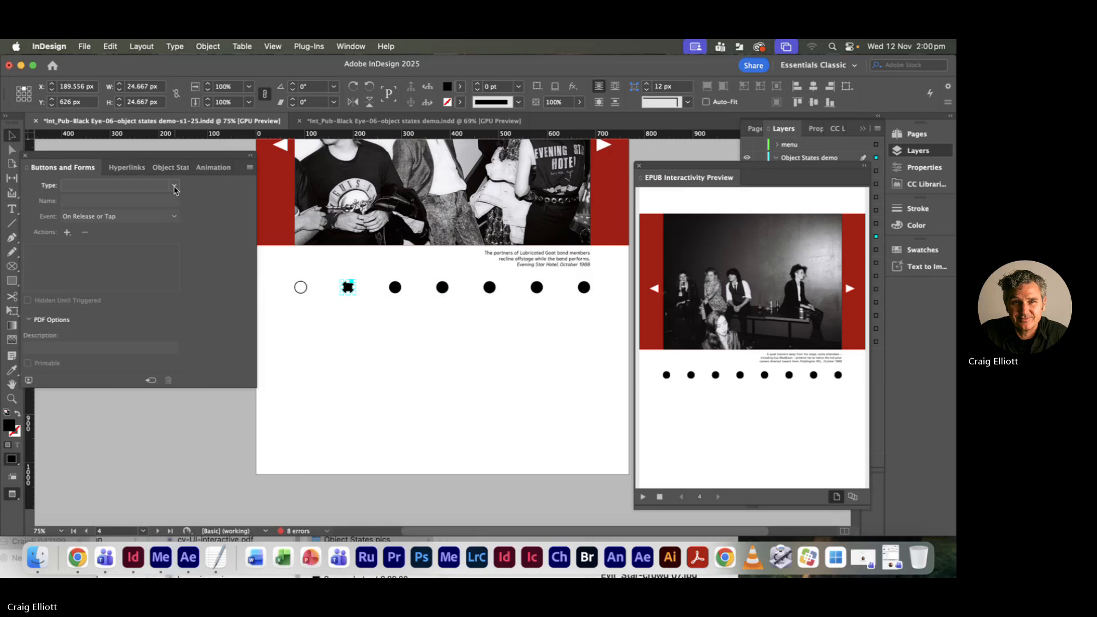
pyautogui.click(175, 185)
pyautogui.click(123, 197)
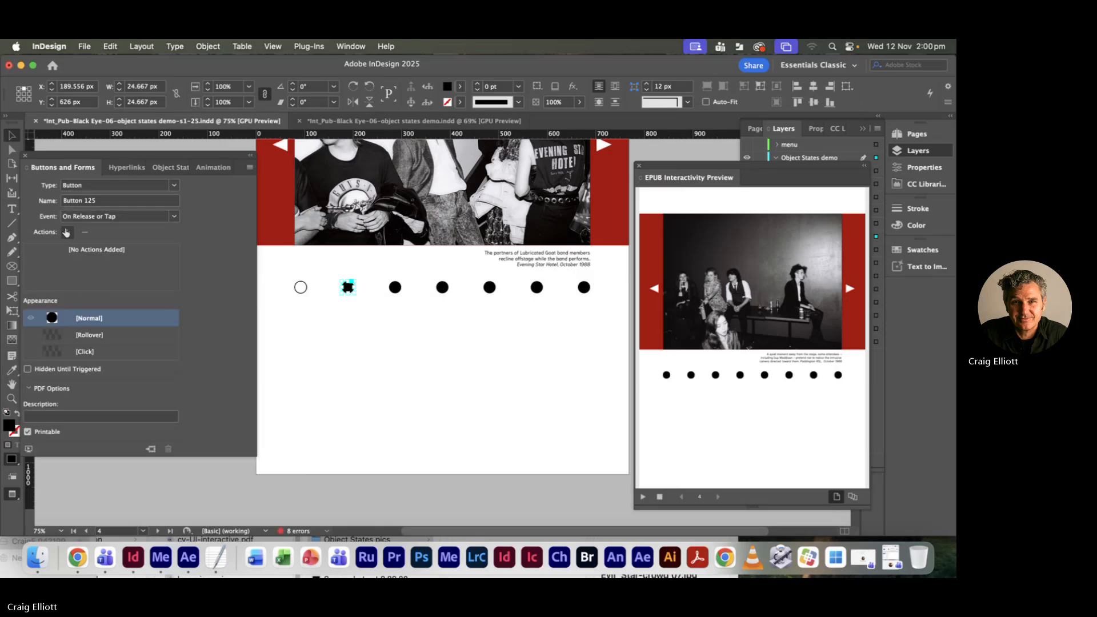
pyautogui.click(66, 232)
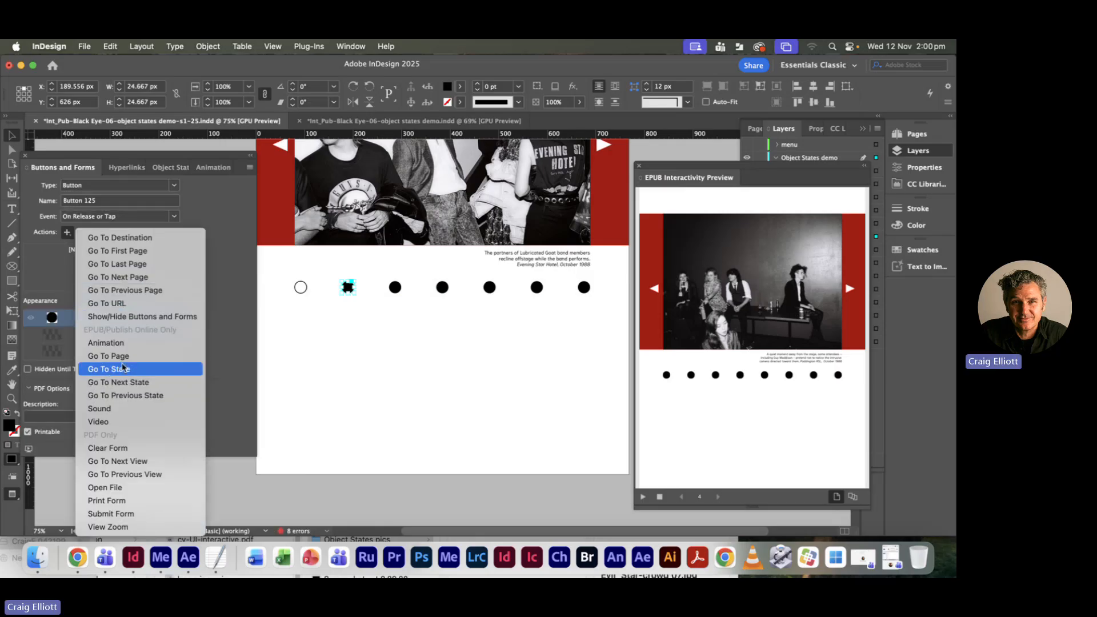
pyautogui.click(123, 368)
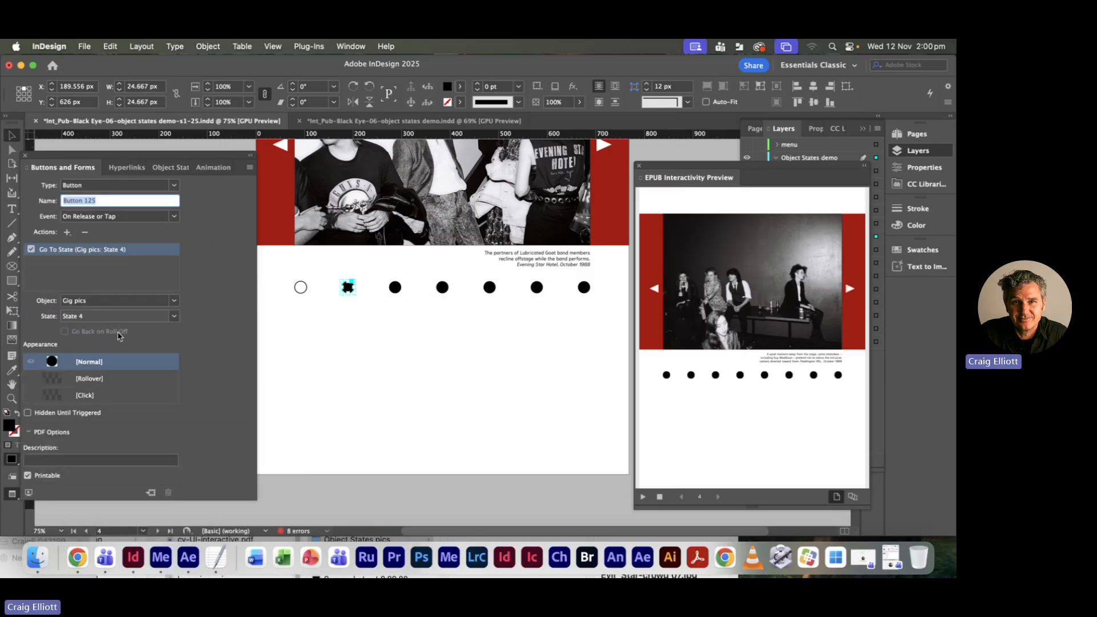
# - Set the second circle button's Go To State action to the Crowd pics object, State 2
pyautogui.click(174, 303)
pyautogui.click(143, 327)
pyautogui.click(174, 316)
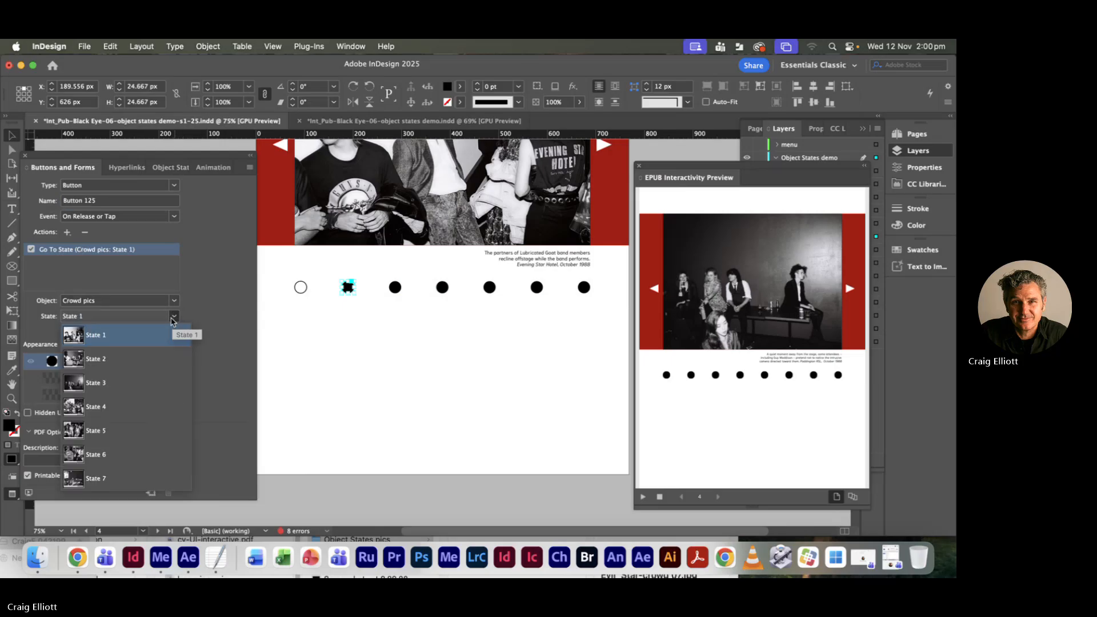
pyautogui.click(114, 346)
# - Add a solid black Rollover appearance to the second circle button and swap fill and stroke on its Normal appearance
pyautogui.click(107, 379)
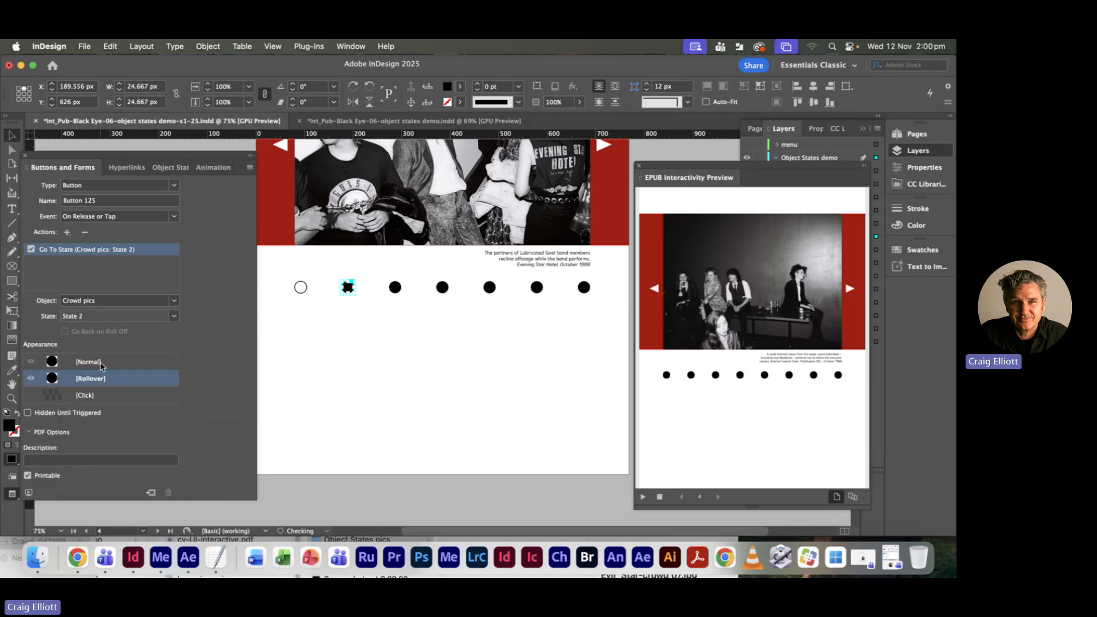
pyautogui.click(104, 363)
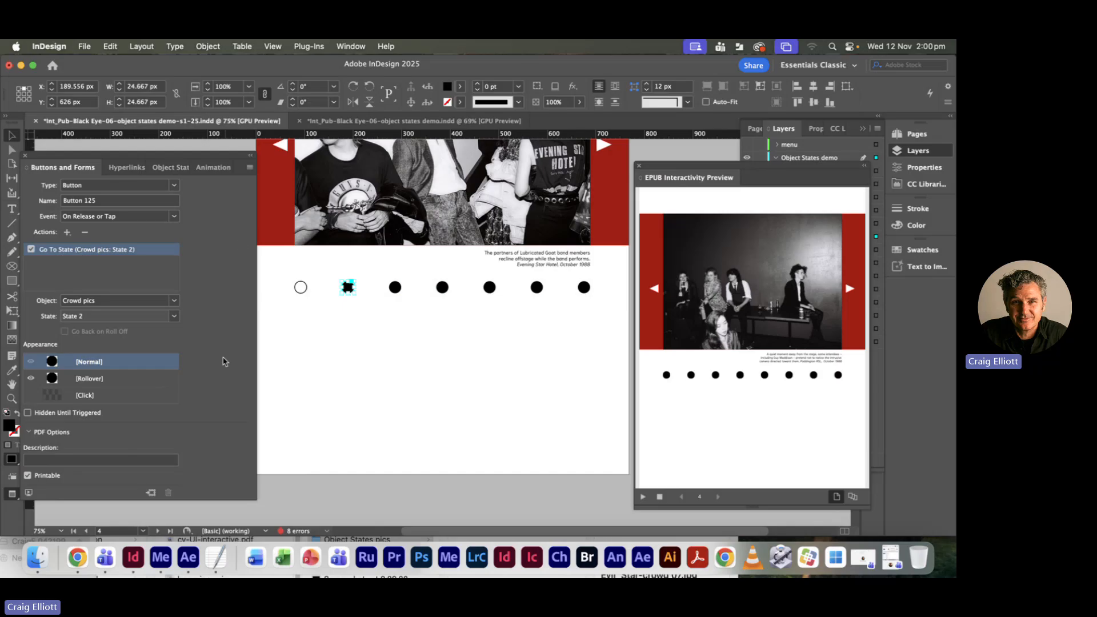
pyautogui.click(16, 413)
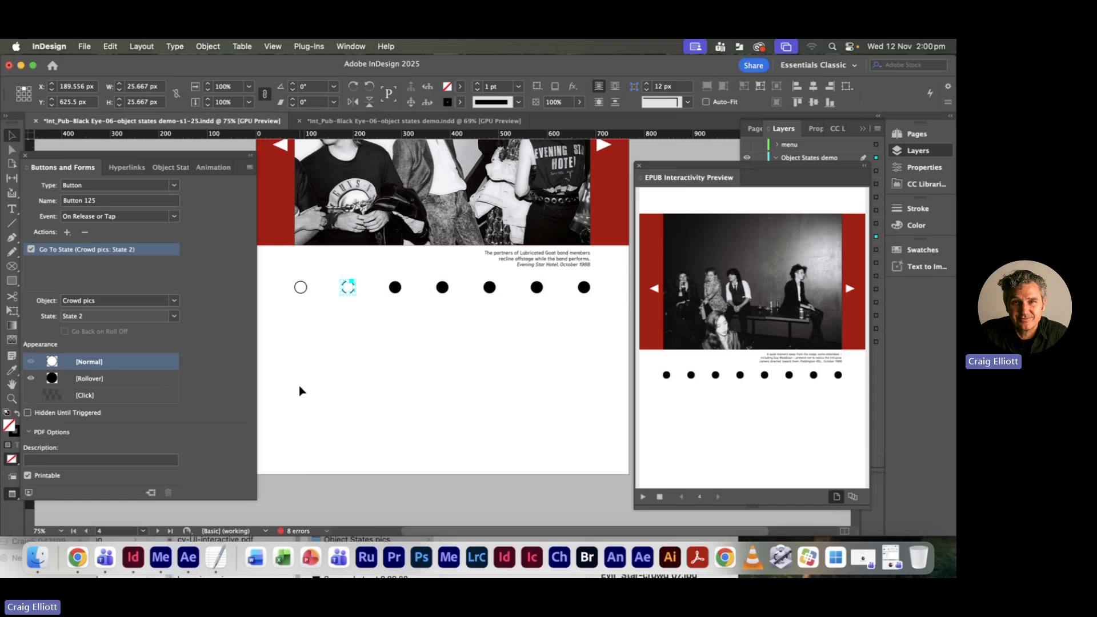
# - Switch to Finder, find black eye logo.png in the Black Eye images folder, and place it on the InDesign page just below the third circle
pyautogui.press('super+Tab')
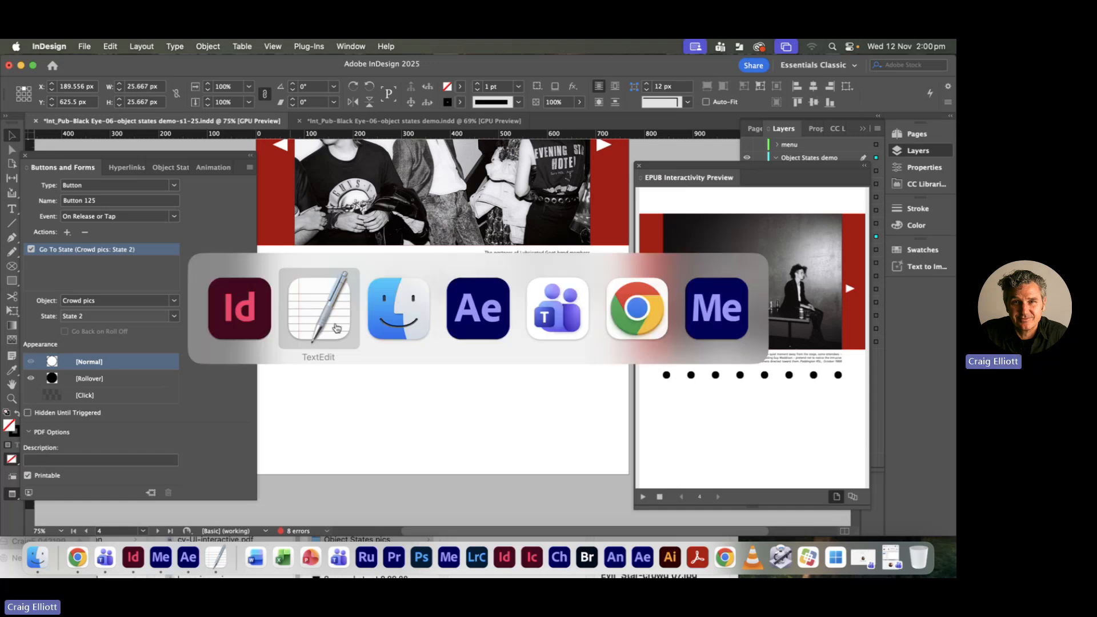
pyautogui.press('super+Tab')
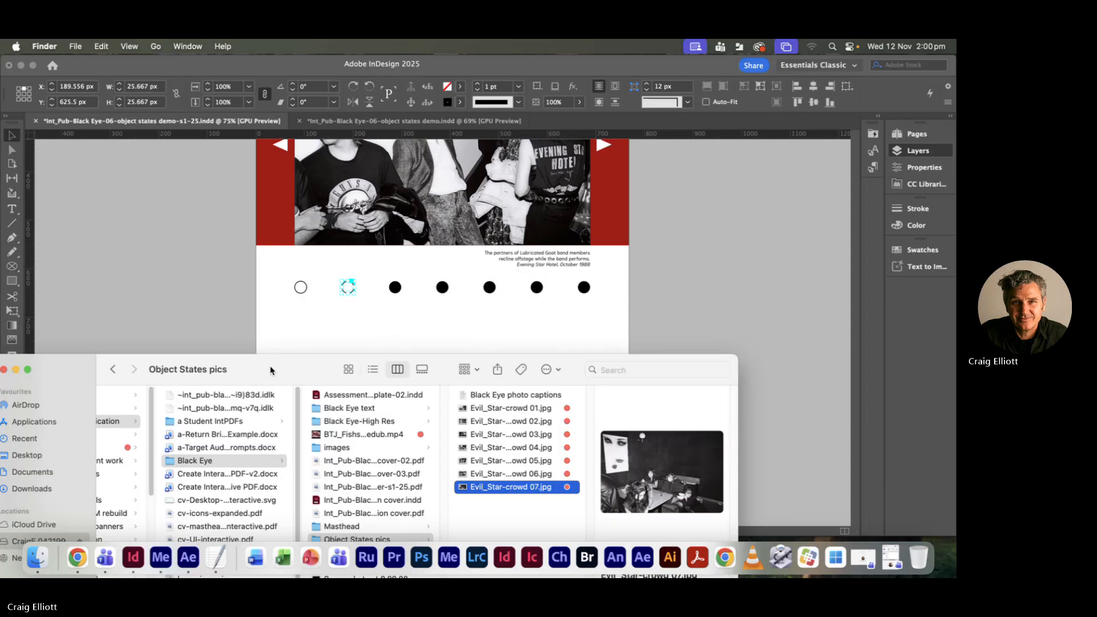
pyautogui.moveTo(270, 370); pyautogui.dragTo(315, 195)
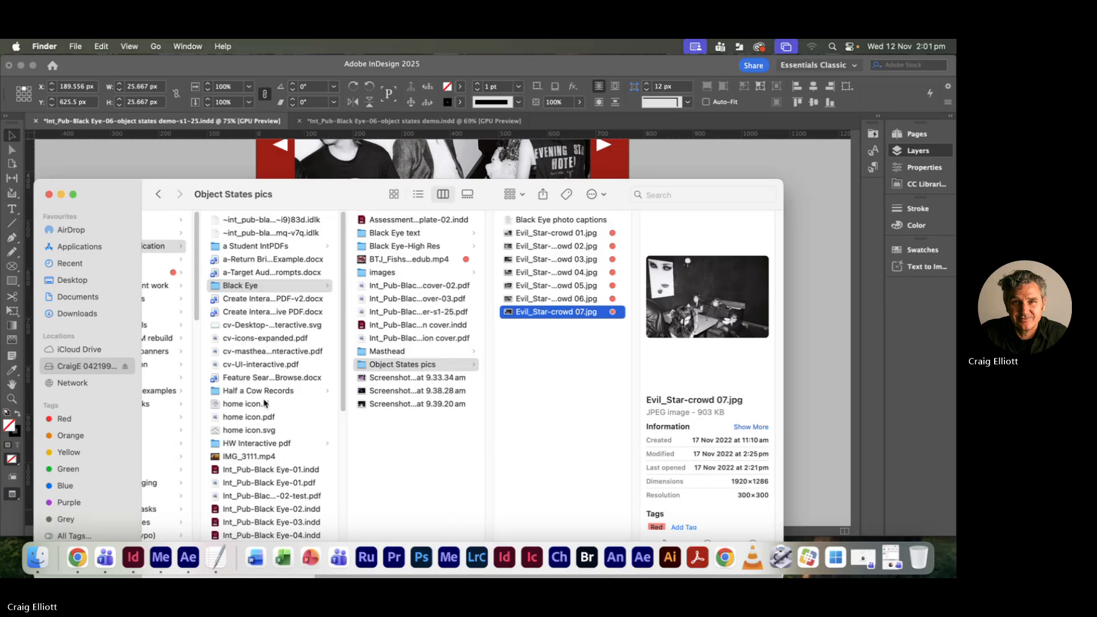
pyautogui.scroll(-15, 264, 404)
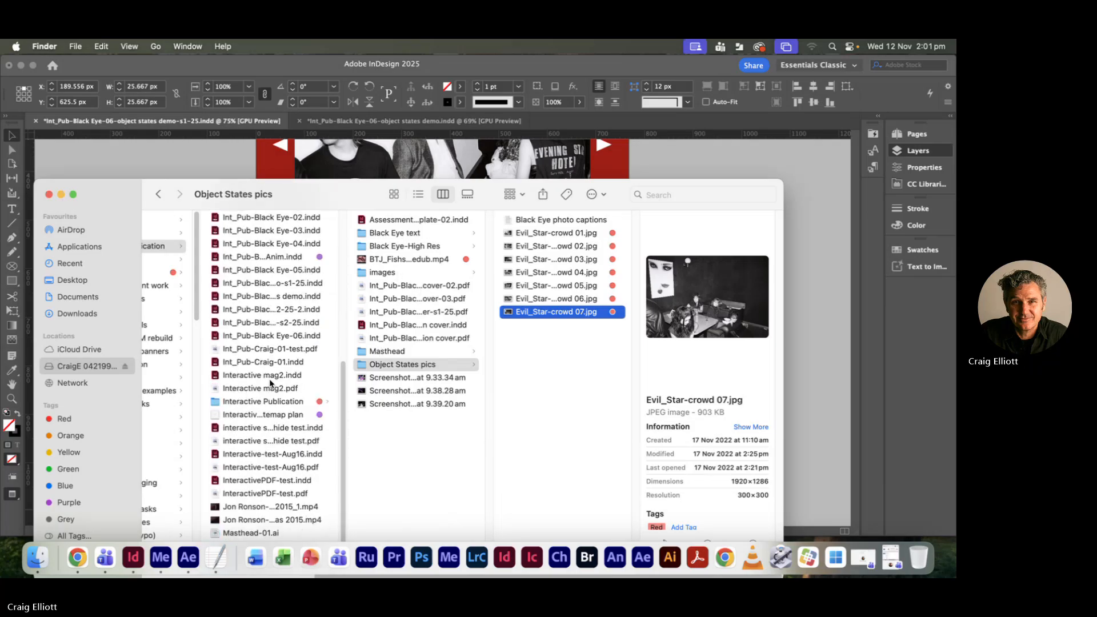
pyautogui.scroll(4, 271, 384)
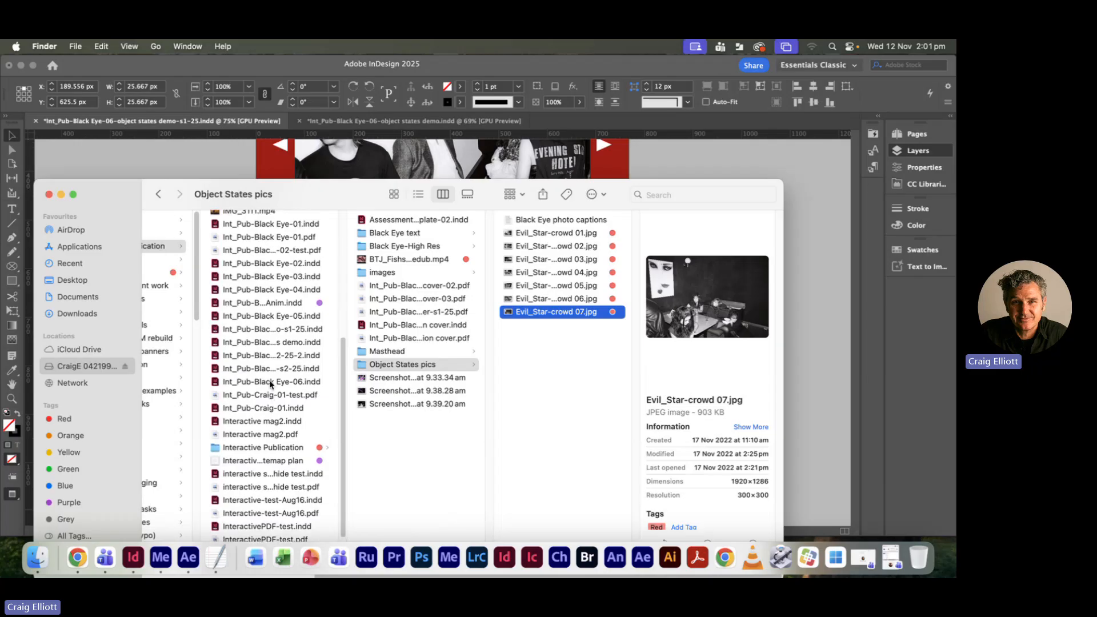
pyautogui.scroll(10, 271, 384)
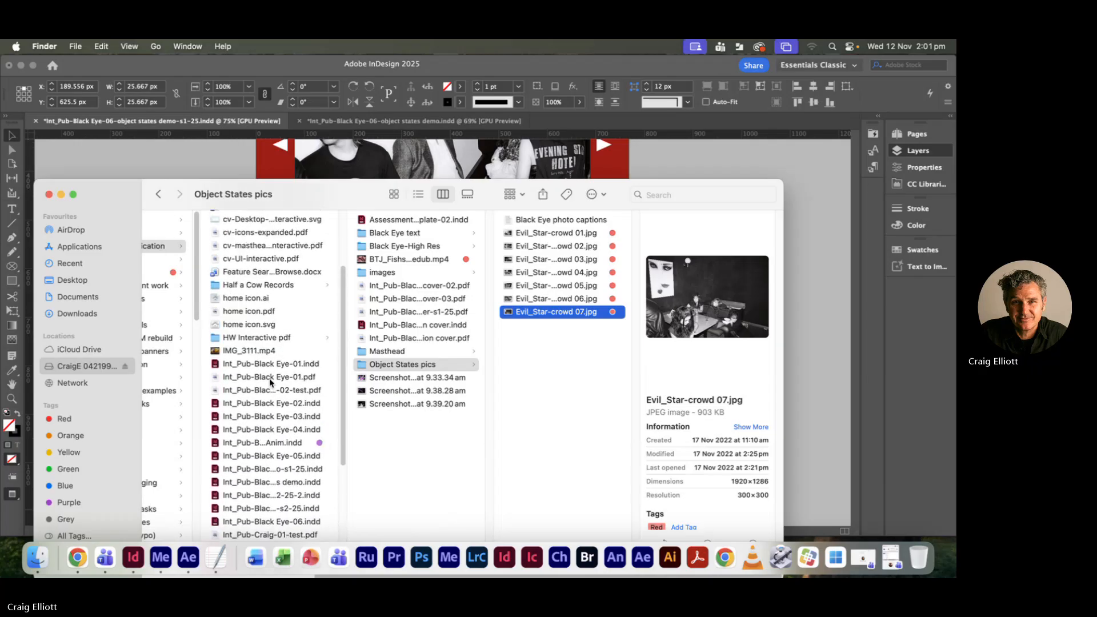
pyautogui.scroll(4, 271, 383)
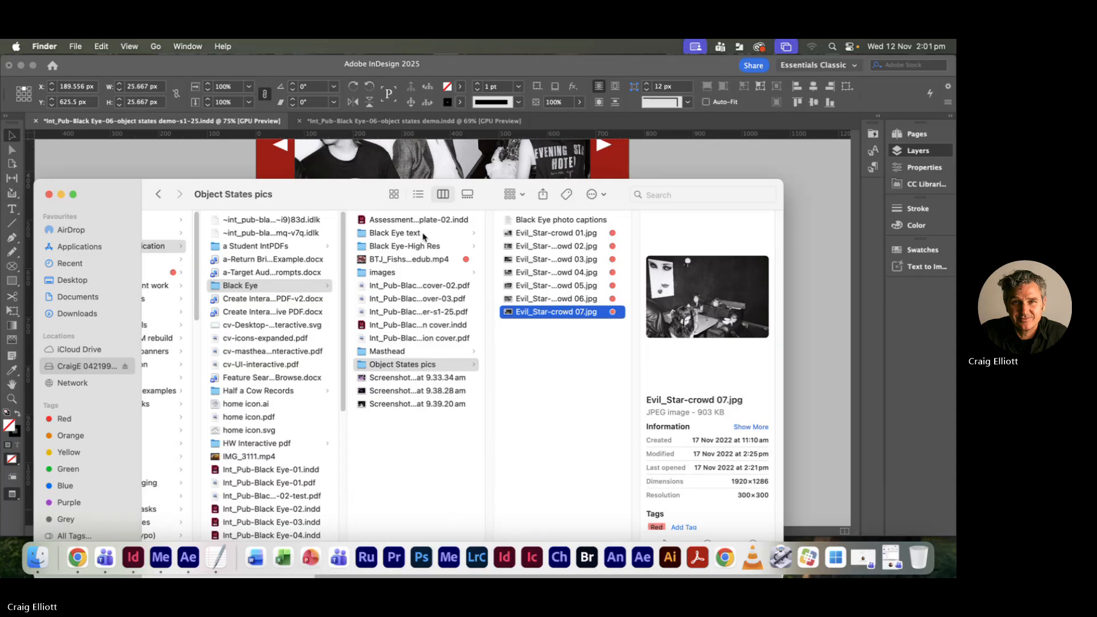
pyautogui.click(376, 273)
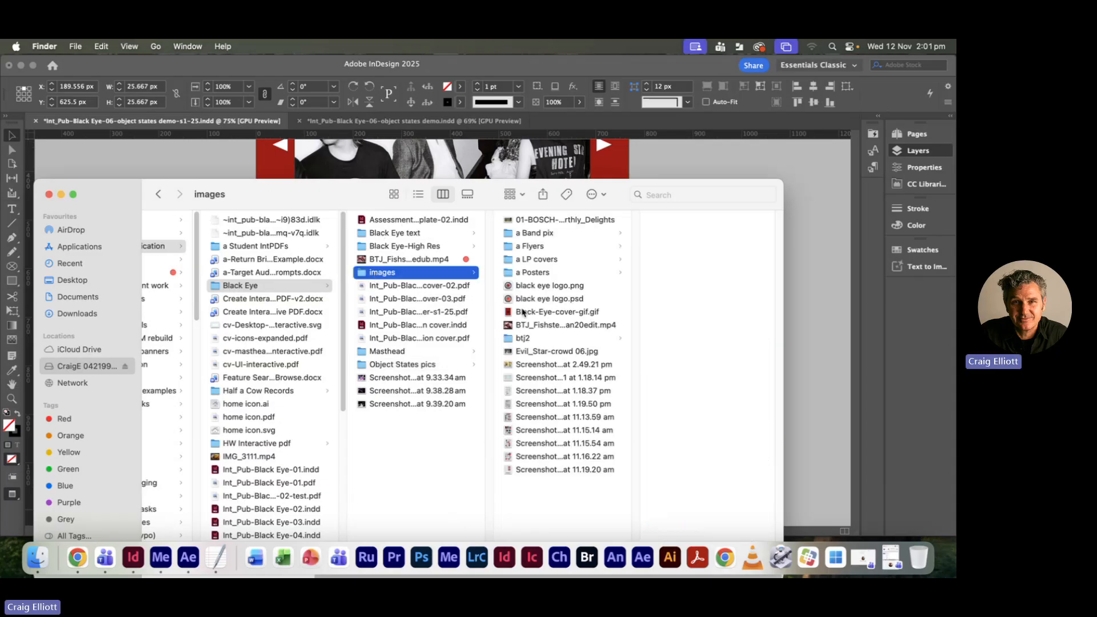
pyautogui.click(527, 287)
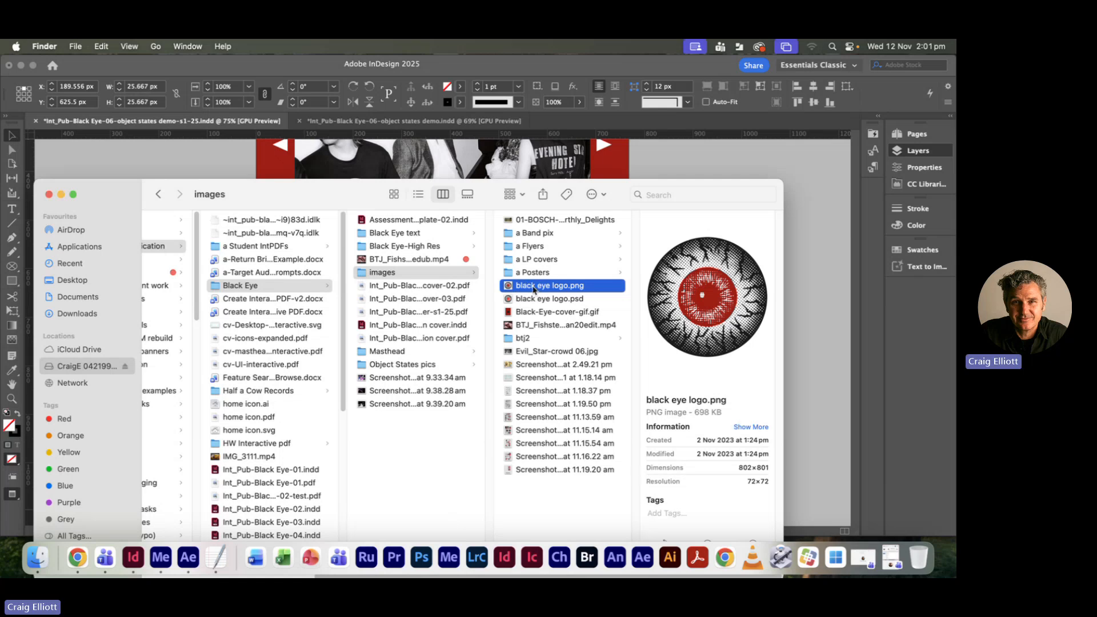
pyautogui.moveTo(332, 198); pyautogui.dragTo(348, 355)
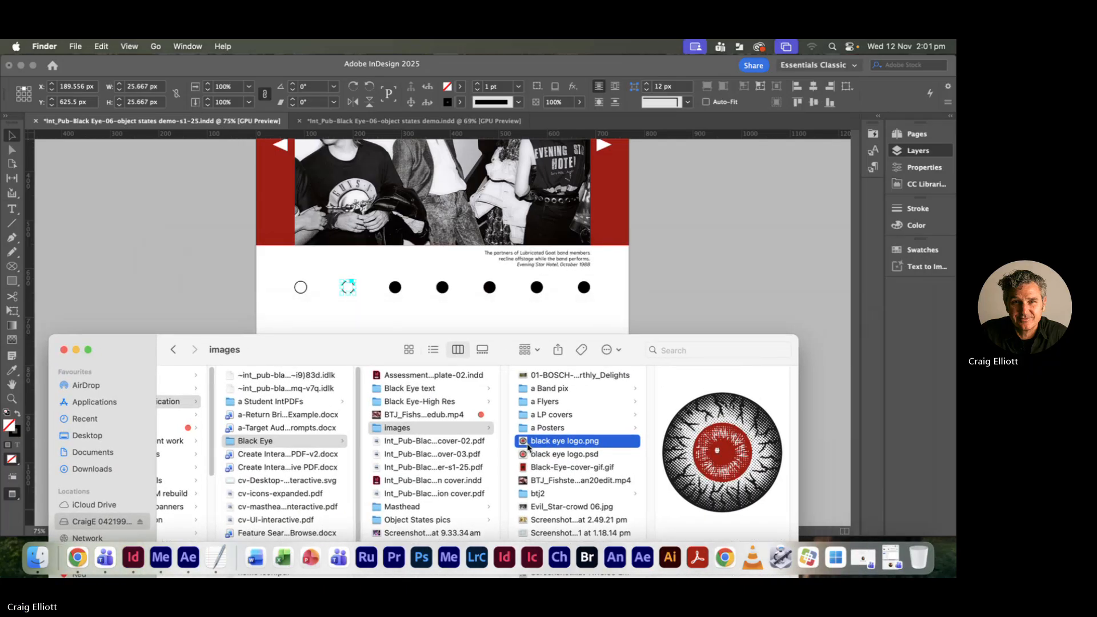
pyautogui.moveTo(527, 447); pyautogui.dragTo(398, 330)
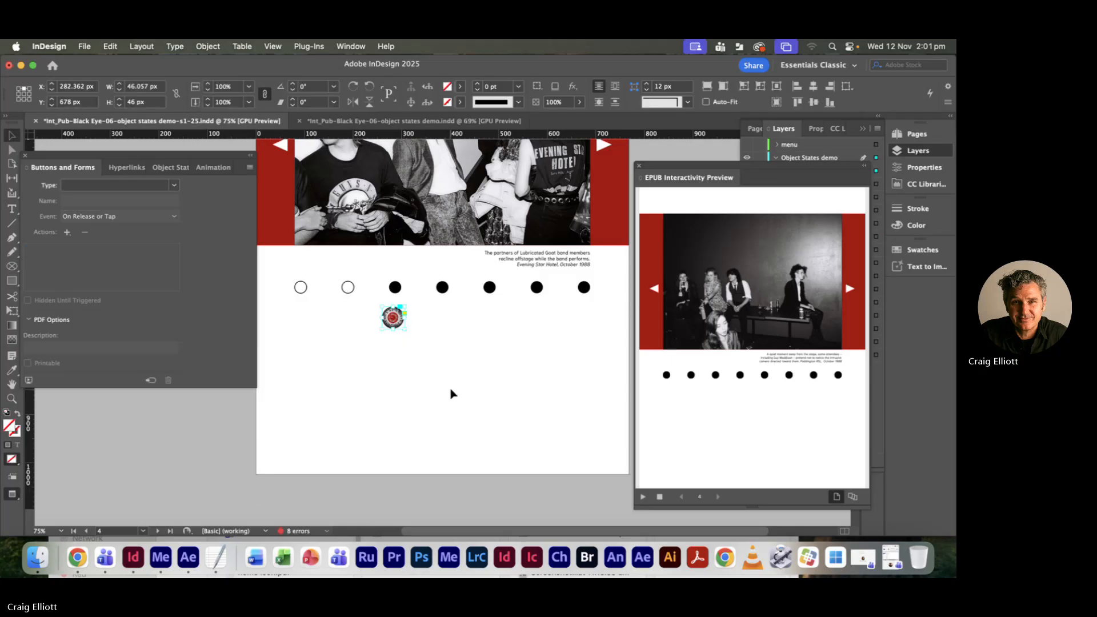
# - Try to overlay the eye logo on the third circle and shrink its frame to about 25 by 23 px
pyautogui.press('super+equal')
pyautogui.press('super+equal')
pyautogui.moveTo(446, 333); pyautogui.dragTo(449, 297)
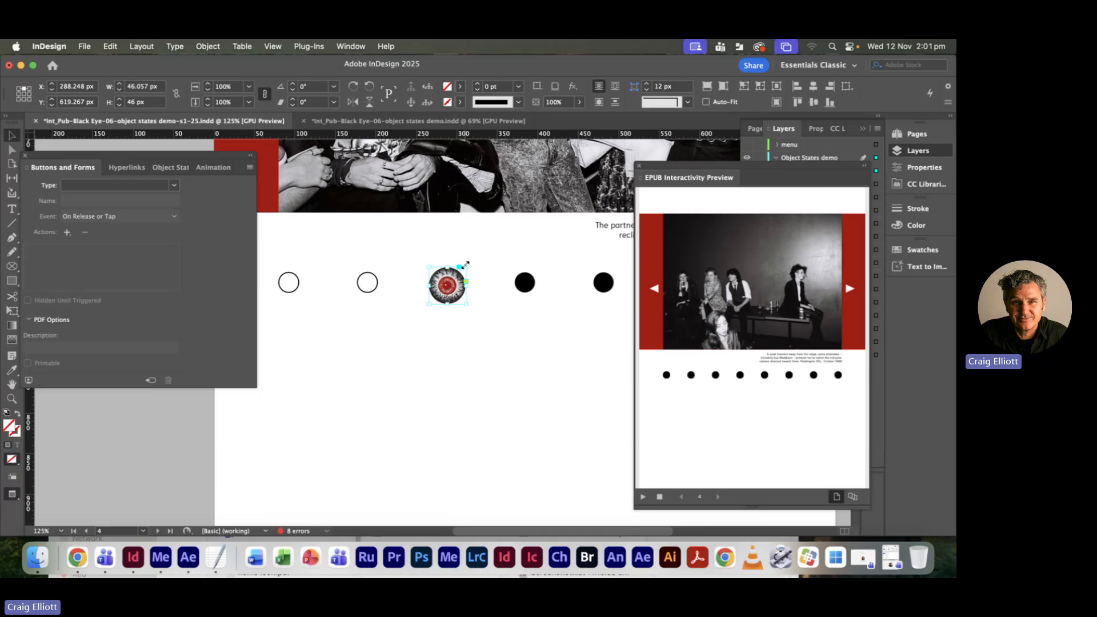
pyautogui.moveTo(465, 266); pyautogui.dragTo(460, 276)
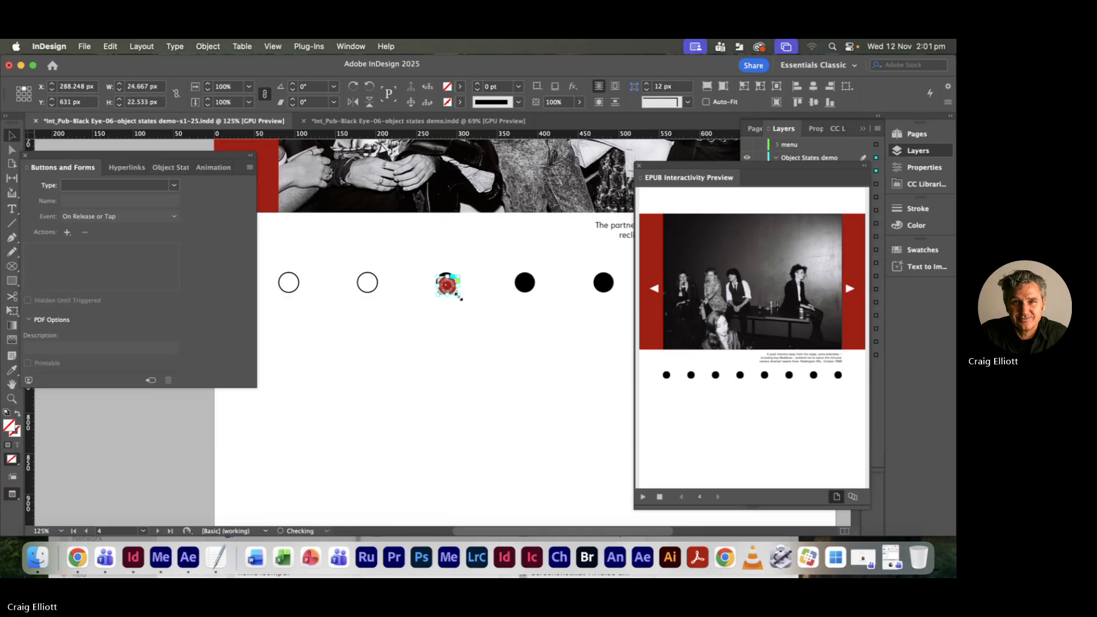
pyautogui.press('super+equal')
pyautogui.press('super+equal')
pyautogui.press('super+equal')
pyautogui.press('super+equal')
pyautogui.press('super+equal')
pyautogui.press('super+equal')
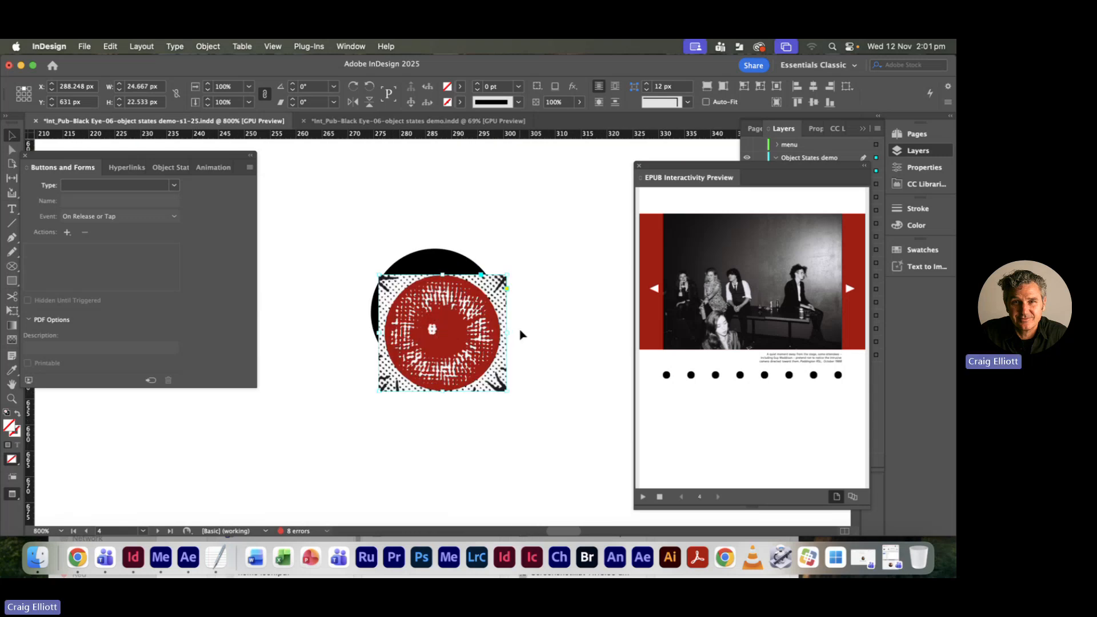
pyautogui.press('super+z')
pyautogui.press('super+z')
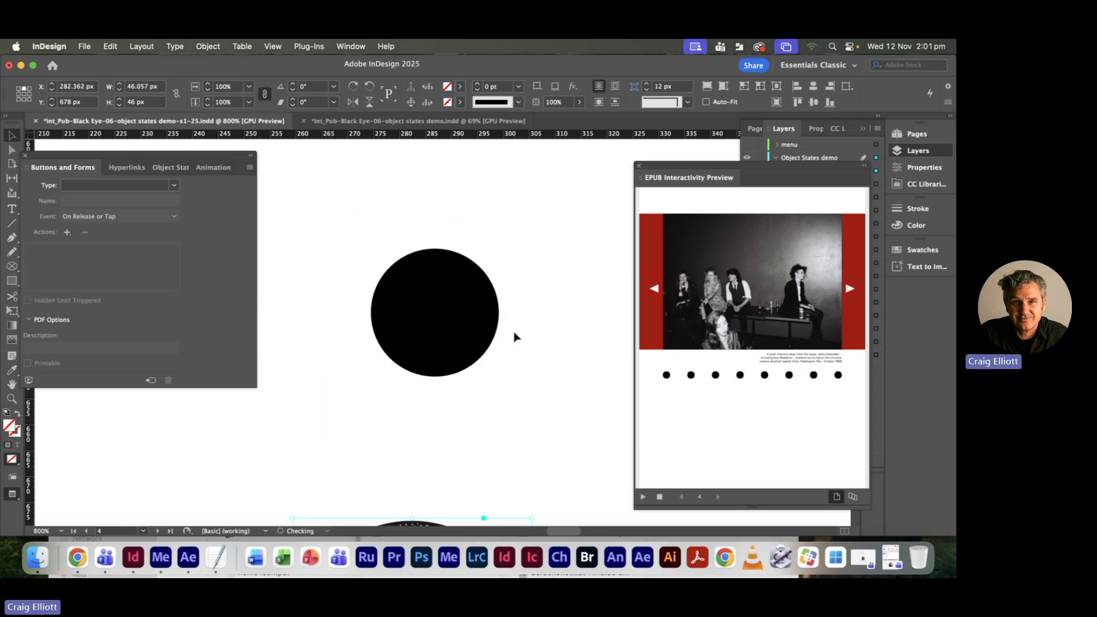
pyautogui.click(474, 332)
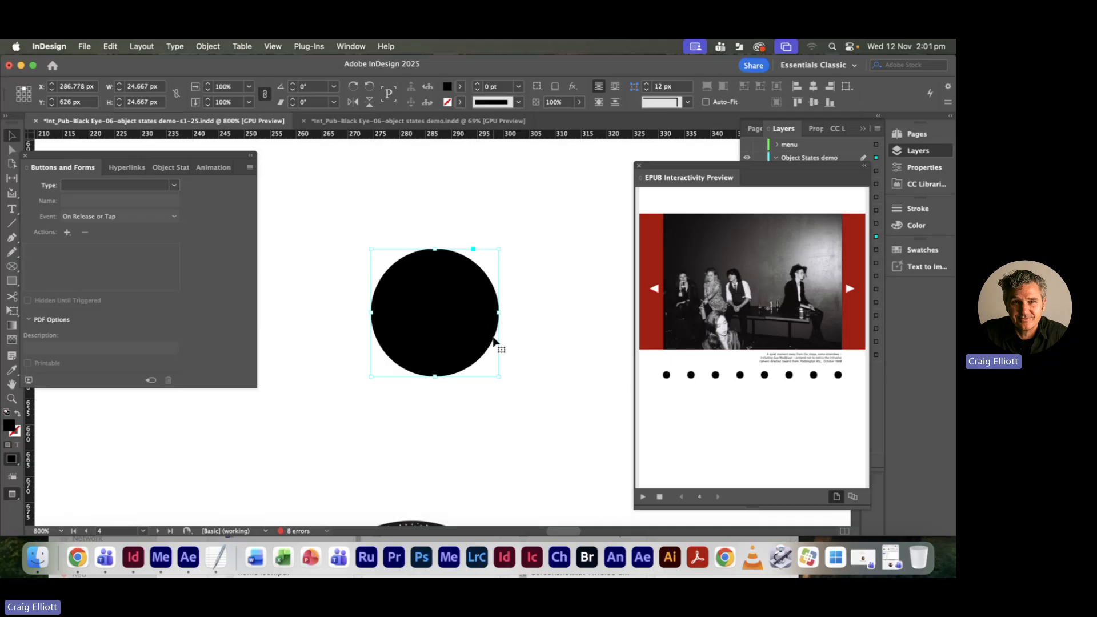
pyautogui.moveTo(471, 343); pyautogui.dragTo(489, 415)
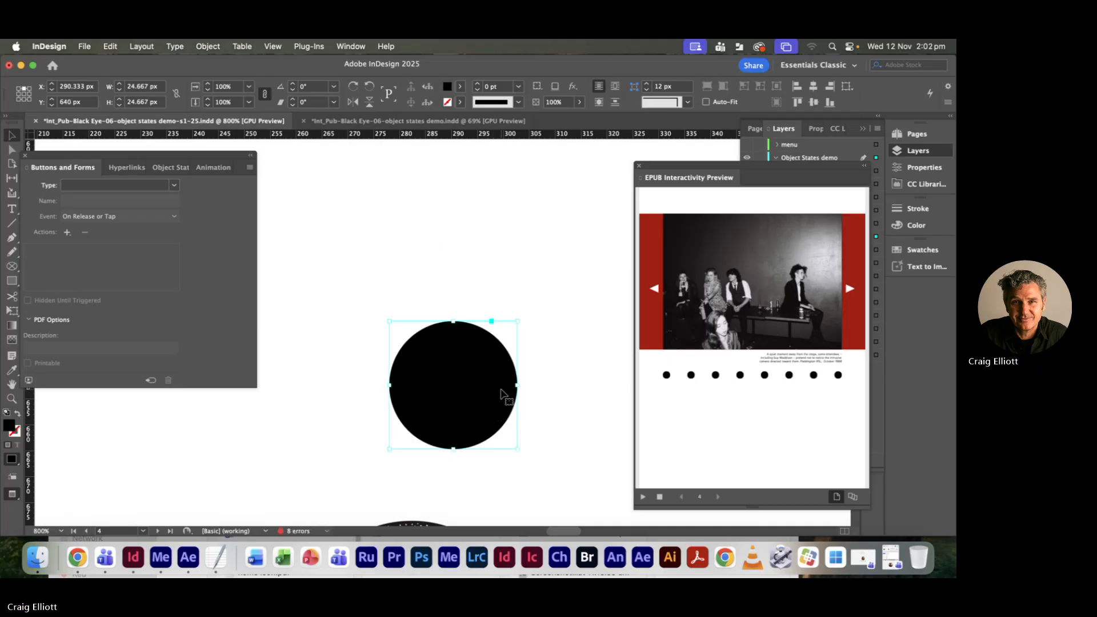
pyautogui.press('super+z')
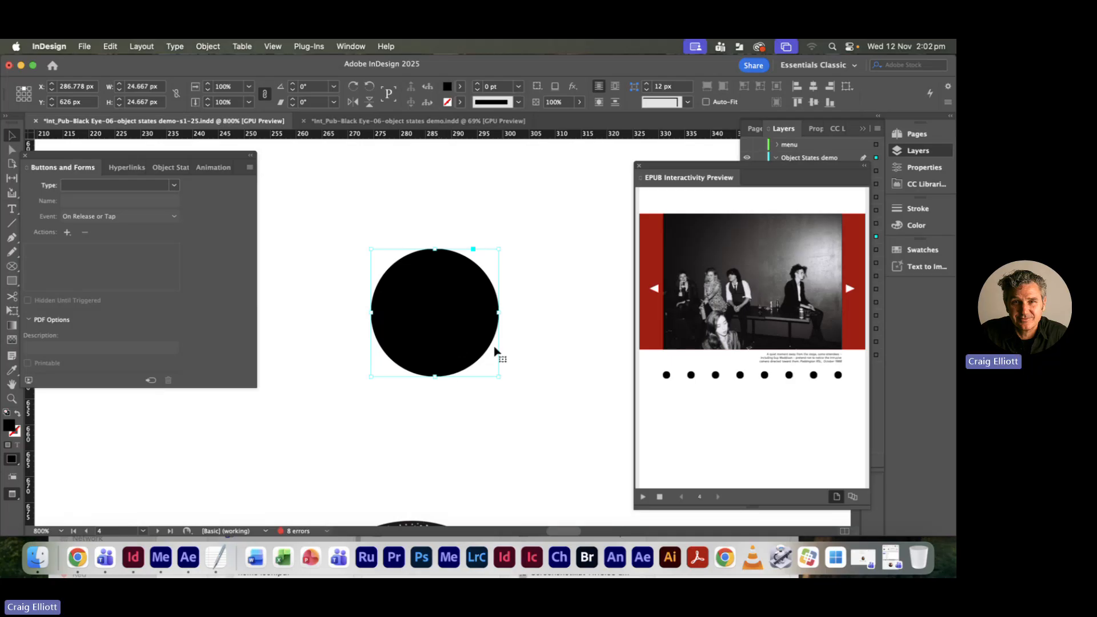
# - Close the EPUB Interactivity Preview and duplicate the third circle straight down, about 27 px below the original
pyautogui.click(615, 347)
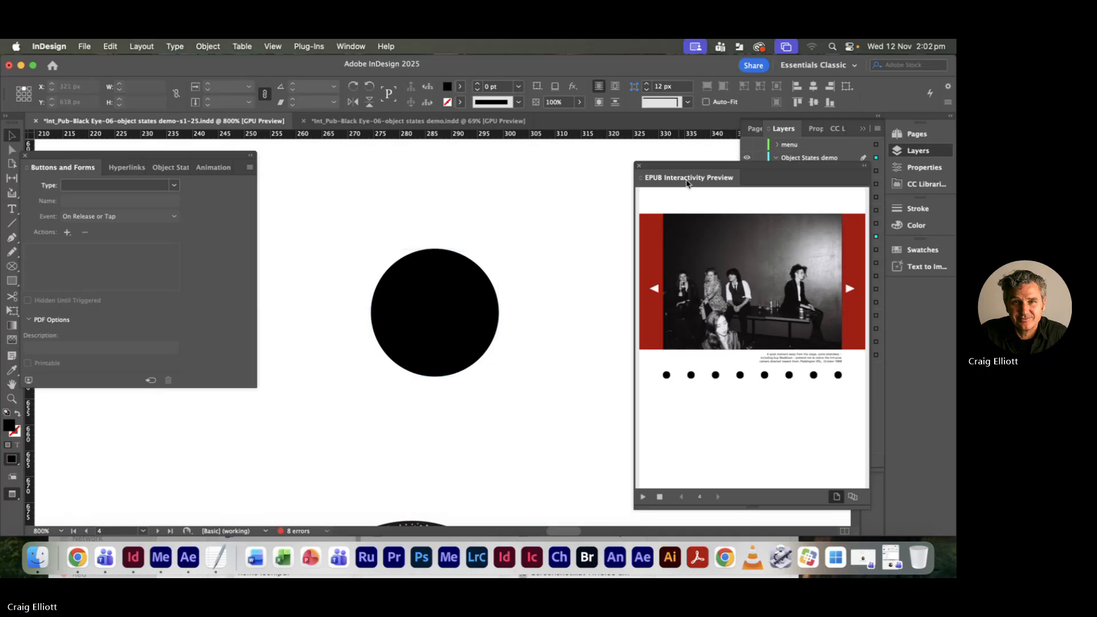
pyautogui.click(639, 165)
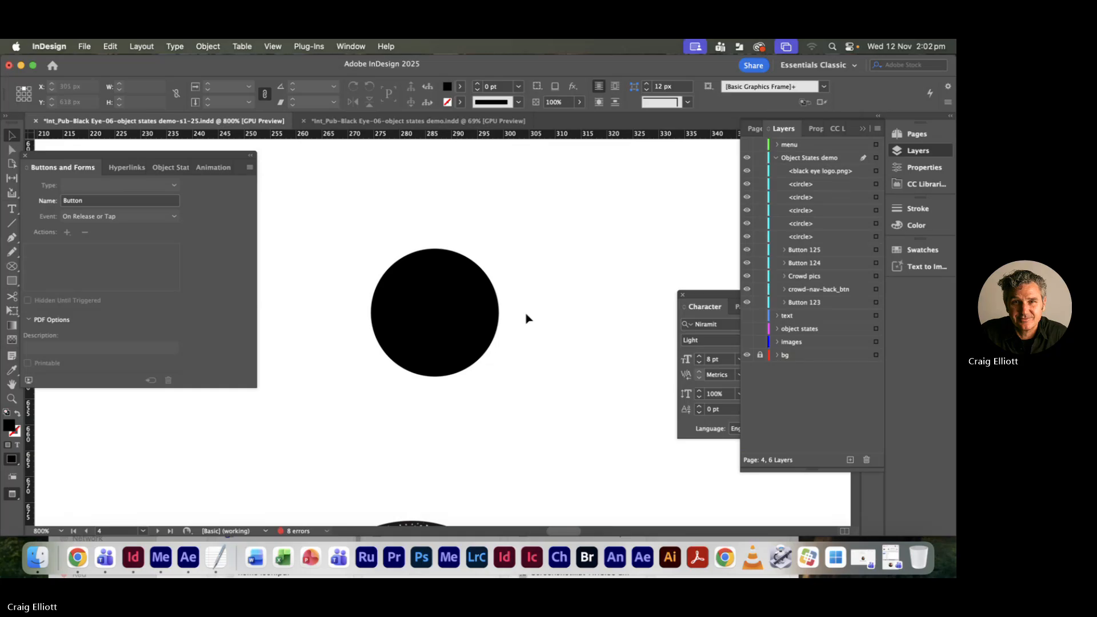
pyautogui.click(478, 320)
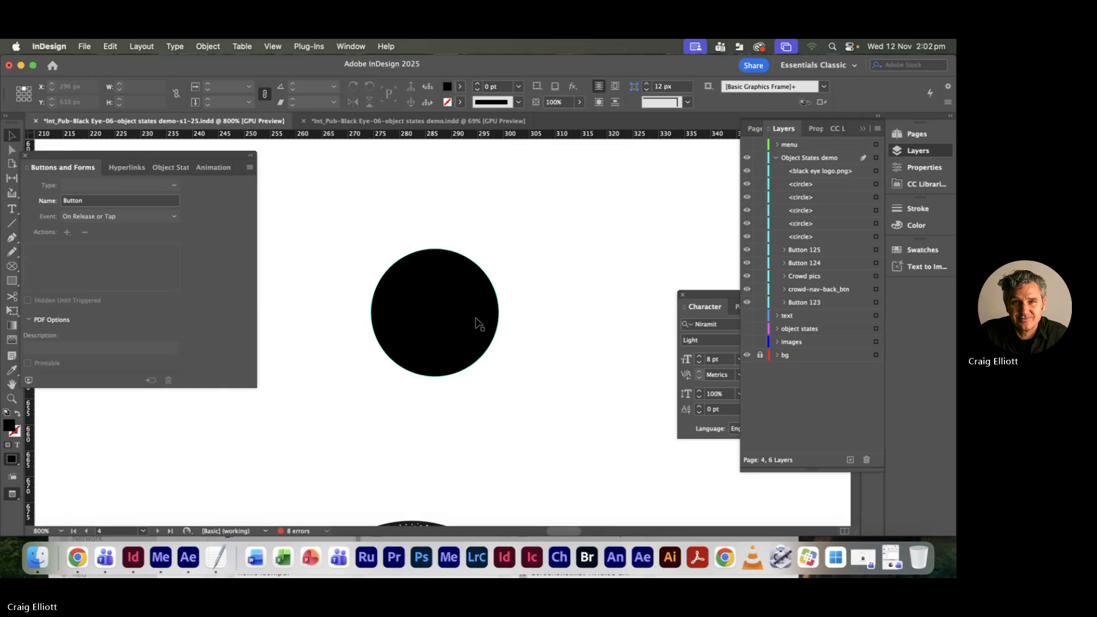
pyautogui.click(799, 240)
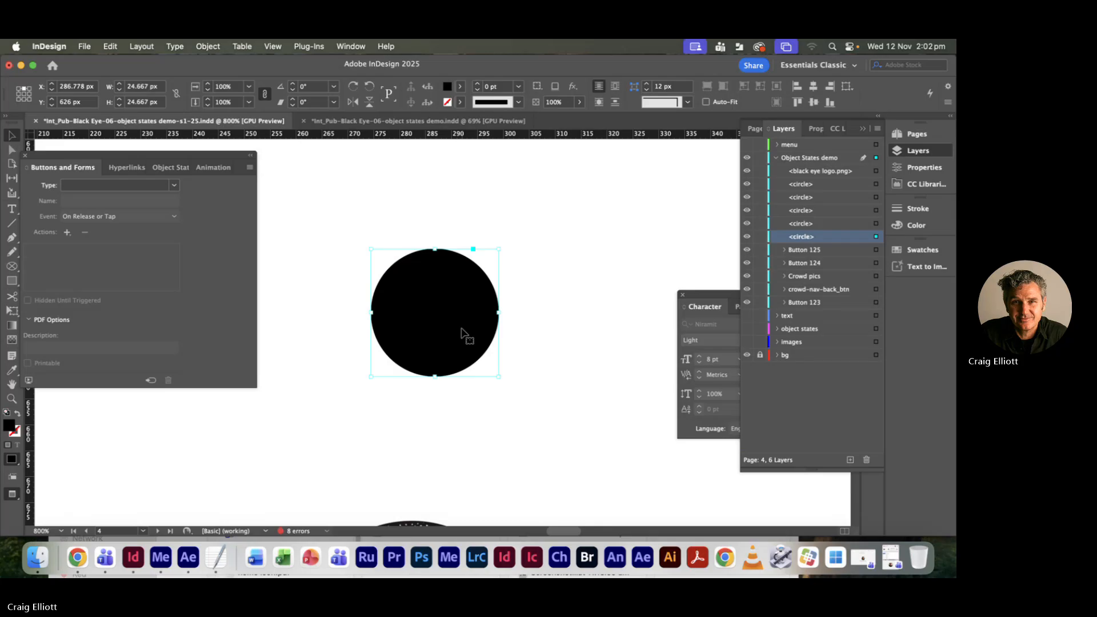
pyautogui.moveTo(455, 336); pyautogui.dragTo(455, 476)
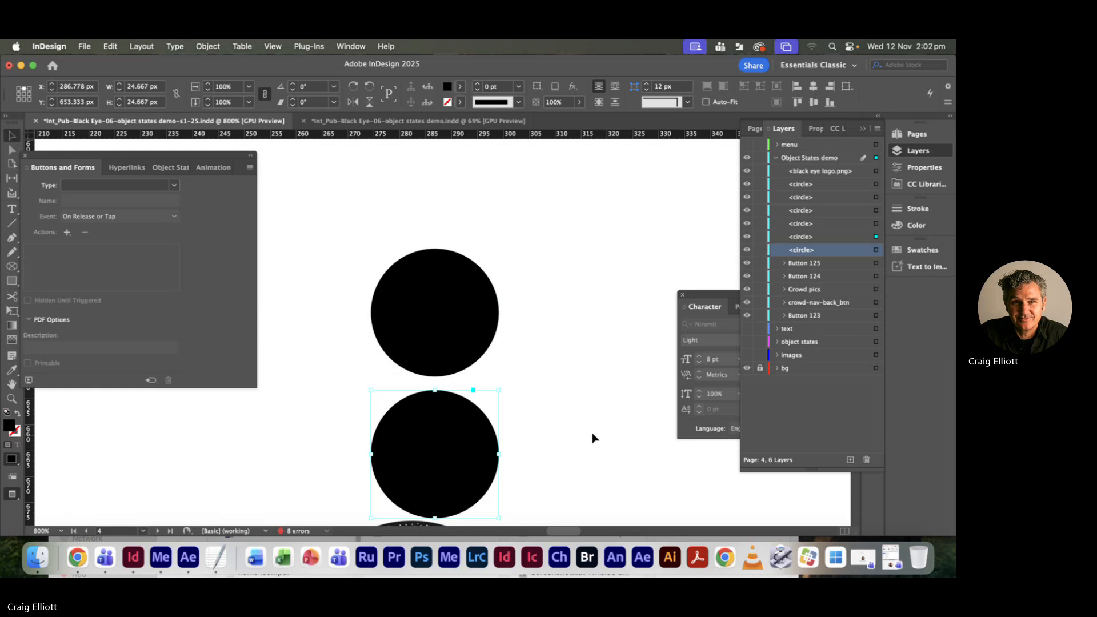
# - Cut the placed eye logo from the page and paste it into the duplicated circle
pyautogui.scroll(-3, 557, 441)
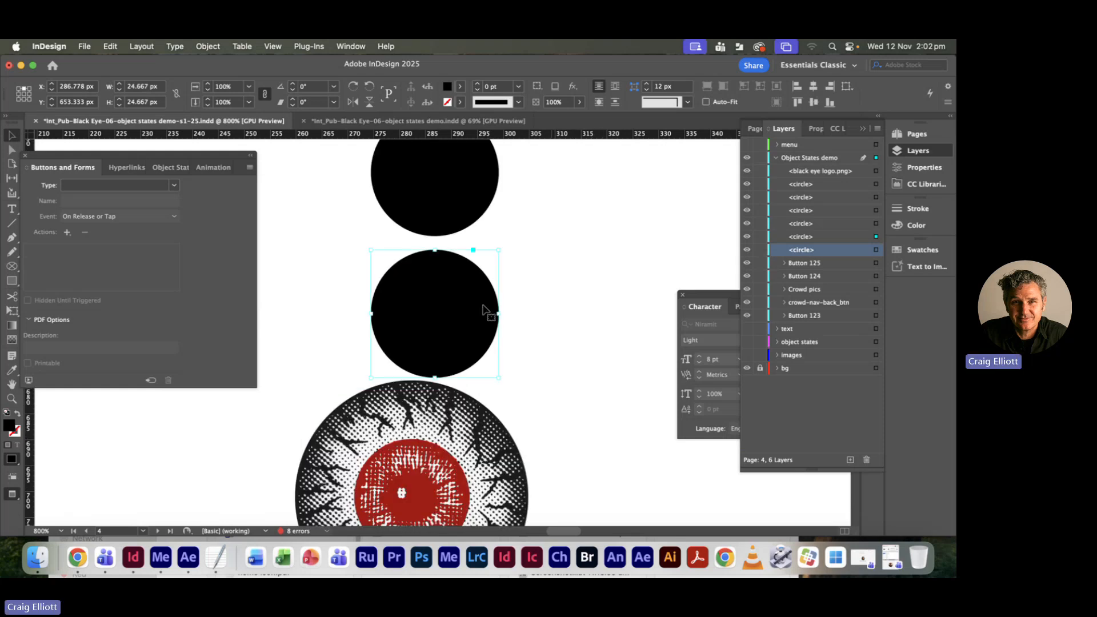
pyautogui.click(443, 447)
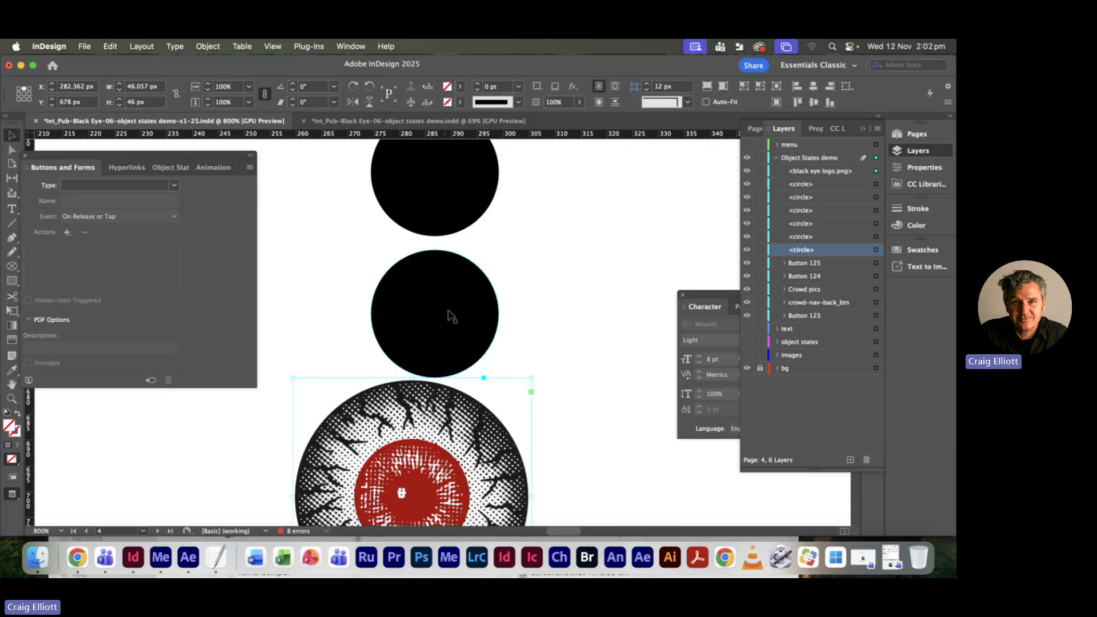
pyautogui.click(439, 440)
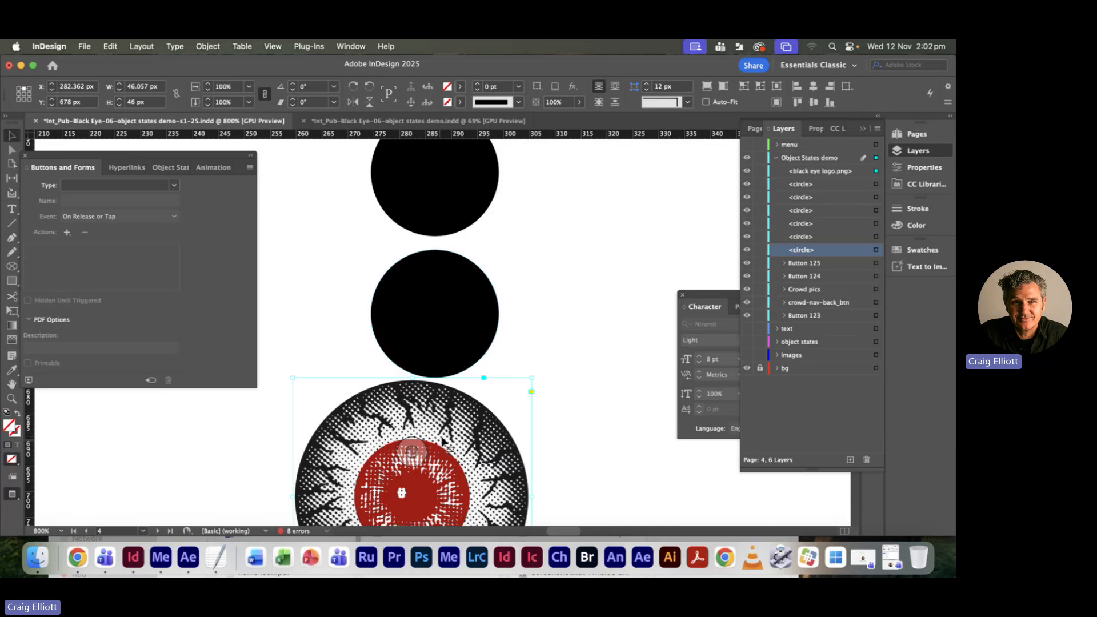
pyautogui.press('Delete')
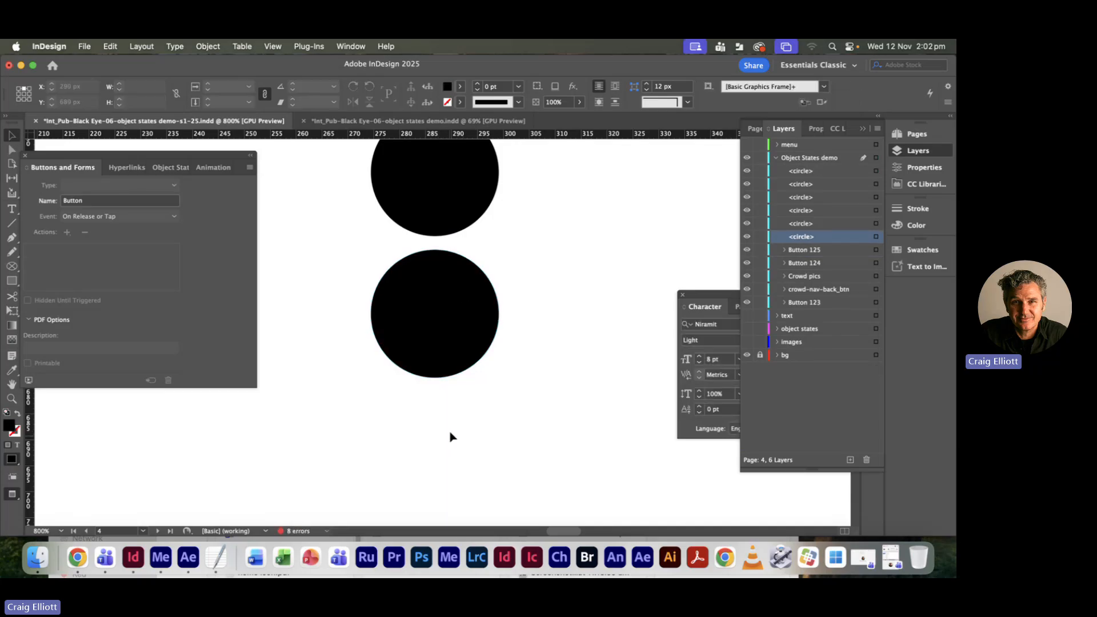
pyautogui.click(468, 320)
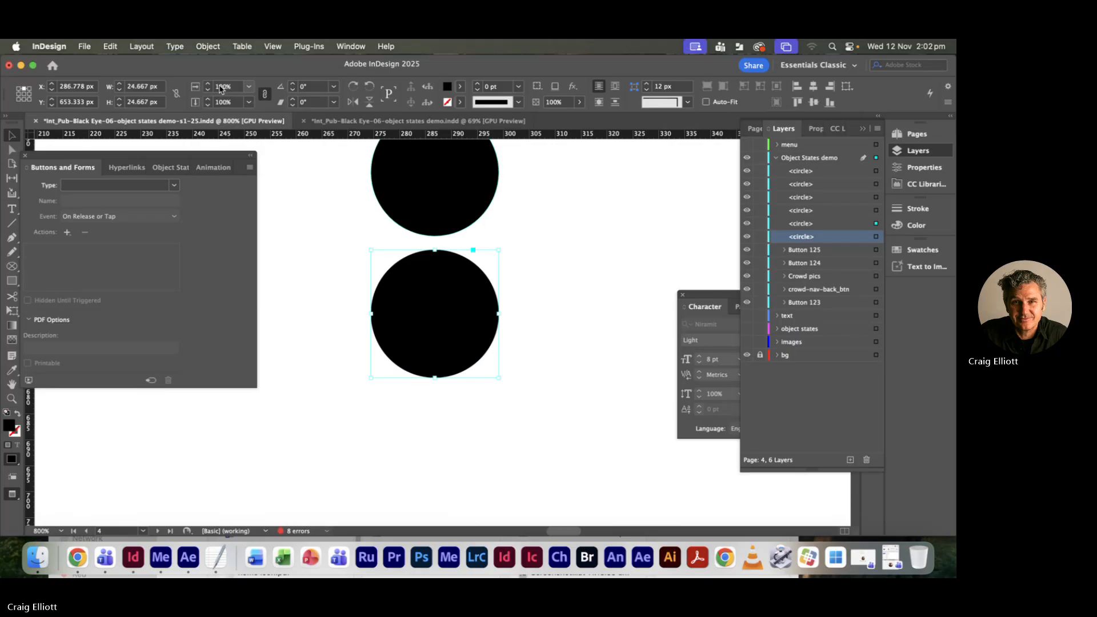
pyautogui.click(108, 48)
pyautogui.click(130, 147)
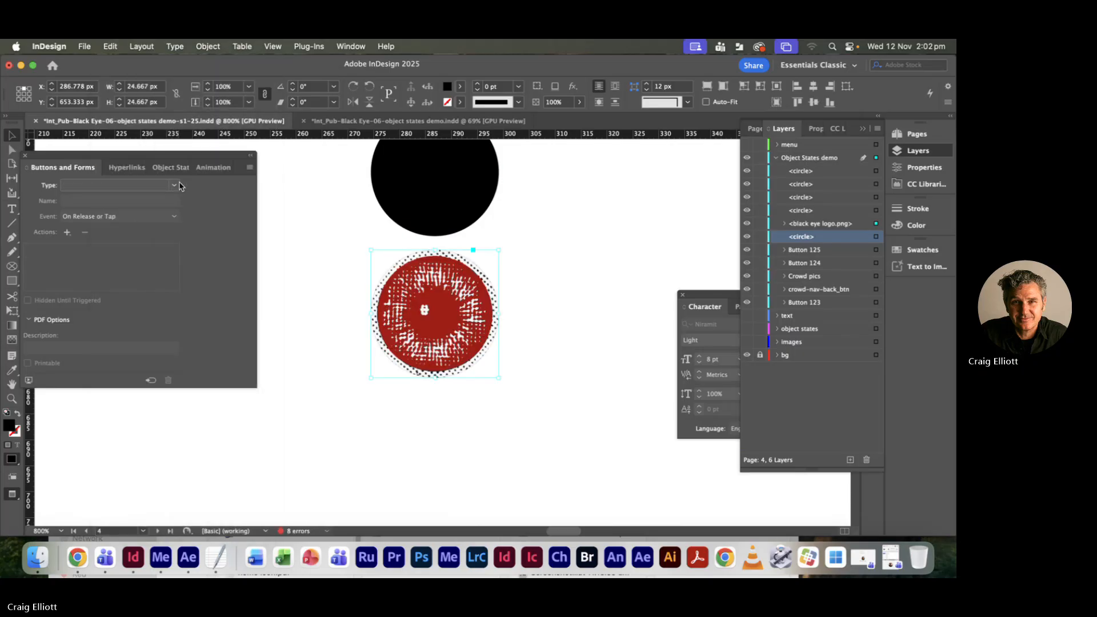
# - Fit the eye logo proportionally inside the duplicated circle frame with Fit Content Proportionally
pyautogui.click(208, 47)
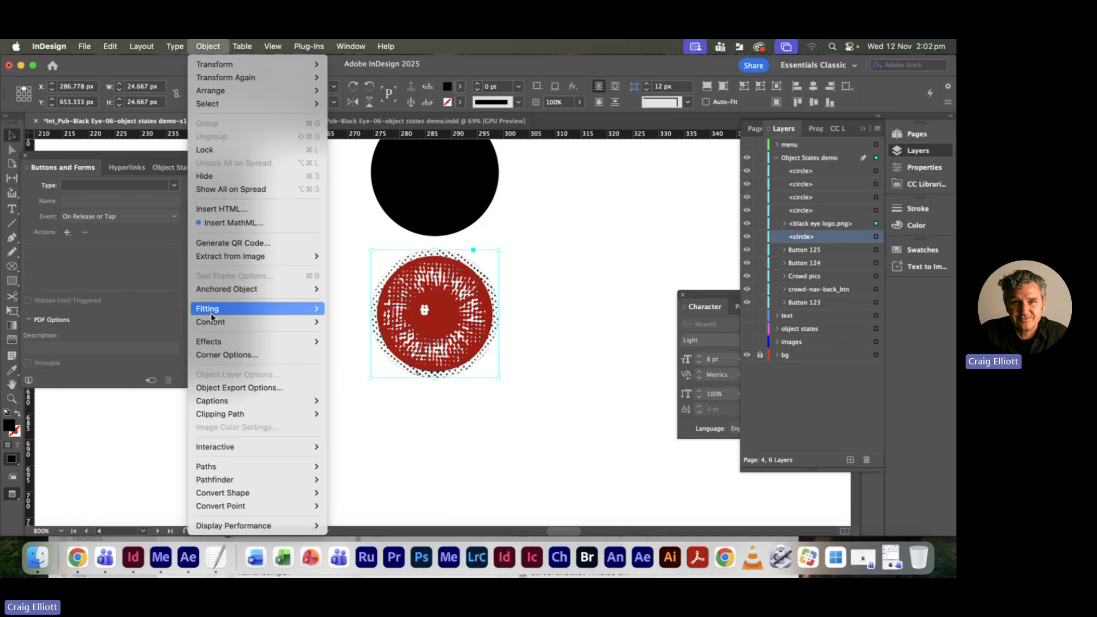
pyautogui.moveTo(265, 311)
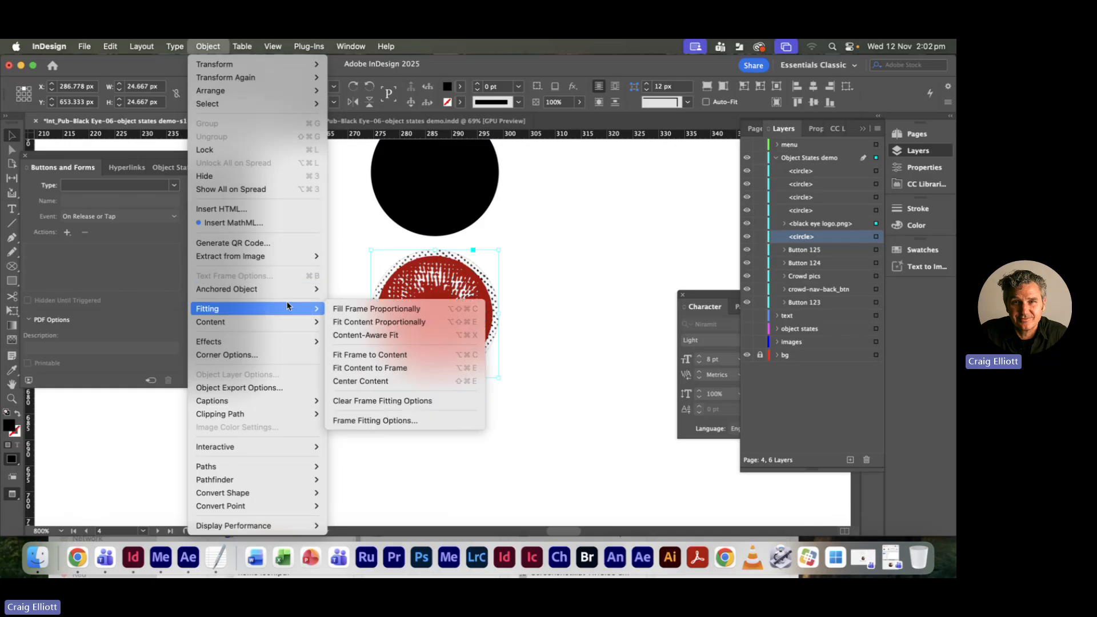
pyautogui.click(352, 324)
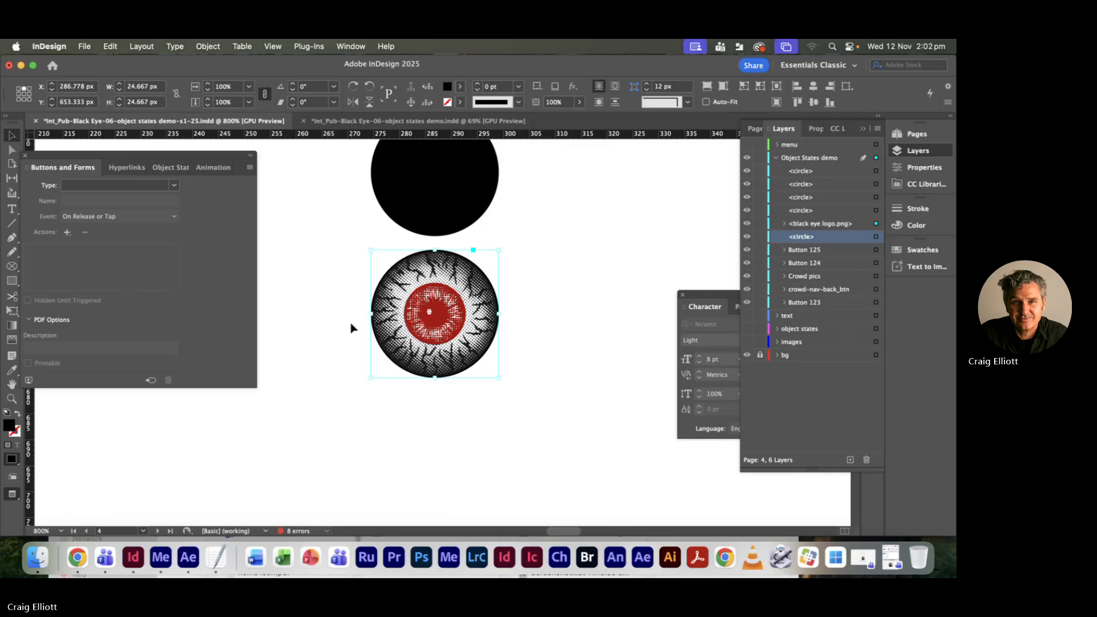
# - Align the vertical centres of the eye circle and the black third circle, with the black circle as key object, so they overlap
pyautogui.scroll(-1, 351, 328)
pyautogui.scroll(3, 353, 327)
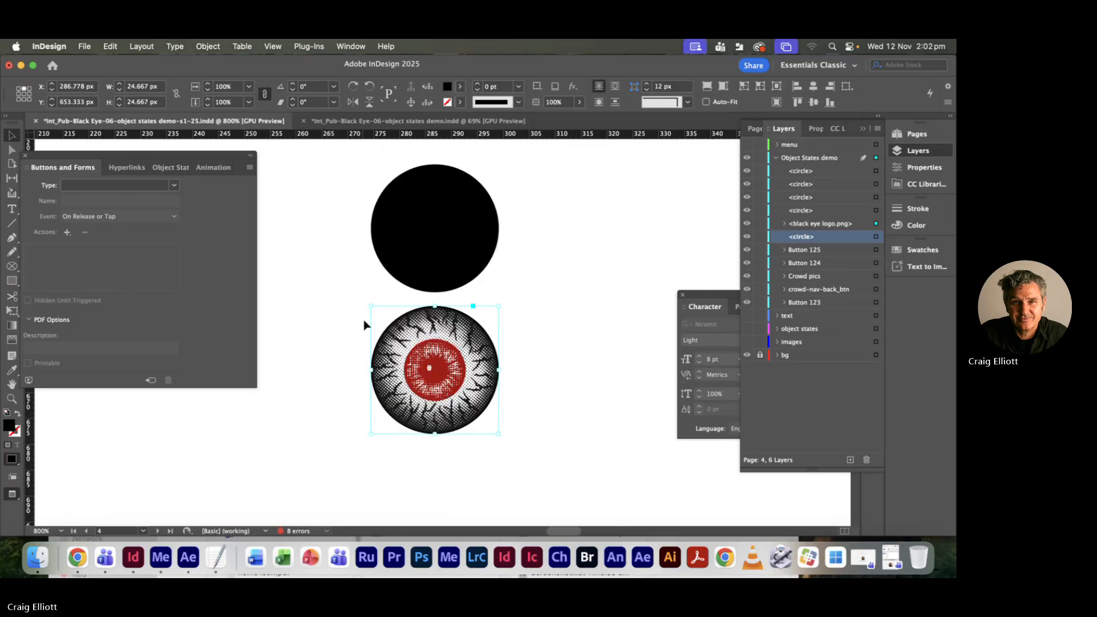
pyautogui.keyDown('shift'); pyautogui.click(424, 266); pyautogui.keyUp('shift')
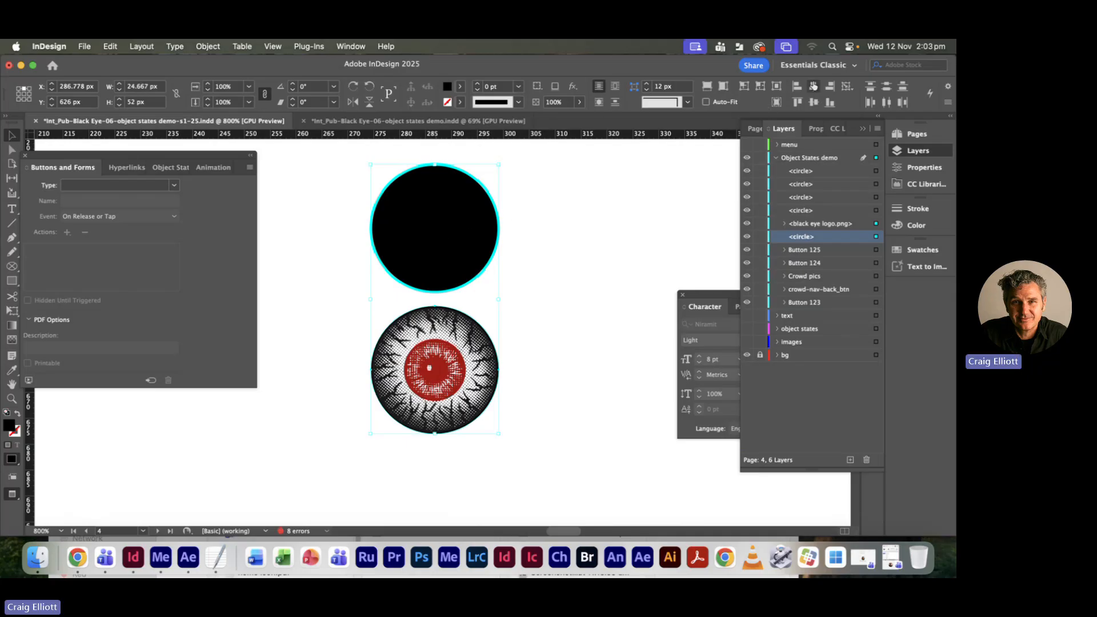
pyautogui.click(815, 104)
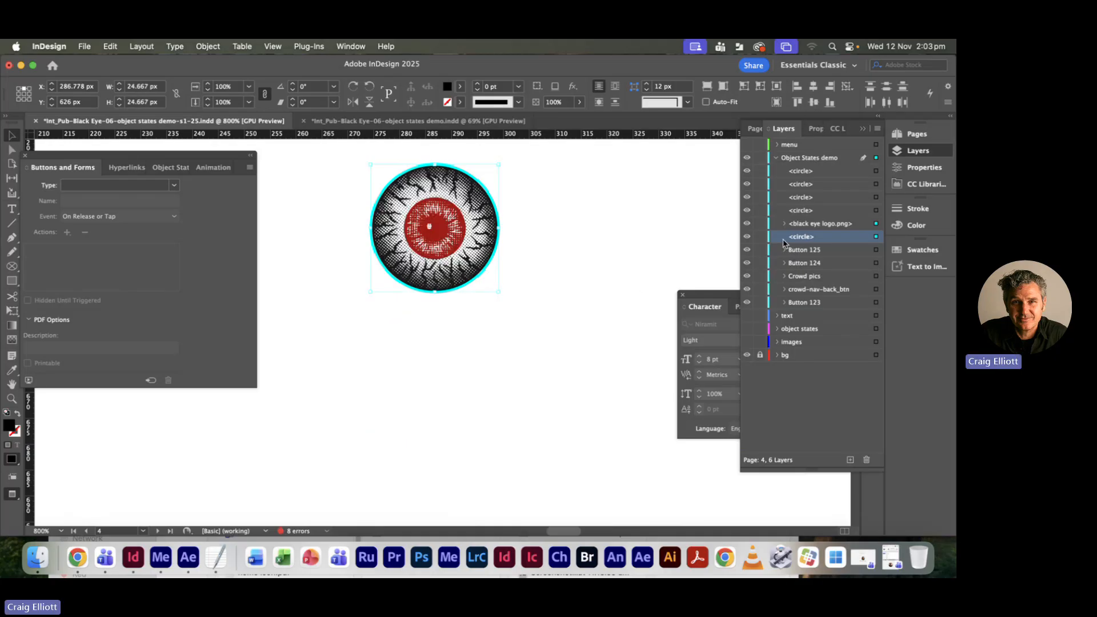
# - Check how the eye logo overlaps the black circle by toggling the eye logo's visibility
pyautogui.click(635, 276)
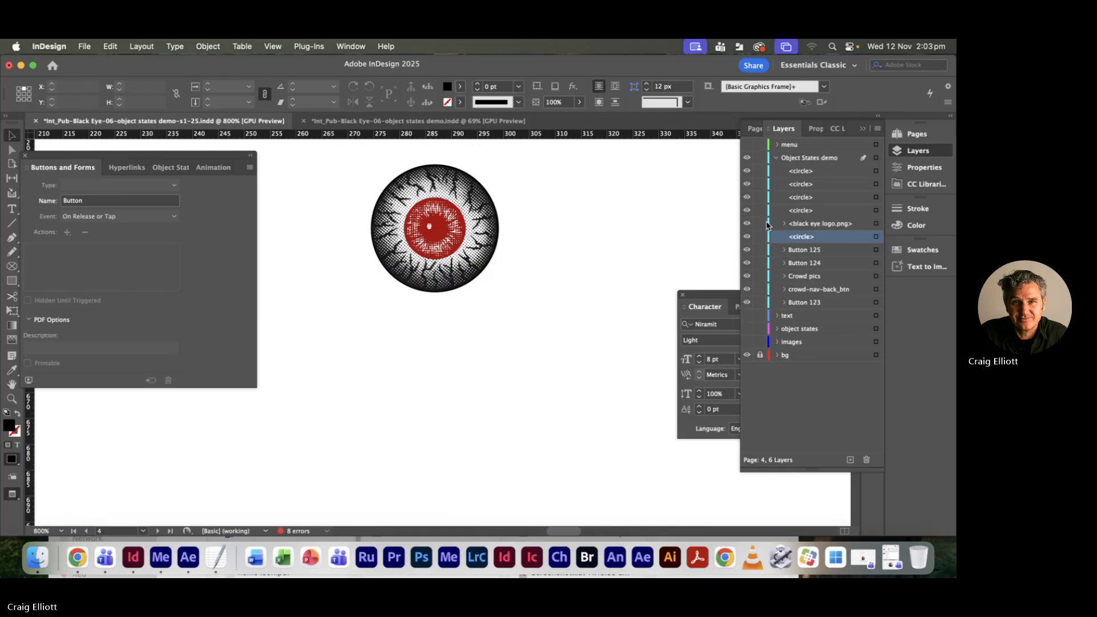
pyautogui.click(747, 224)
pyautogui.click(747, 224)
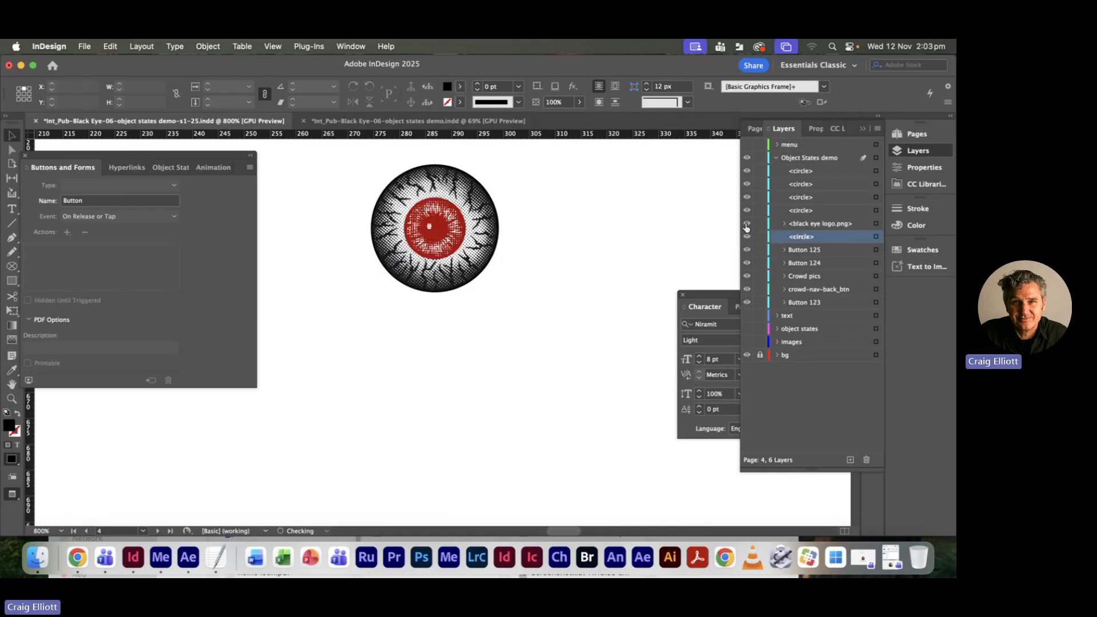
pyautogui.click(747, 224)
pyautogui.click(747, 224)
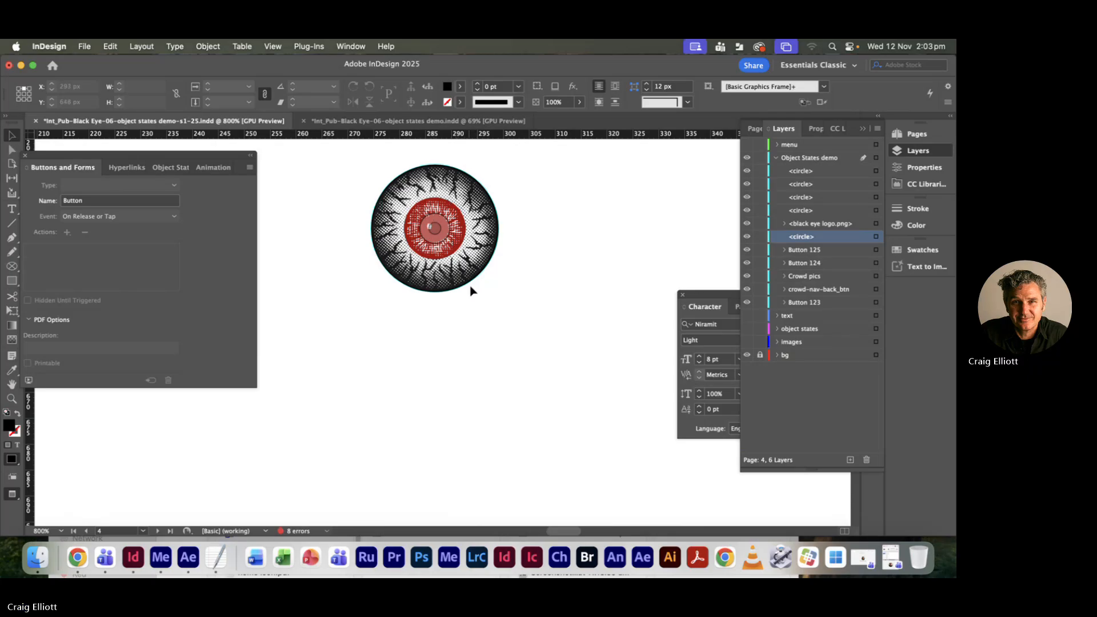
# - Group the eye logo circle with the black third circle beneath it
pyautogui.moveTo(523, 337); pyautogui.dragTo(363, 176)
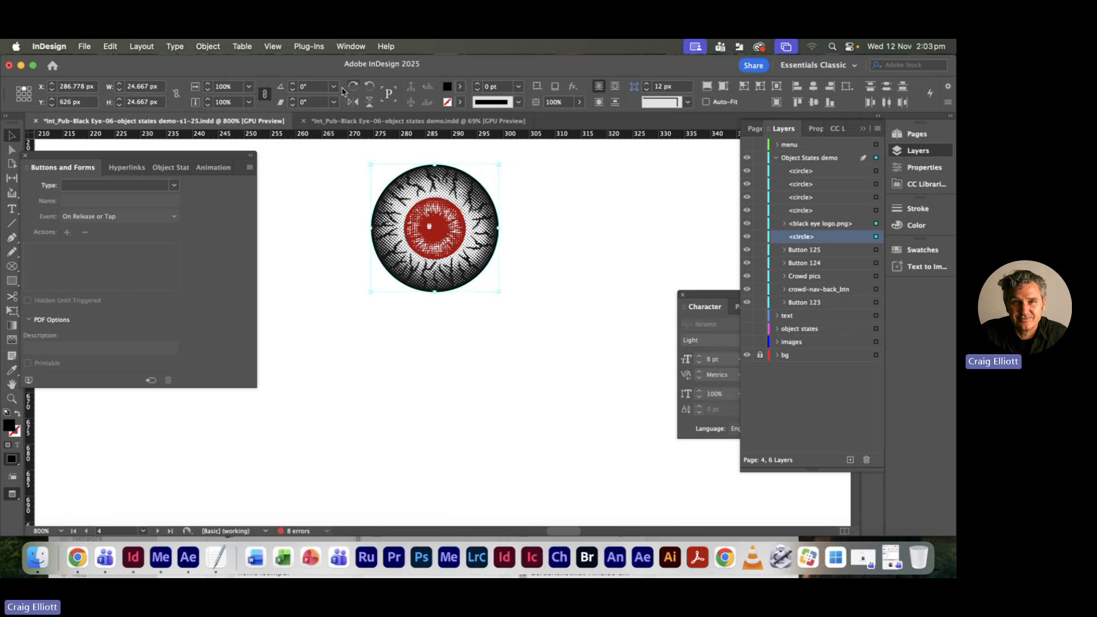
pyautogui.click(207, 46)
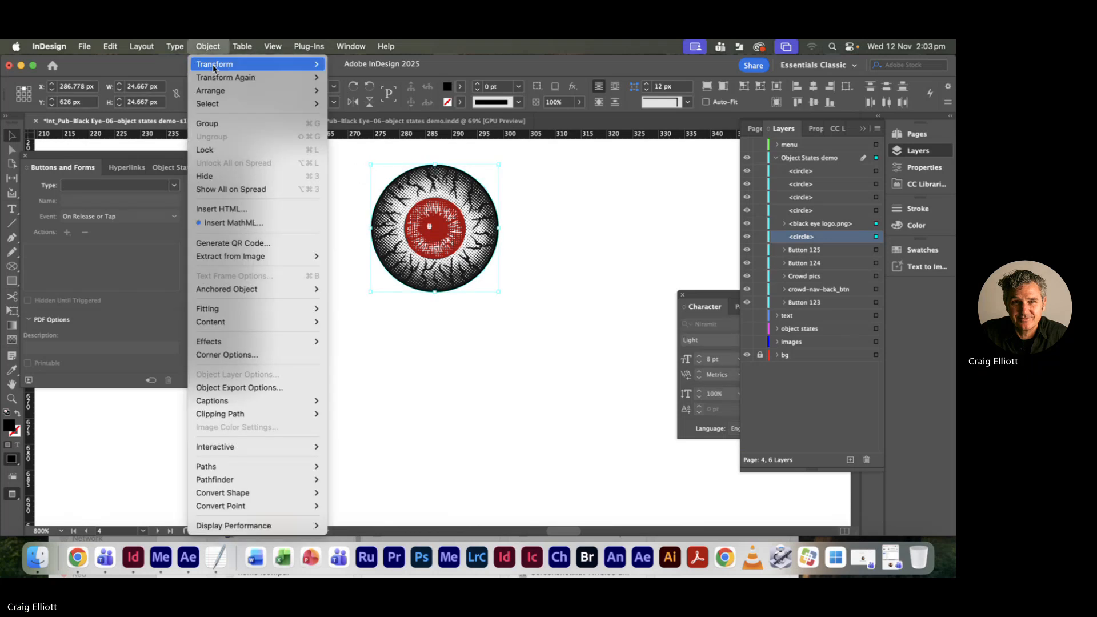
pyautogui.click(206, 123)
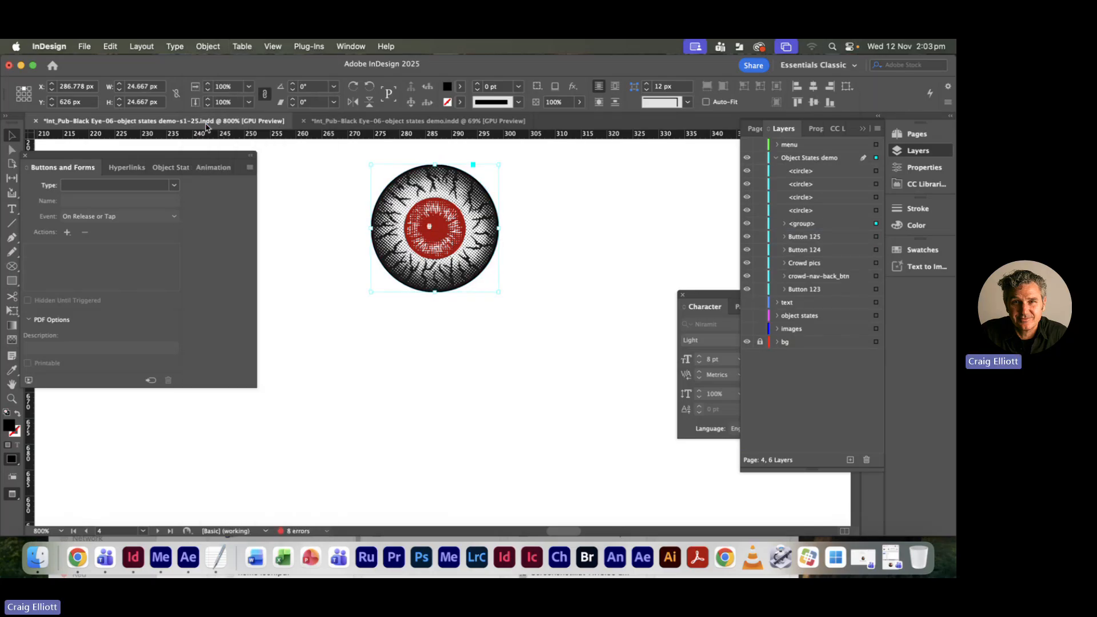
# - Convert the grouped eye circle to a button with a Go To State action targeting State 3 of Crowd pics
pyautogui.click(176, 185)
pyautogui.click(114, 198)
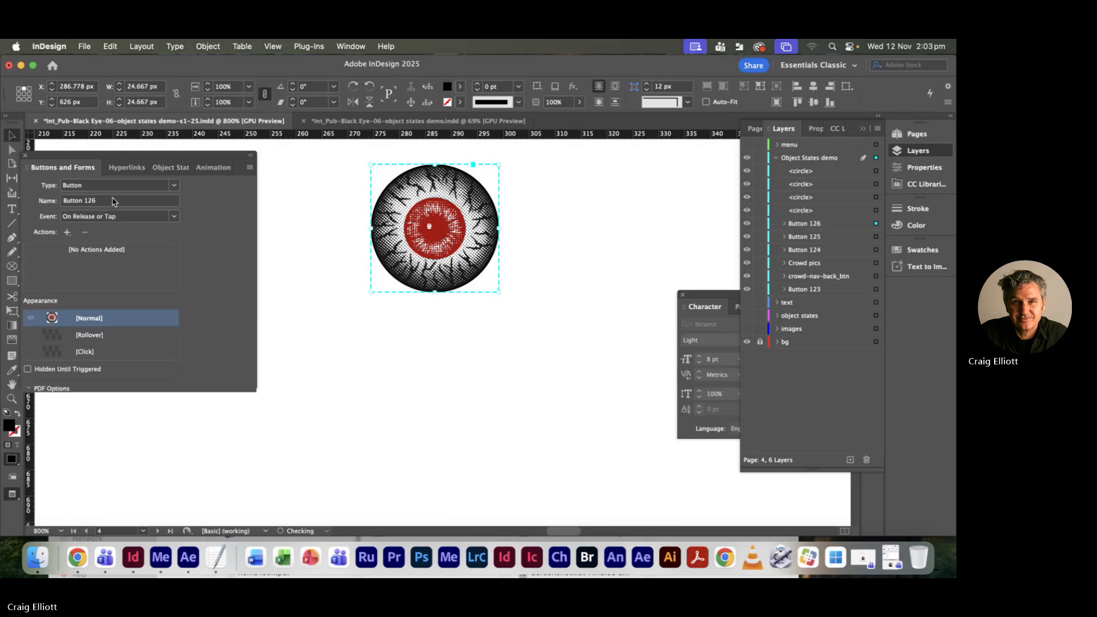
pyautogui.click(67, 232)
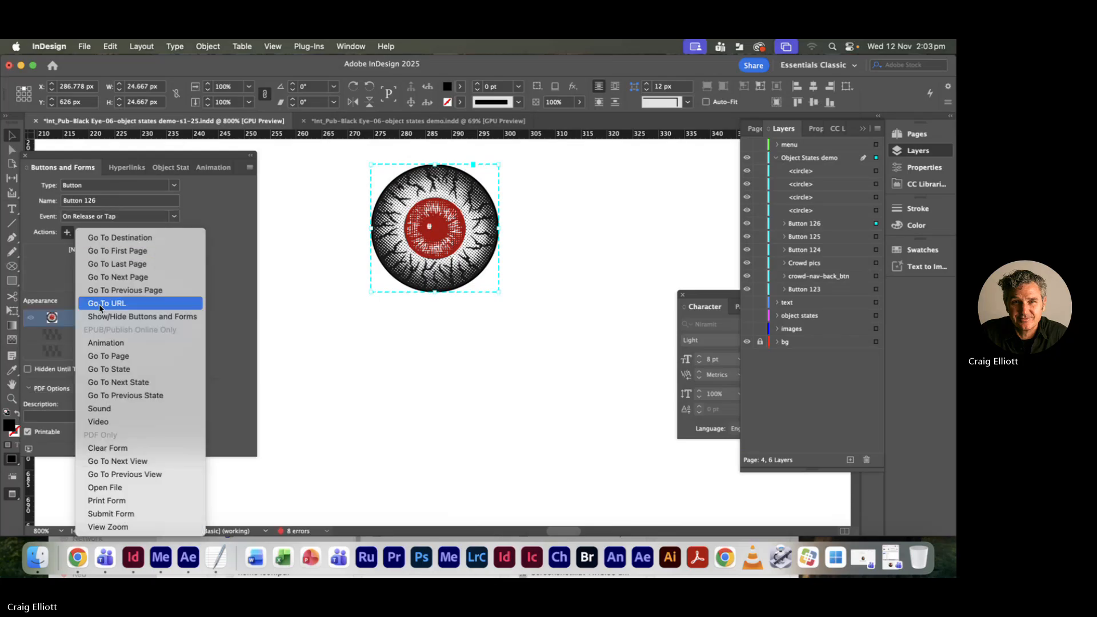
pyautogui.click(108, 370)
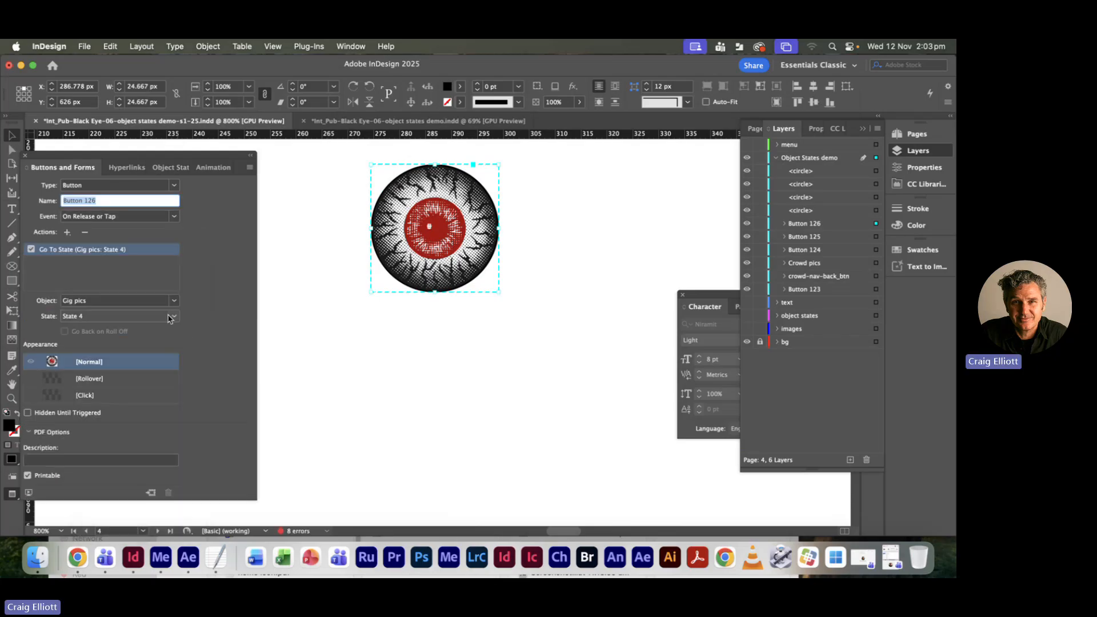
pyautogui.click(175, 301)
pyautogui.click(171, 326)
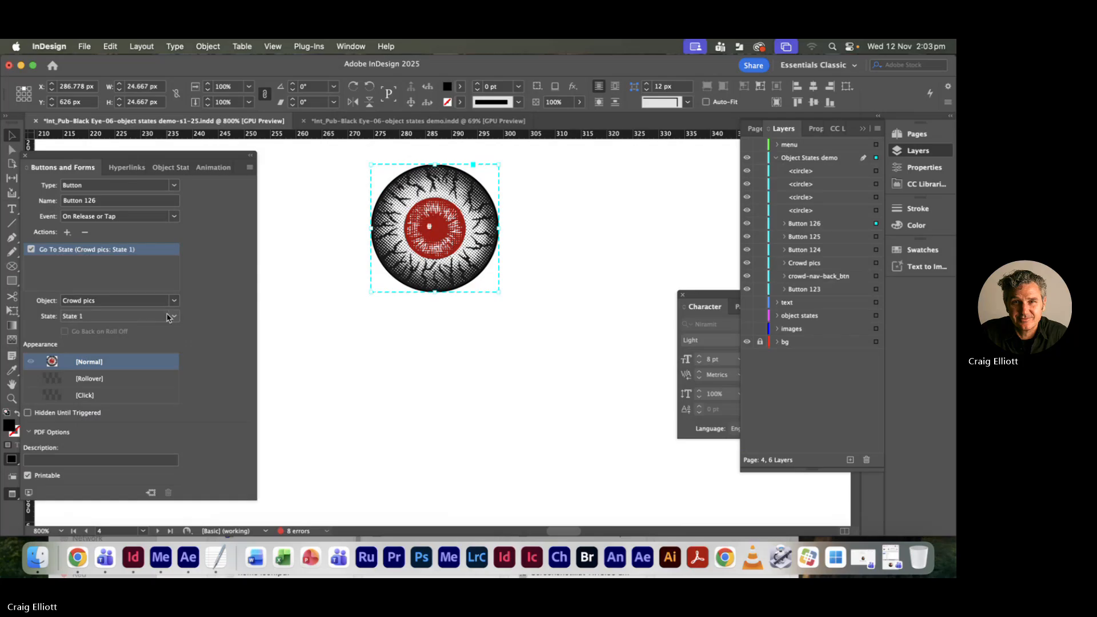
pyautogui.click(174, 318)
pyautogui.click(97, 382)
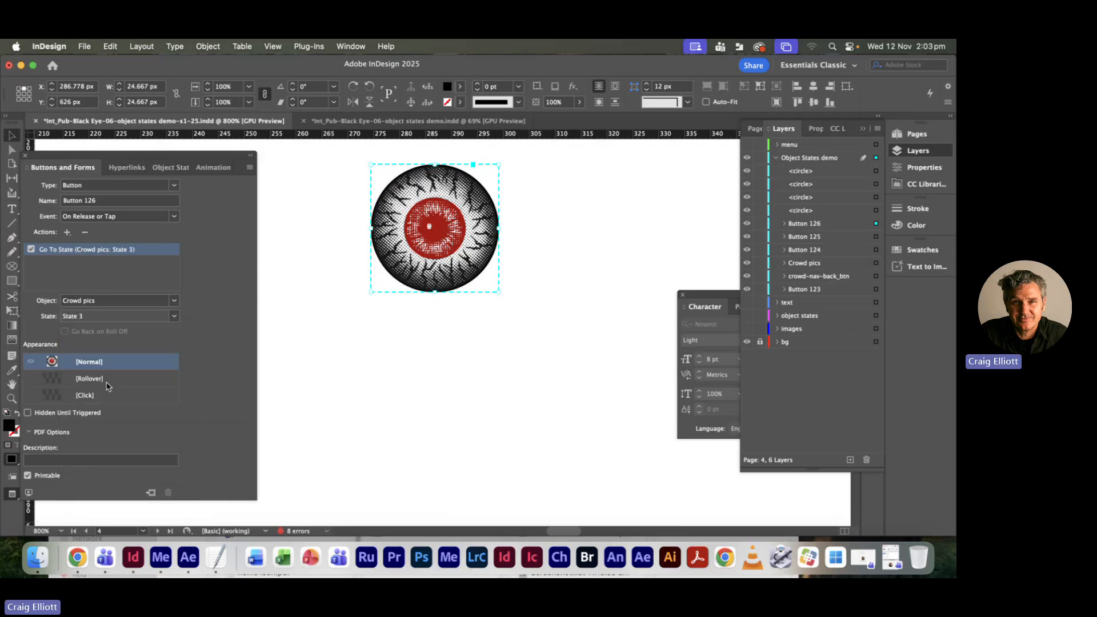
# - Add a Rollover appearance to the eye button and expand the button's contents in the layer list
pyautogui.press('super+minus')
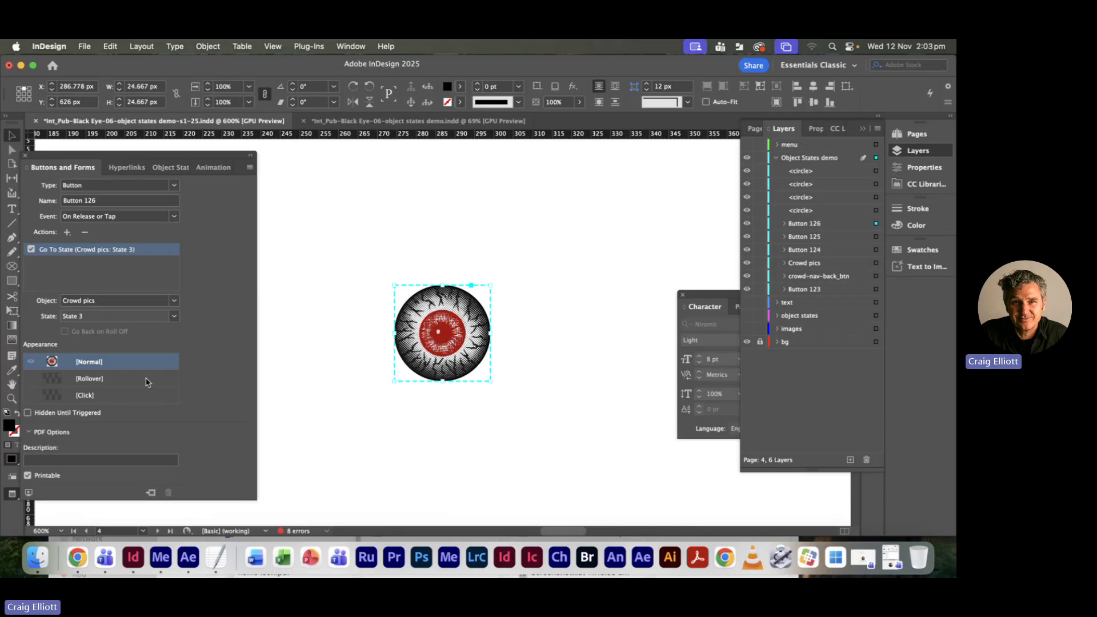
pyautogui.click(90, 381)
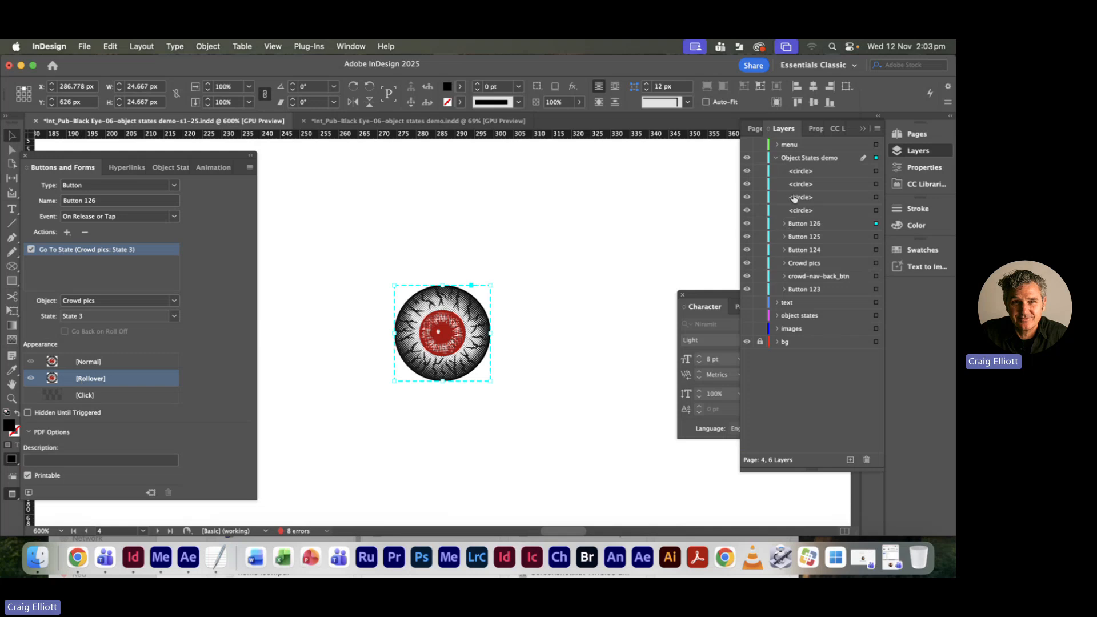
pyautogui.click(784, 224)
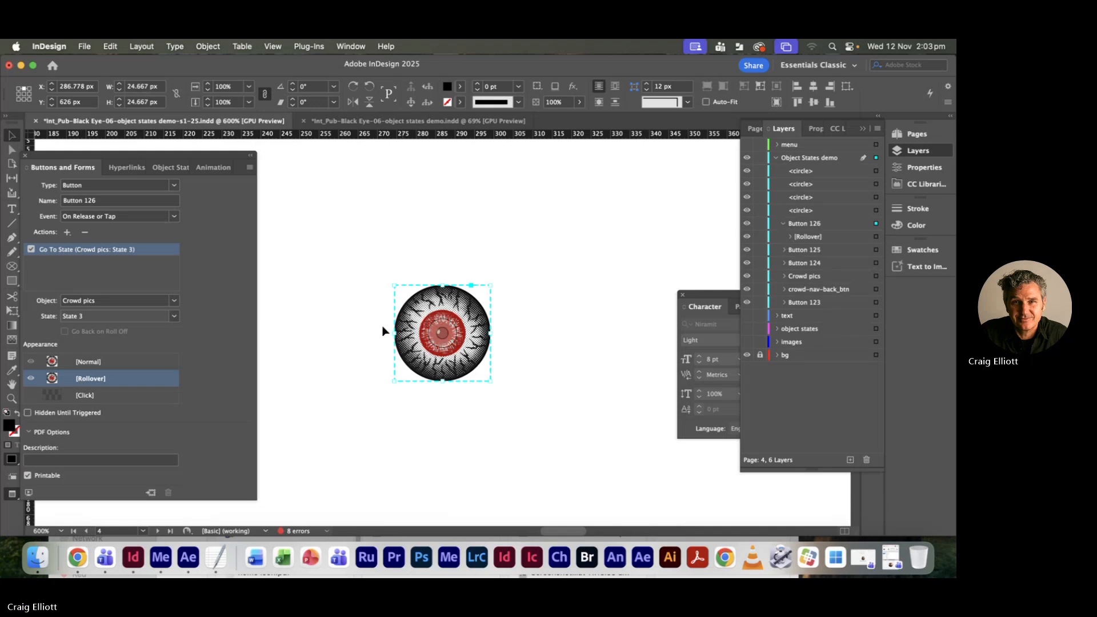
# - Set the eye logo's opacity to 0% in the button's Normal appearance
pyautogui.click(103, 365)
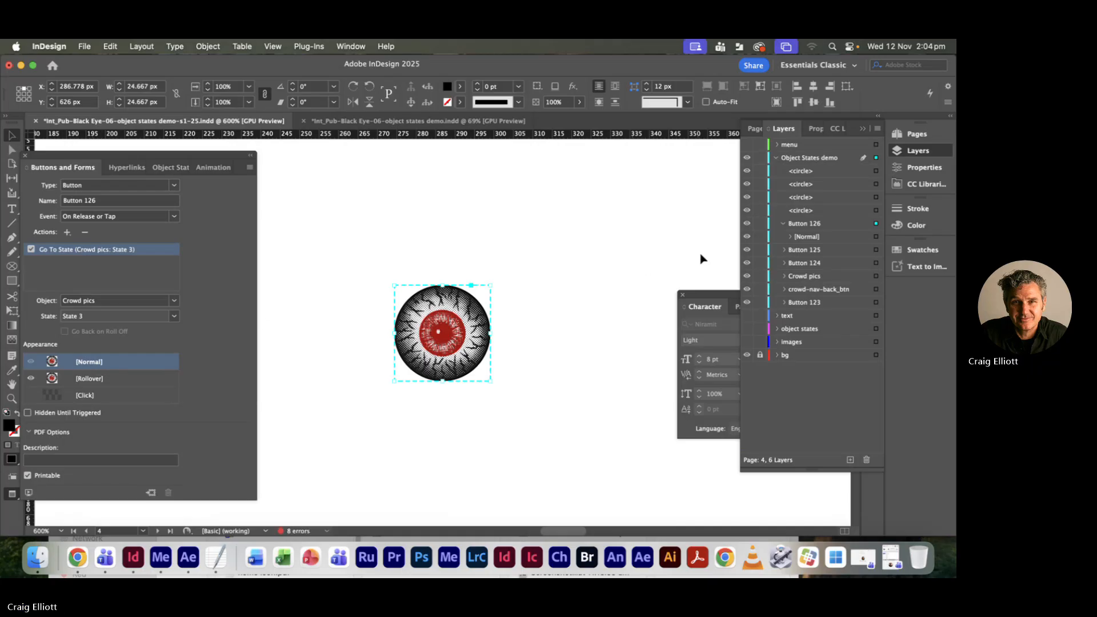
pyautogui.click(789, 236)
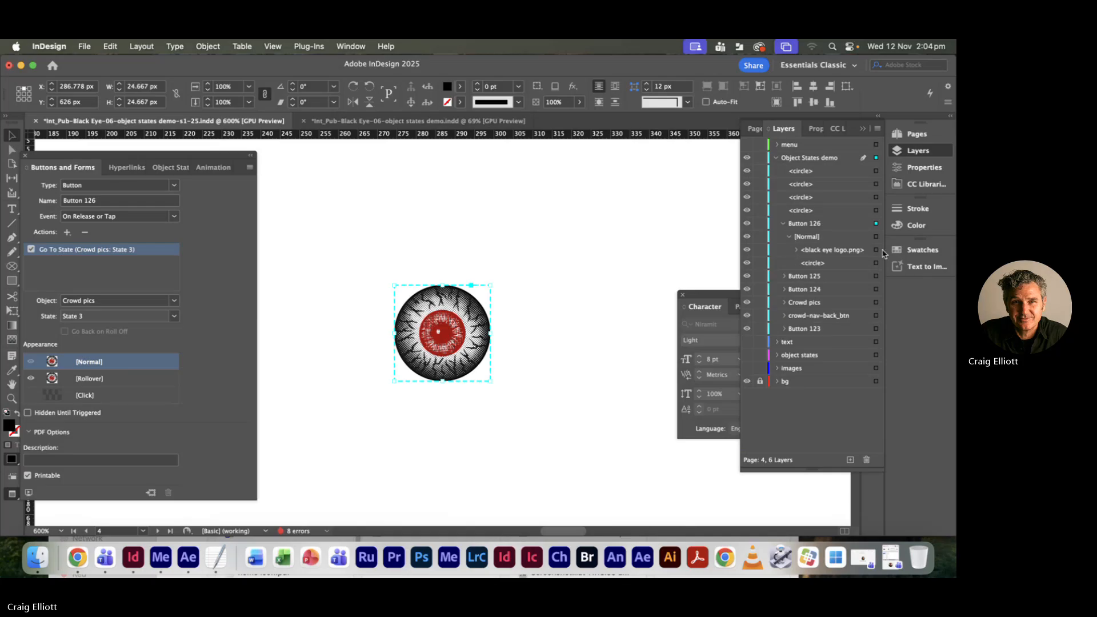
pyautogui.click(839, 252)
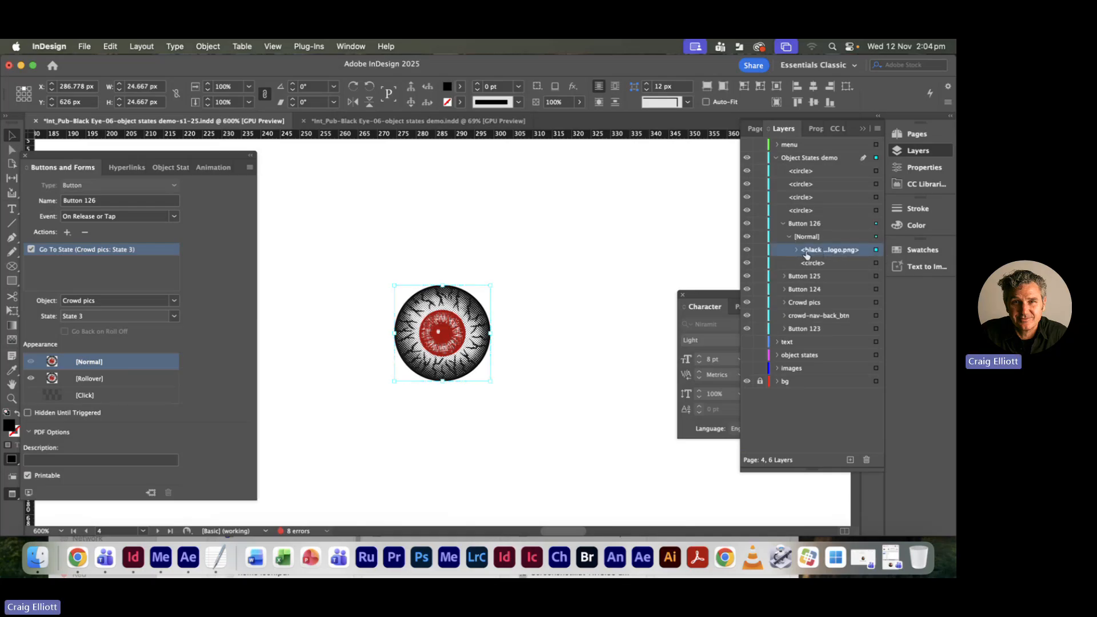
pyautogui.click(580, 102)
pyautogui.moveTo(579, 117); pyautogui.dragTo(460, 162)
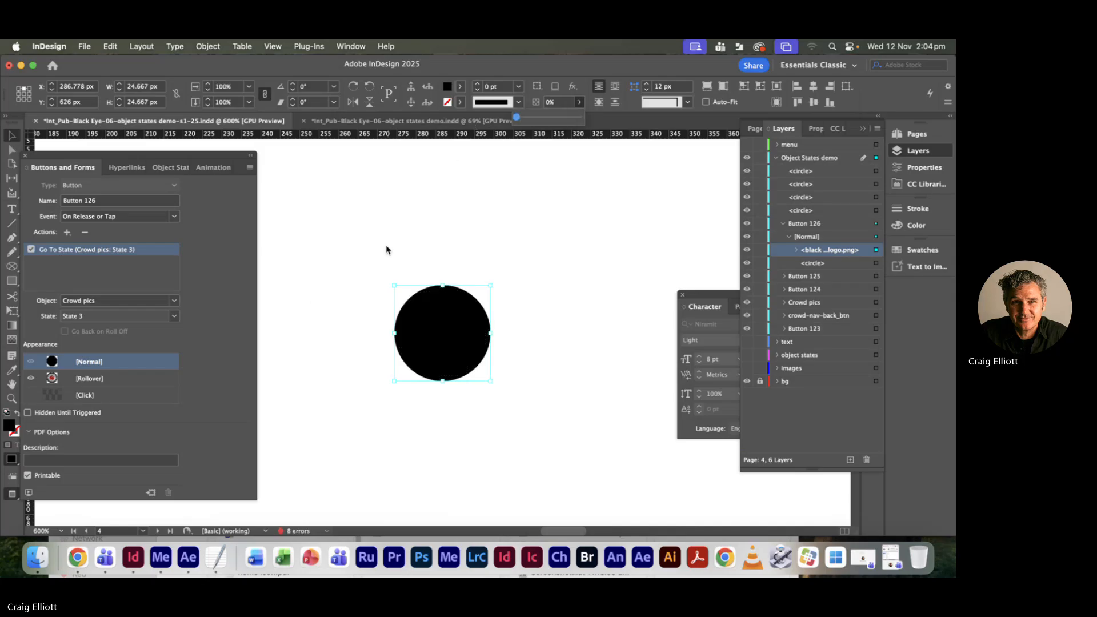
# - Compare the eye button's Rollover appearance with its solid black Normal appearance
pyautogui.click(116, 379)
pyautogui.click(113, 364)
pyautogui.click(114, 375)
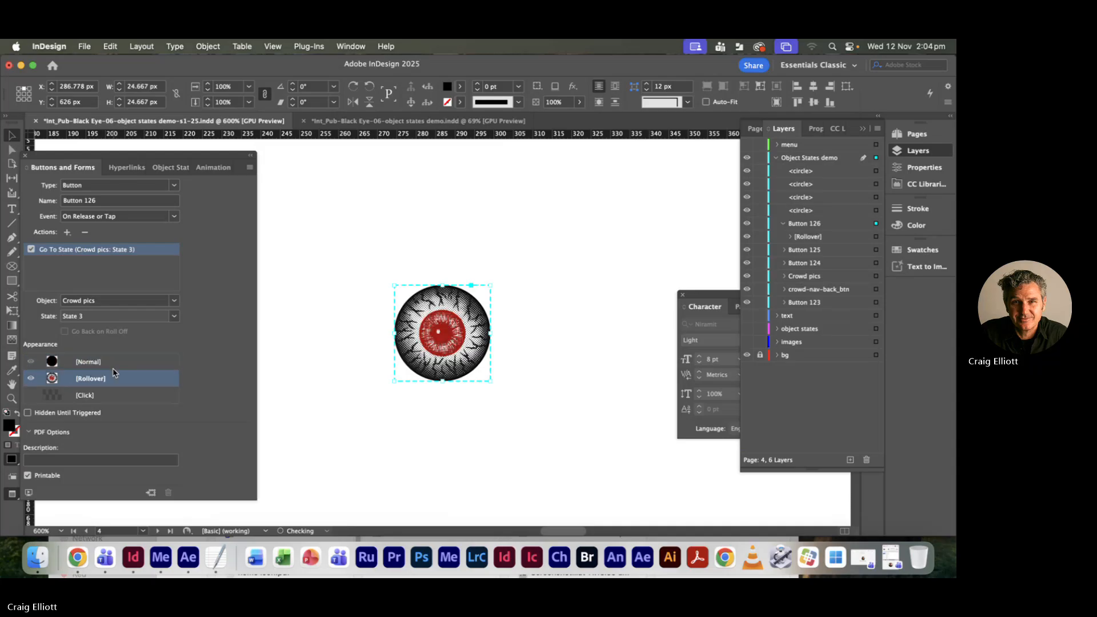
pyautogui.click(114, 366)
pyautogui.click(114, 375)
pyautogui.click(113, 364)
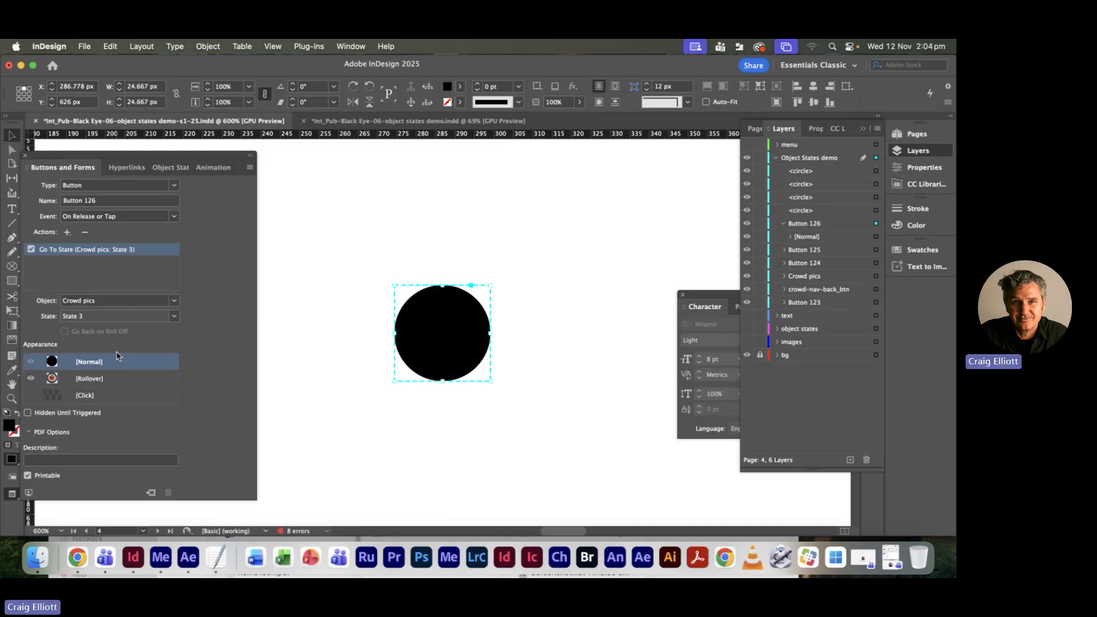
# - Swap fill and stroke on the third button's Normal appearance to make it a black outline with no fill
pyautogui.press('super+minus')
pyautogui.press('super+minus')
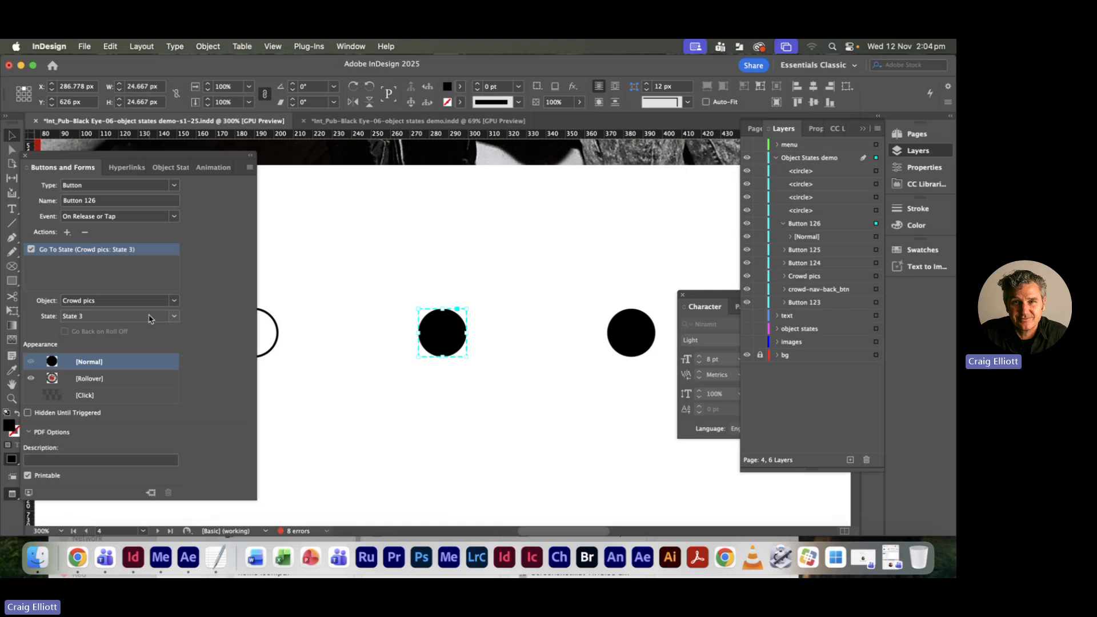
pyautogui.press('super+minus')
pyautogui.press('super+minus')
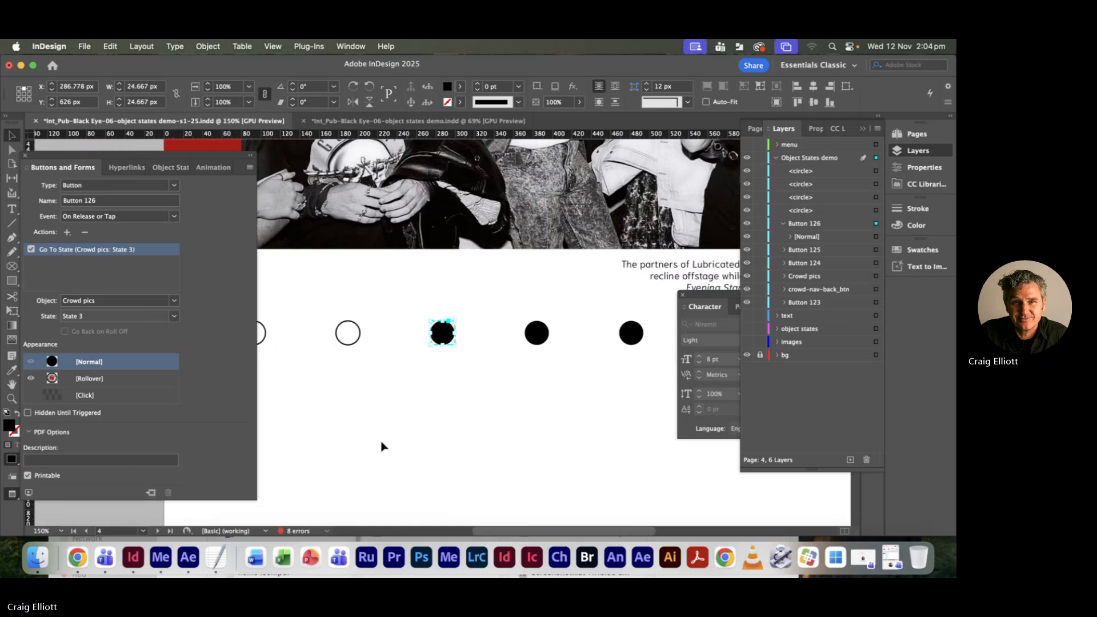
pyautogui.moveTo(382, 446); pyautogui.dragTo(475, 399)
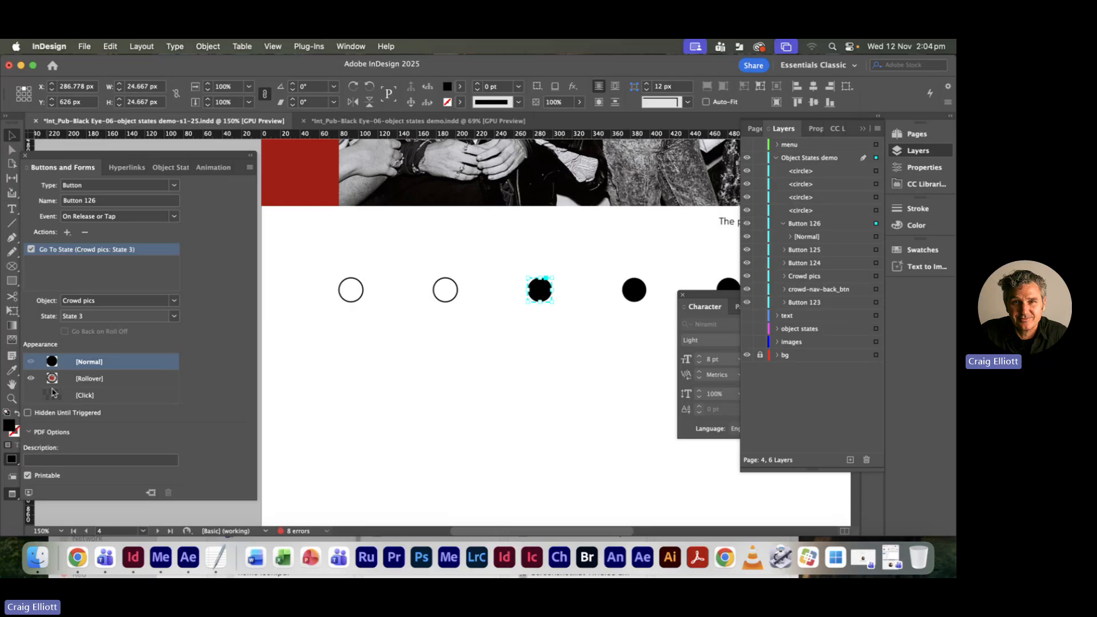
pyautogui.click(18, 413)
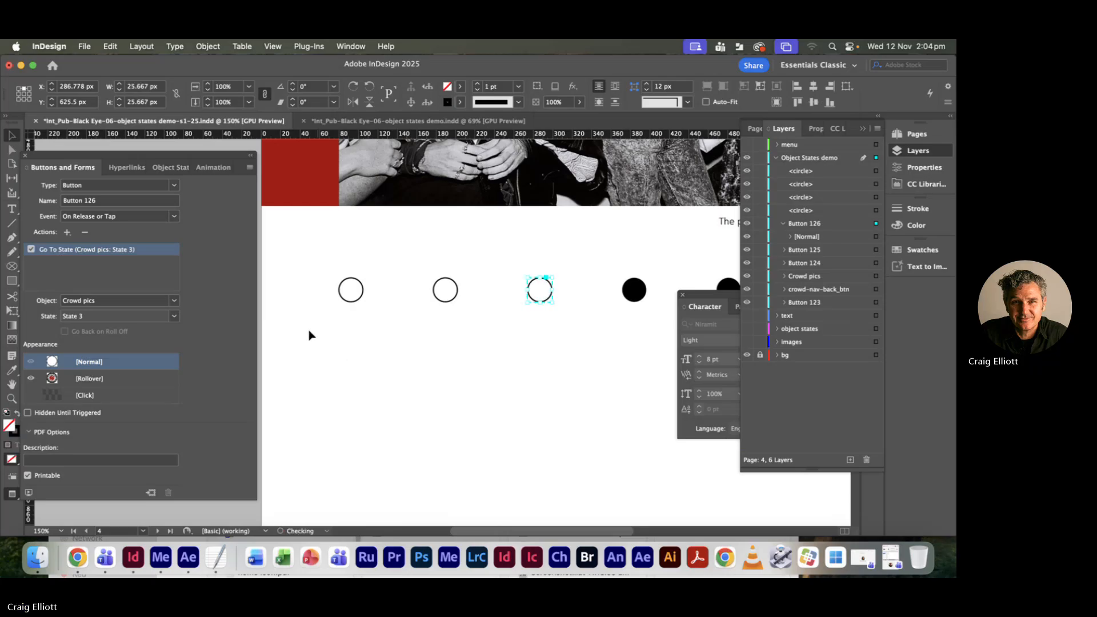
# - Compare the third button's outlined Normal appearance with its eye logo Rollover appearance
pyautogui.click(119, 380)
pyautogui.click(120, 366)
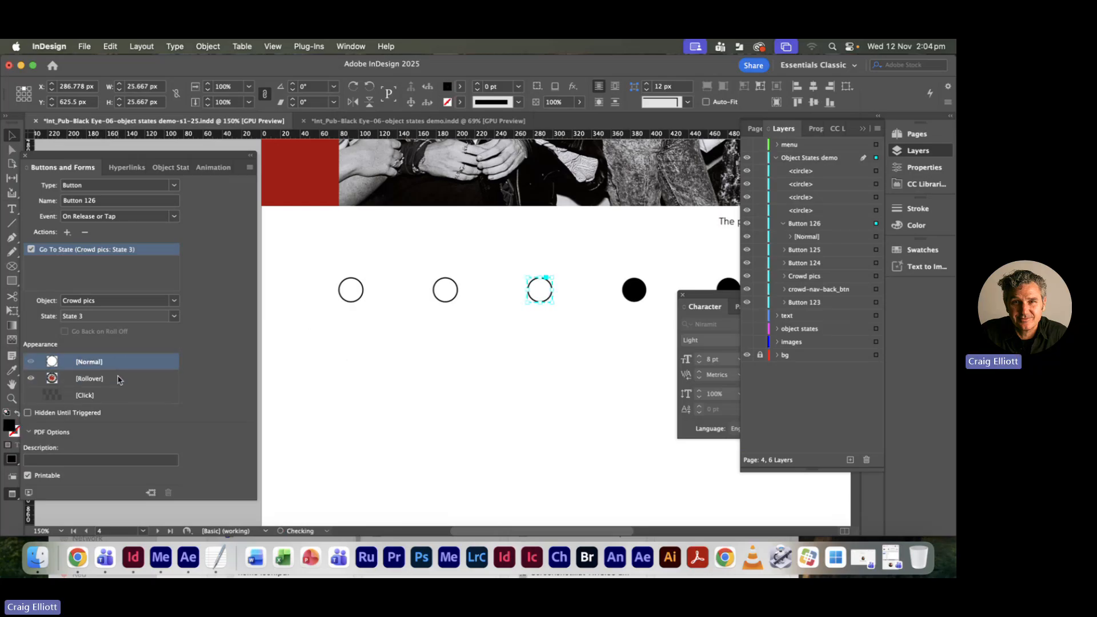
pyautogui.click(120, 379)
pyautogui.click(120, 366)
pyautogui.click(120, 378)
pyautogui.click(119, 365)
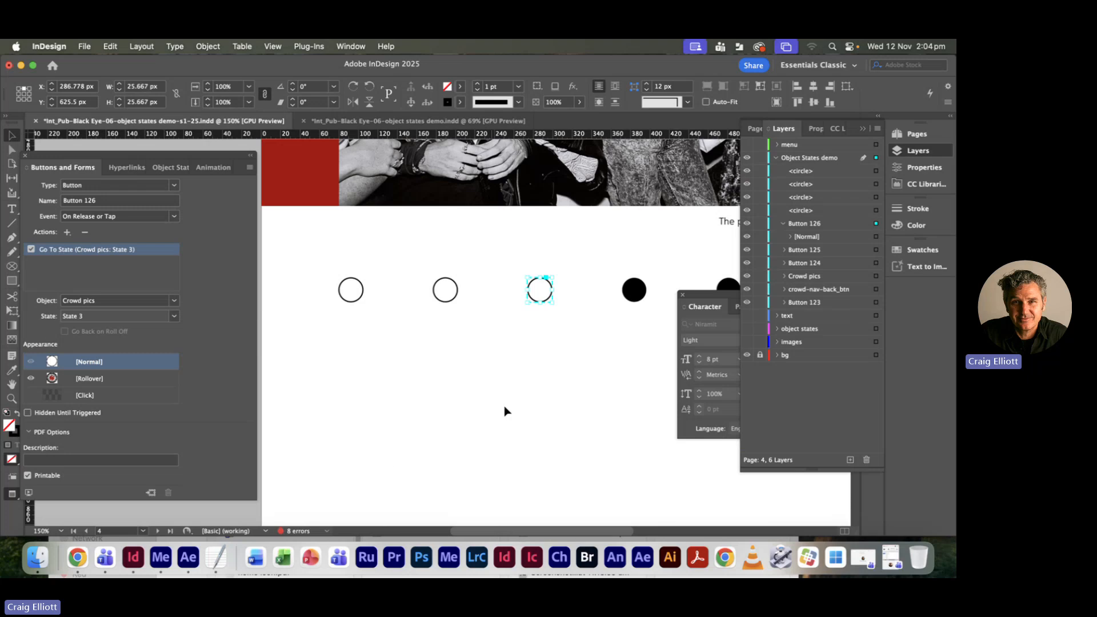
# - Convert the fourth circle in the row to a button
pyautogui.hscroll(5, 504, 411)
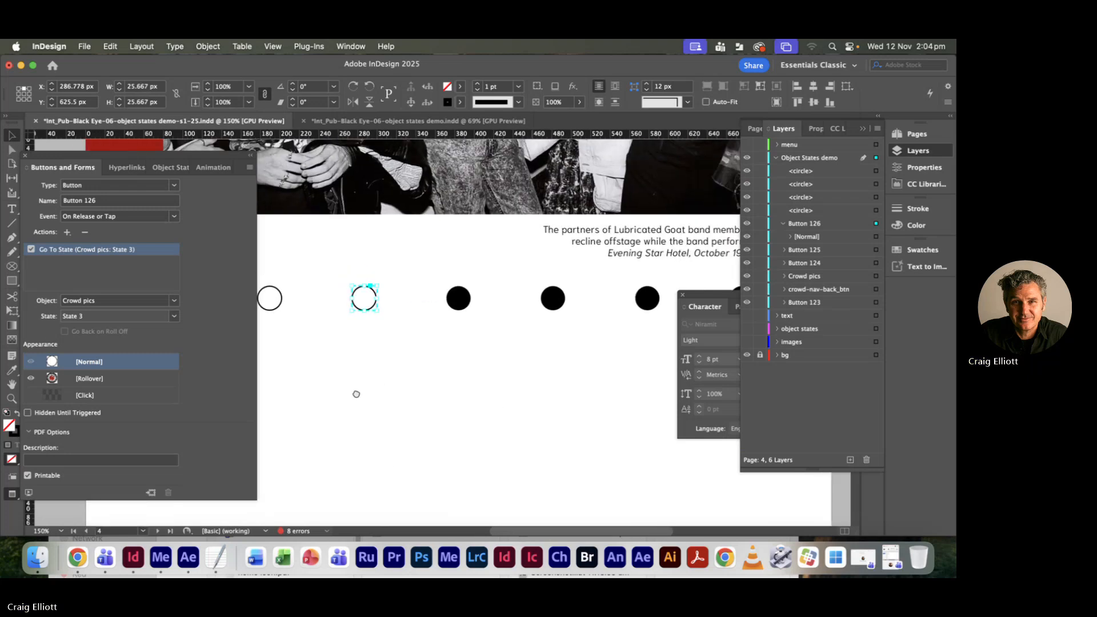
pyautogui.click(463, 308)
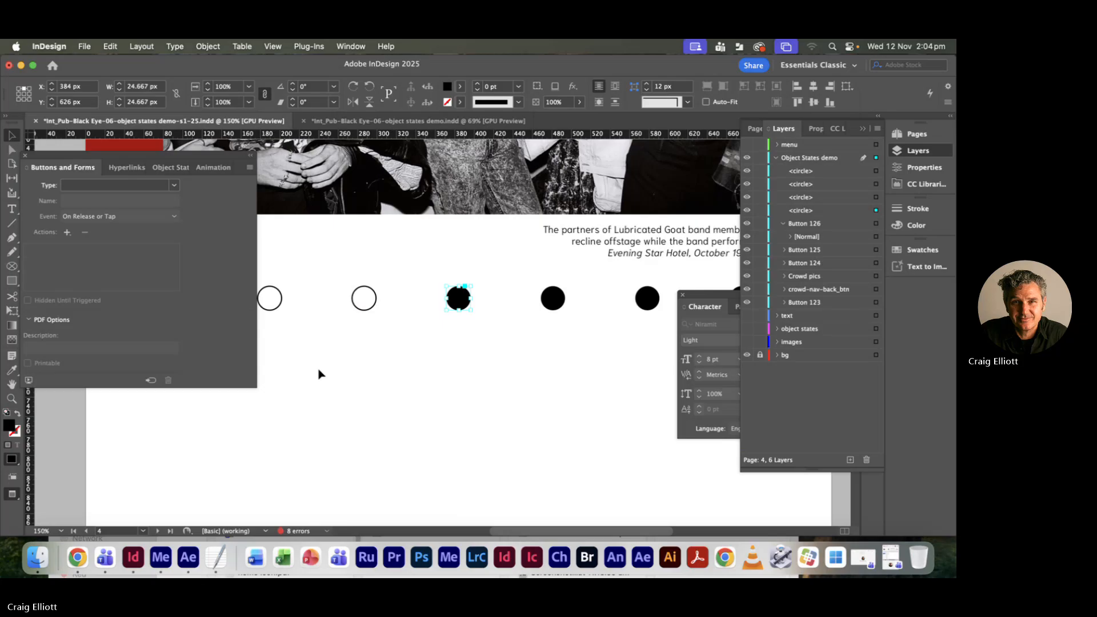
pyautogui.press('super+minus')
pyautogui.press('super+minus')
pyautogui.press('super+minus')
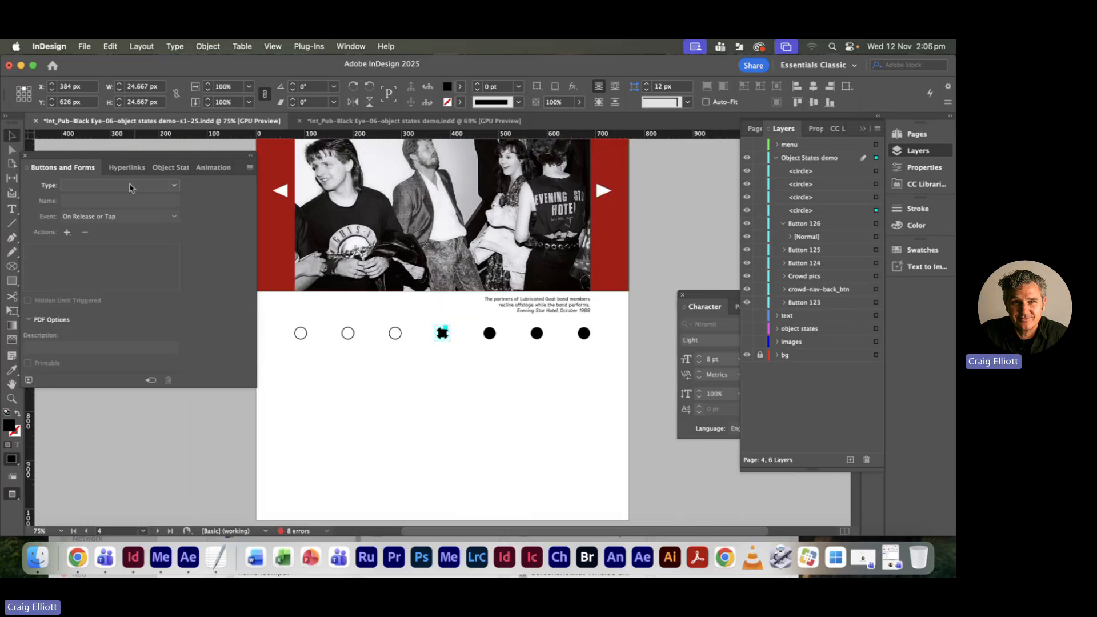
pyautogui.click(131, 188)
pyautogui.click(120, 200)
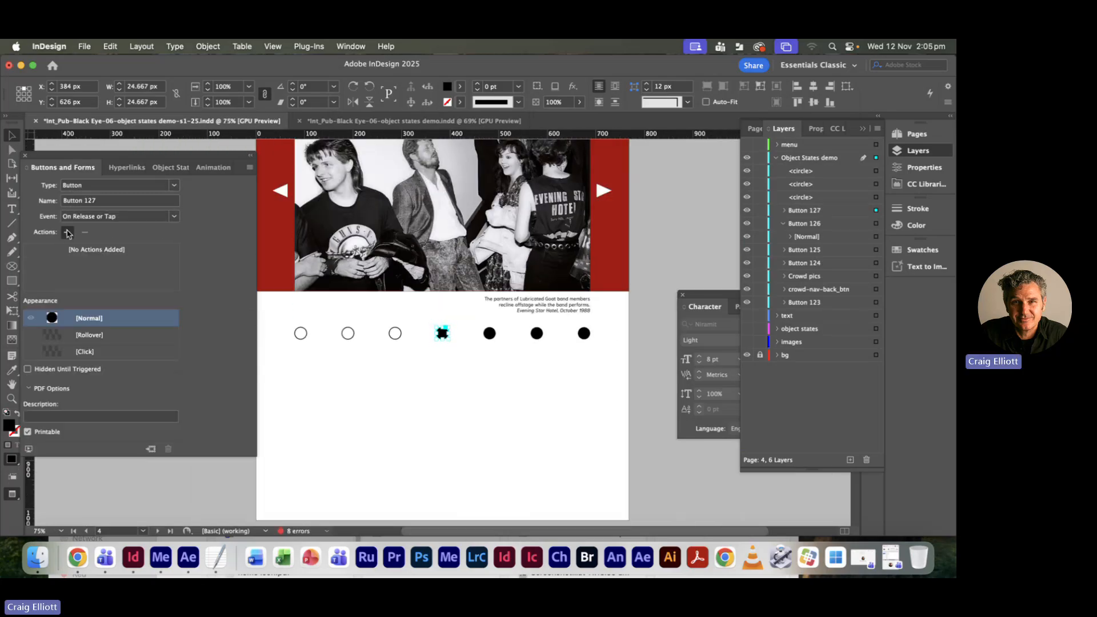
# - Add a Go To State action to the fourth circle button, targeting State 4 of Crowd pics
pyautogui.click(68, 232)
pyautogui.click(168, 353)
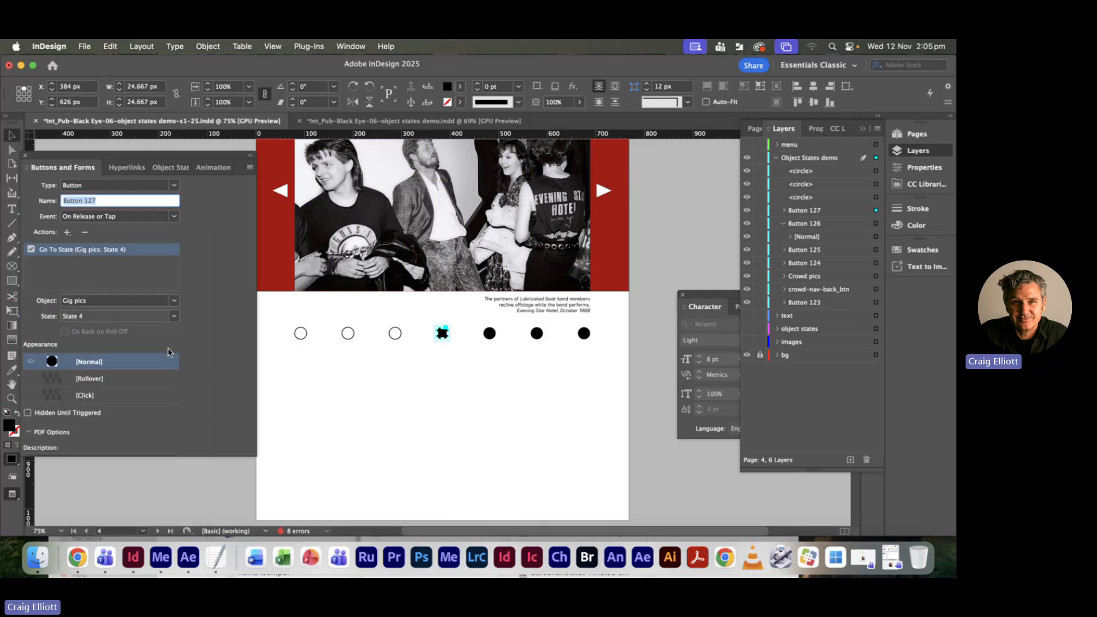
pyautogui.click(166, 302)
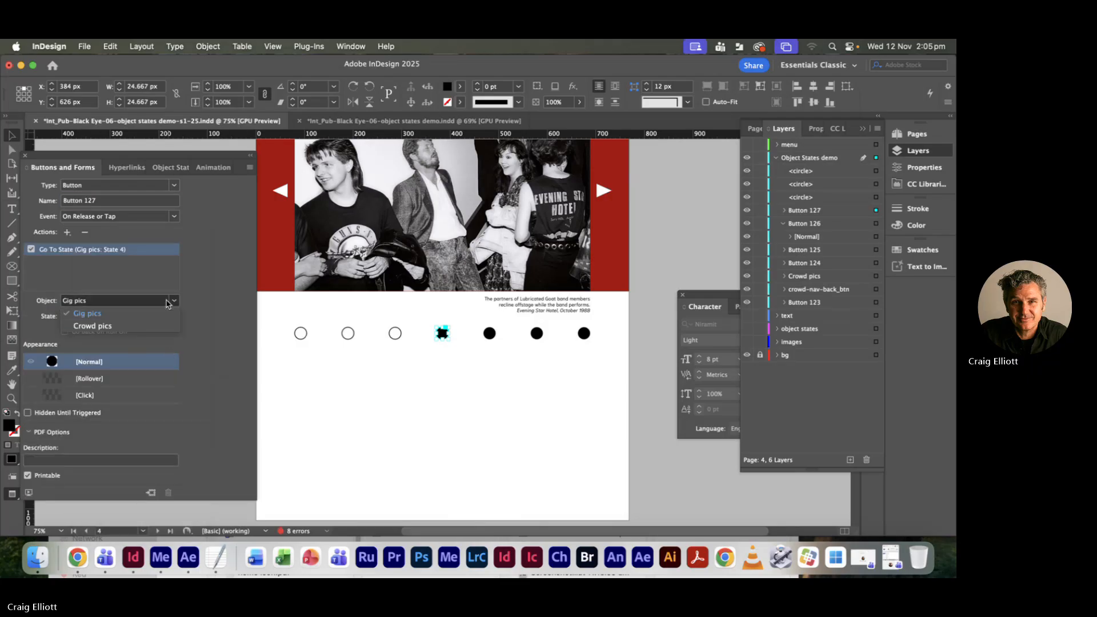
pyautogui.click(92, 326)
pyautogui.click(172, 316)
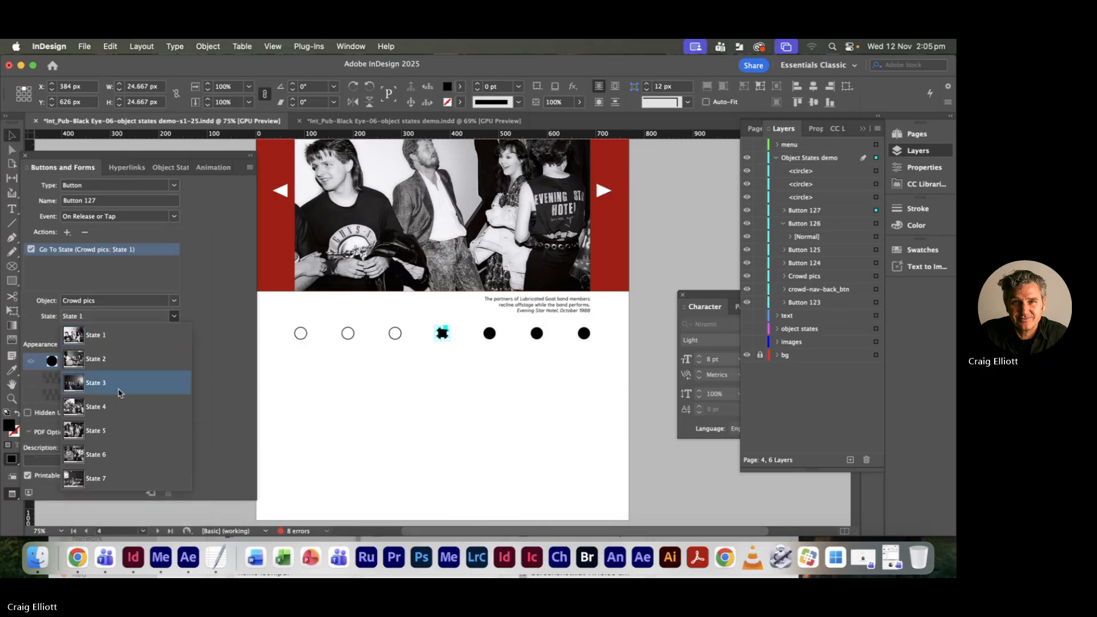
pyautogui.click(117, 407)
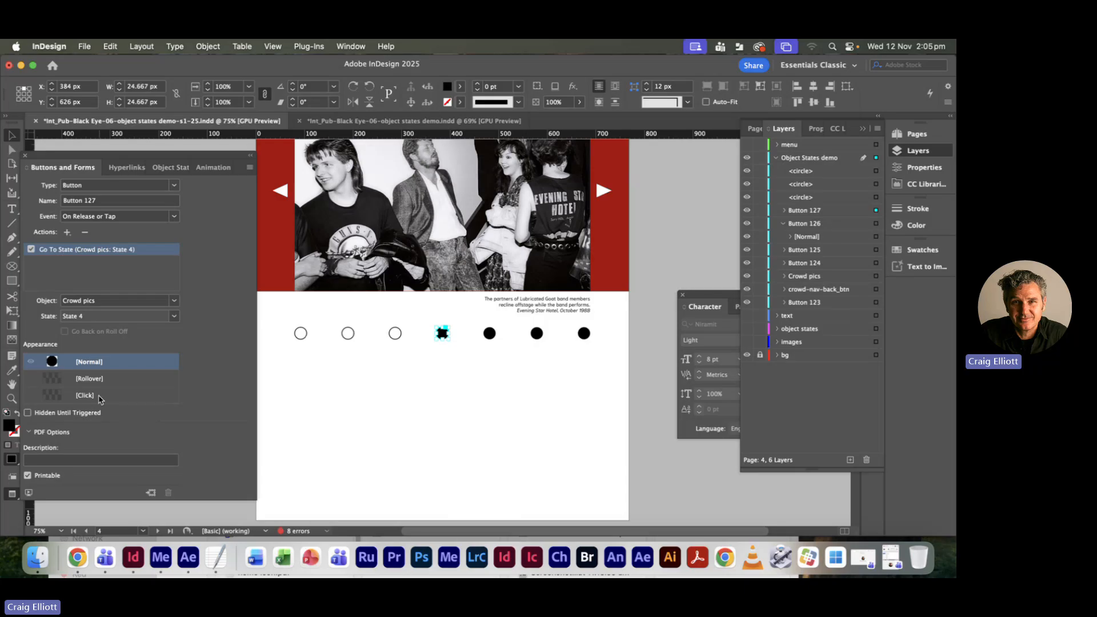
# - Add a black Rollover appearance to the fourth button and swap fill and stroke on its Normal appearance
pyautogui.click(102, 379)
pyautogui.click(68, 362)
pyautogui.click(17, 414)
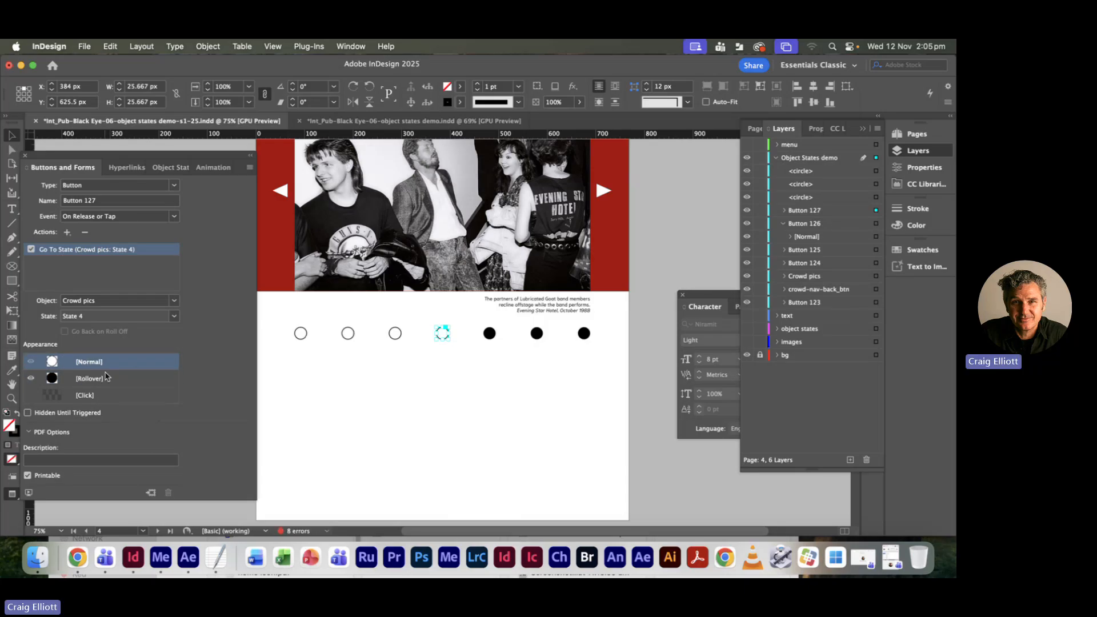
# - Convert the fifth circle in the row to a button with a Go To State action targeting State 5 of Crowd pics
pyautogui.click(490, 337)
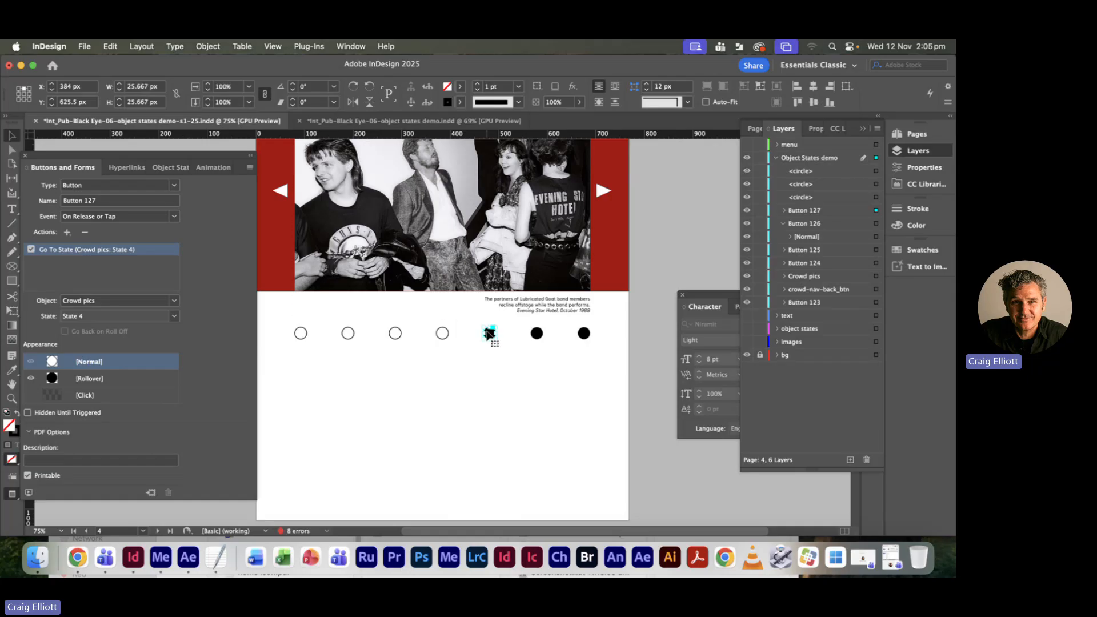
pyautogui.click(137, 186)
pyautogui.click(131, 200)
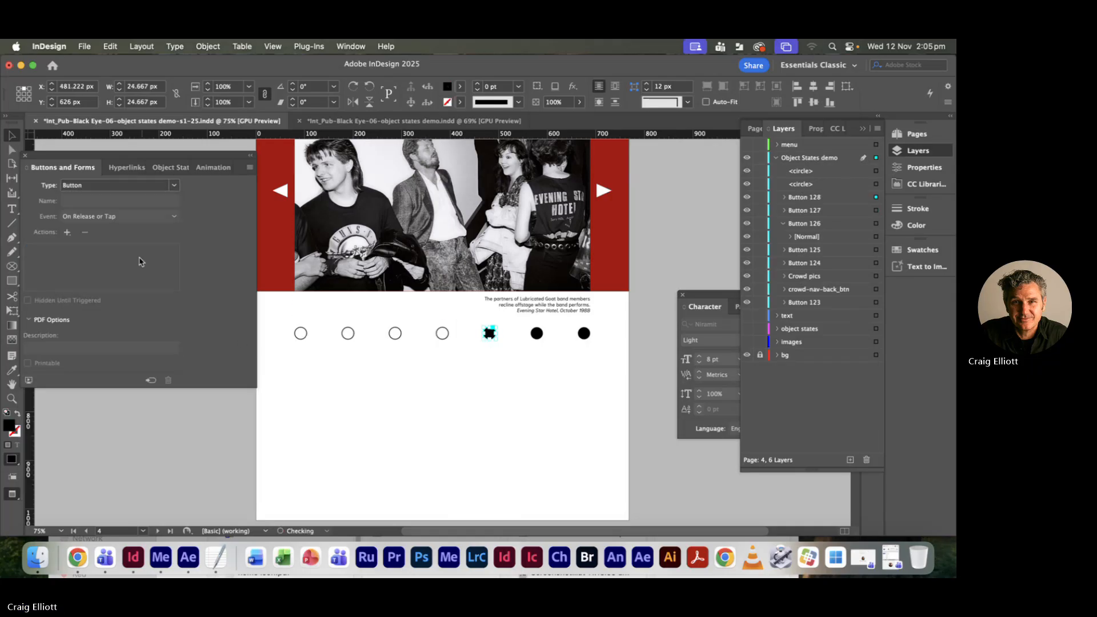
pyautogui.click(67, 232)
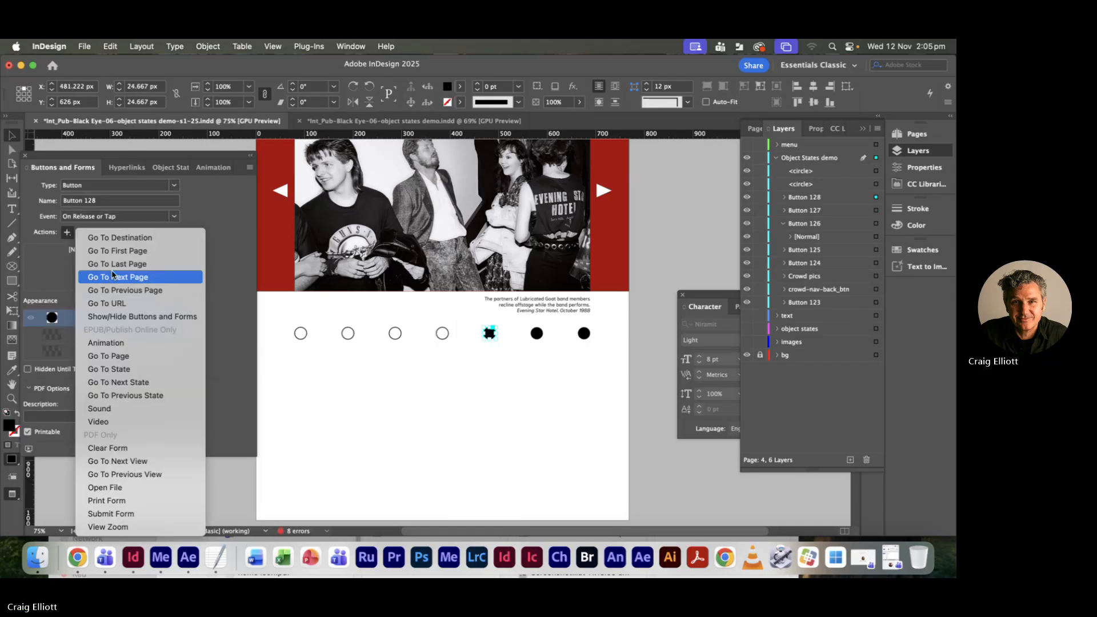
pyautogui.click(114, 370)
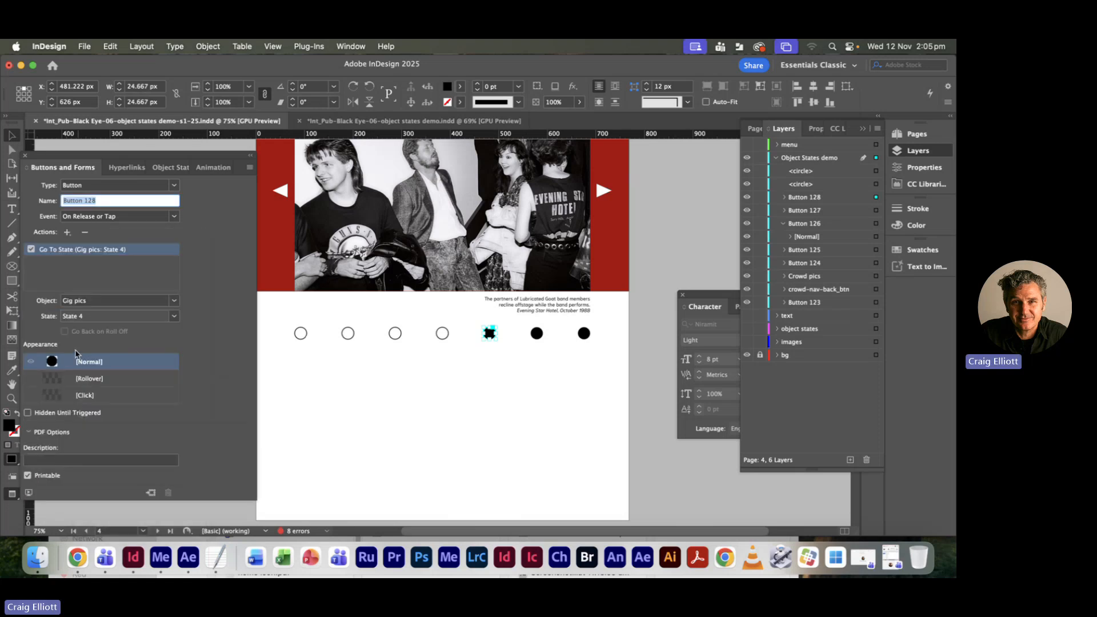
pyautogui.click(171, 301)
pyautogui.click(162, 326)
pyautogui.click(173, 316)
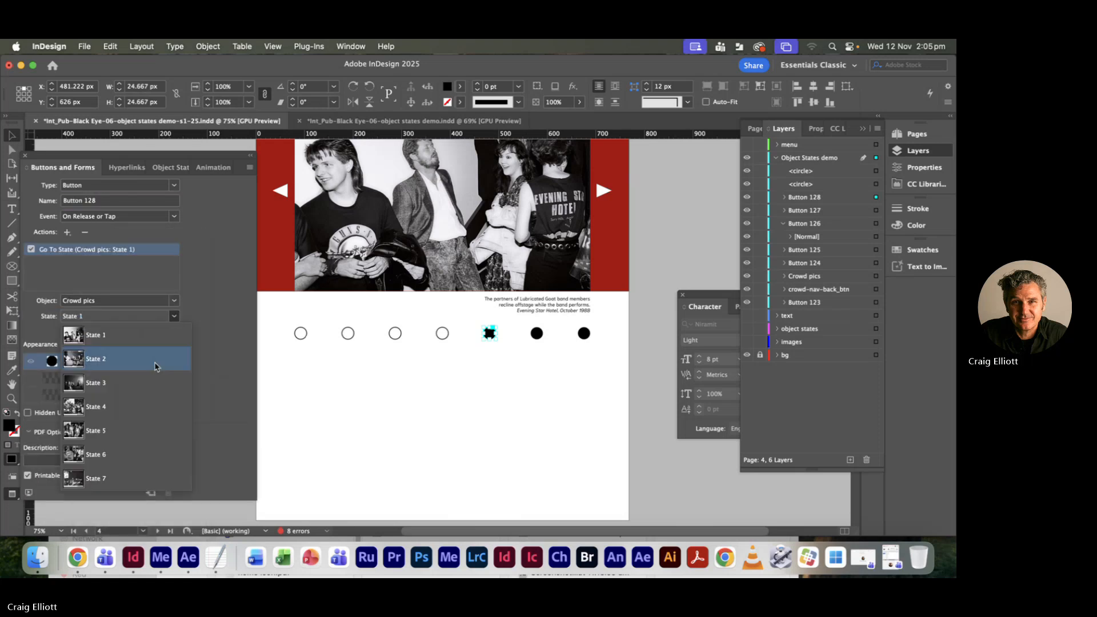
pyautogui.click(117, 438)
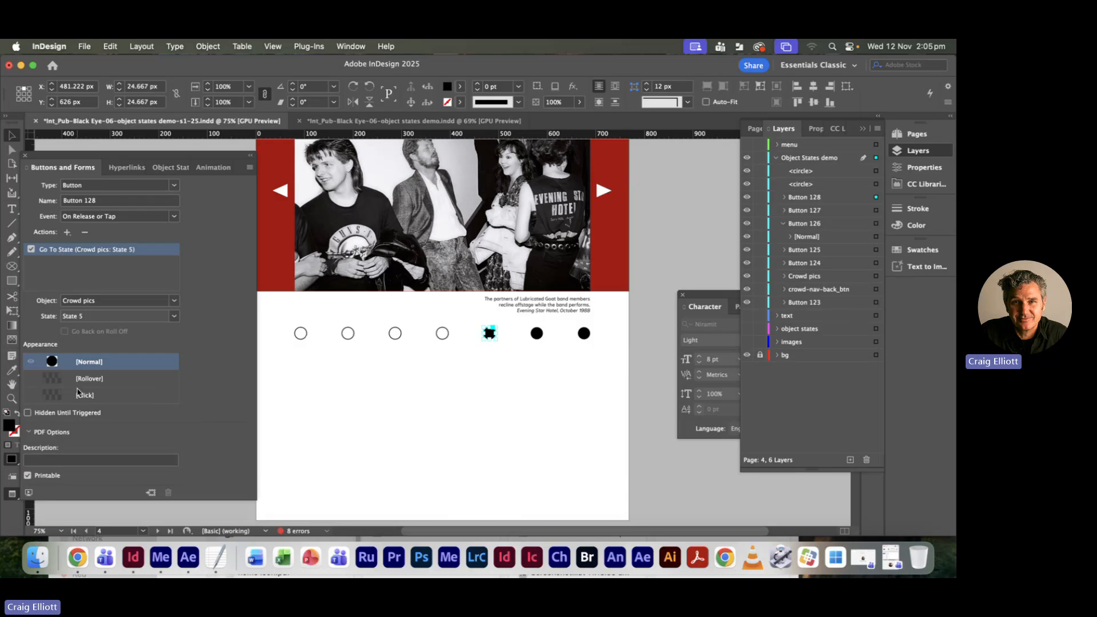
# - Add a black Rollover appearance to the fifth button and swap fill and stroke on its Normal appearance
pyautogui.click(94, 380)
pyautogui.click(99, 362)
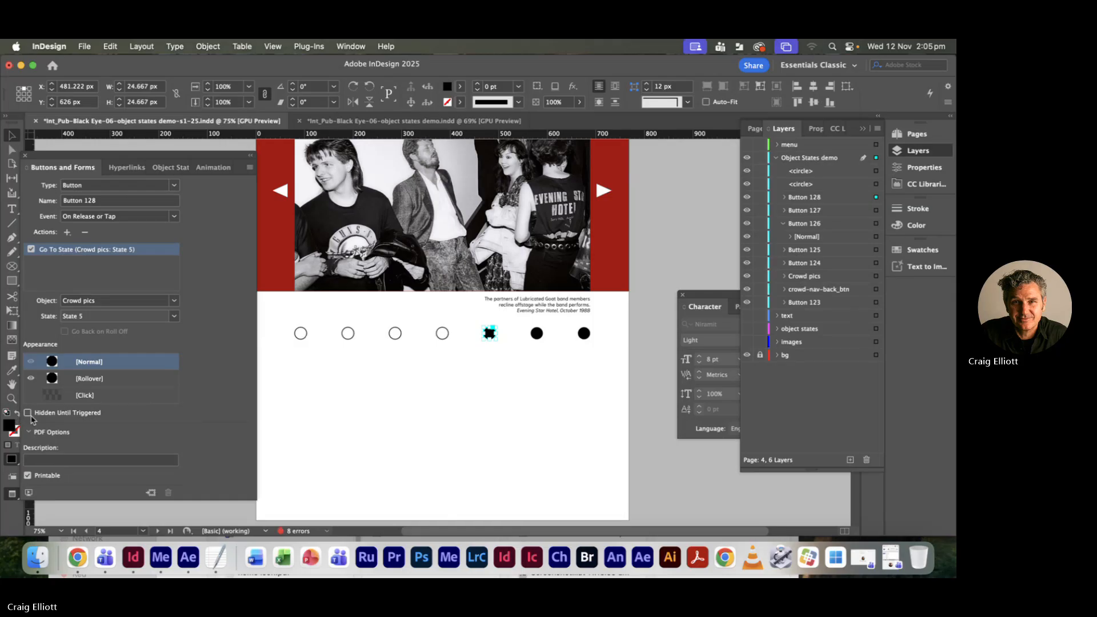
pyautogui.moveTo(63, 160); pyautogui.dragTo(116, 153)
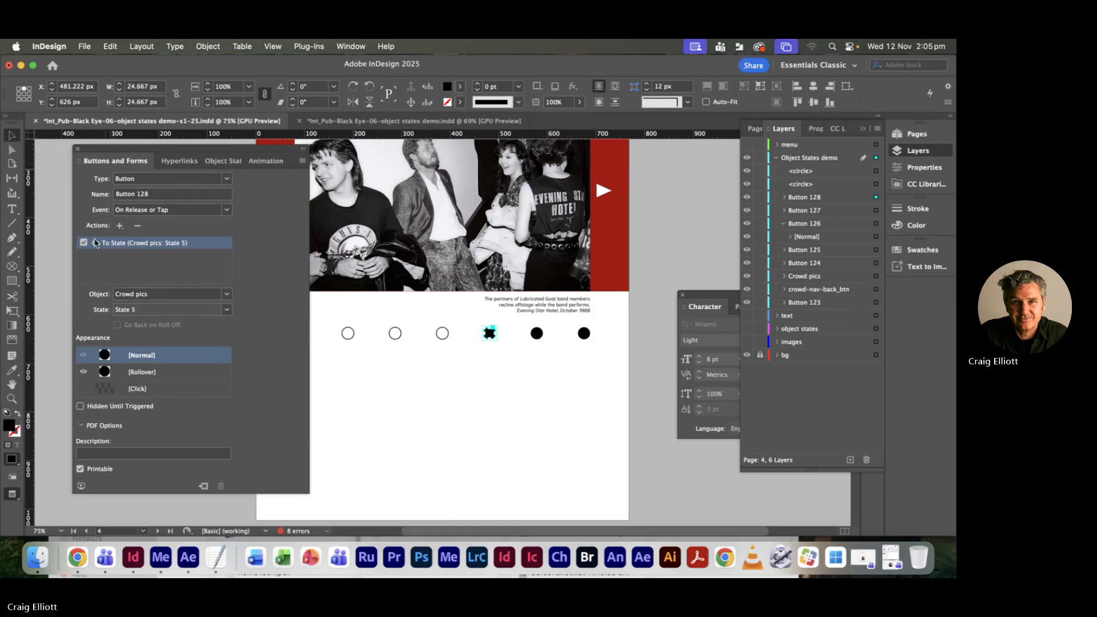
pyautogui.click(17, 414)
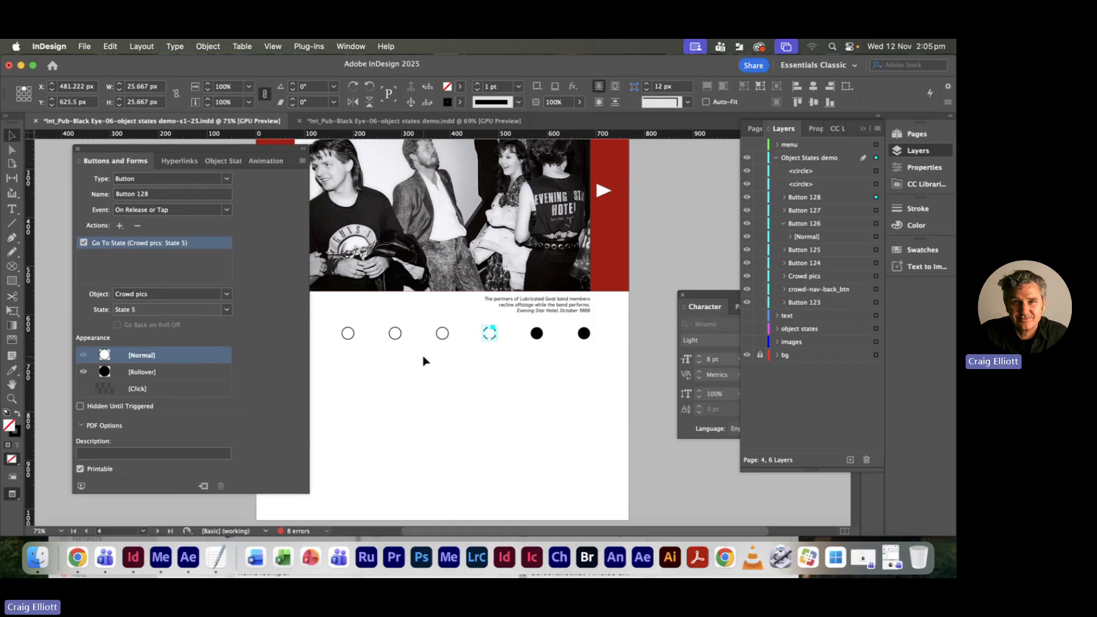
# - Convert the sixth circle in the row to a button with a Go To State action targeting State 6 of Crowd pics
pyautogui.click(536, 335)
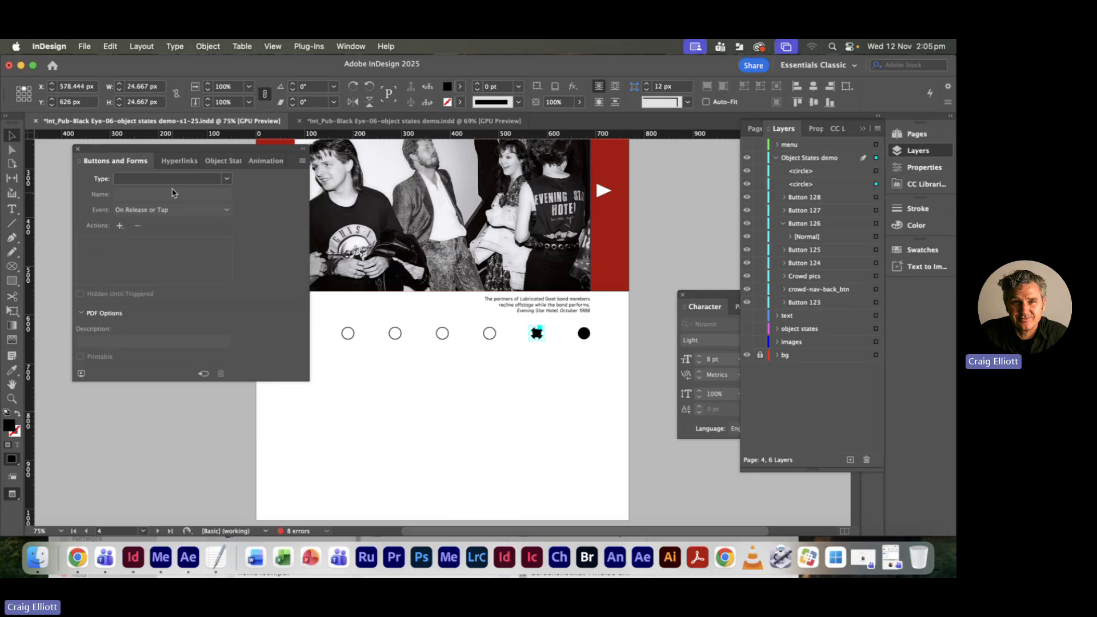
pyautogui.click(198, 179)
pyautogui.click(172, 189)
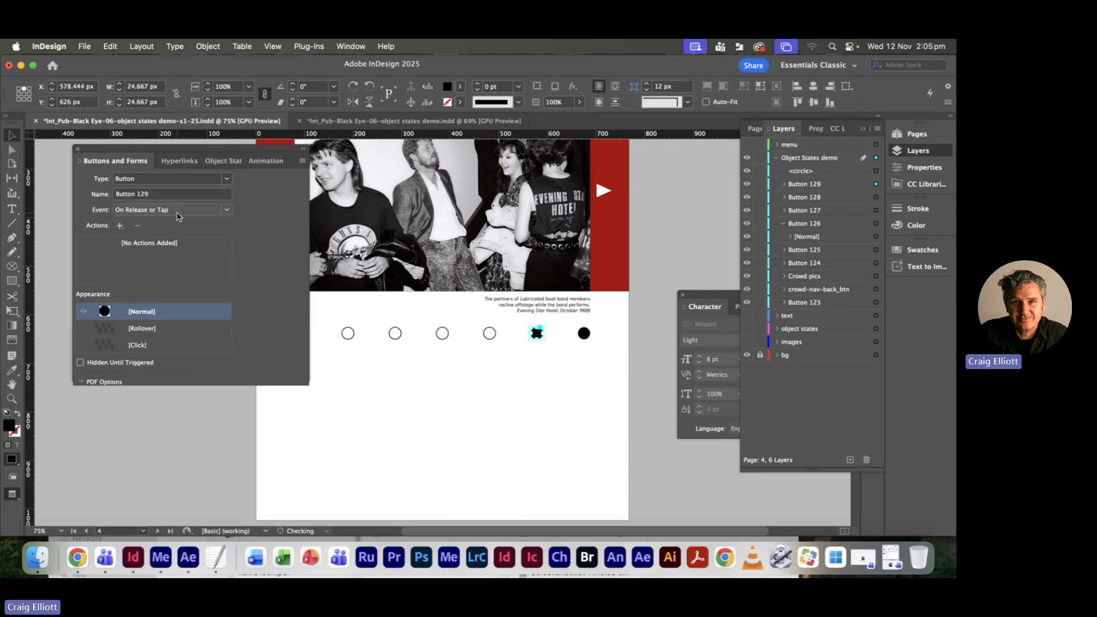
pyautogui.click(119, 227)
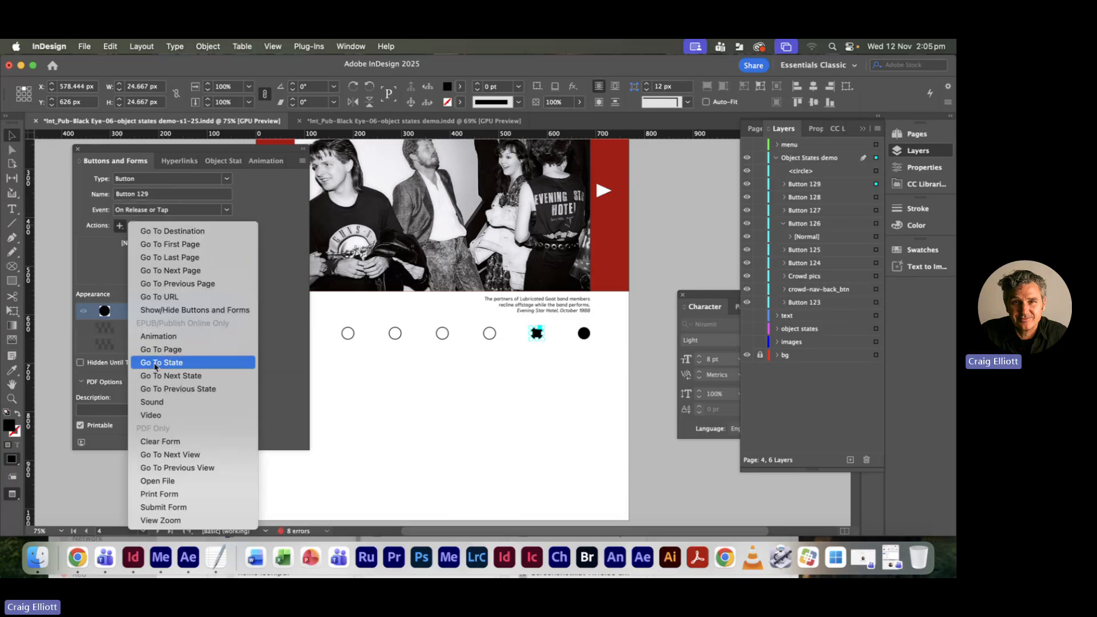
pyautogui.click(155, 363)
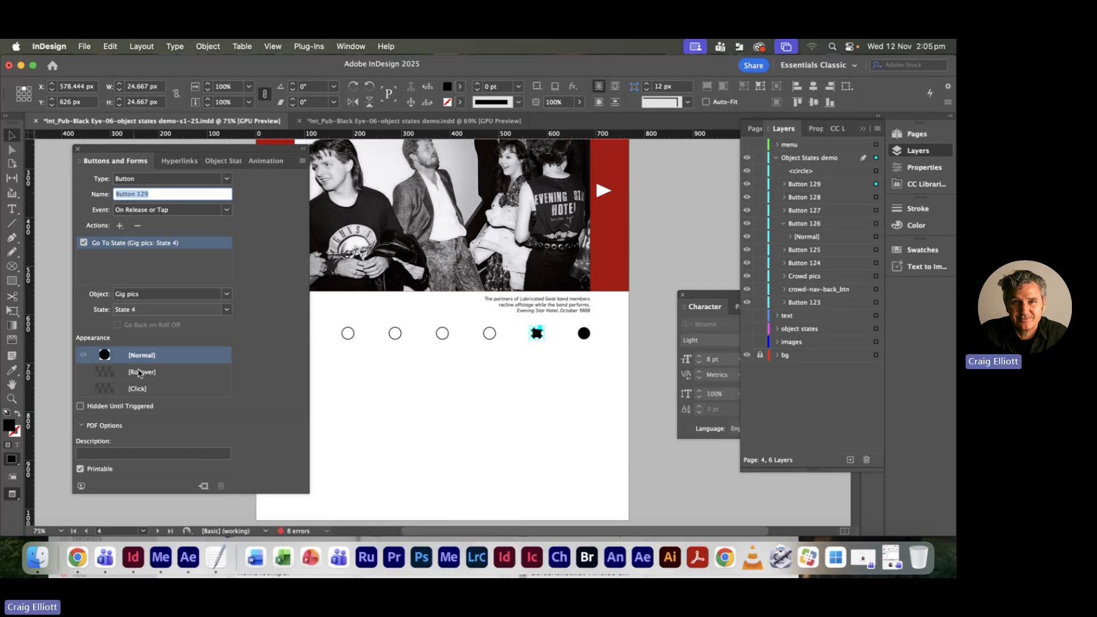
pyautogui.click(227, 294)
pyautogui.click(172, 319)
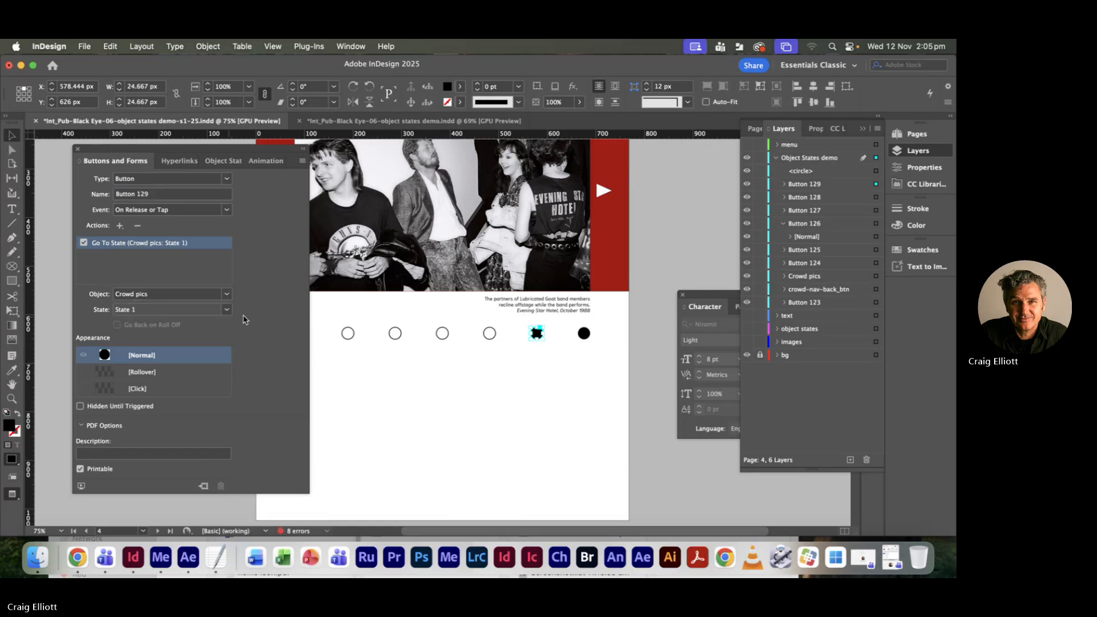
pyautogui.click(226, 311)
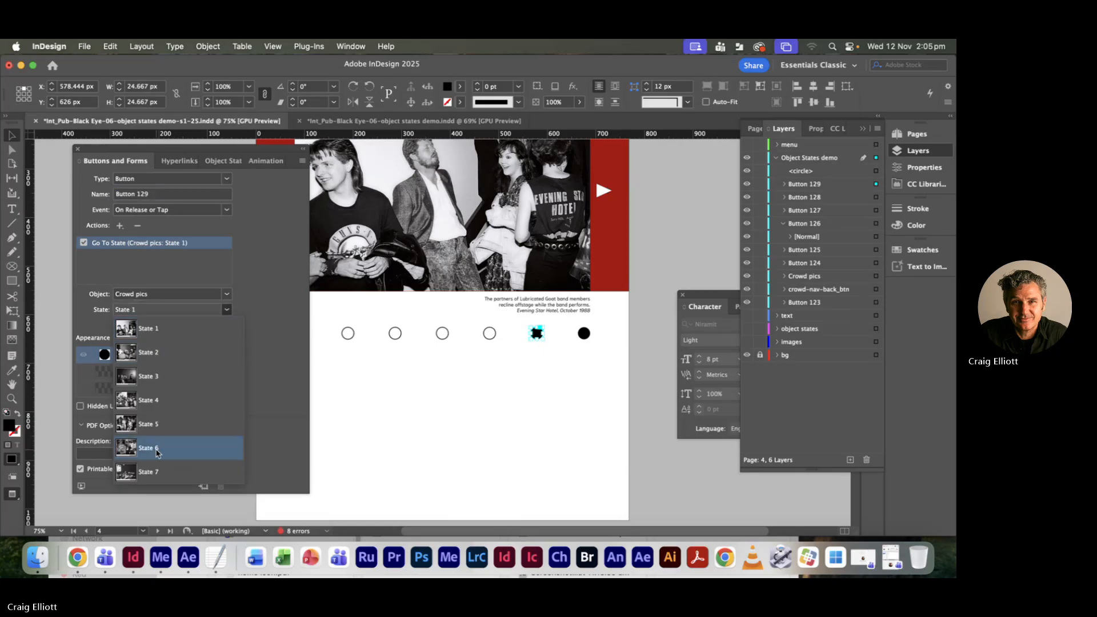
pyautogui.click(156, 450)
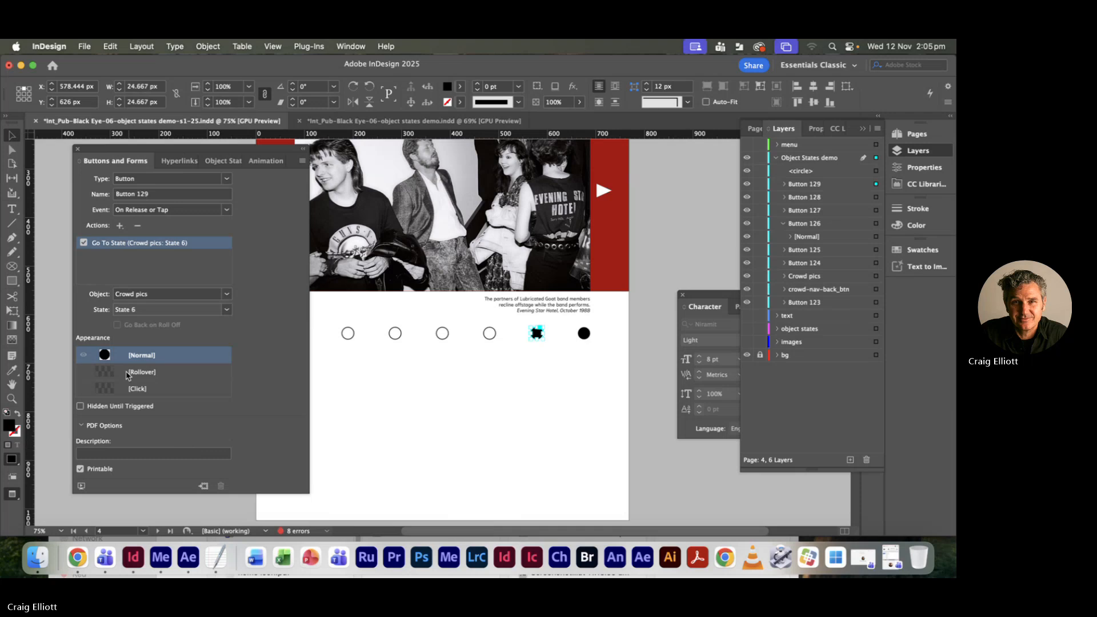
# - Add a black Rollover appearance to the sixth button and swap fill and stroke on its Normal appearance
pyautogui.click(143, 376)
pyautogui.click(139, 357)
pyautogui.click(18, 414)
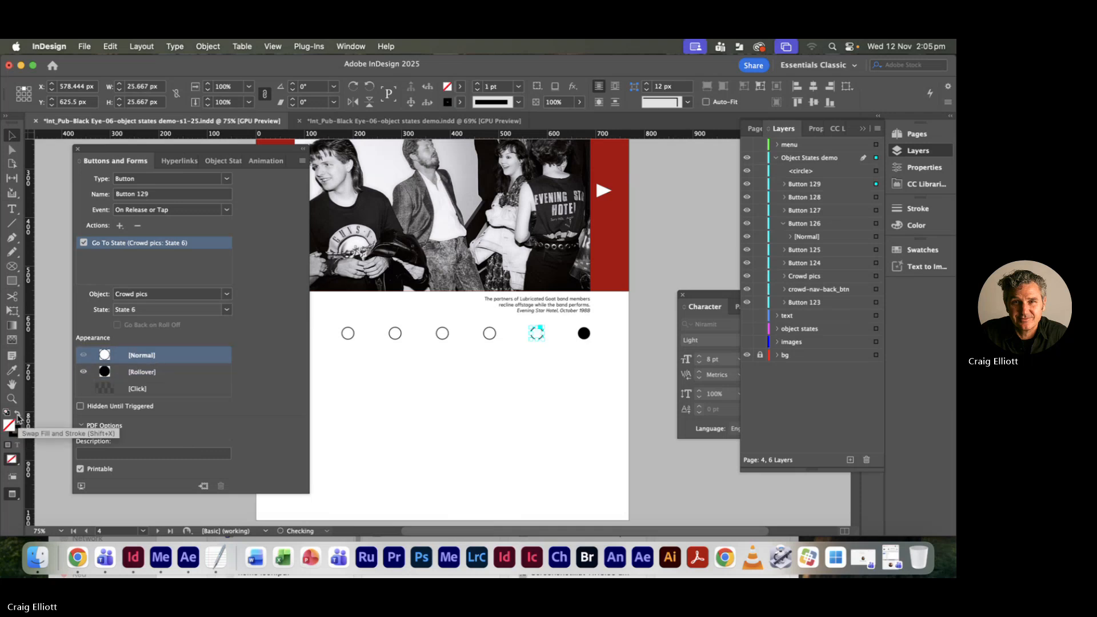
# - Convert the last circle in the row to a button with a Go To State action targeting State 7 of Gig pics
pyautogui.click(583, 334)
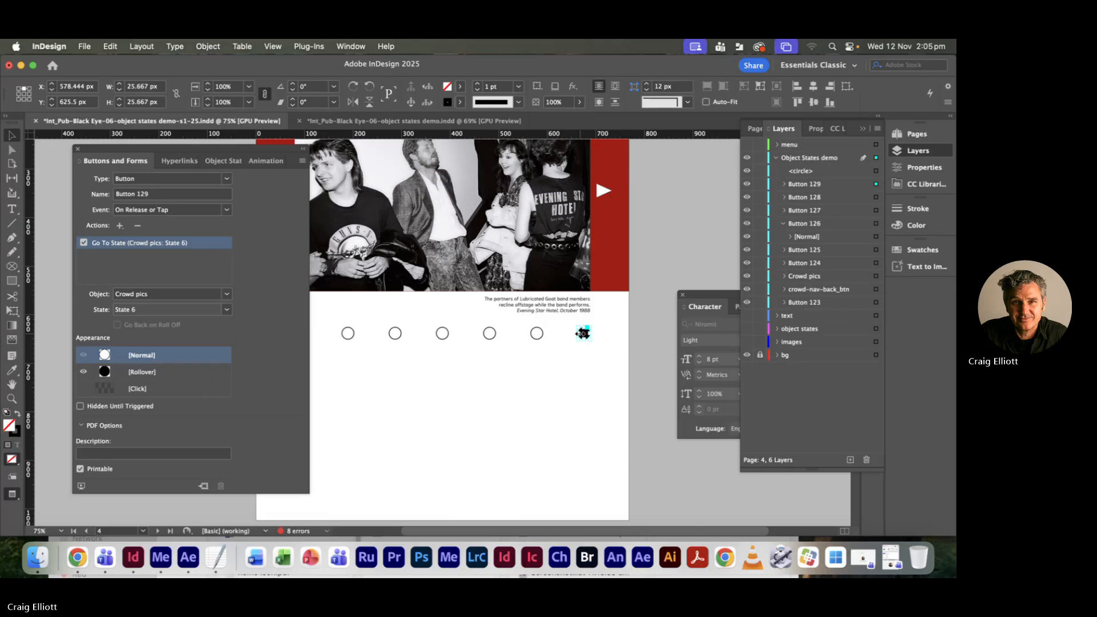
pyautogui.click(186, 179)
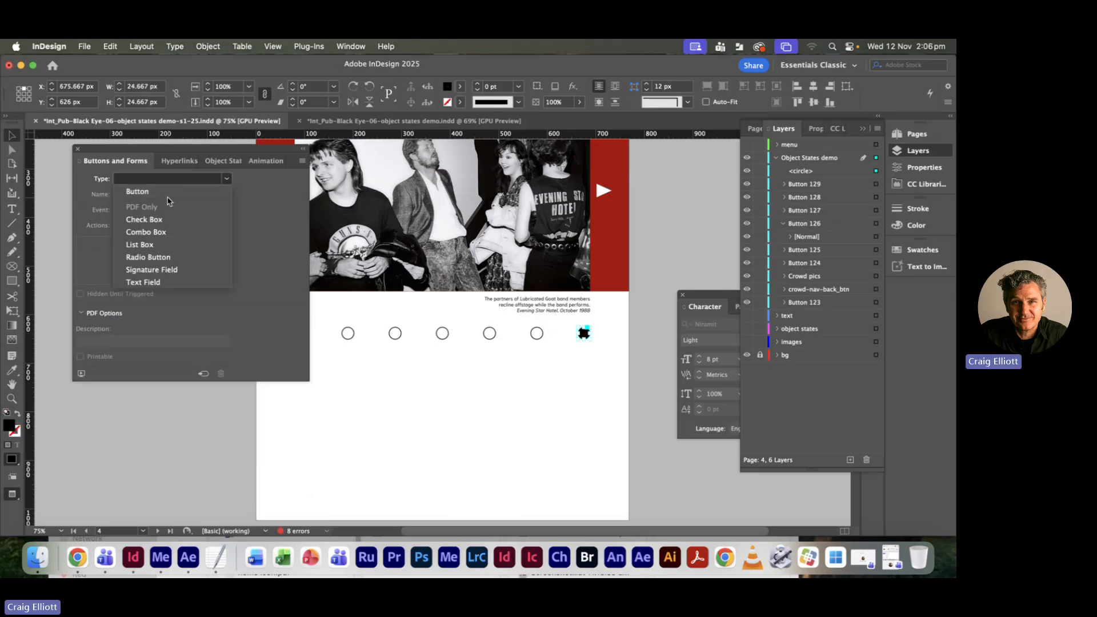
pyautogui.click(137, 194)
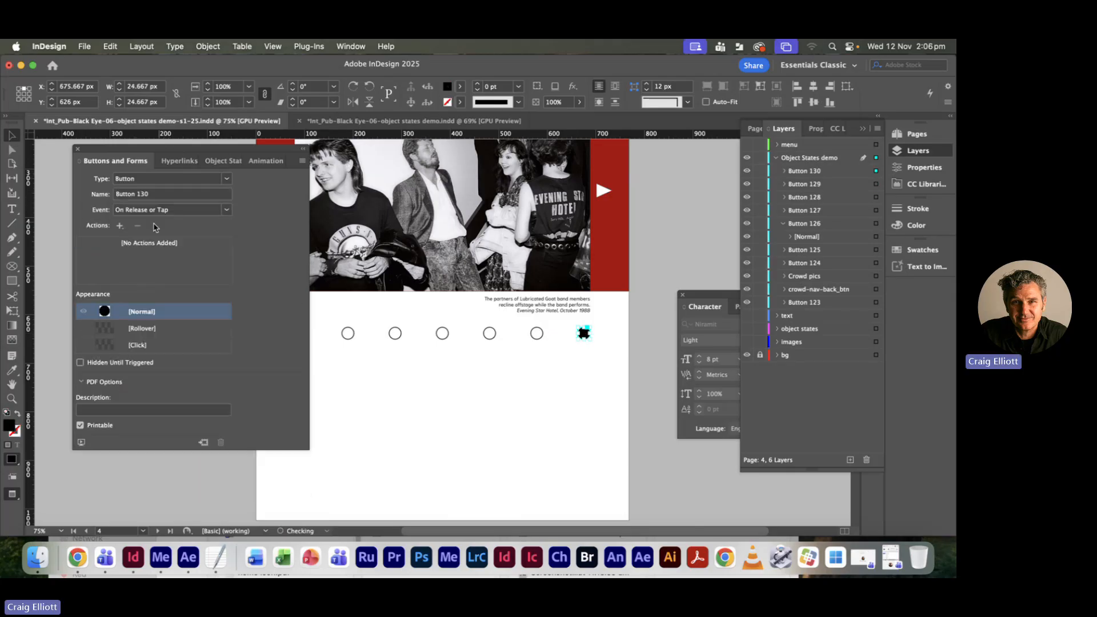
pyautogui.click(120, 226)
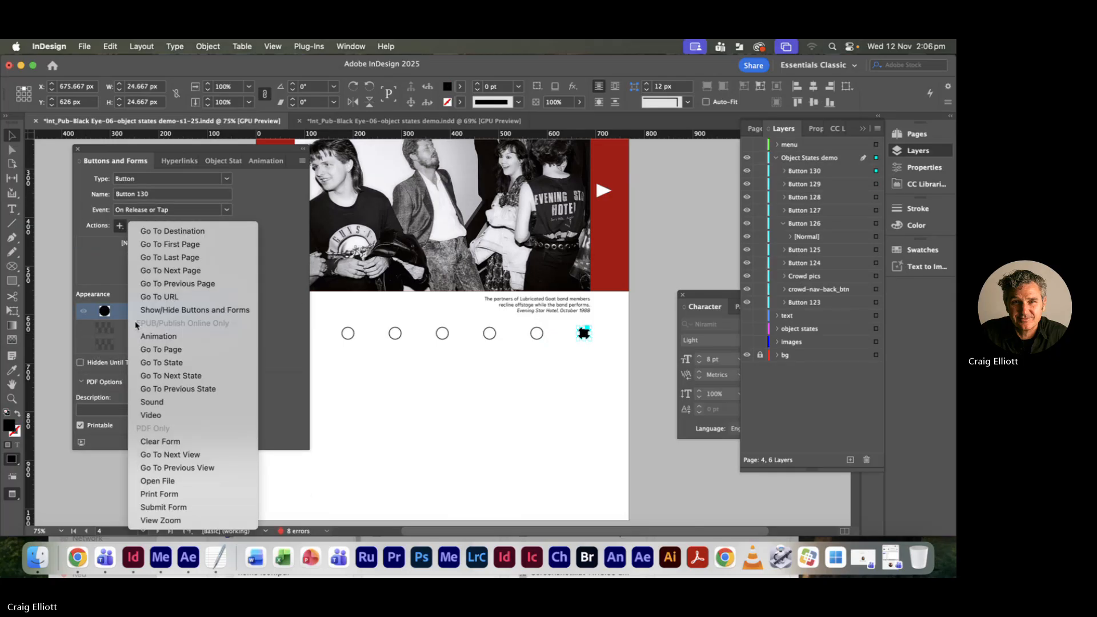
pyautogui.click(147, 364)
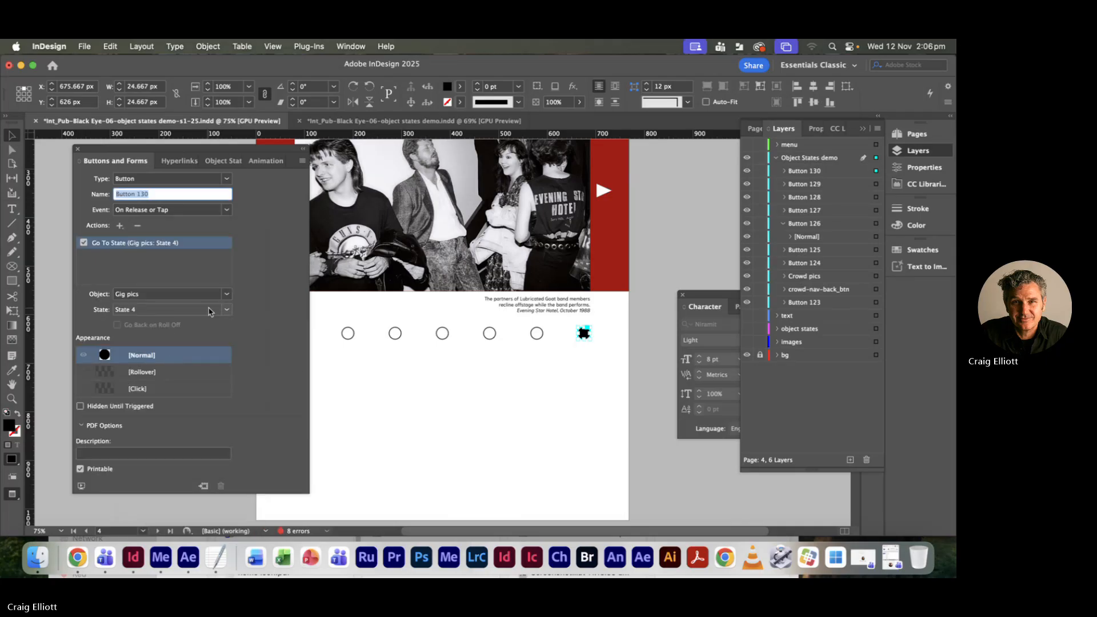
pyautogui.click(226, 310)
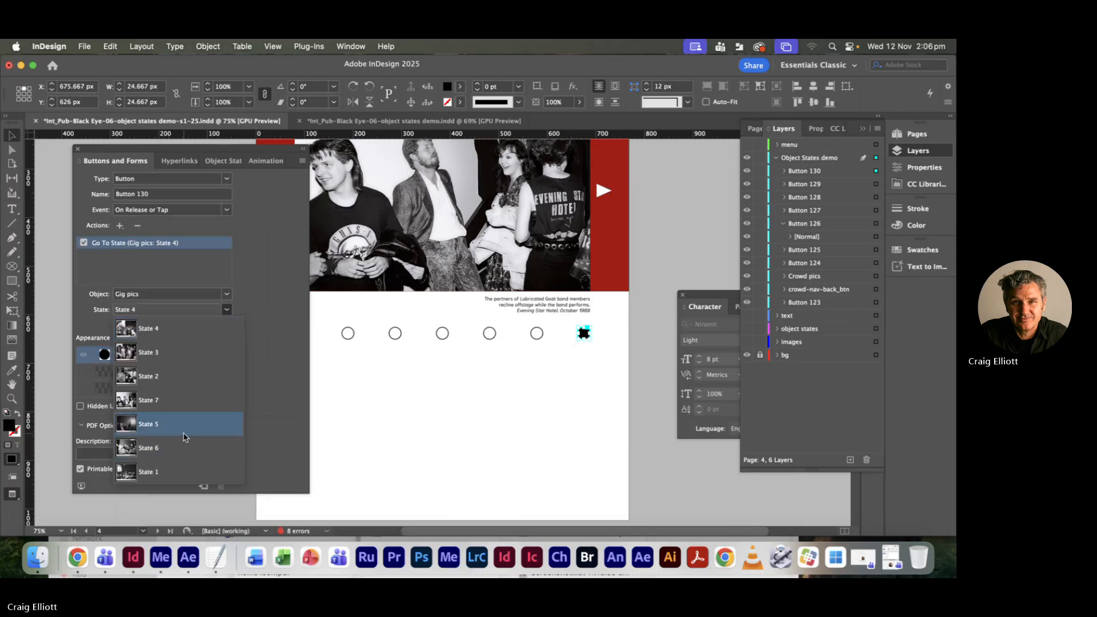
pyautogui.click(156, 407)
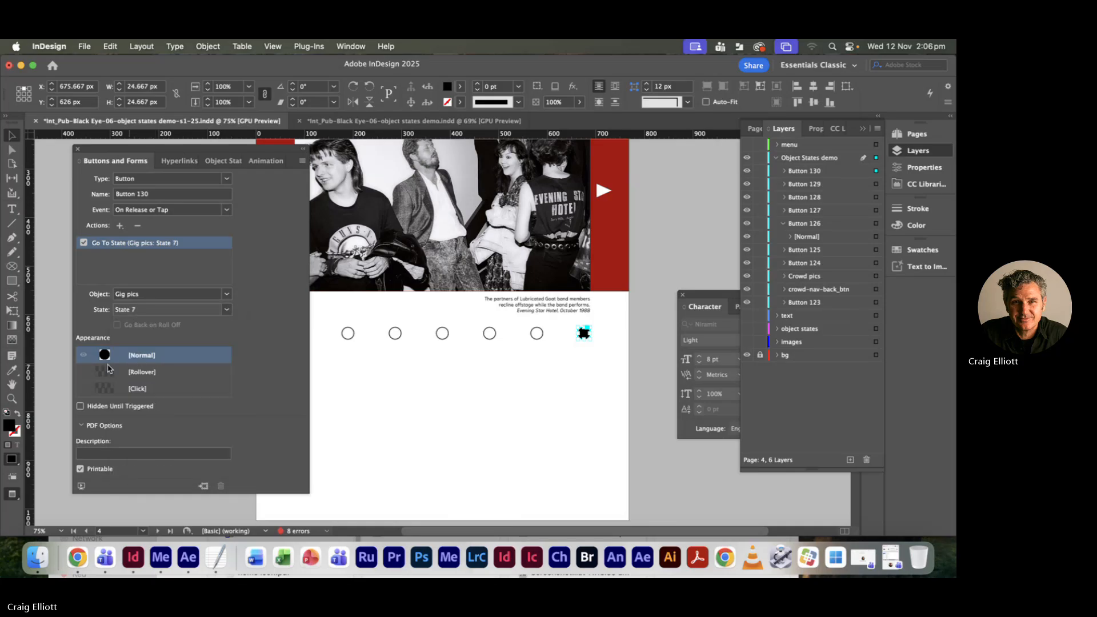
# - Add a black Rollover appearance to the seventh button and swap fill and stroke on its Normal appearance
pyautogui.click(133, 375)
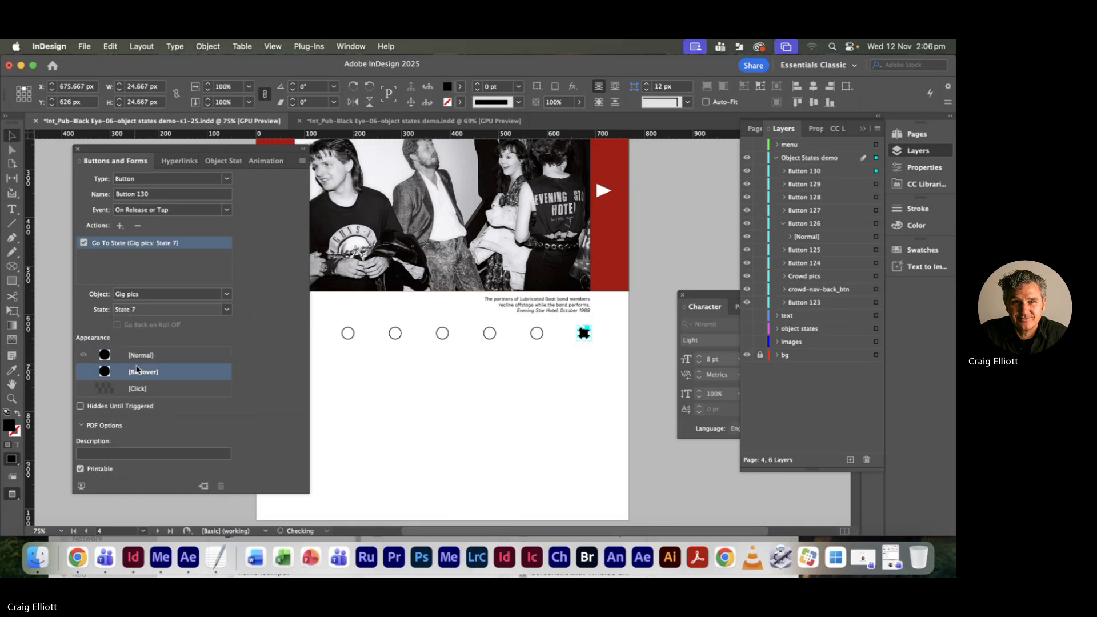
pyautogui.click(133, 357)
pyautogui.click(19, 414)
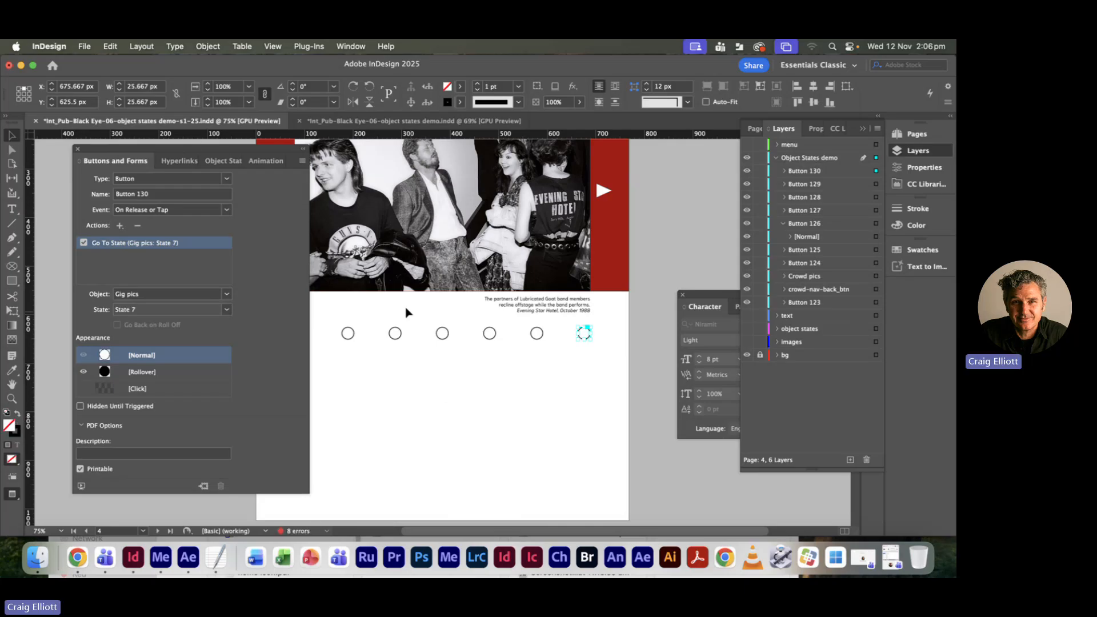
# - Open the EPUB Interactivity Preview of the slideshow page and place it clear of the Buttons and Forms settings
pyautogui.moveTo(142, 150); pyautogui.dragTo(108, 164)
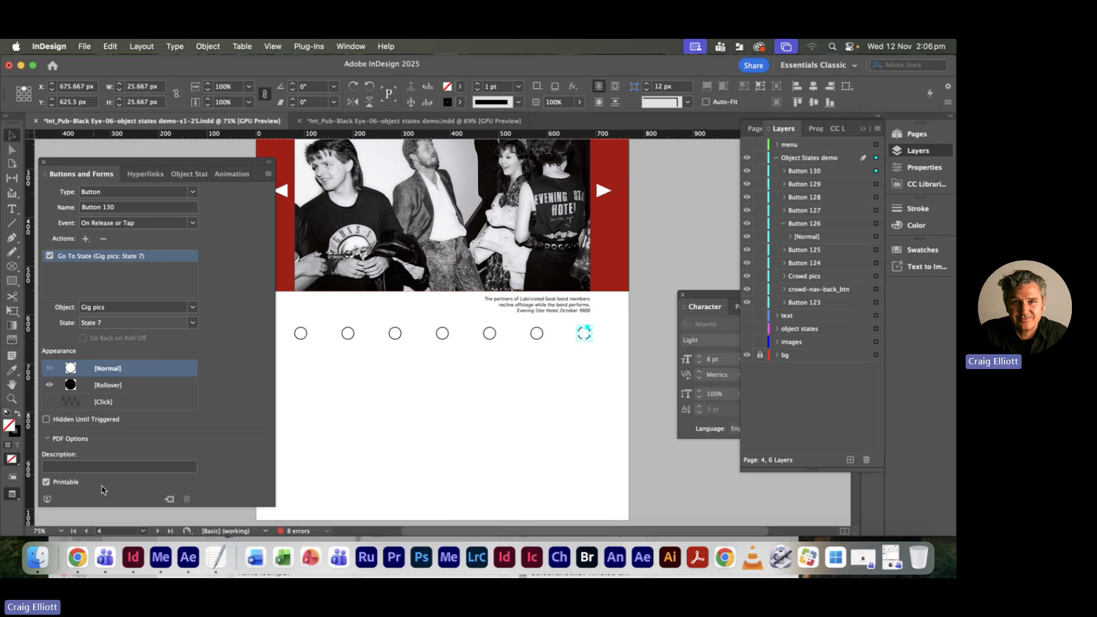
pyautogui.click(351, 46)
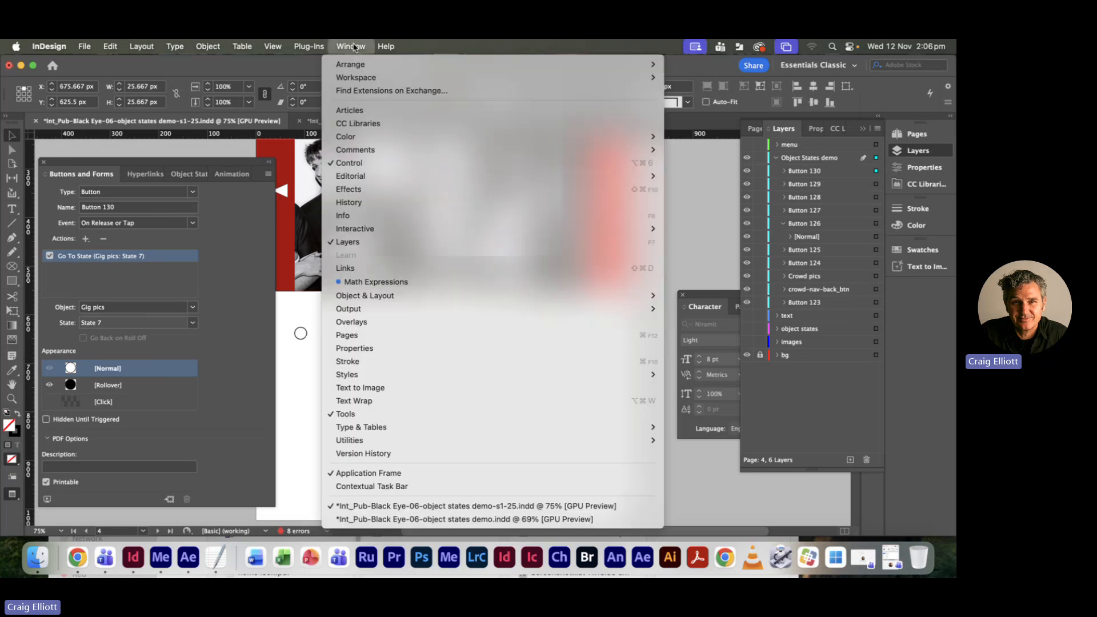
pyautogui.moveTo(572, 228)
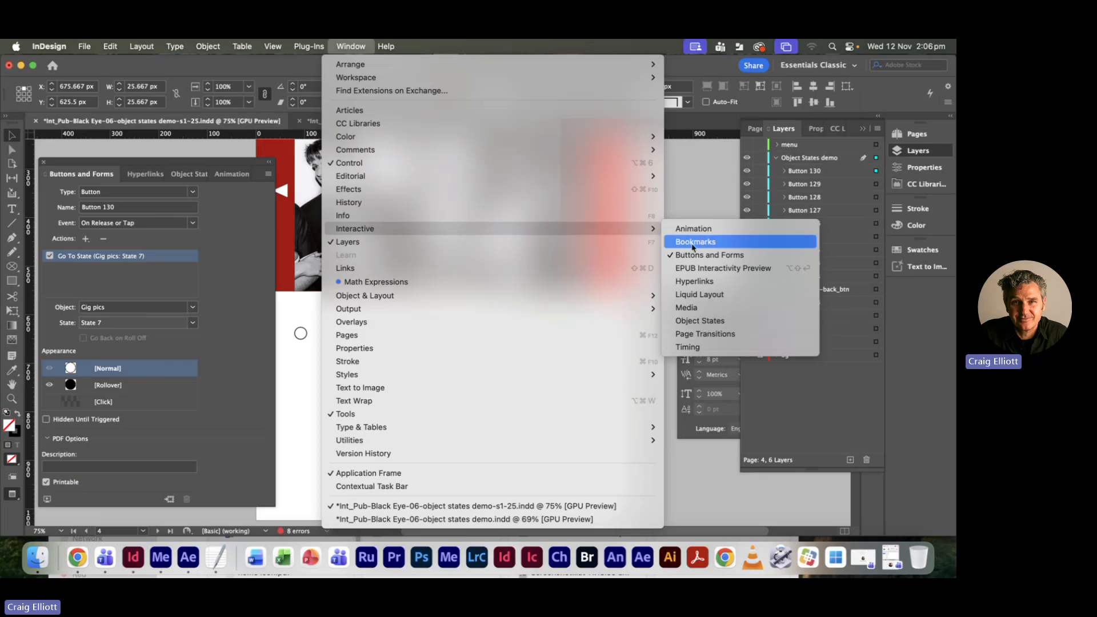
pyautogui.click(91, 162)
pyautogui.moveTo(108, 163); pyautogui.dragTo(203, 81)
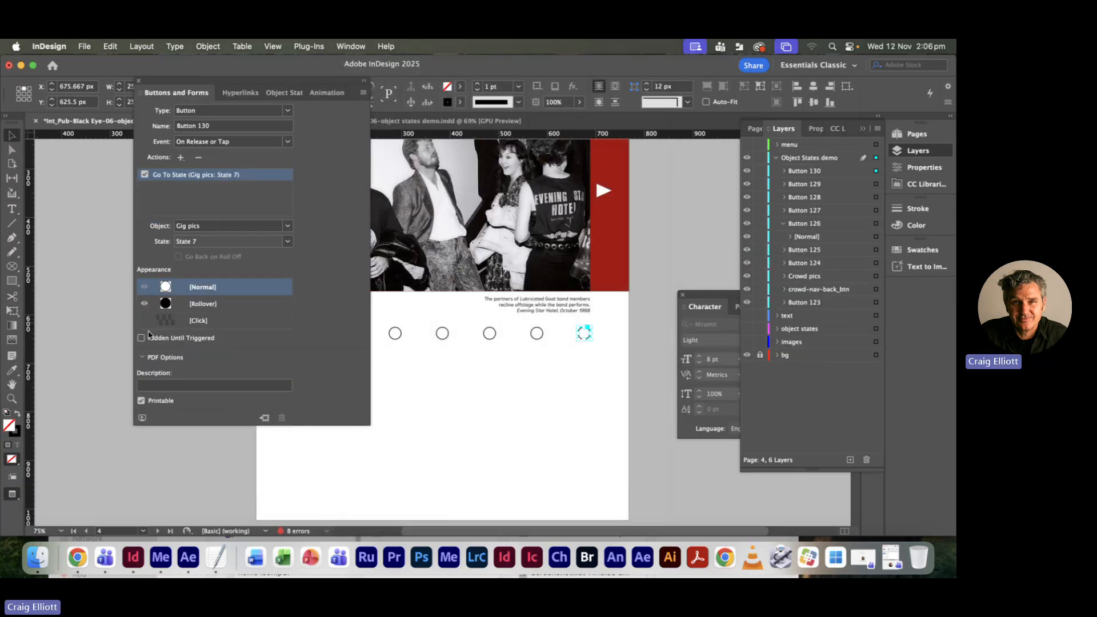
pyautogui.click(141, 419)
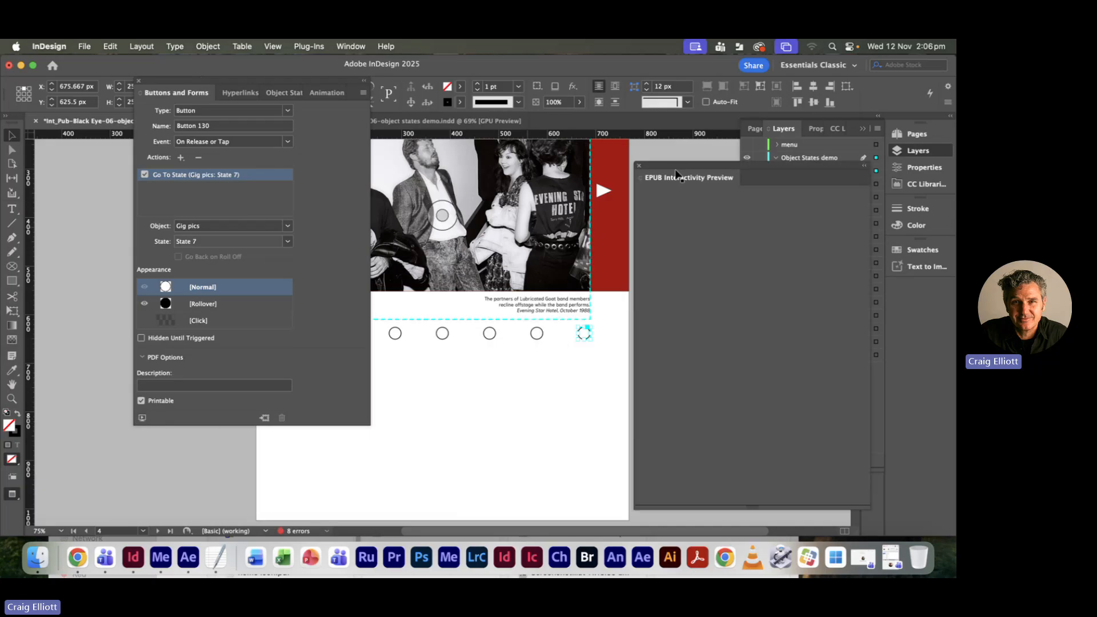
pyautogui.moveTo(692, 165); pyautogui.dragTo(459, 153)
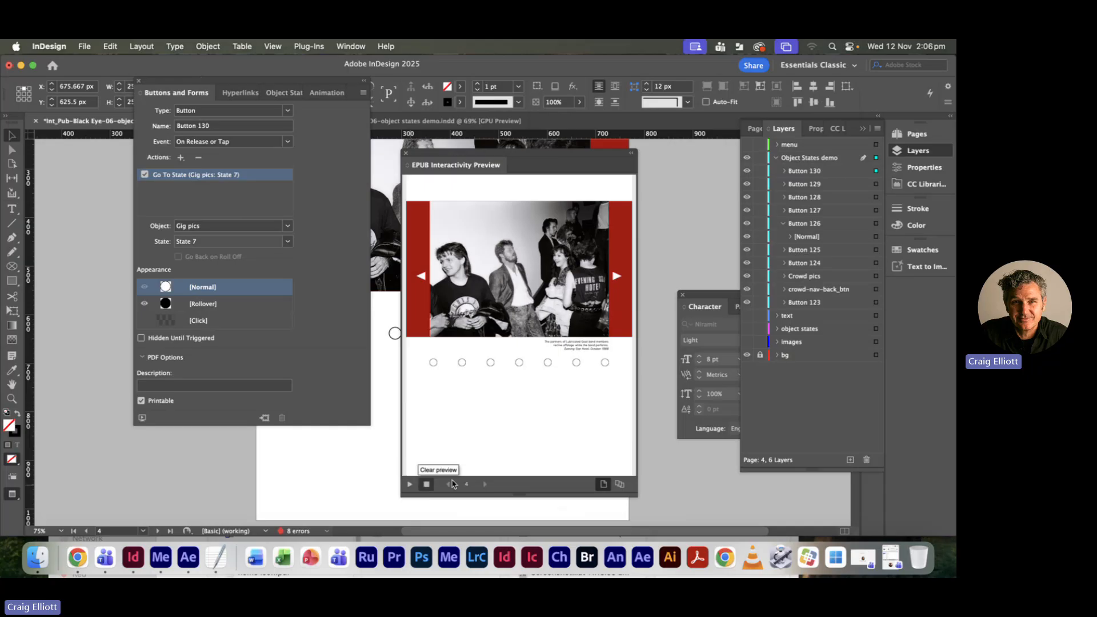
# - Test the third, fifth, second and first circle buttons in the interactivity preview
pyautogui.click(491, 363)
pyautogui.click(547, 363)
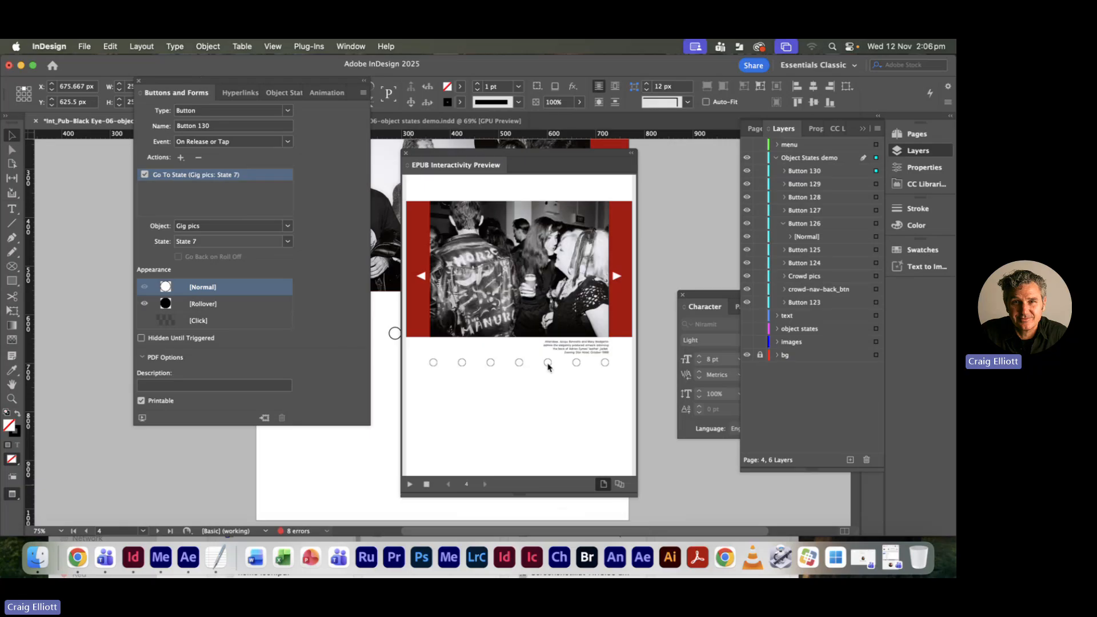
pyautogui.click(462, 364)
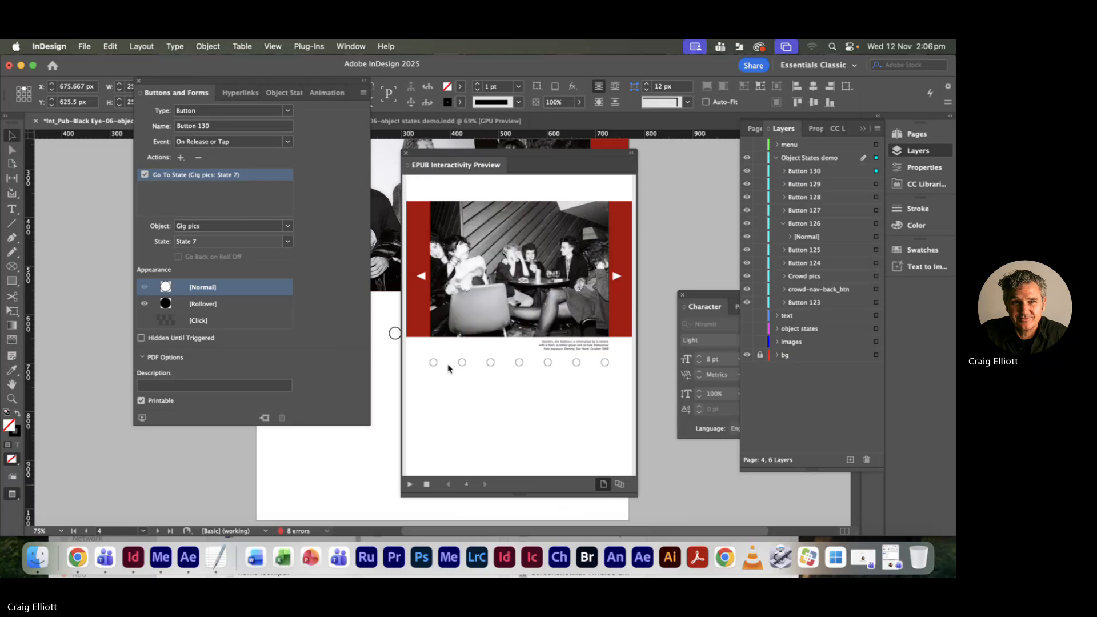
pyautogui.click(433, 363)
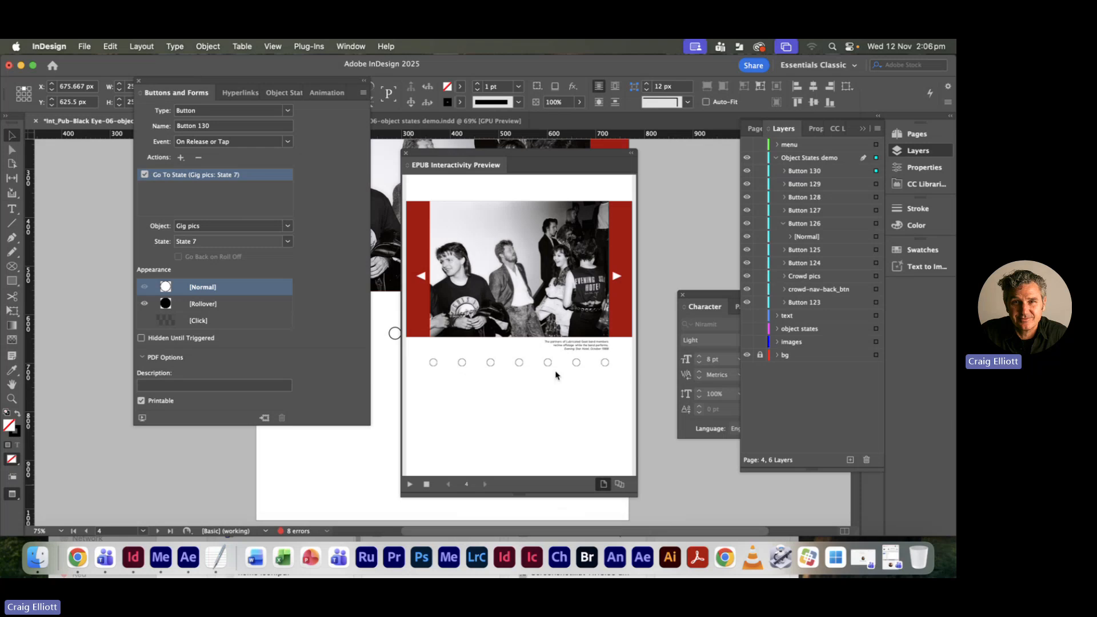
# - Test the fifth, sixth and seventh circle buttons in the interactivity preview
pyautogui.click(576, 364)
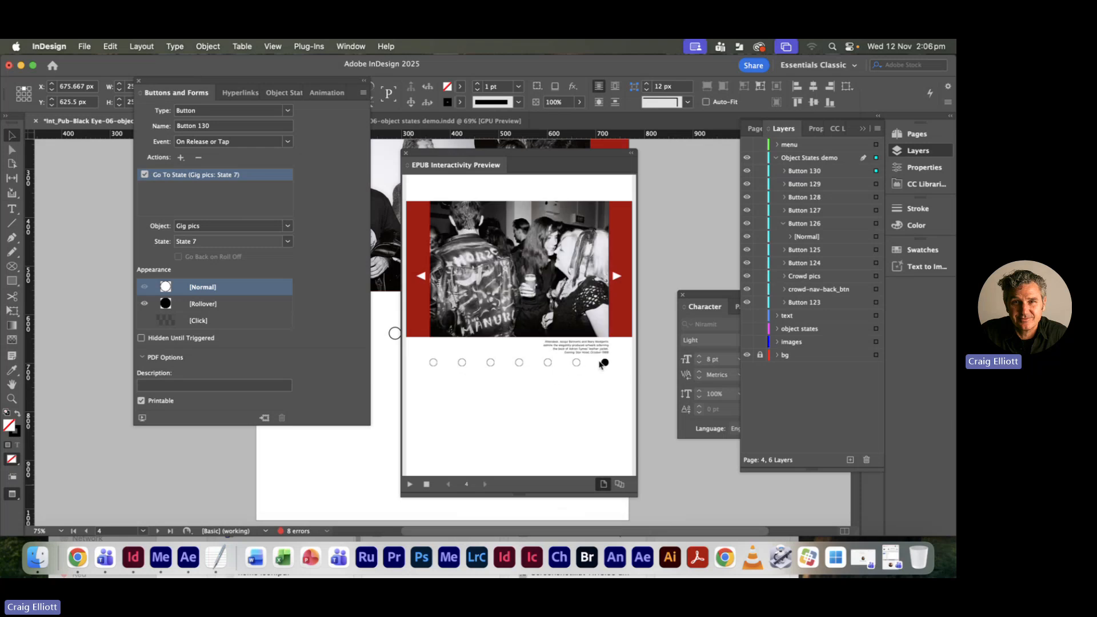
pyautogui.click(548, 364)
pyautogui.click(577, 364)
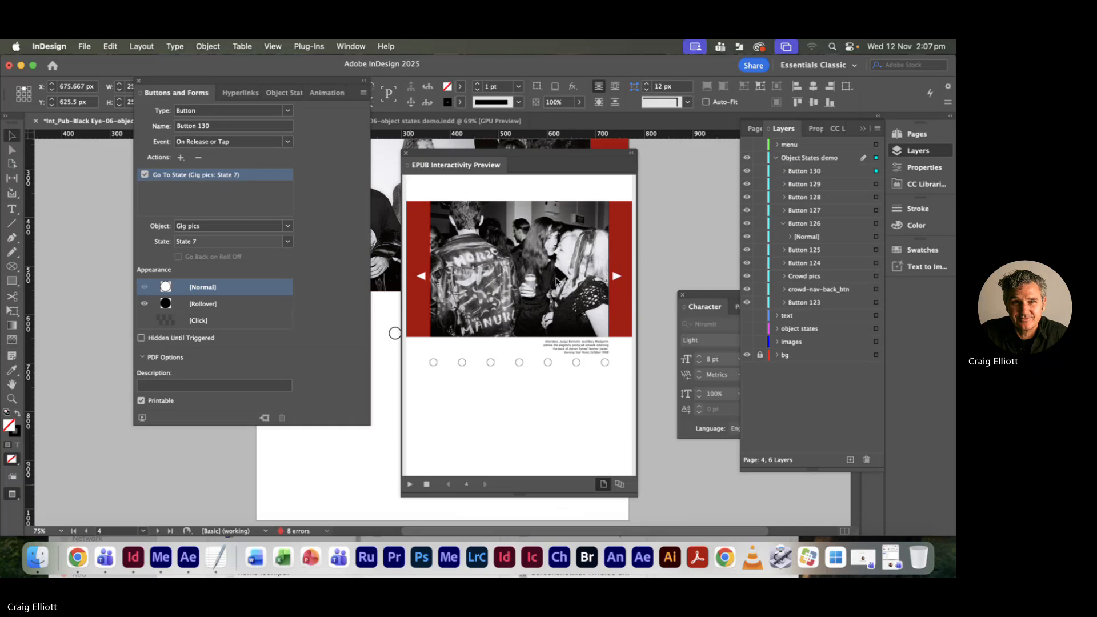
# - Retarget the seventh circle button's Go To State action to State 7 of Crowd pics and save the document
pyautogui.click(287, 228)
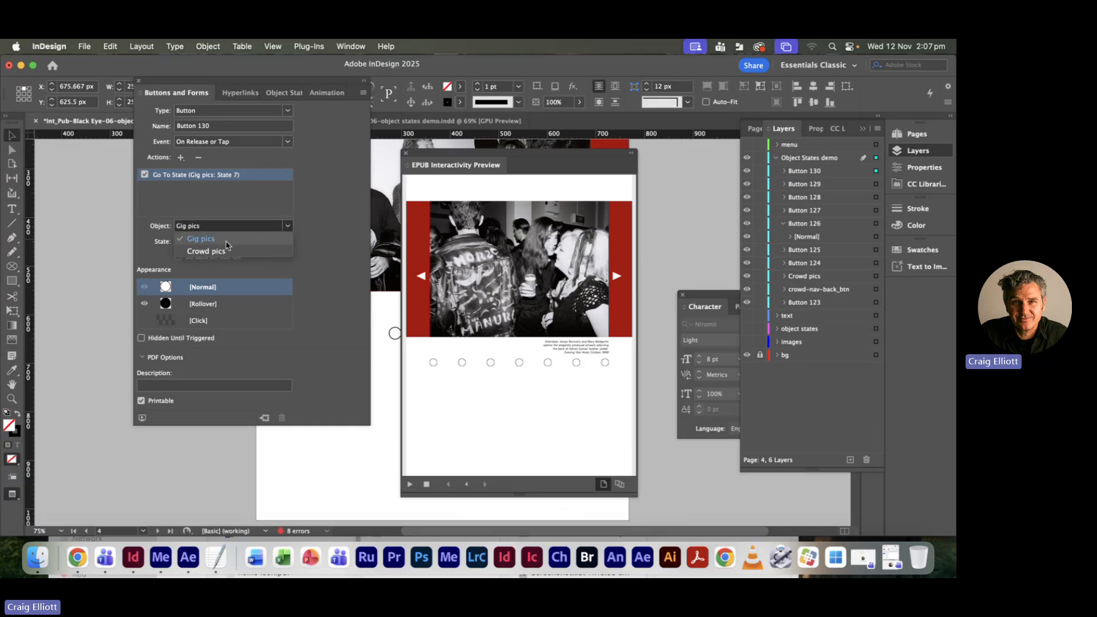
pyautogui.click(288, 240)
pyautogui.click(288, 242)
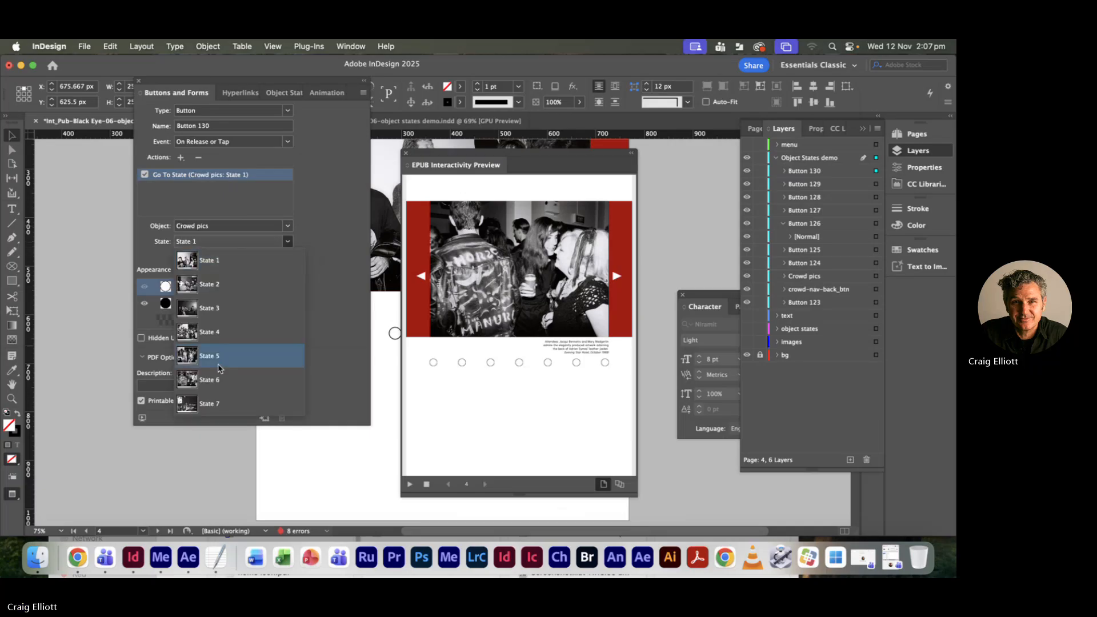
pyautogui.click(207, 400)
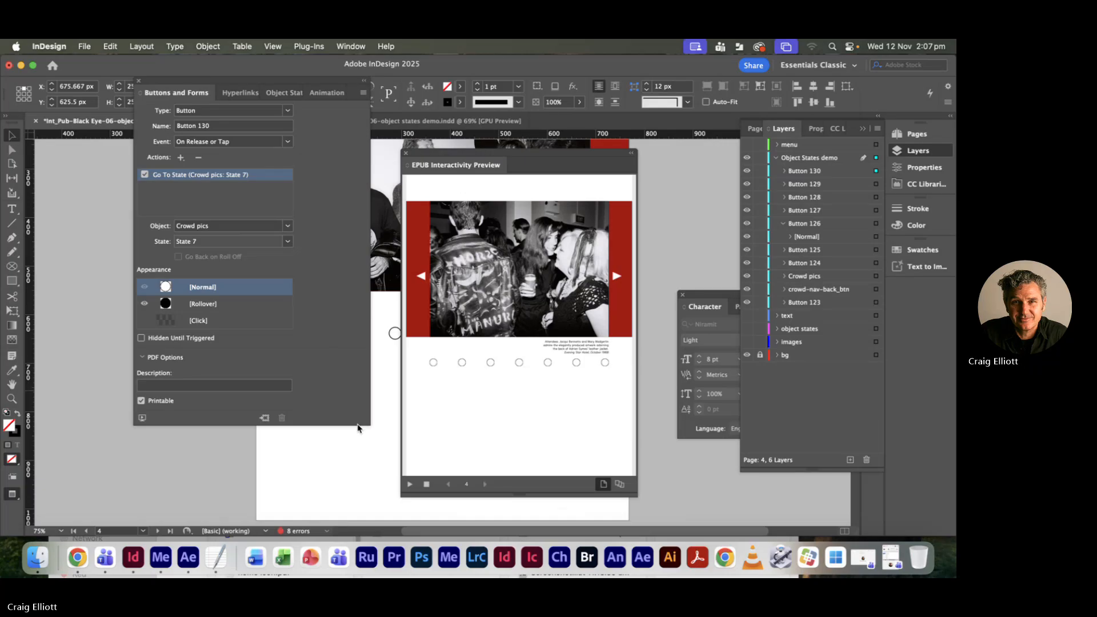
pyautogui.press('super+s')
# - Replay the interactivity preview and test the sixth and seventh circle buttons
pyautogui.click(410, 485)
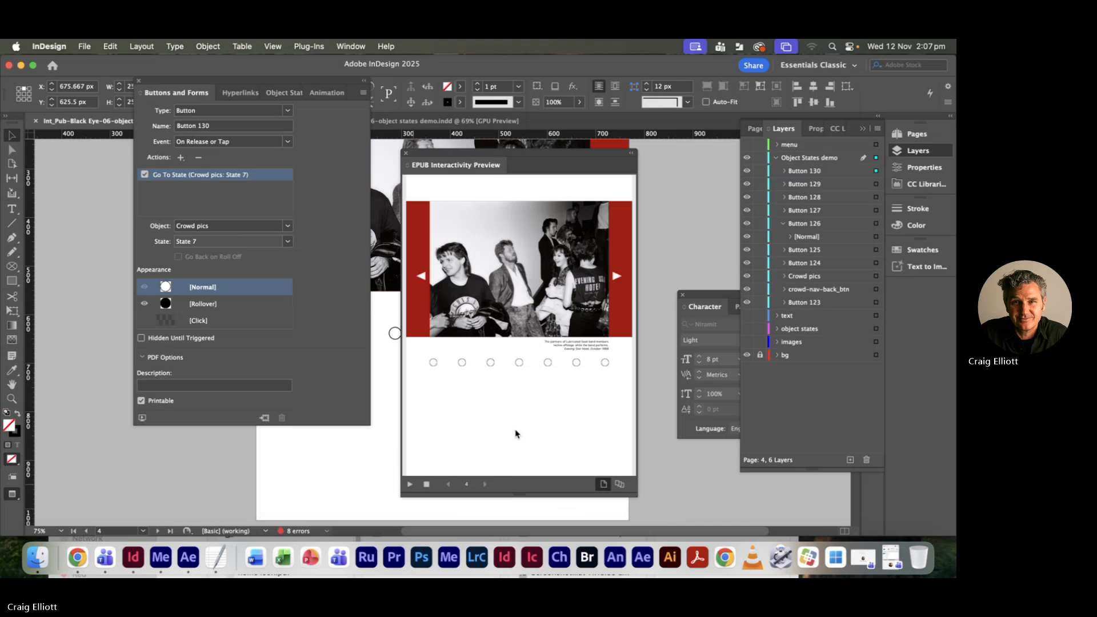
pyautogui.click(605, 363)
pyautogui.click(576, 363)
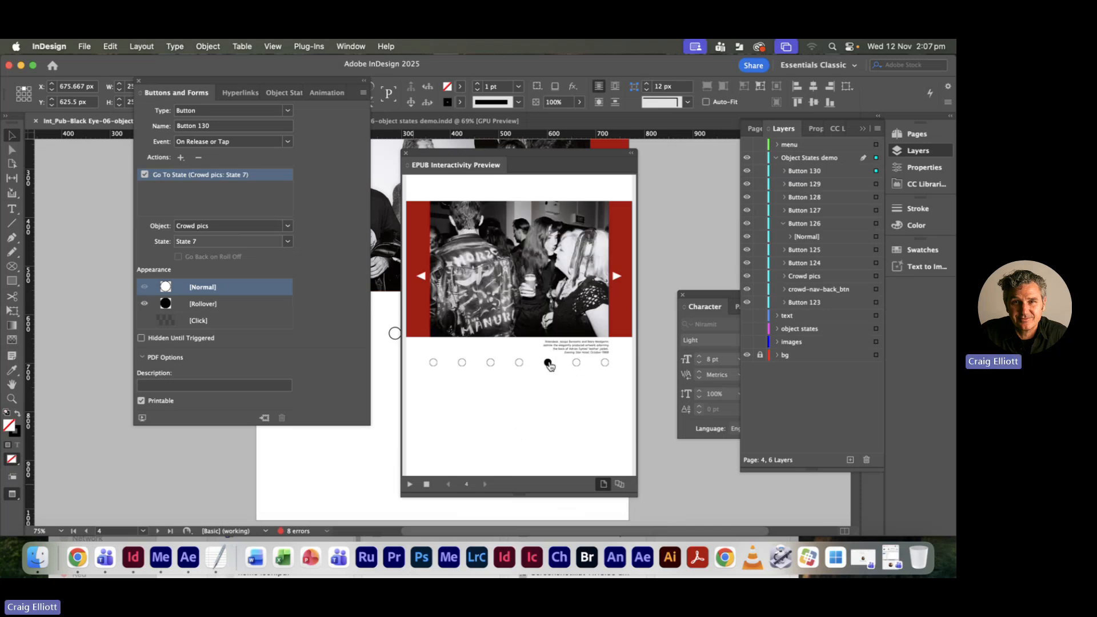
pyautogui.click(604, 363)
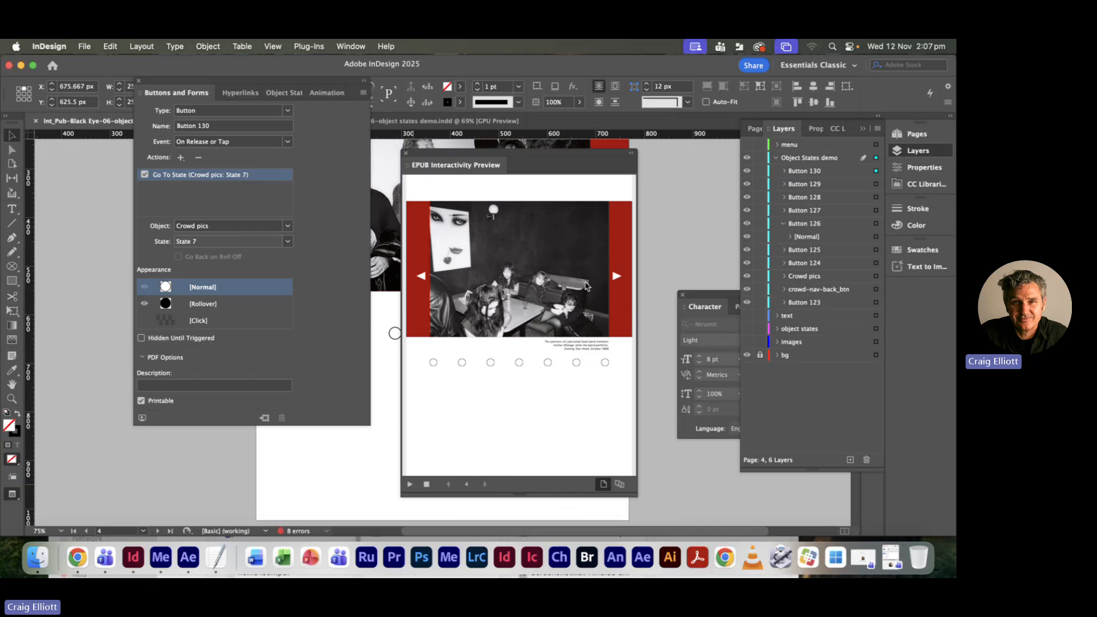
# - Test the back and forward arrow buttons of the slideshow in the interactivity preview
pyautogui.click(423, 278)
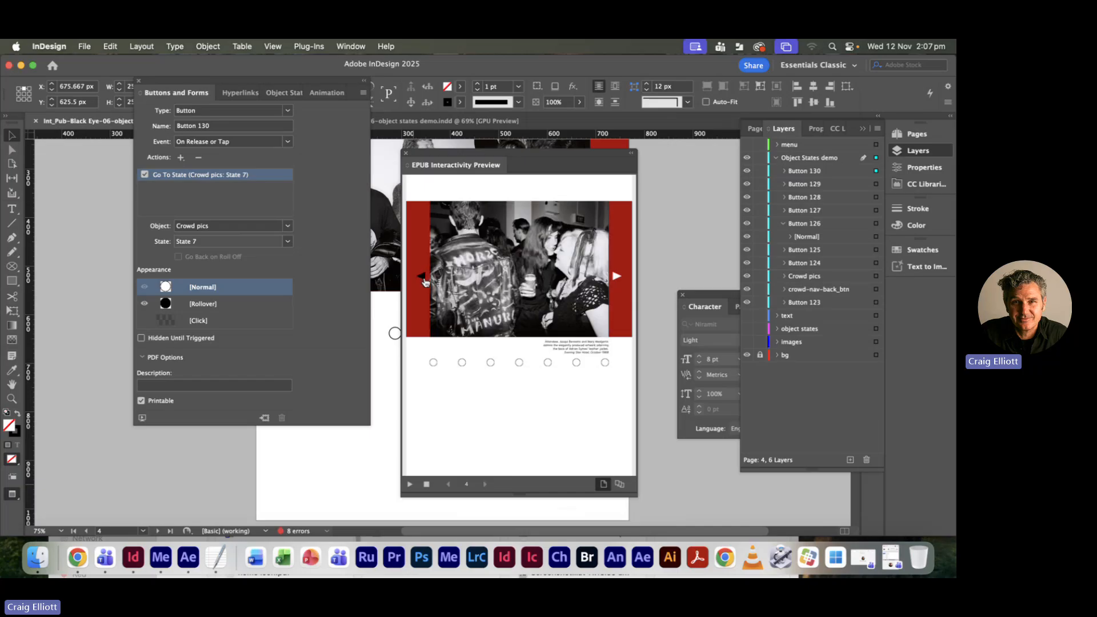
pyautogui.click(424, 280)
pyautogui.click(424, 280)
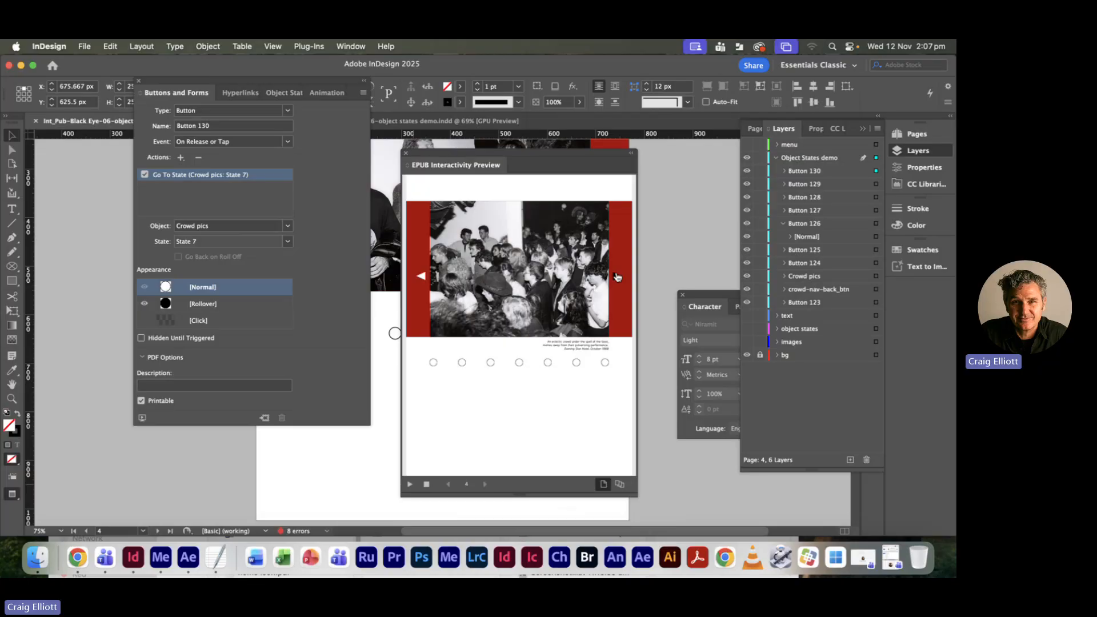
pyautogui.click(618, 277)
pyautogui.click(424, 280)
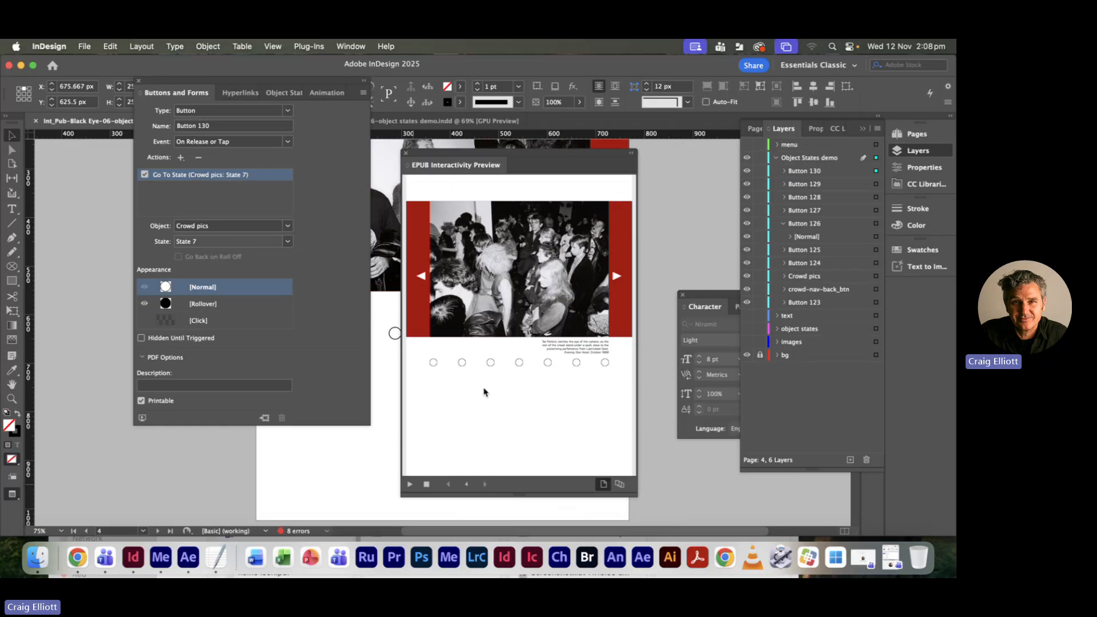
# - Switch to Finder to view black eye logo.png in the images folder, and return to InDesign
pyautogui.press('super+Tab')
pyautogui.press('super+Tab')
pyautogui.press('super+shift+Tab')
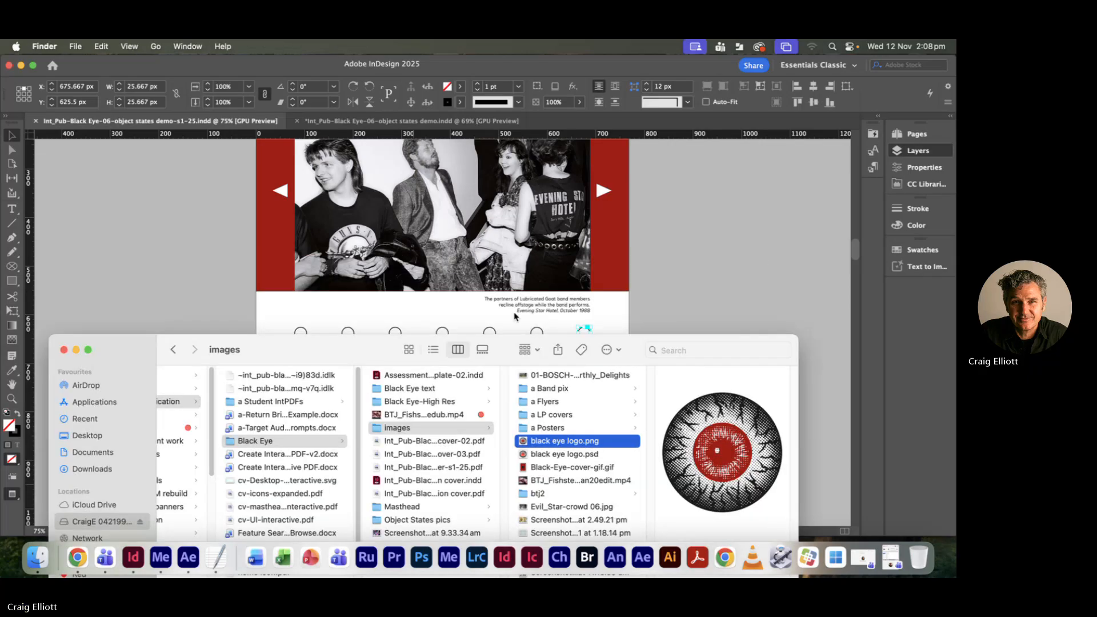
pyautogui.moveTo(377, 358); pyautogui.dragTo(353, 184)
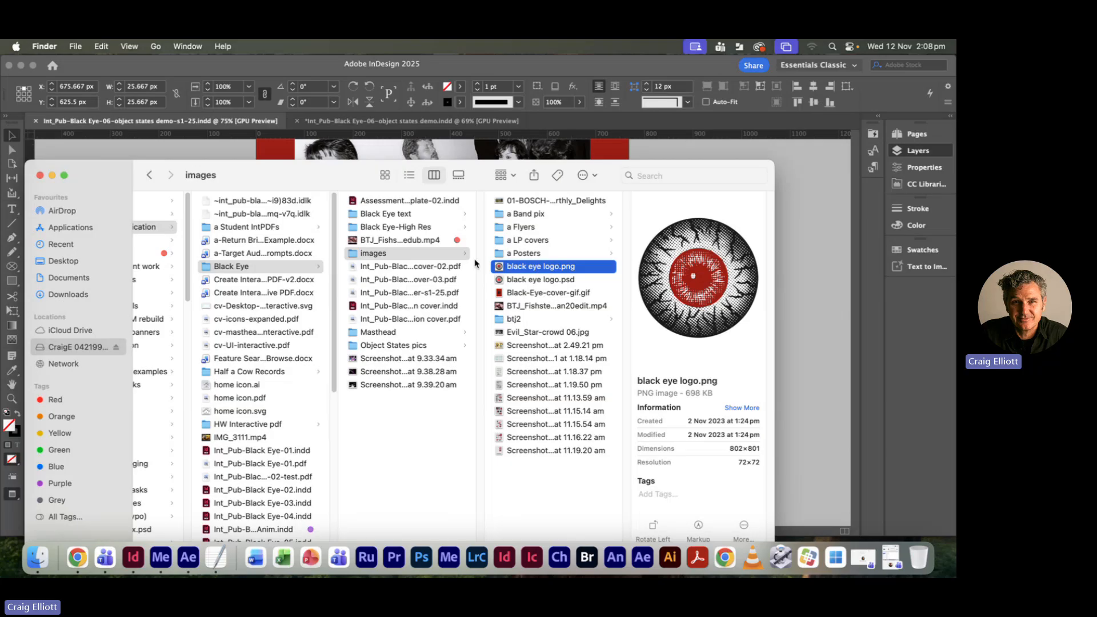
pyautogui.moveTo(265, 177); pyautogui.dragTo(328, 265)
pyautogui.click(198, 220)
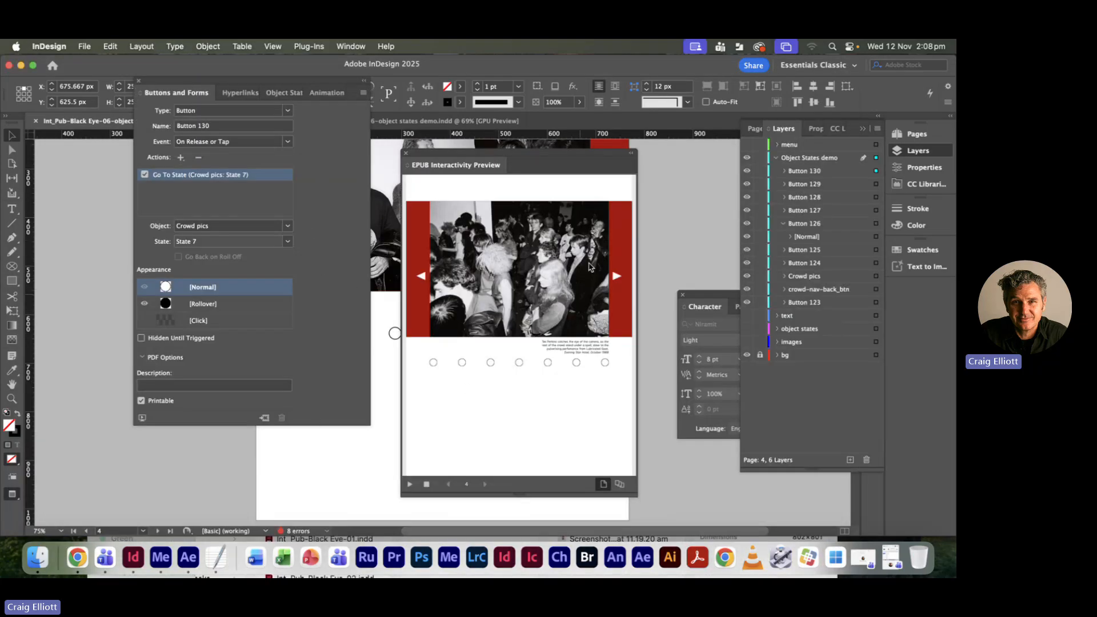
# - Close the EPUB Interactivity Preview and move the Buttons and Forms settings clear of the slideshow page
pyautogui.click(406, 154)
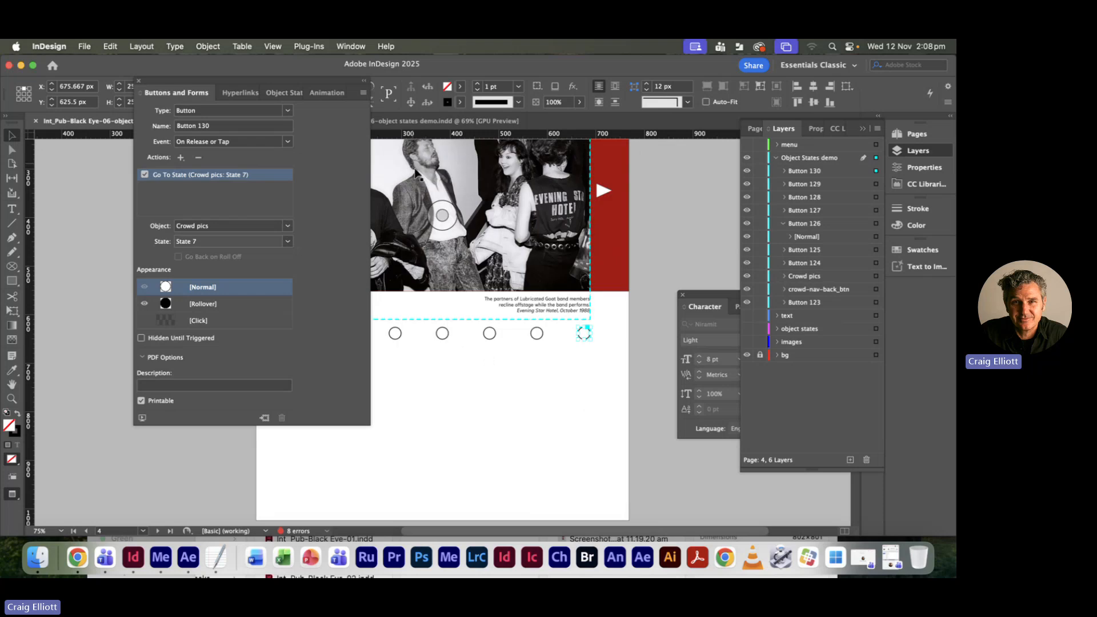
pyautogui.moveTo(240, 84); pyautogui.dragTo(160, 171)
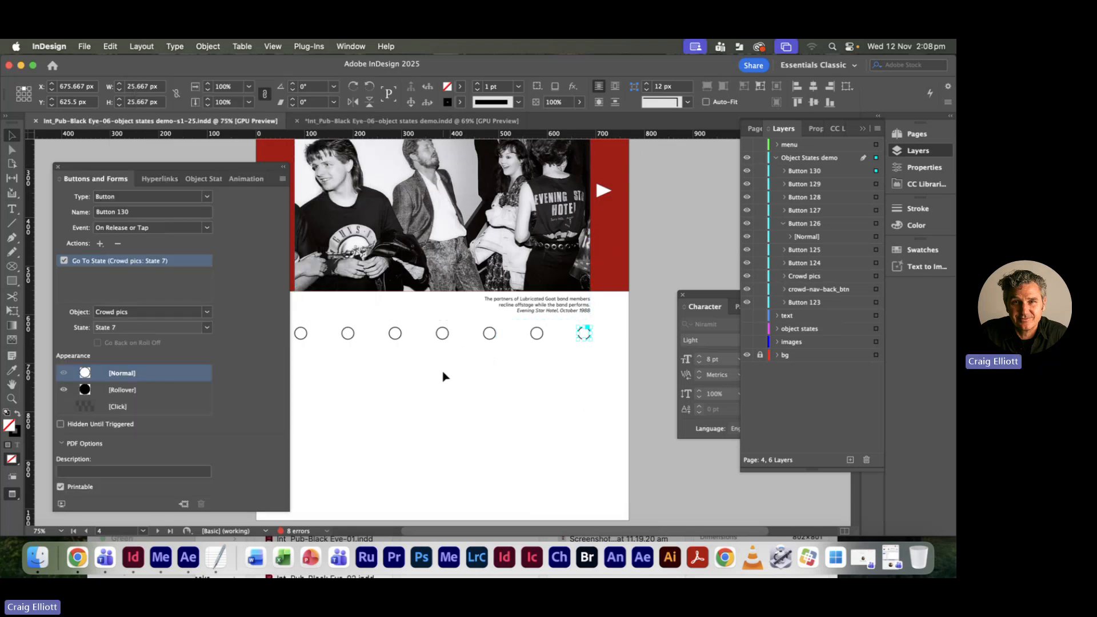
pyautogui.scroll(3, 444, 372)
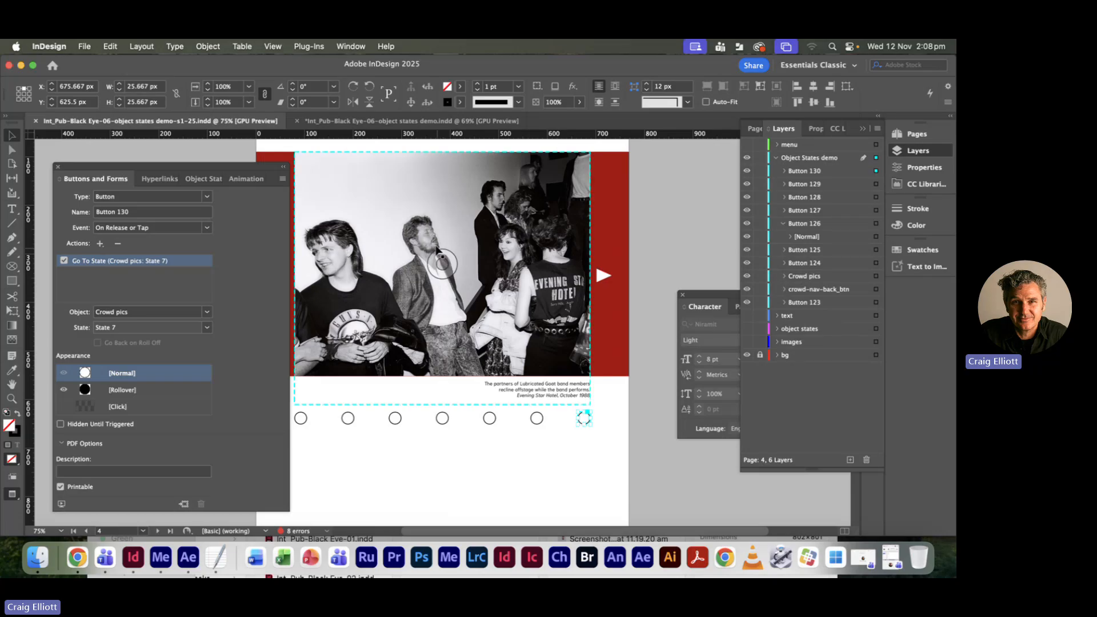
pyautogui.moveTo(152, 170); pyautogui.dragTo(114, 177)
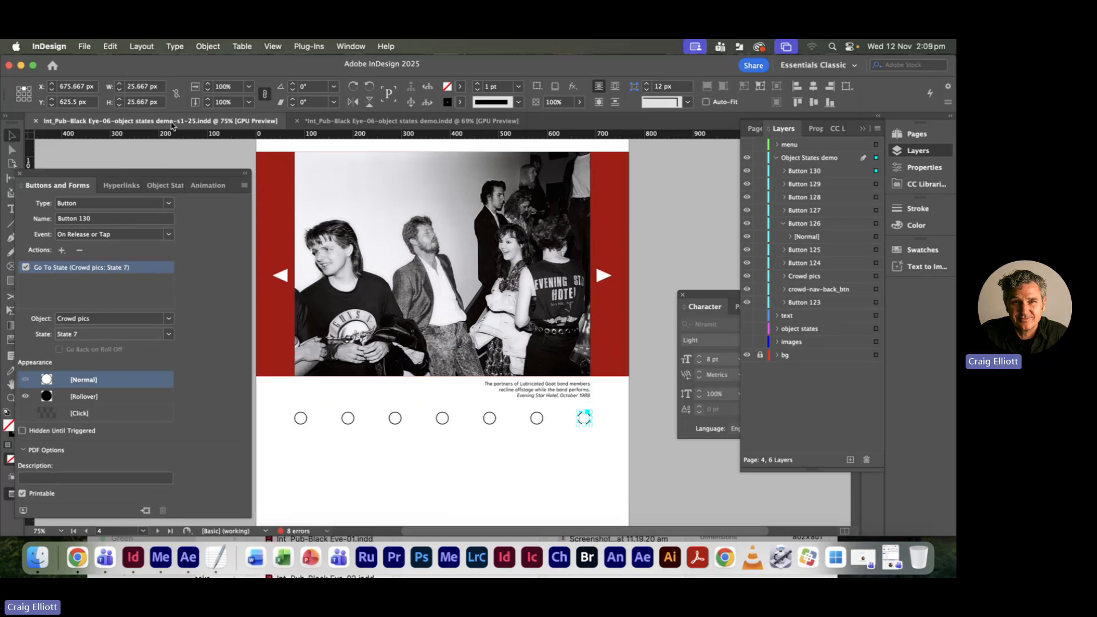
# - Examine the finished slideshow layout on page 4 of the other document, Int_Pub-Black Eye-06-object states demo.indd
pyautogui.click(347, 121)
pyautogui.scroll(-15, 414, 280)
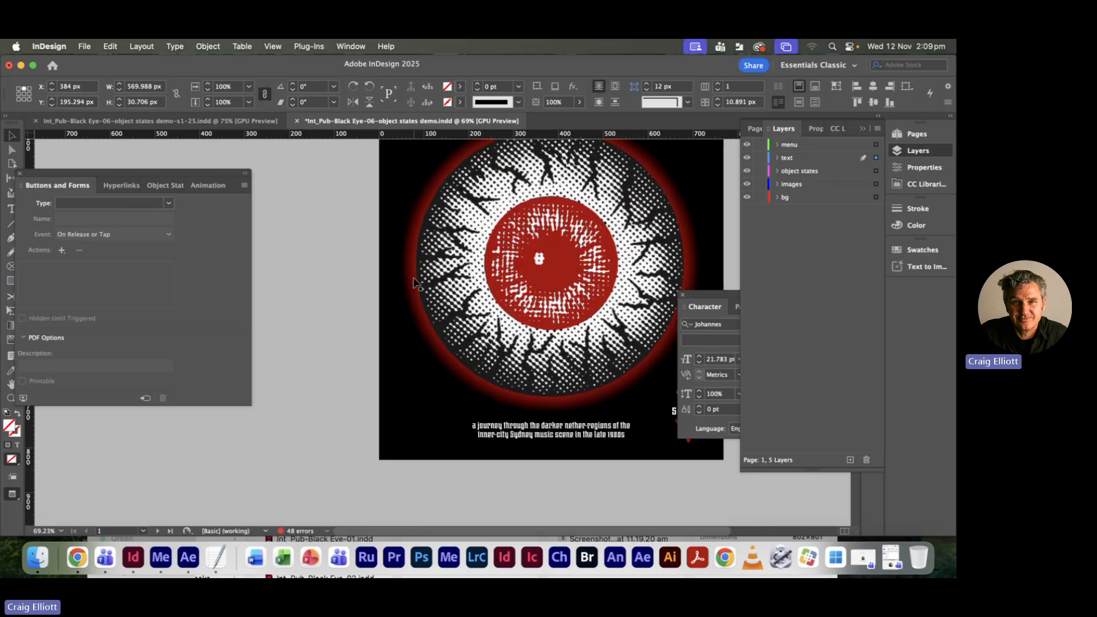
pyautogui.scroll(-20, 414, 283)
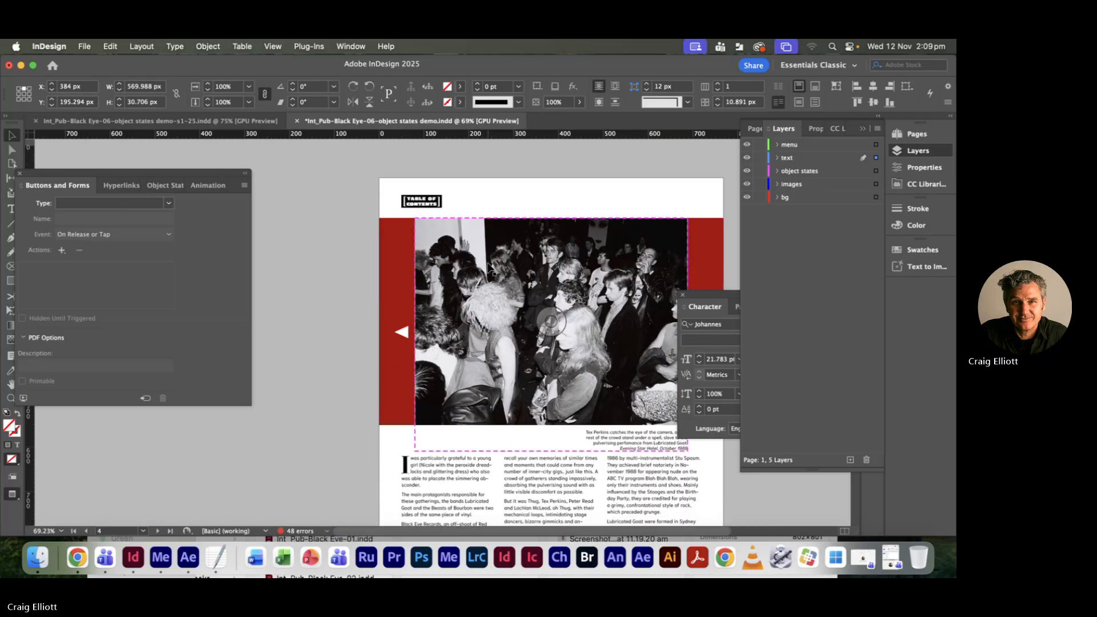
pyautogui.moveTo(556, 156); pyautogui.dragTo(446, 148)
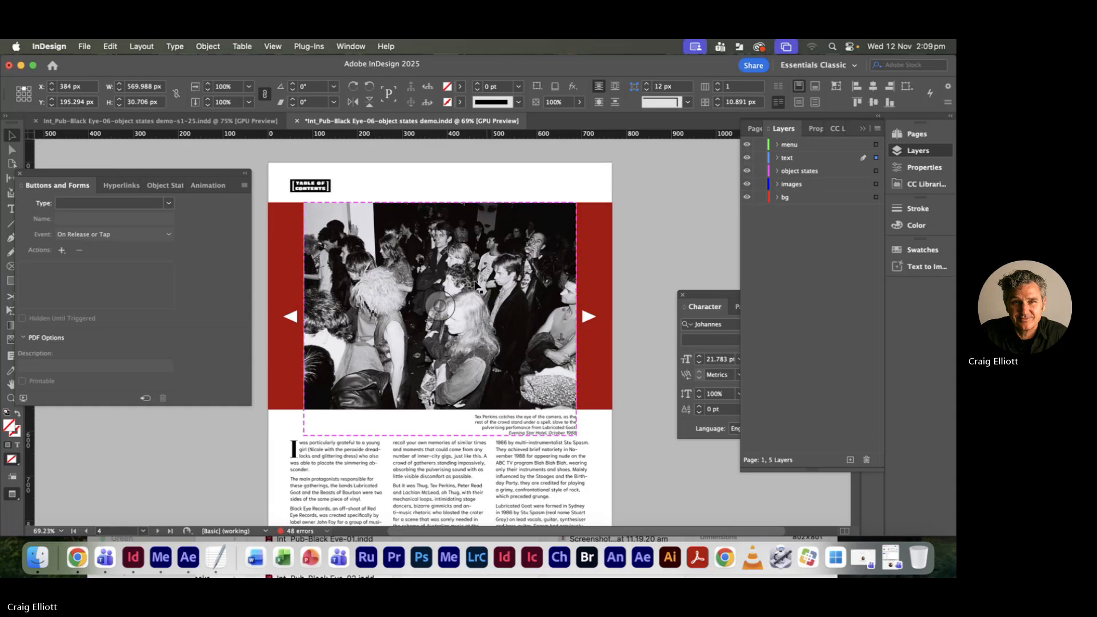
pyautogui.scroll(-1, 464, 281)
pyautogui.scroll(-1, 464, 282)
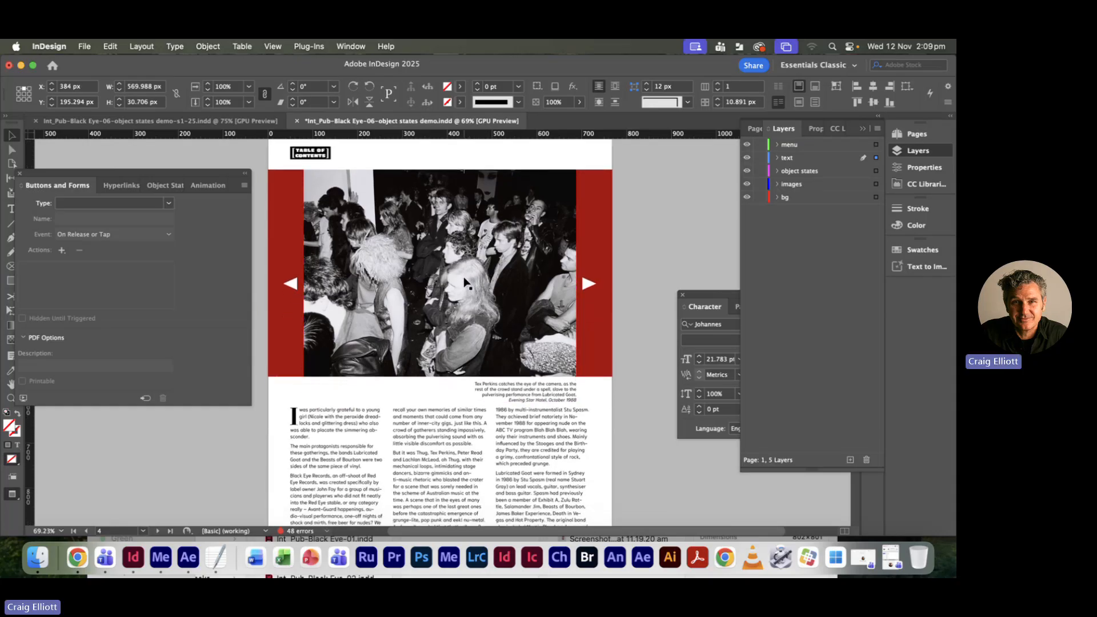
pyautogui.click(439, 273)
# - Switch to the Microsoft Teams meeting window and open its recording and transcription options
pyautogui.press('super+Tab')
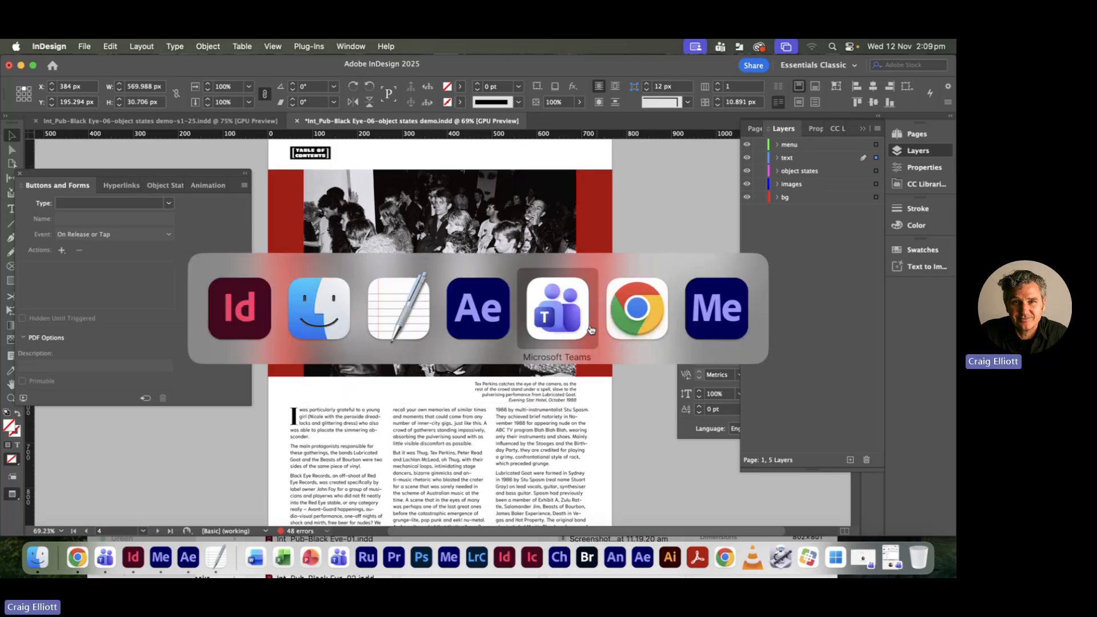
pyautogui.click(540, 326)
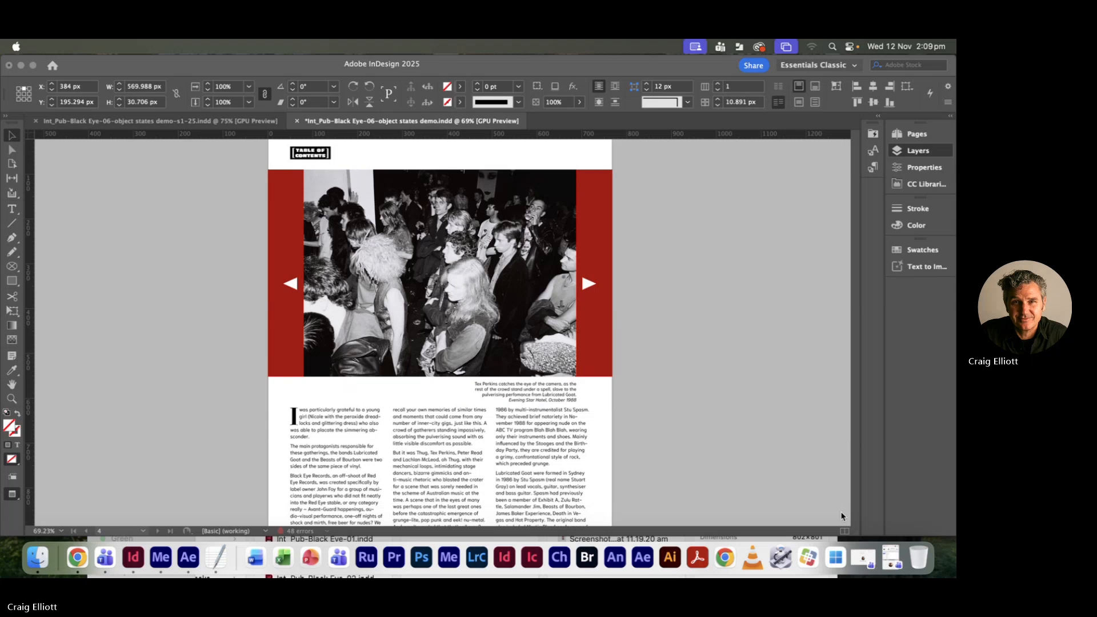
pyautogui.click(894, 565)
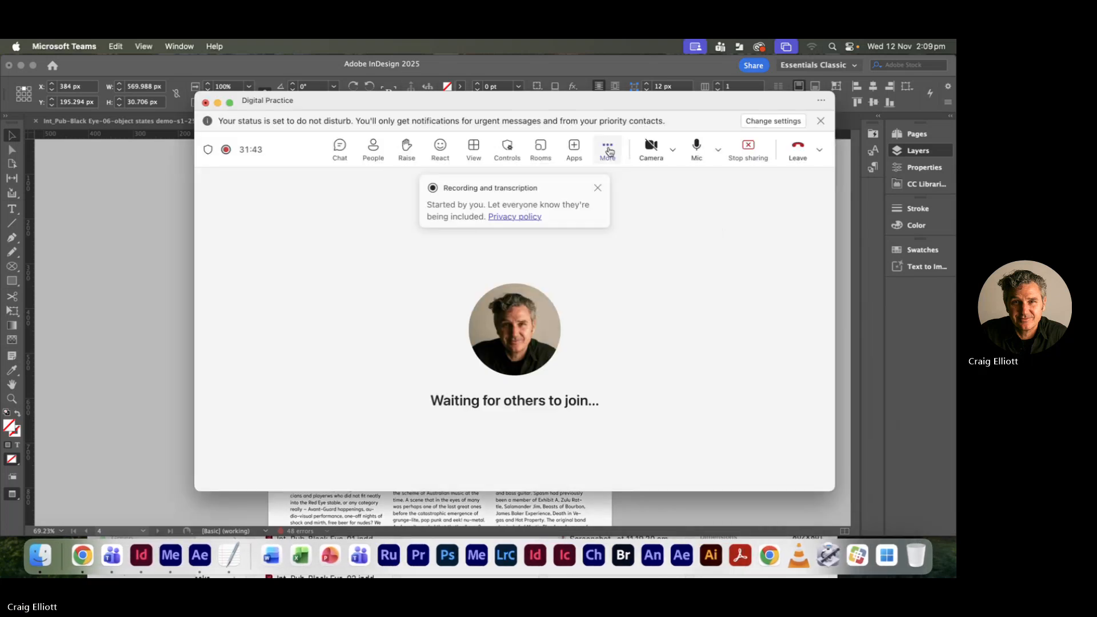
pyautogui.click(607, 148)
pyautogui.moveTo(626, 184)
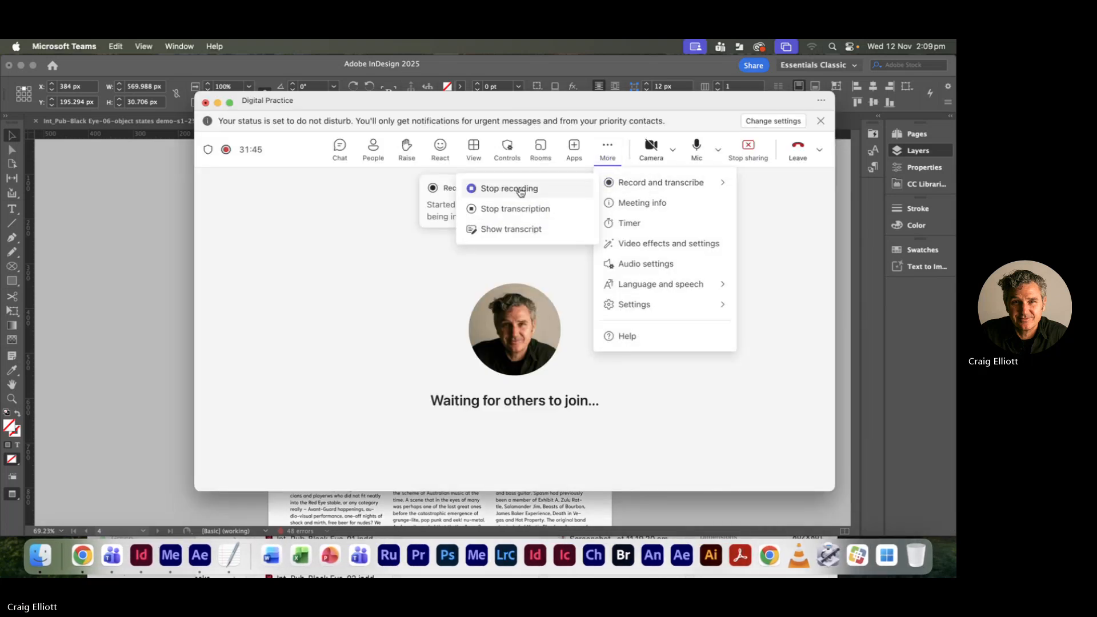